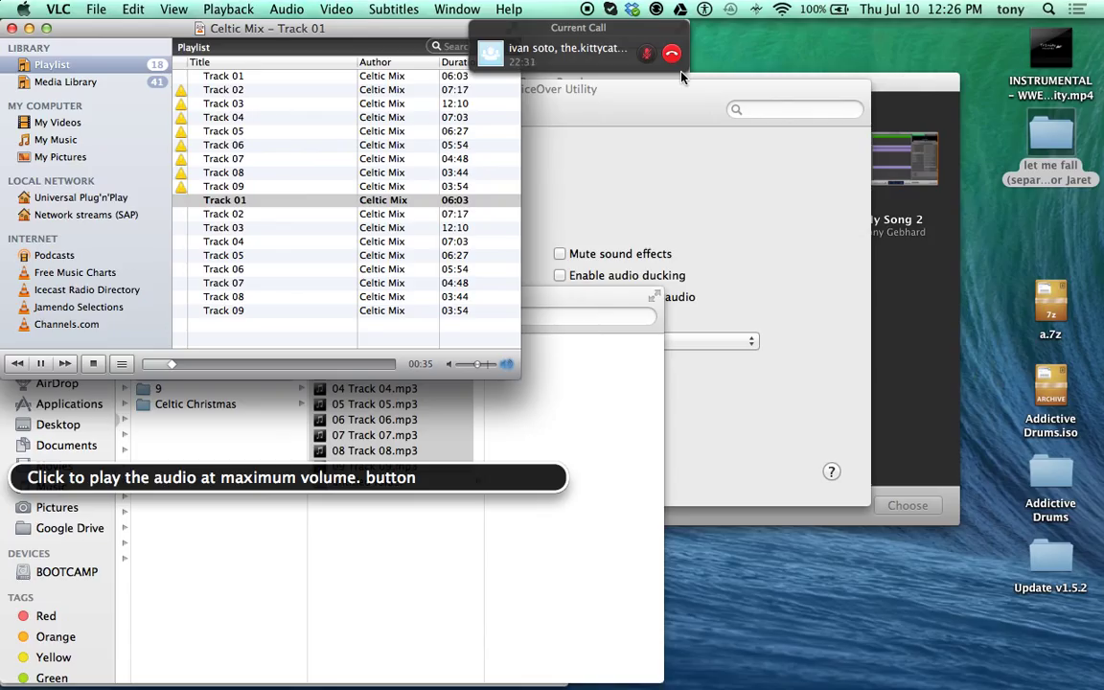
- Switch to VoiceOver Utility, set the sound output device to Soundflower (2ch) and confirm the new audio setting
key("super+Tab")
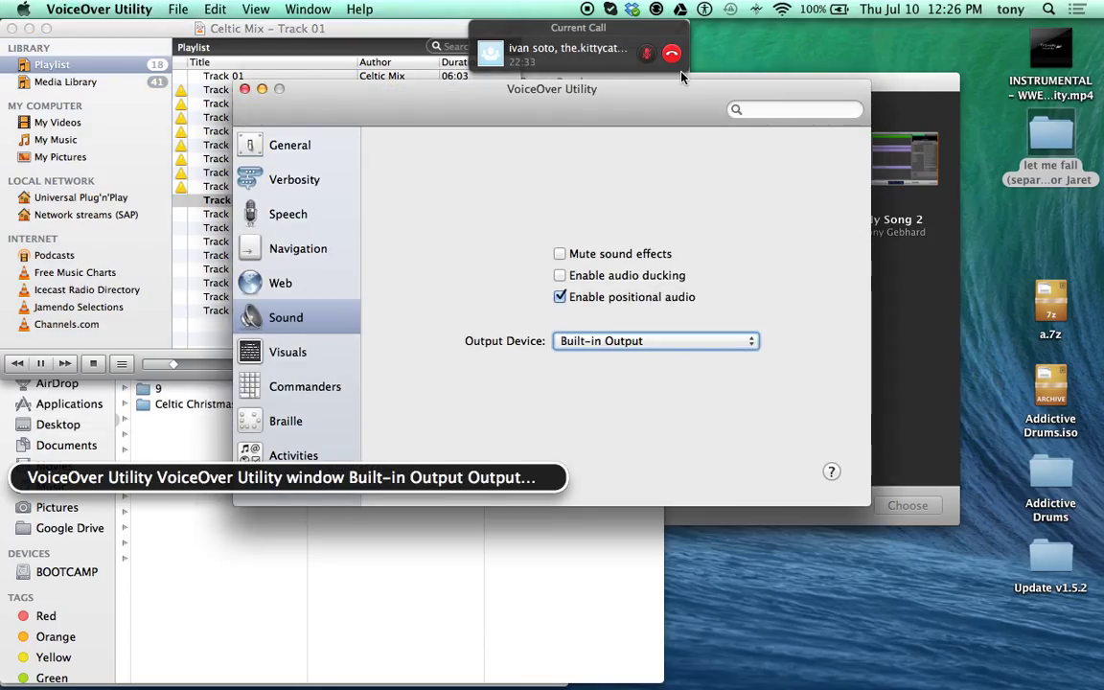
key("ctrl+alt+Right")
key("ctrl+alt+Right")
key("ctrl+alt+Right")
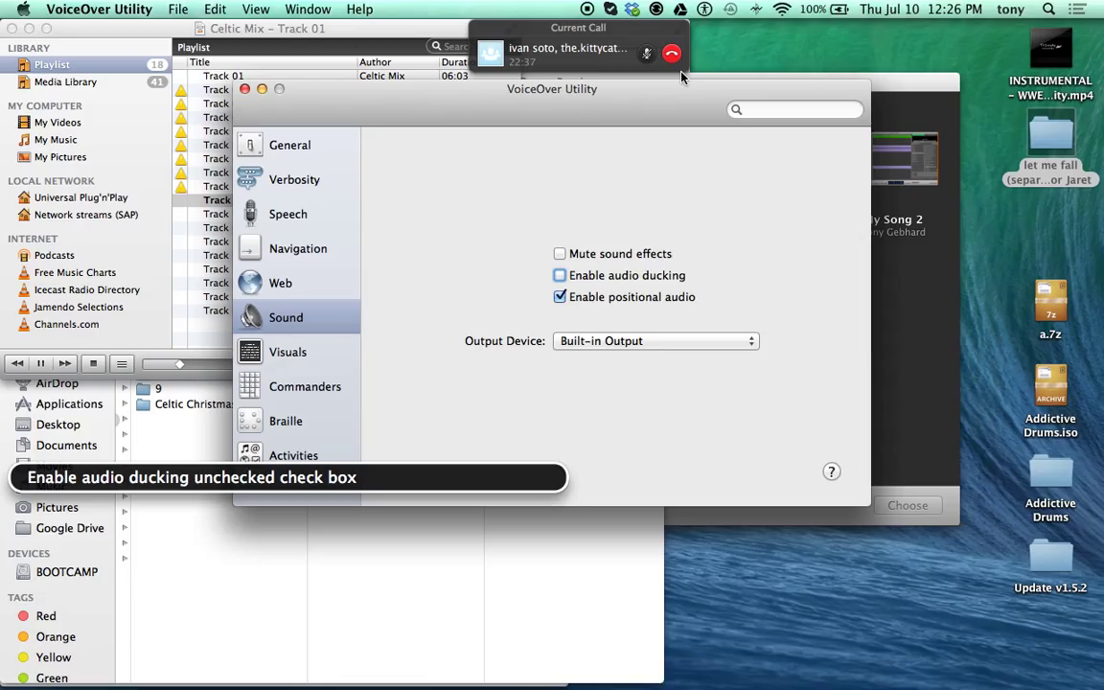
key("ctrl+alt+Right")
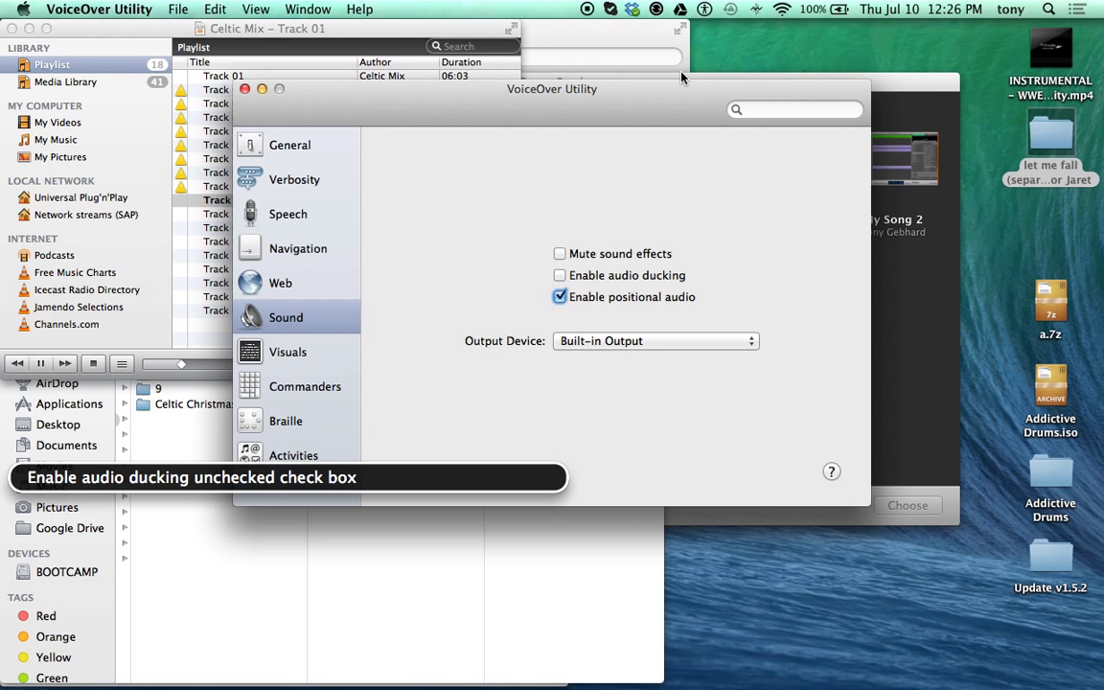
key("ctrl+alt+Right")
key("ctrl+alt+Right")
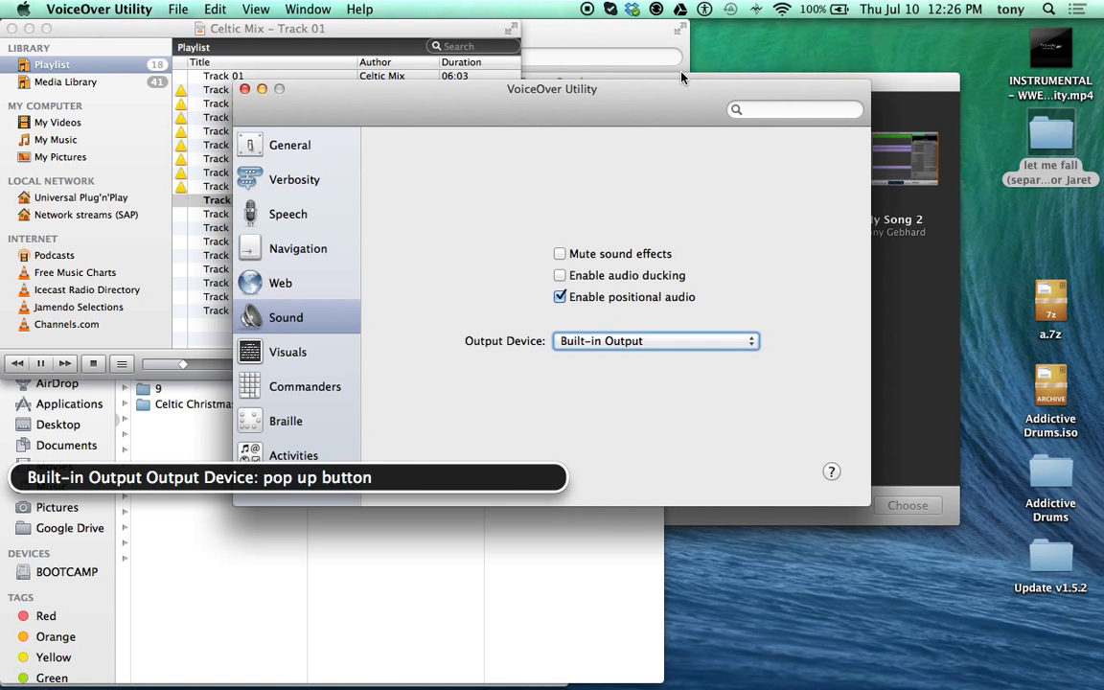
key("ctrl+alt+space")
key("Down")
key("Down")
key("Down")
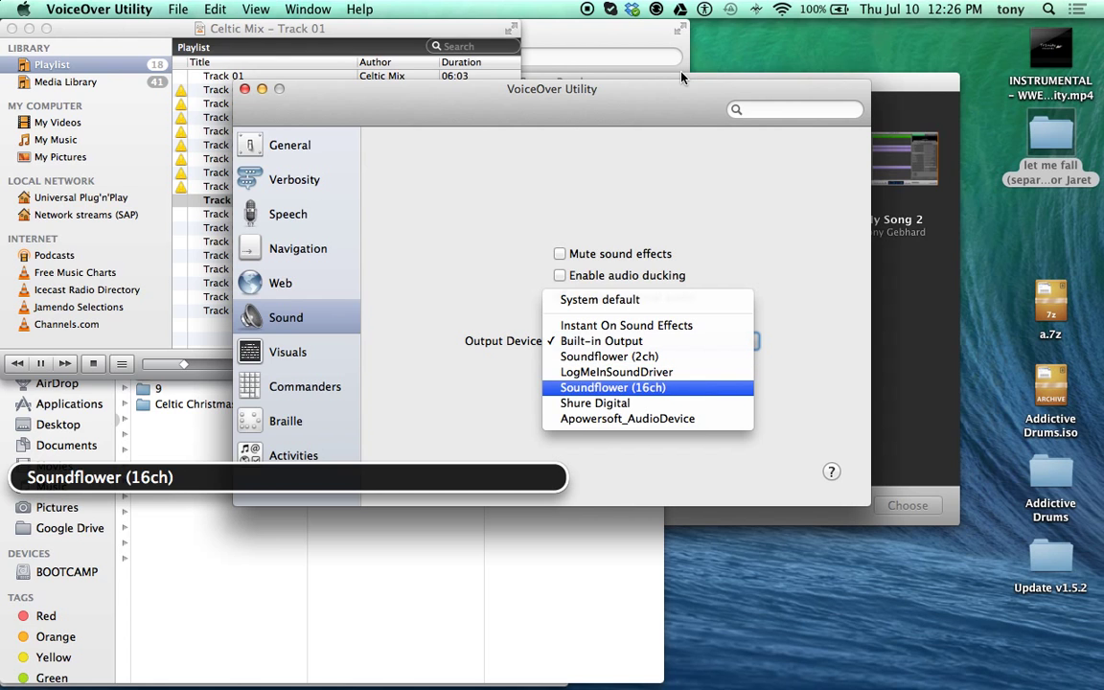
key("Down")
key("Up")
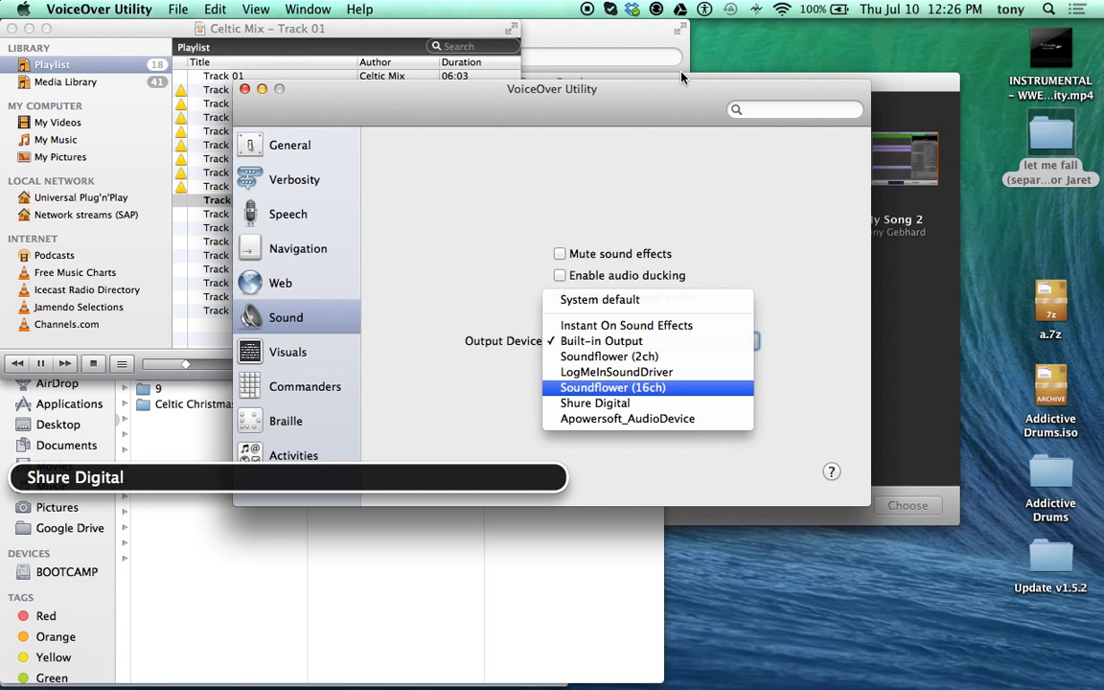
key("Up")
key("Up")
key("ctrl+alt+space")
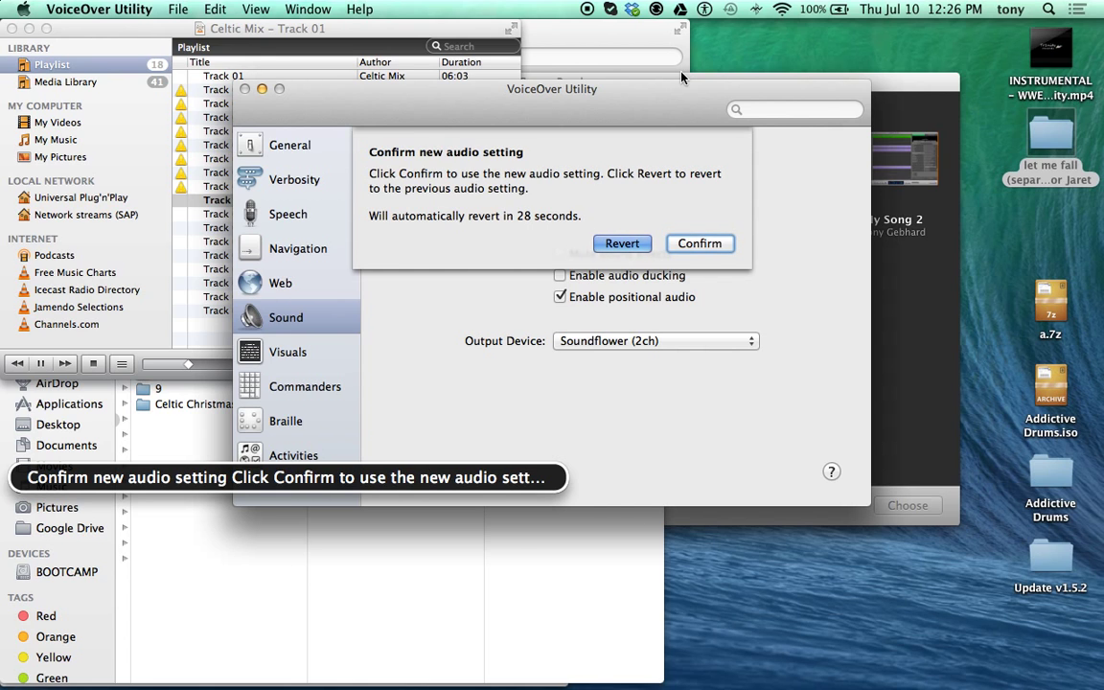
key("ctrl+alt+space")
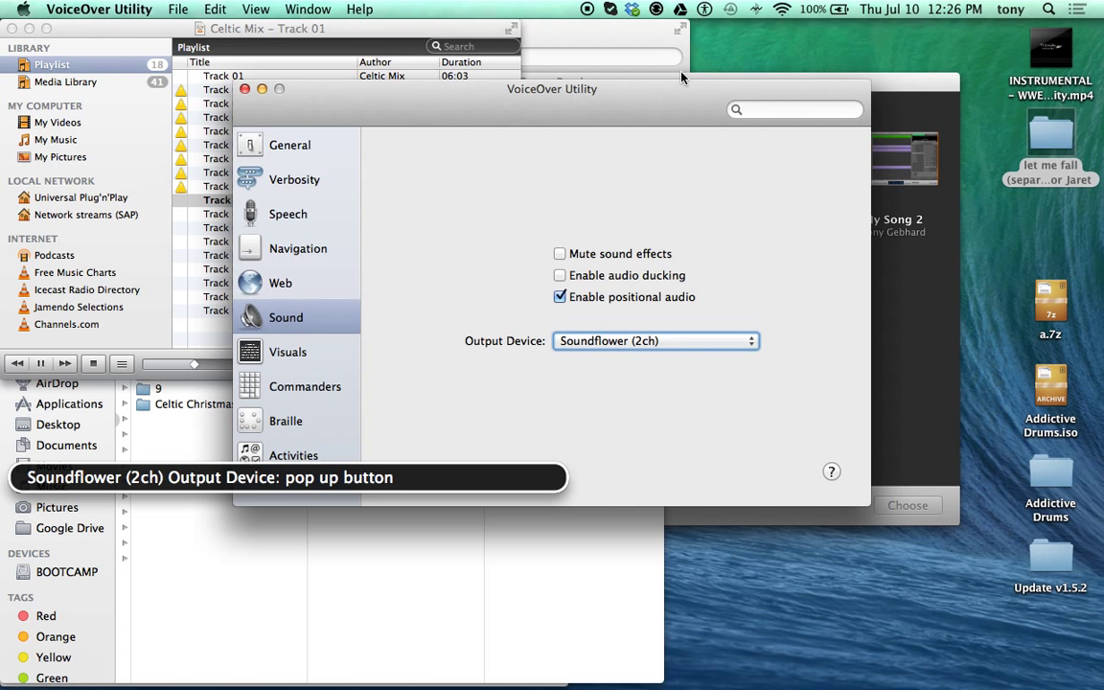
- Switch to Finder, go to the Applications folder and launch Garageband 6.0.5
key("super+Tab")
key("super+Tab")
key("super+Tab")
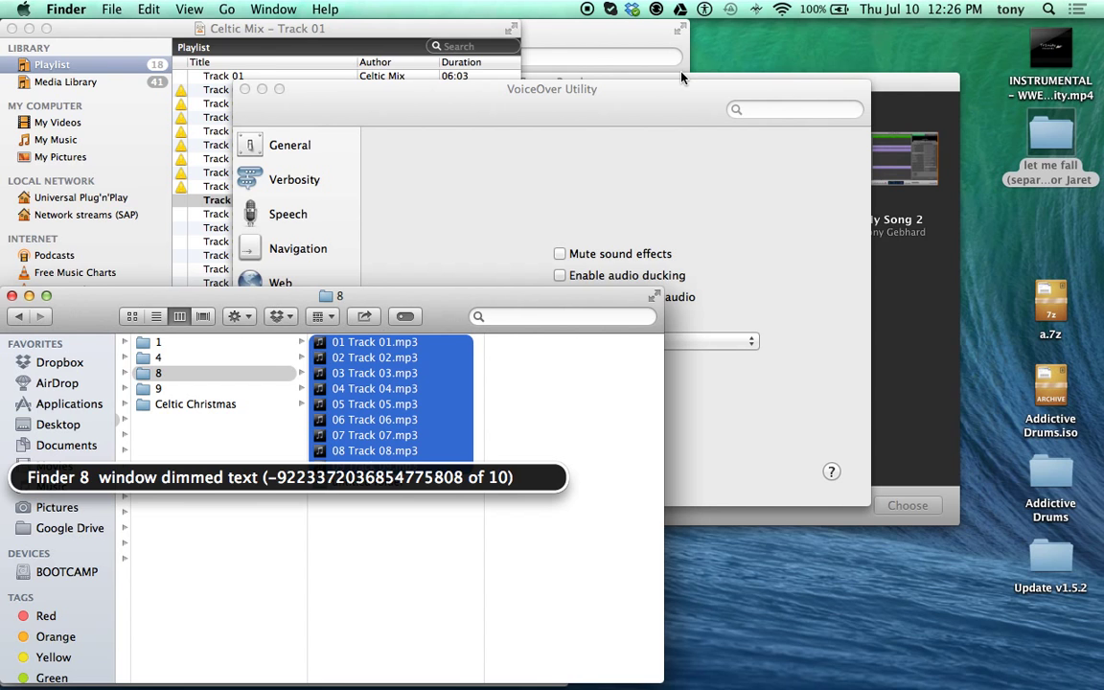
key("Right")
key("shift+super+a")
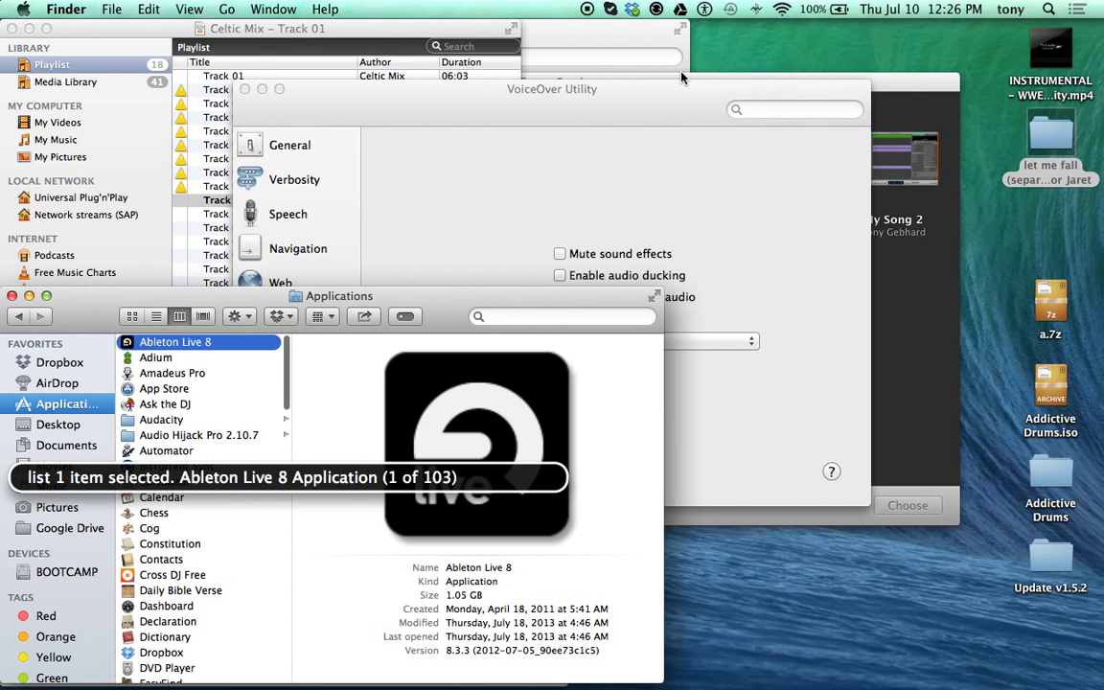
key("shift+super+a")
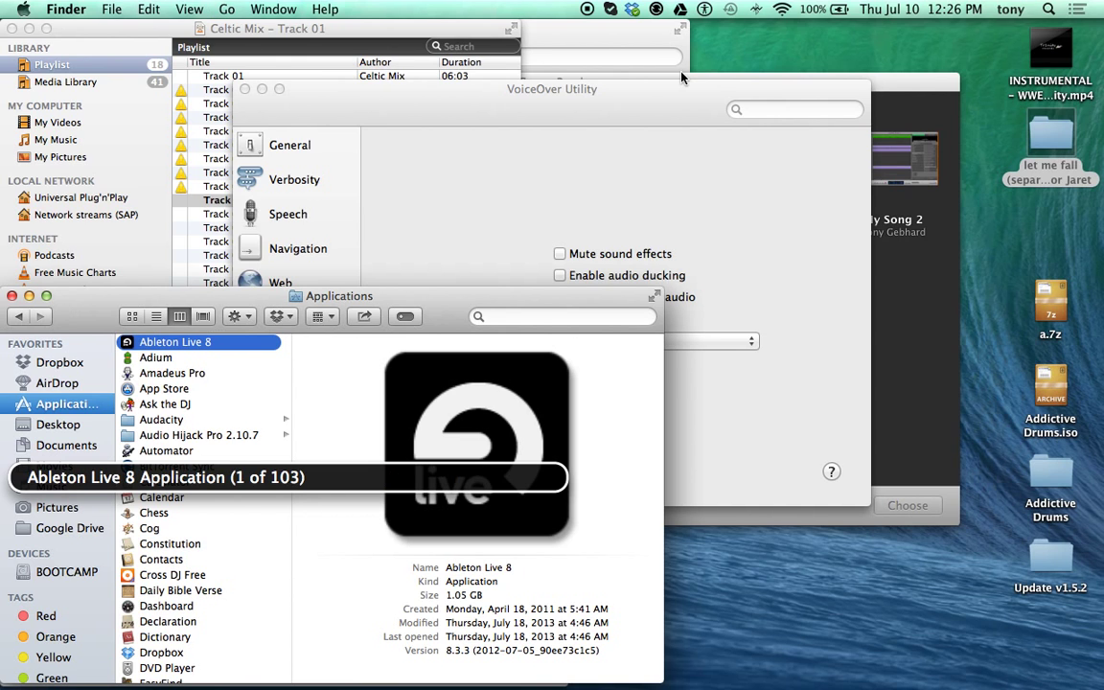
type("gar")
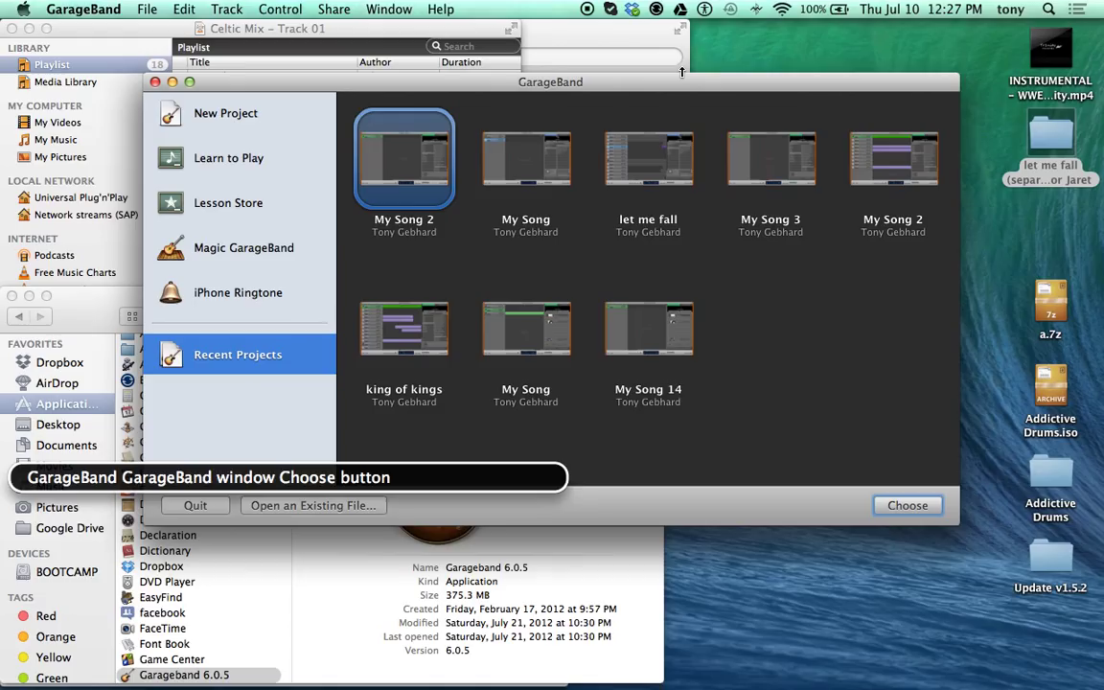
- Create a new GarageBand project from the Piano template, keeping the name My Song 3 and the default tempo, signature and key
key("Tab")
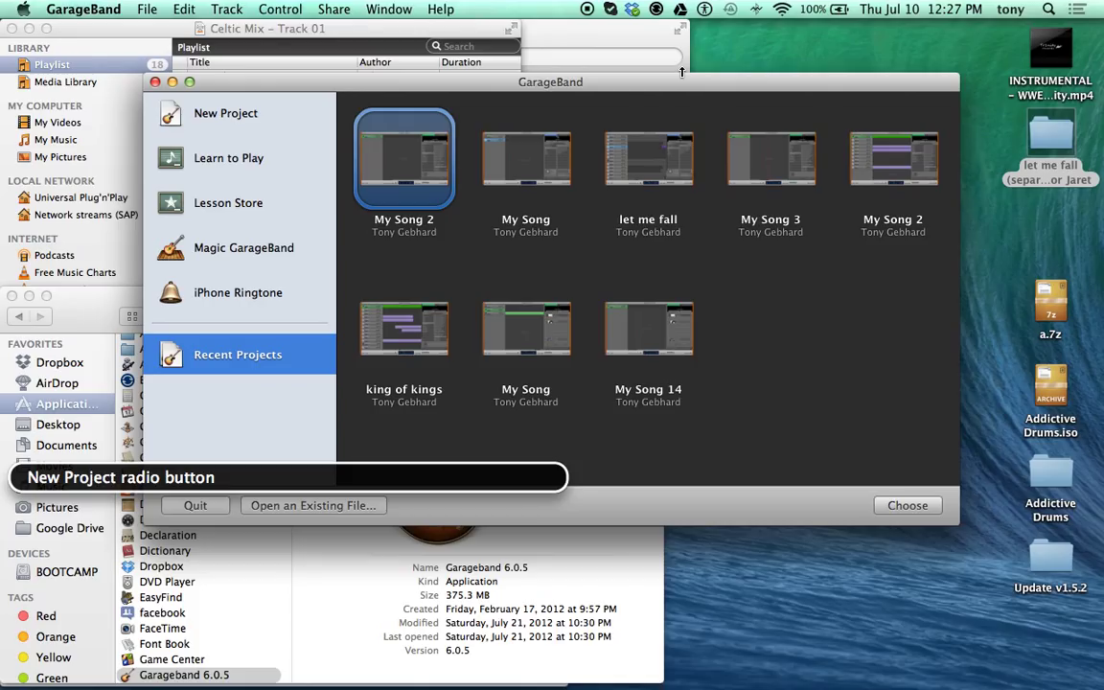
key("ctrl+alt+space")
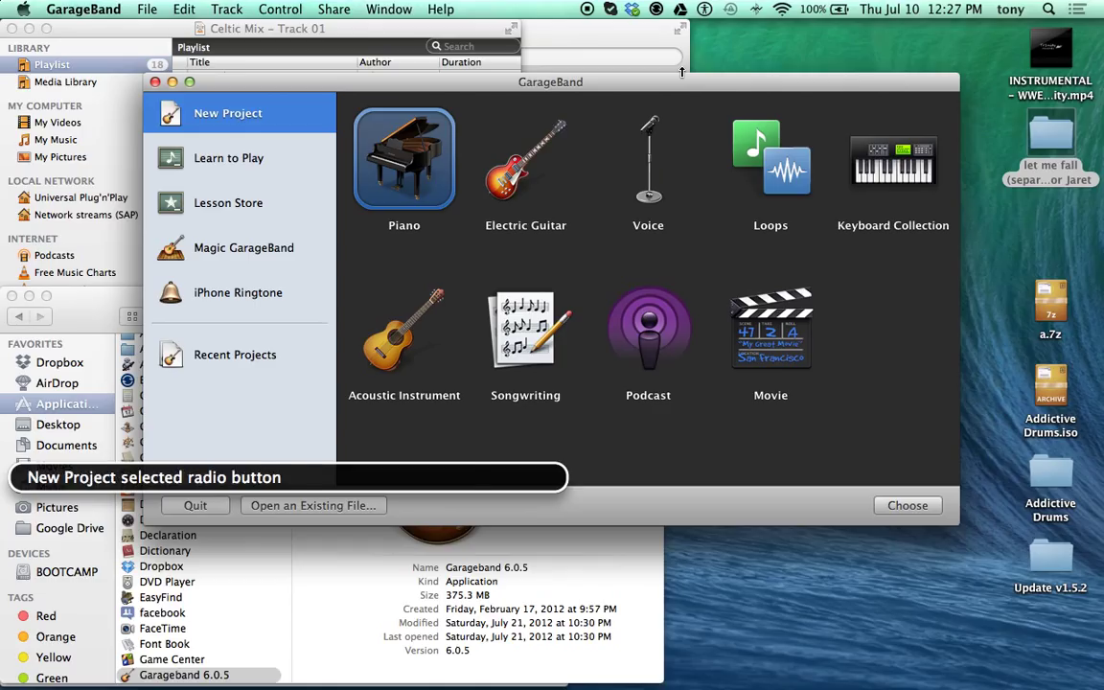
key("ctrl+alt+Right")
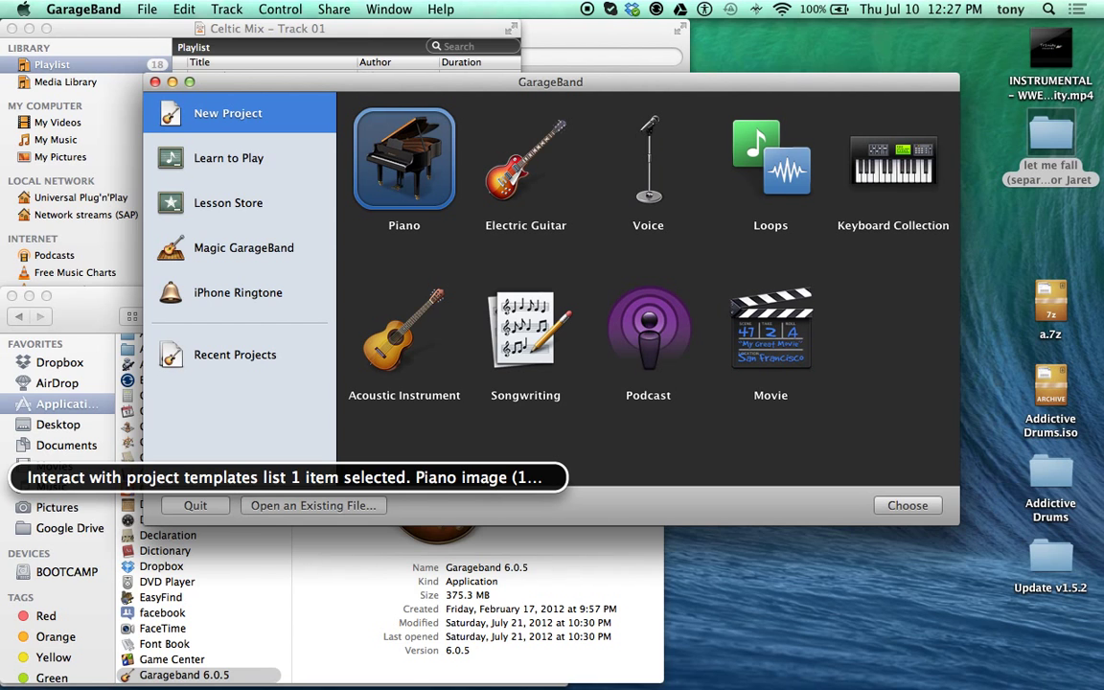
key("Escape")
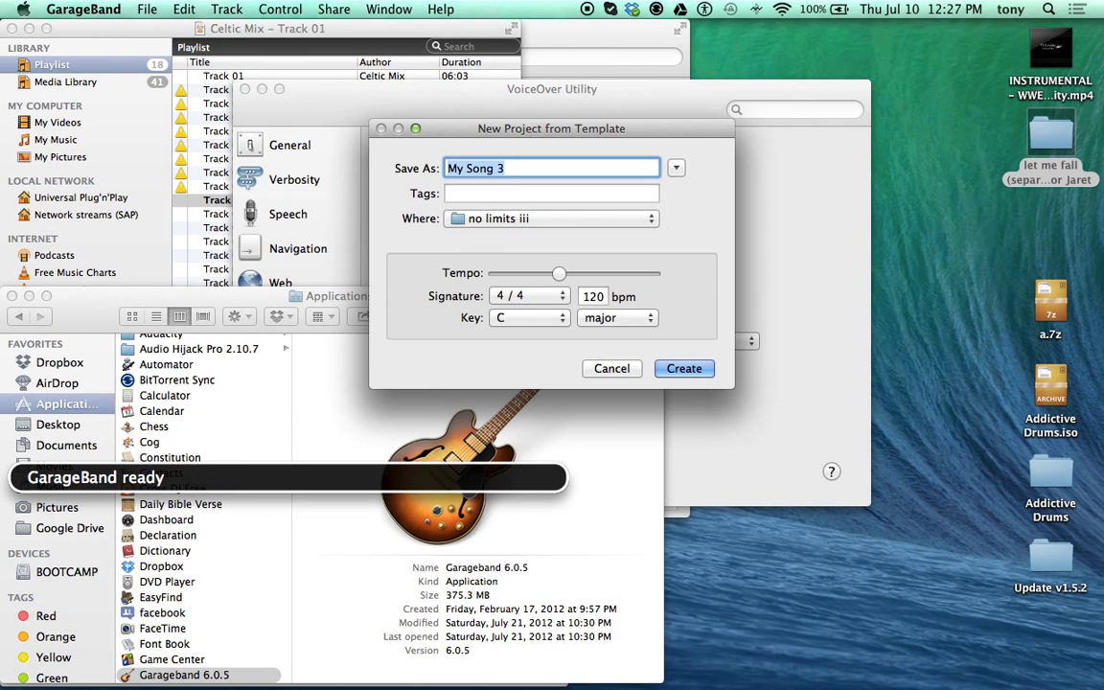
key("ctrl+alt+shift+Up")
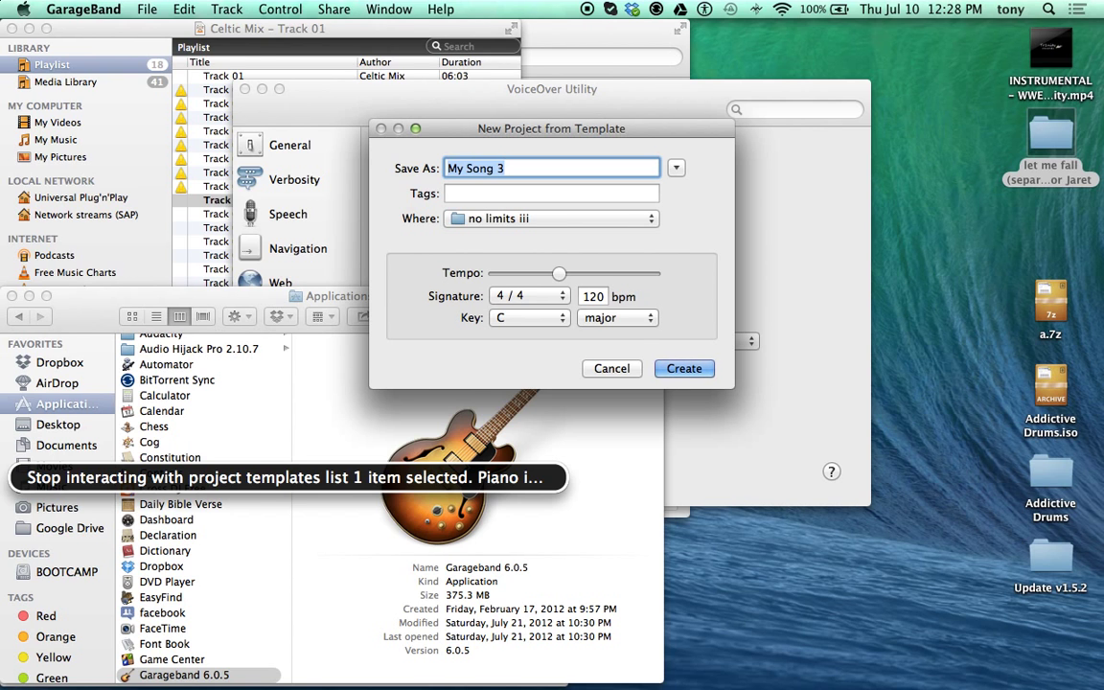
key("super+Tab")
key("super+Tab")
key("shift+Tab")
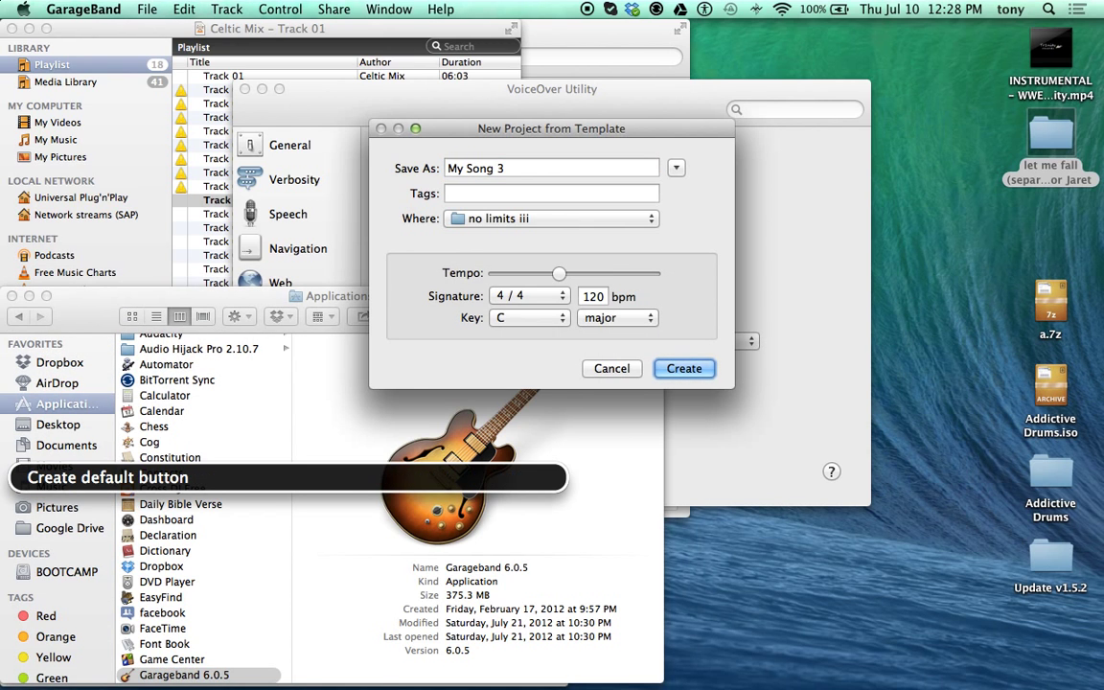
key("Return")
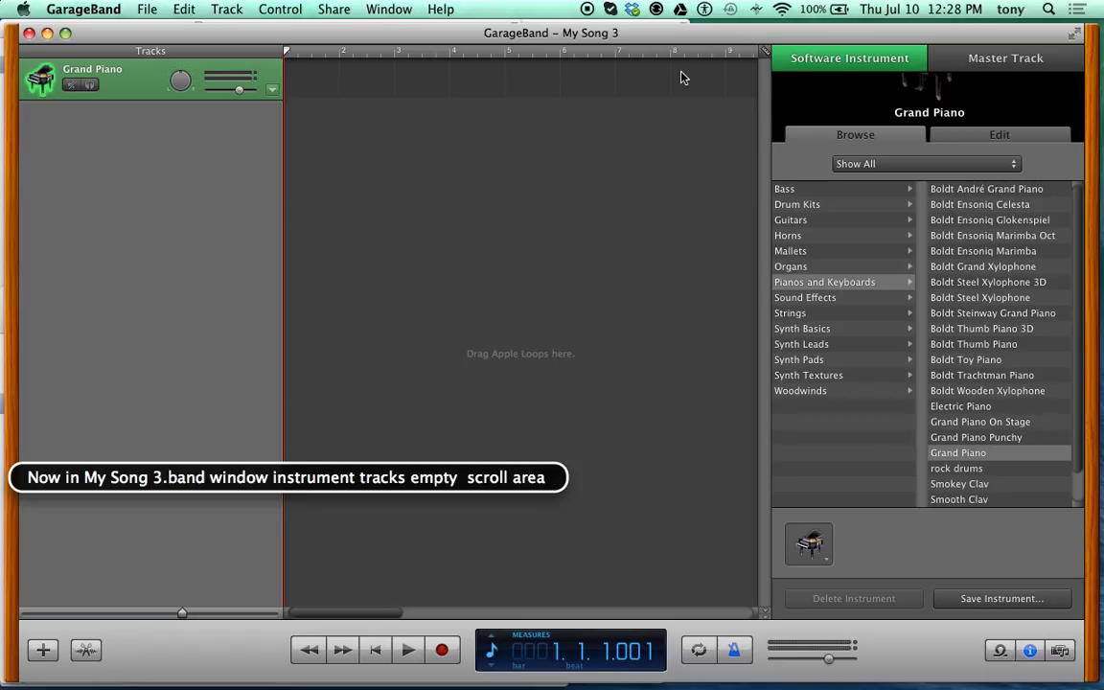
- Examine the project window's timeline, zoom control, arrange area, track info and new track control, and play the empty project briefly
key("ctrl+alt+shift+Up")
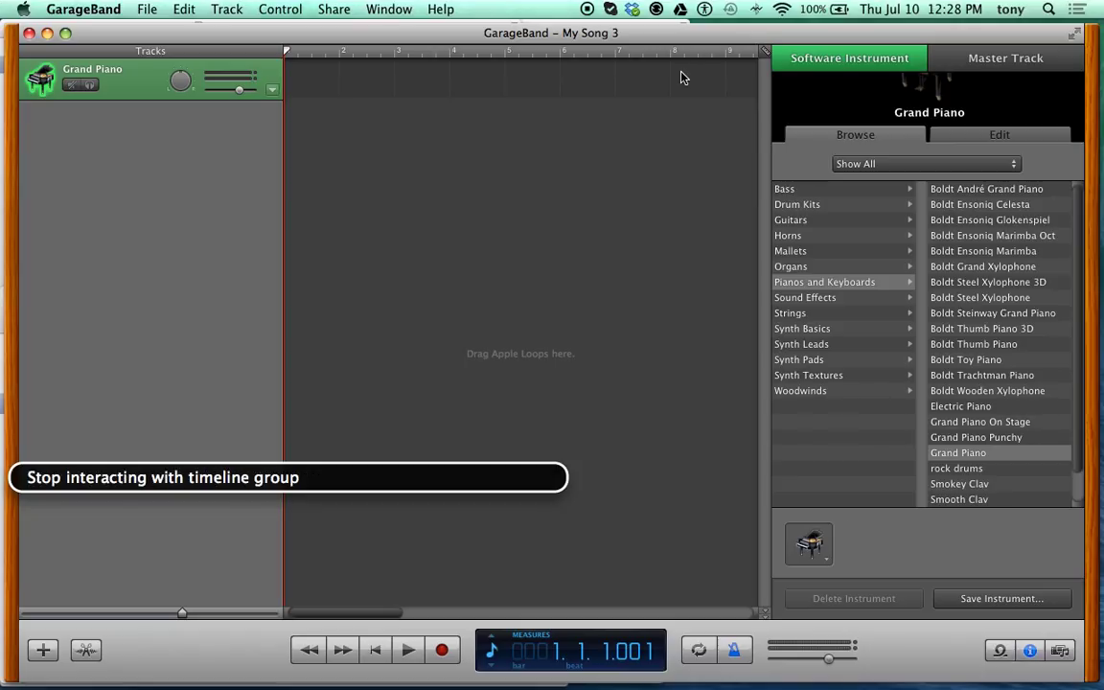
key("ctrl+alt+Right")
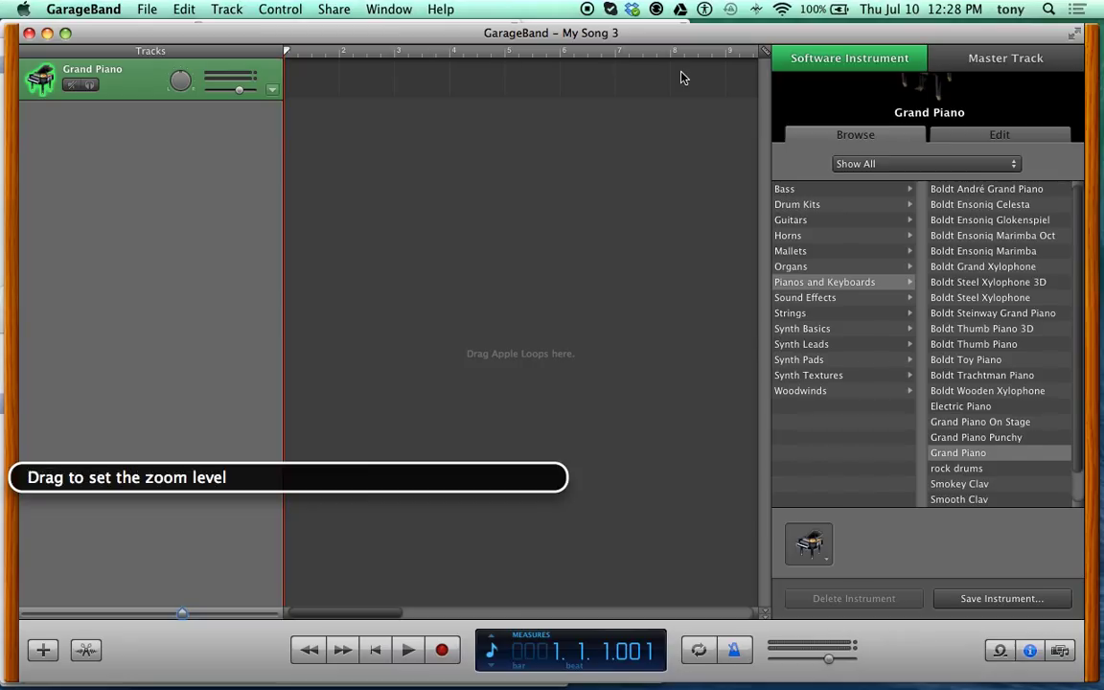
key("ctrl+alt+Right")
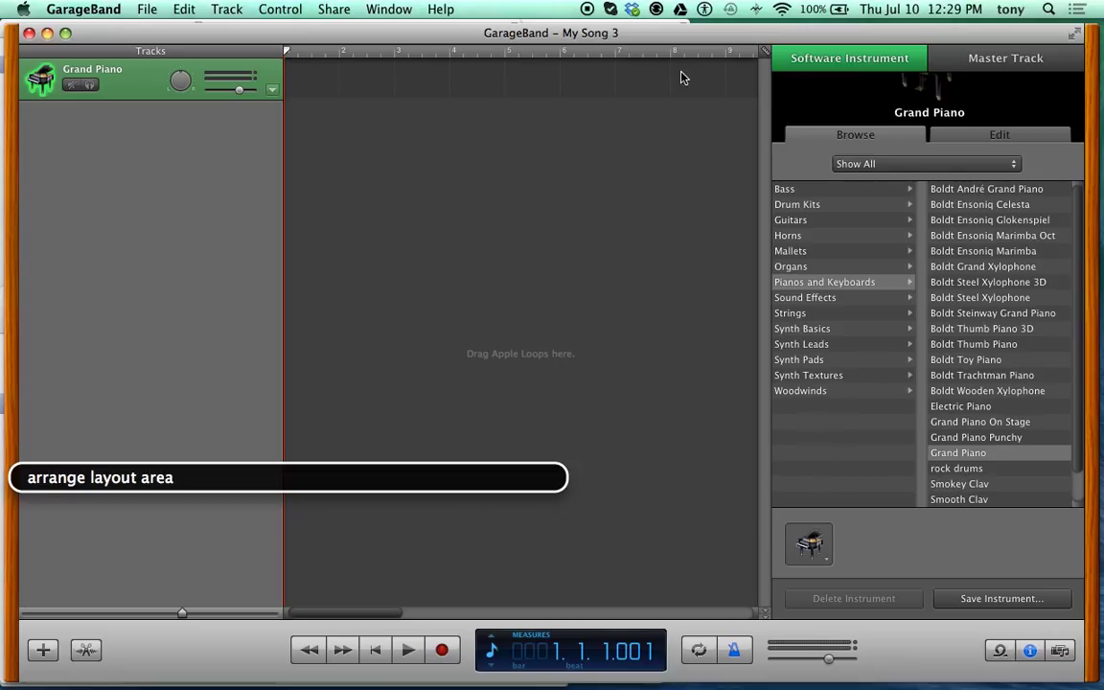
key("ctrl+alt+Left")
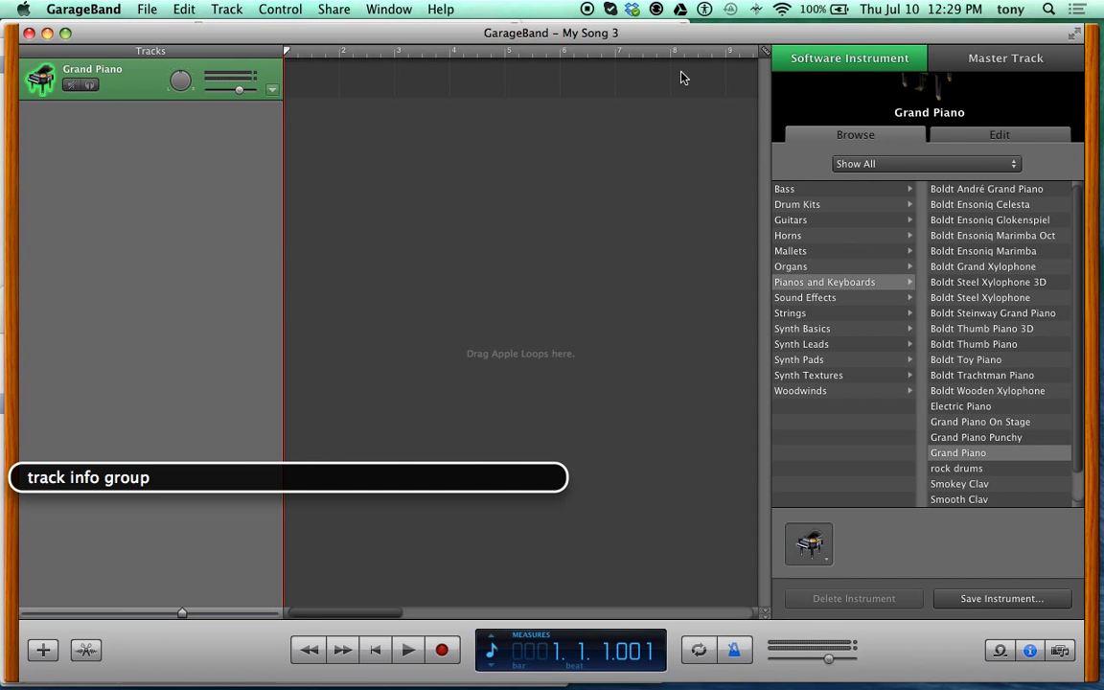
key("super+Tab")
key("super+Tab")
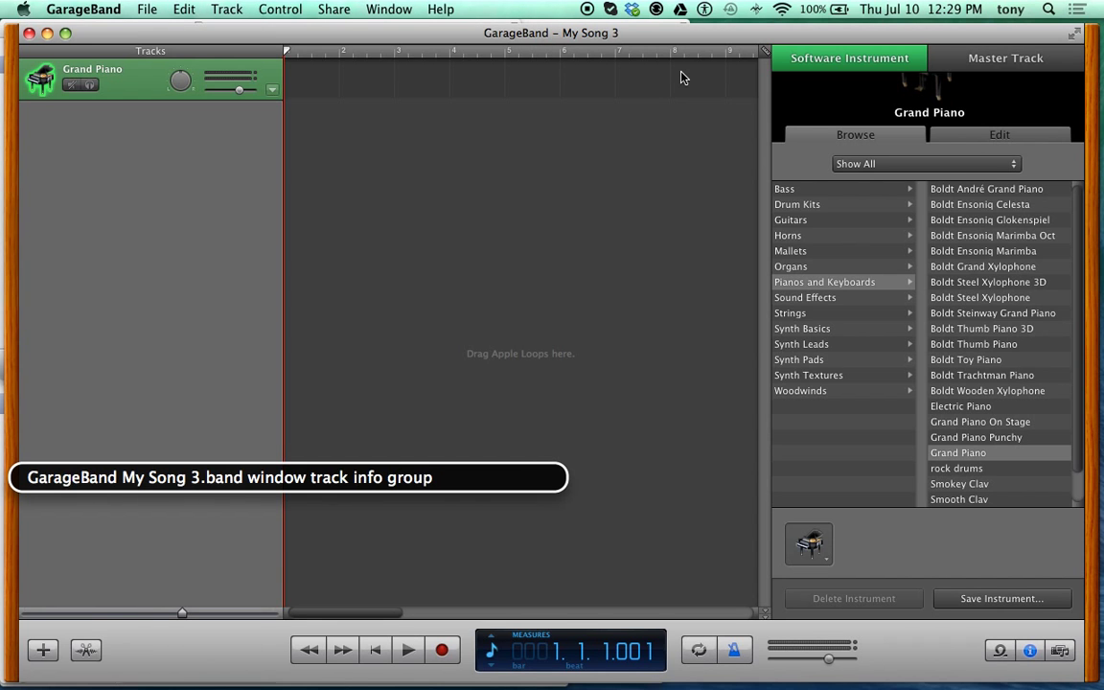
key("ctrl+alt+Right")
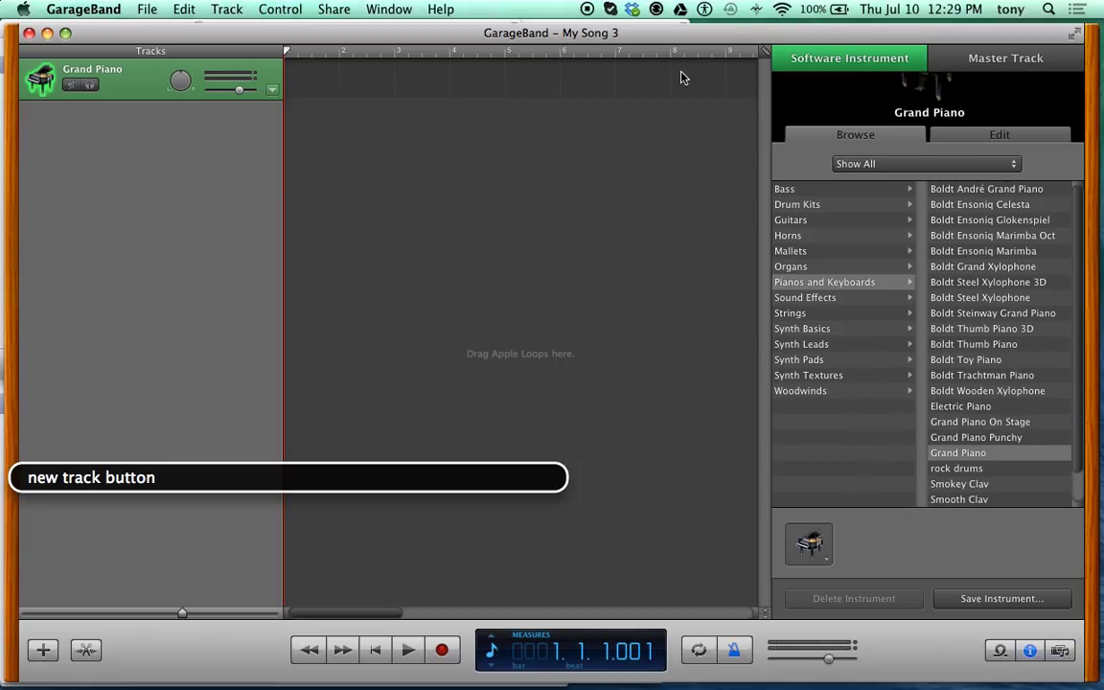
key("space")
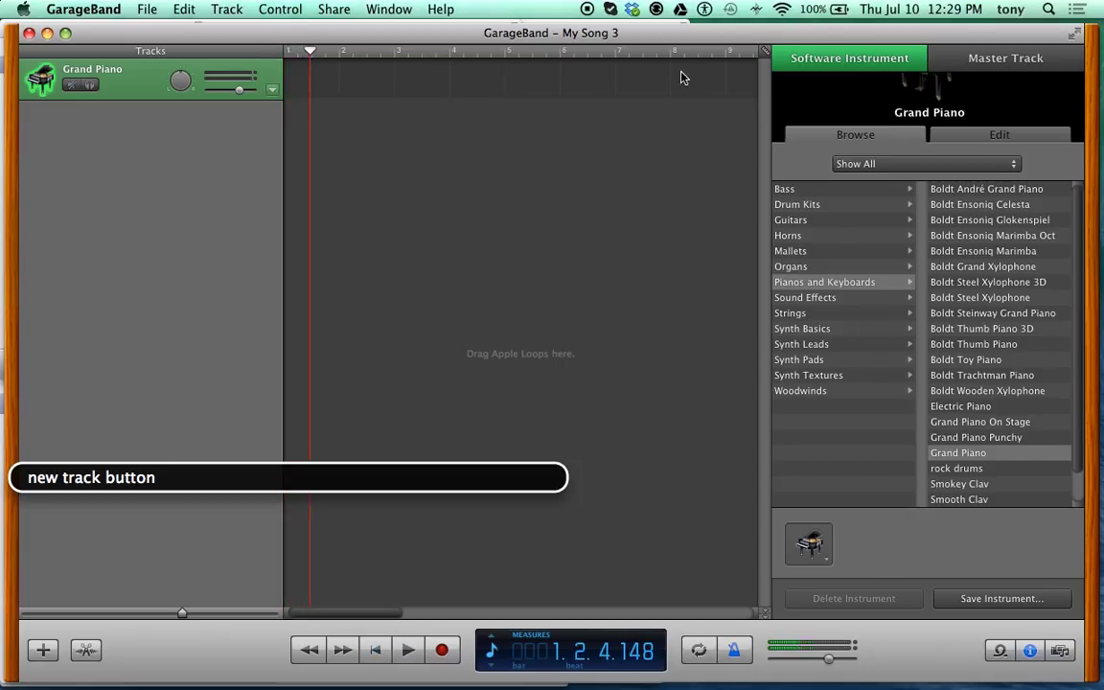
- Check the audio output and input devices in GarageBand's Audio/MIDI preferences, and close the preferences window
key("super+comma")
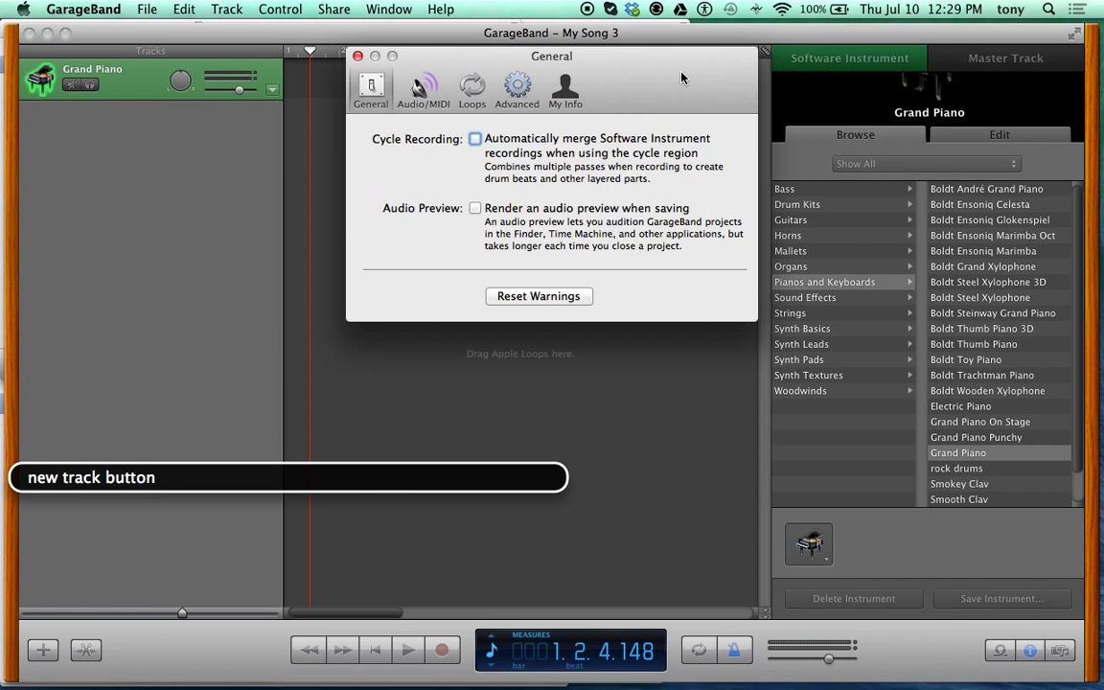
key("ctrl+alt+Left")
key("ctrl+alt+shift+Down")
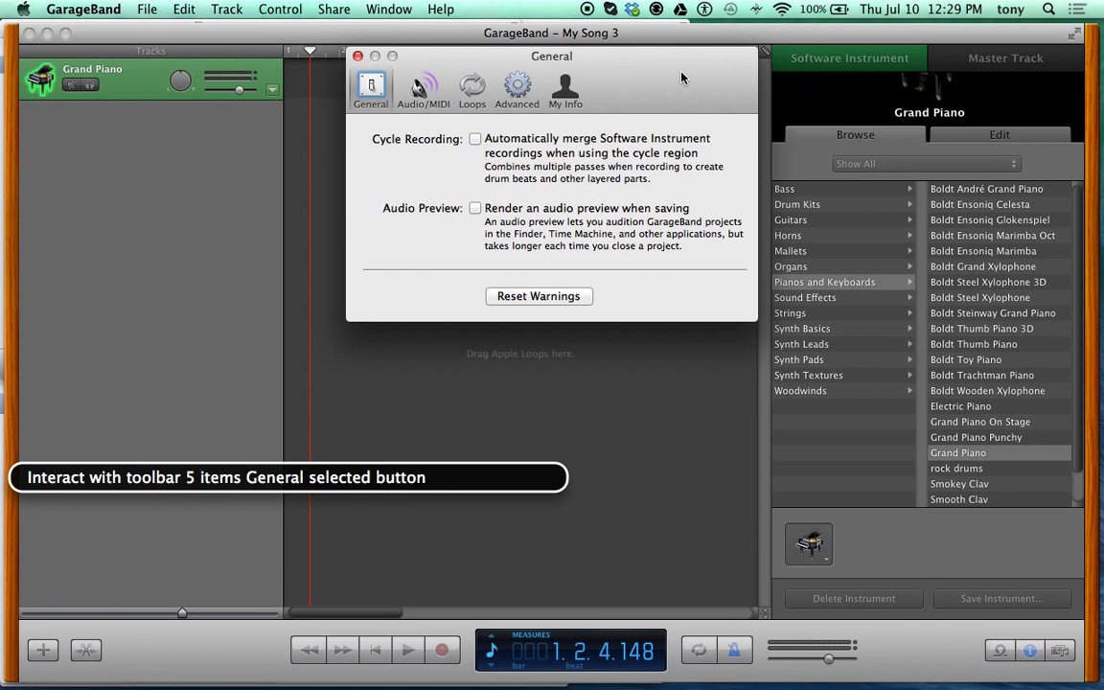
key("ctrl+alt+Right")
key("ctrl+alt+space")
key("ctrl+alt+Right")
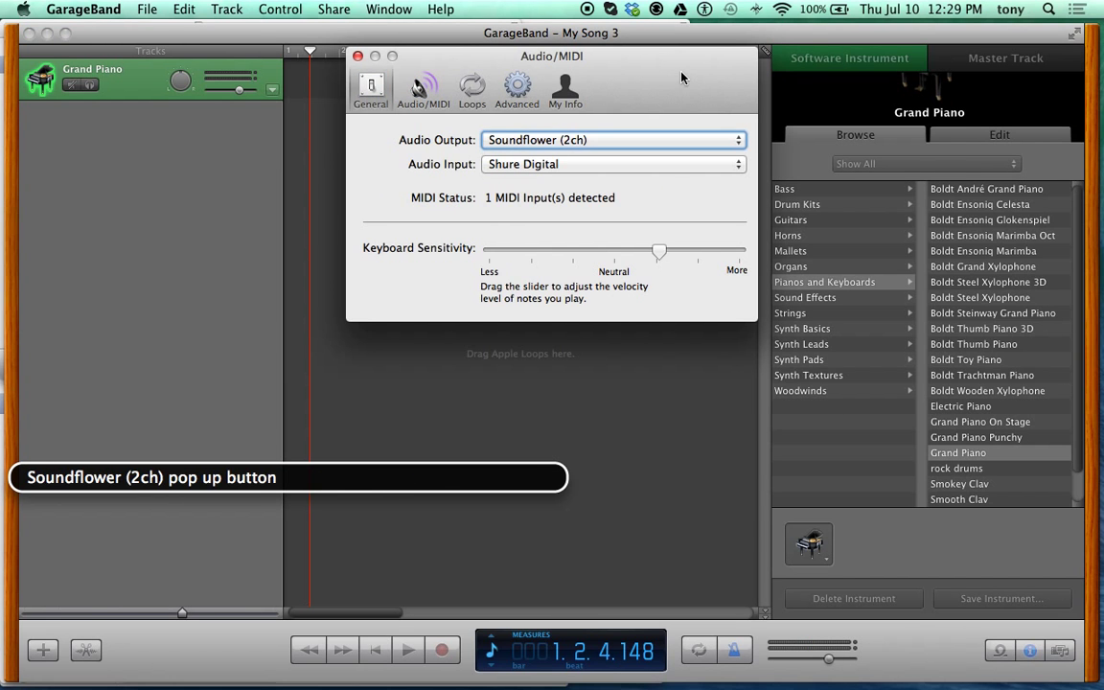
key("super+w")
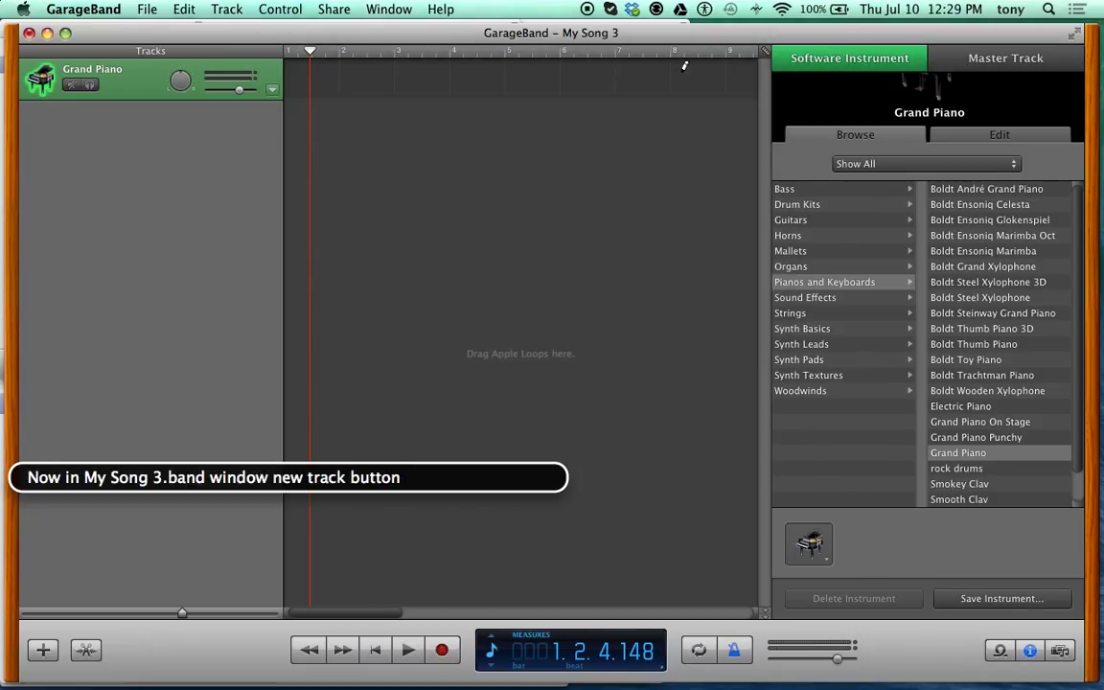
- Return the playhead to the beginning of My Song 3, play the project for a few bars and stop it
key("Home")
key("space")
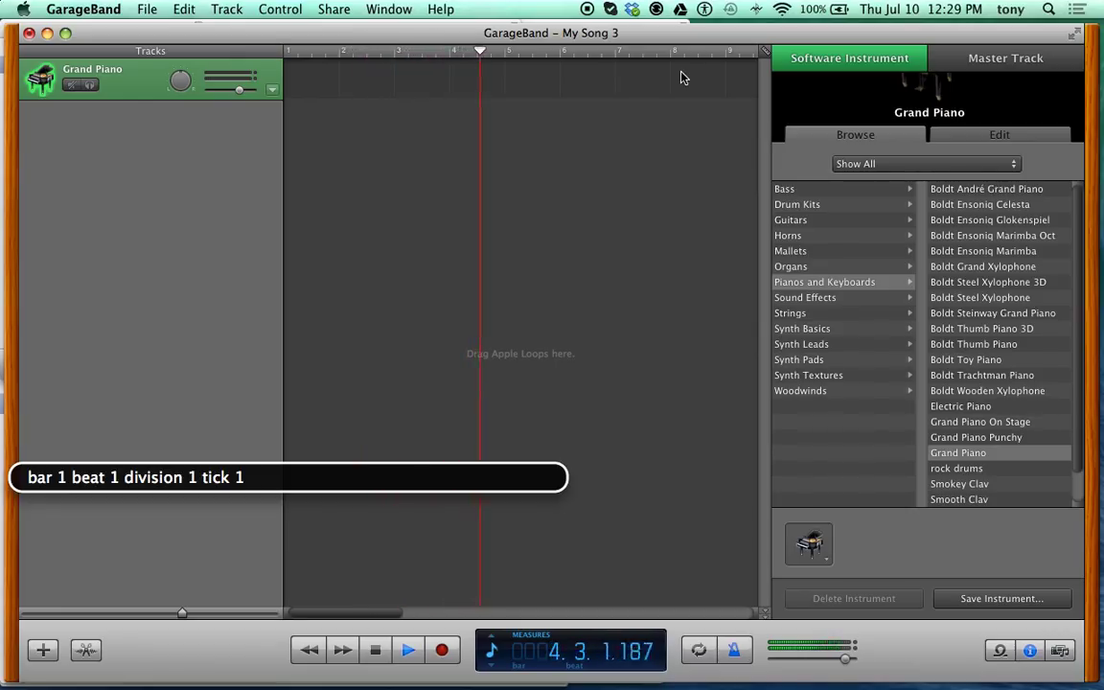
key("space")
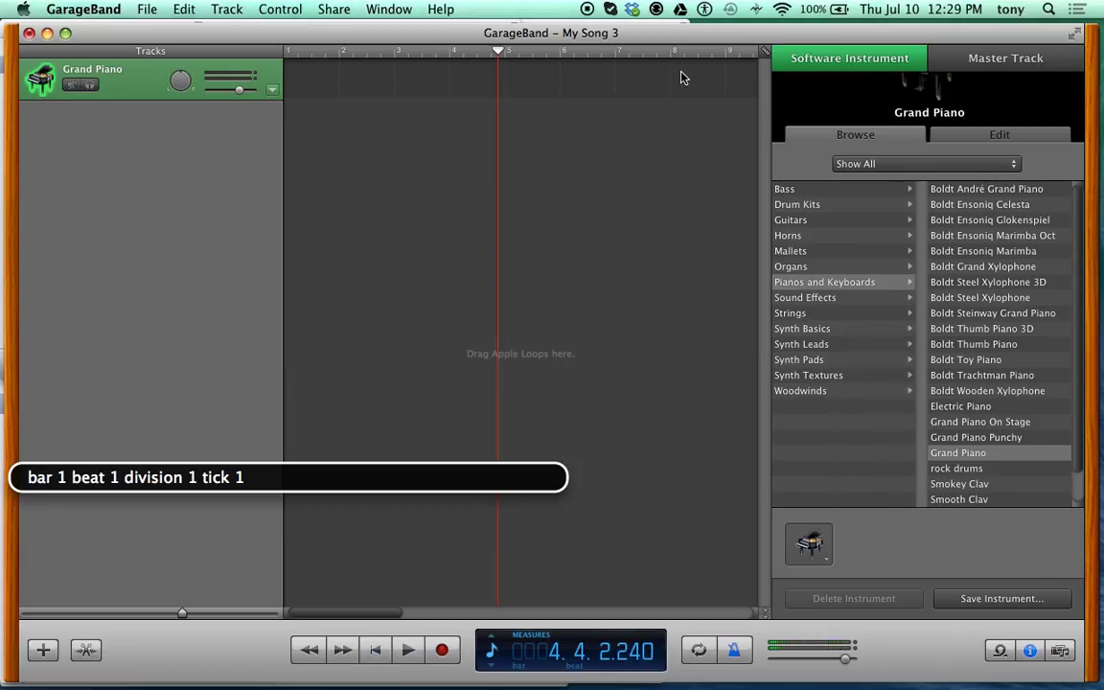
- Enter the track info area with VoiceOver and show the Grand Piano's editing settings
key("Tab")
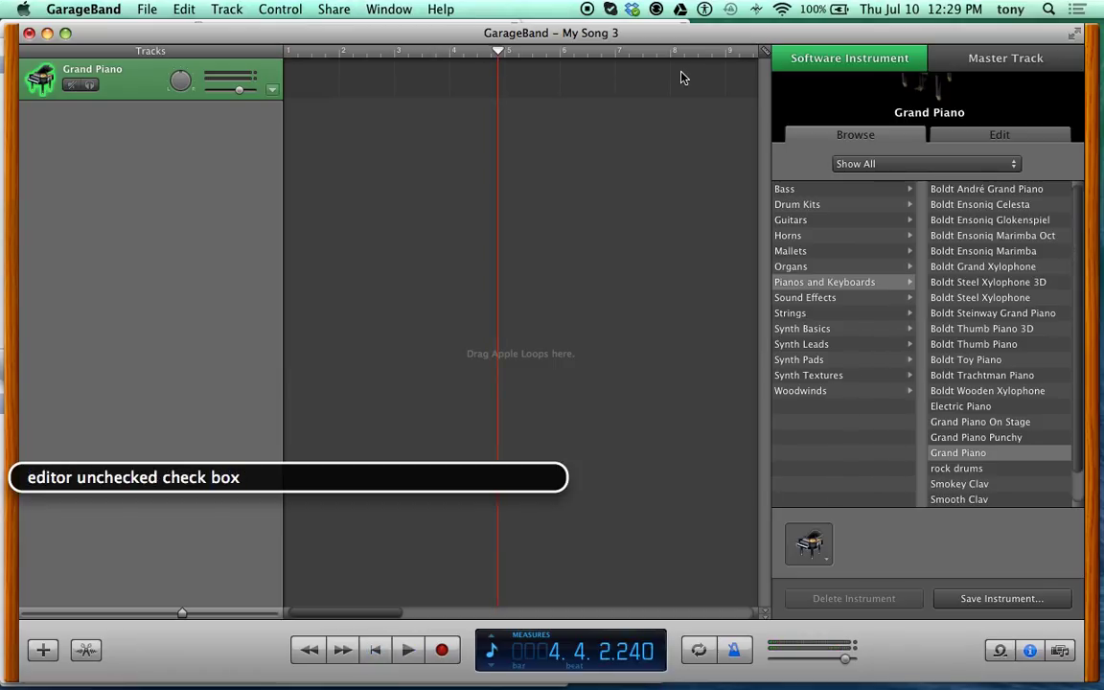
key("Tab")
key("Tab")
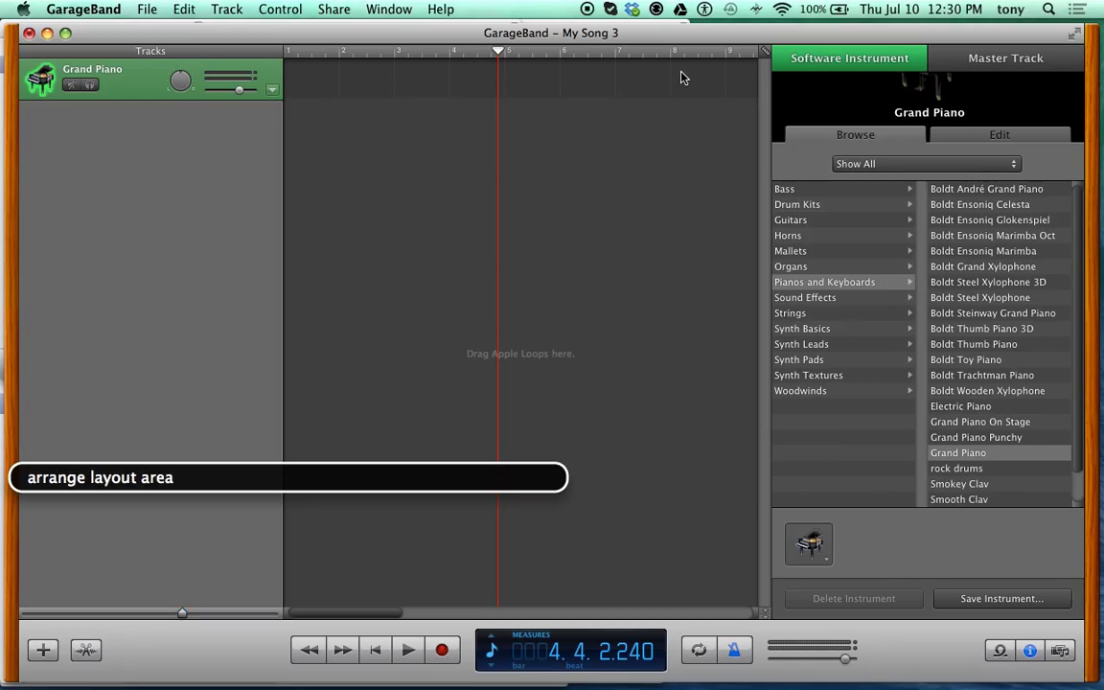
key("super+Tab")
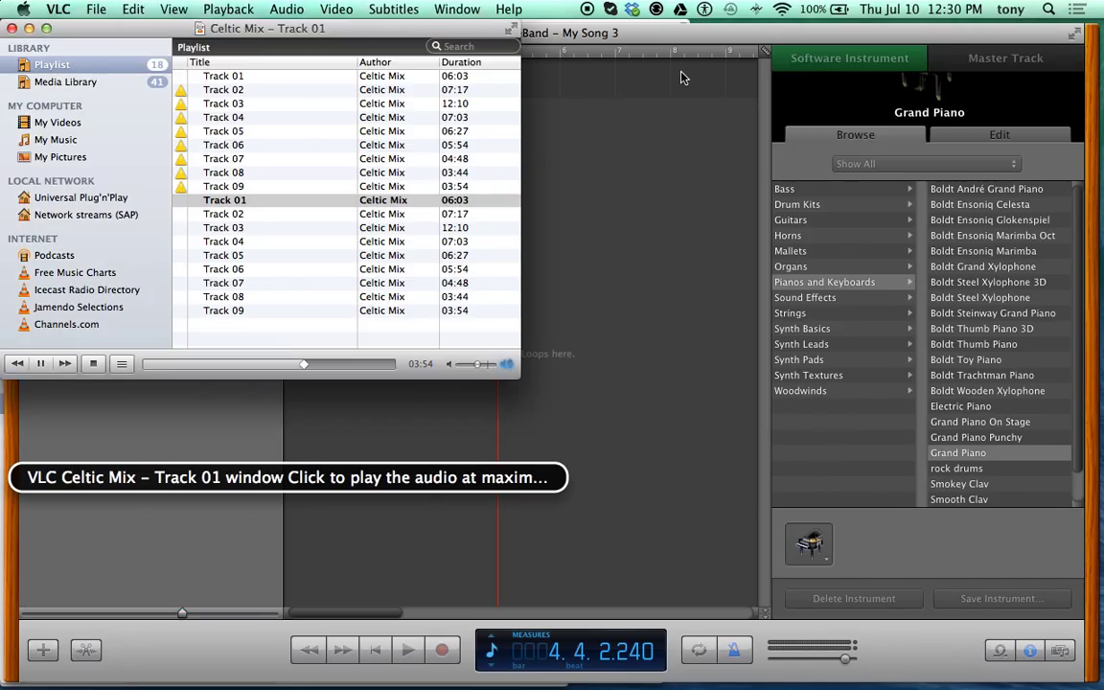
key("super+Tab")
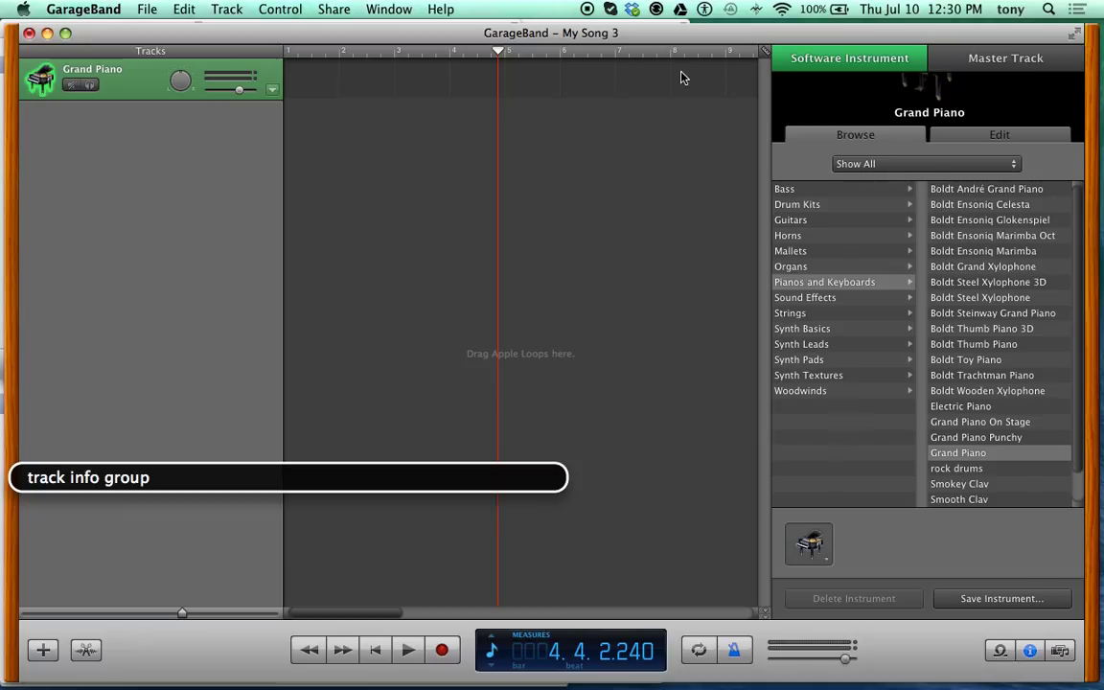
key("ctrl+alt+shift+Down")
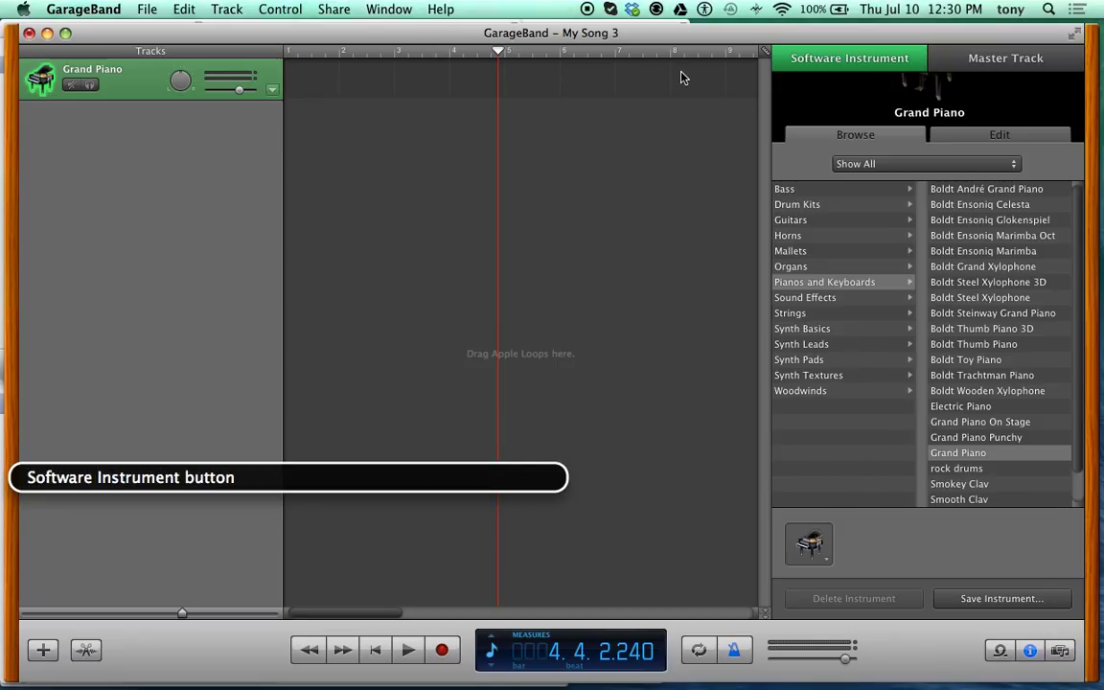
key("ctrl+alt+Right")
key("ctrl+alt+Right")
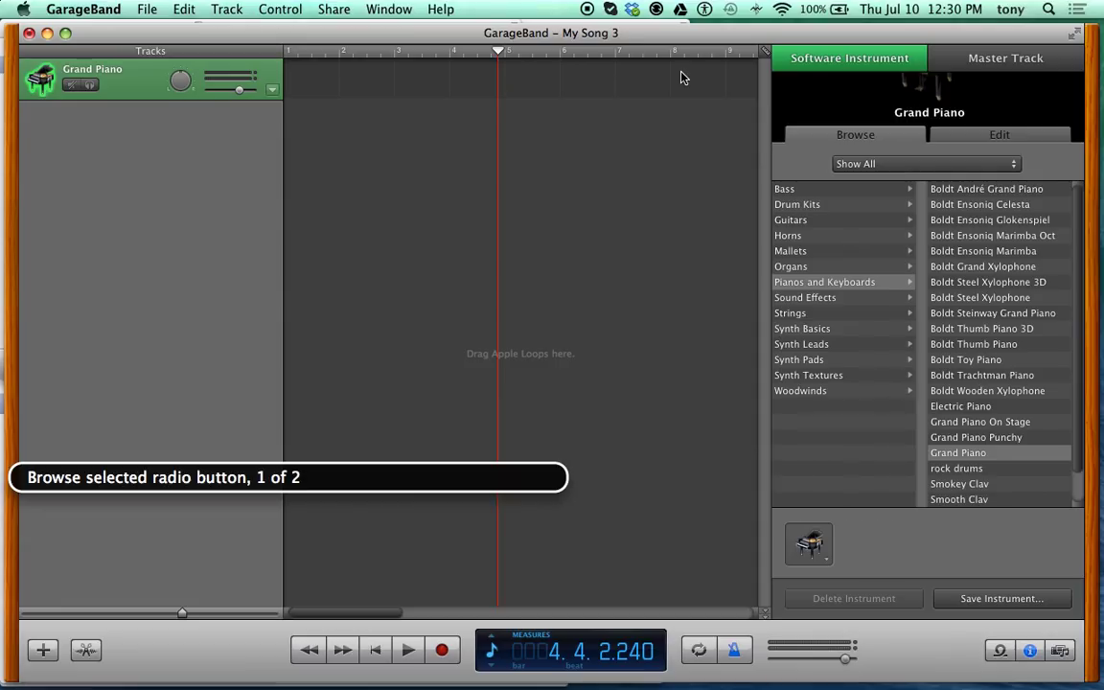
key("ctrl+alt+Right")
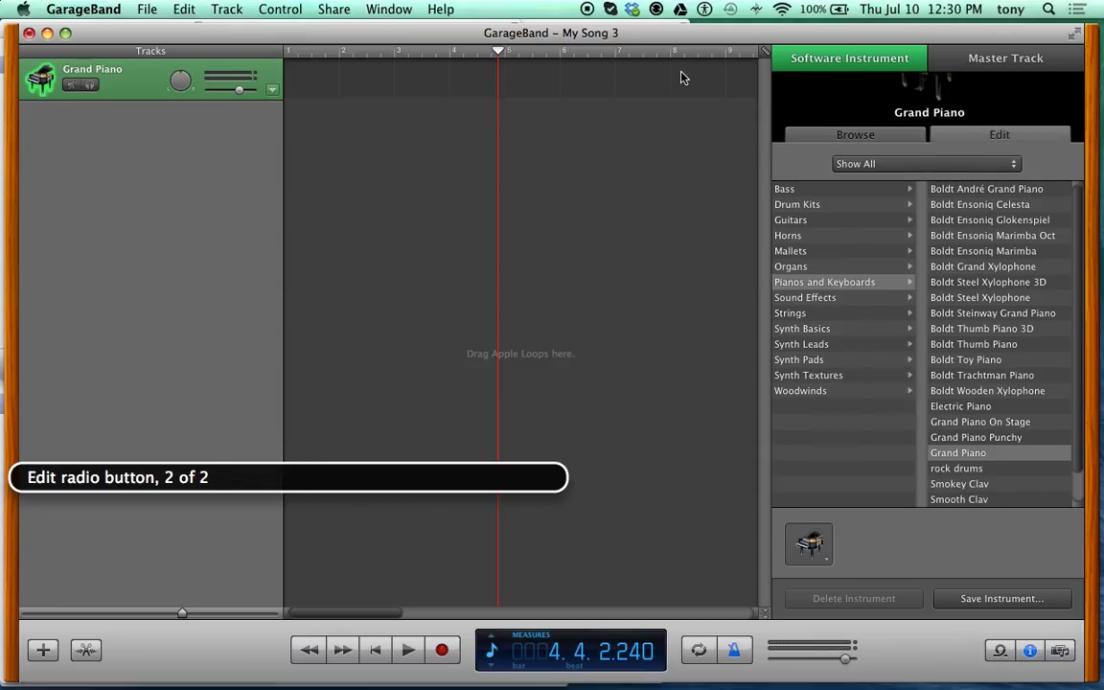
key("ctrl+alt+space")
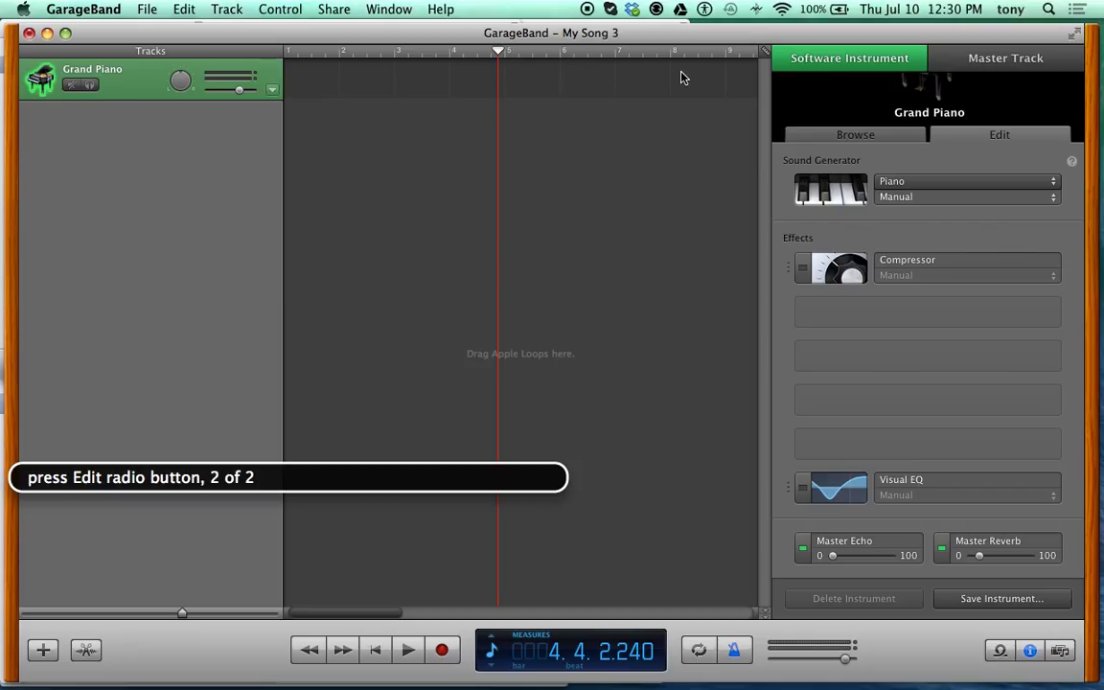
- Enter the sound generator group and examine its preset and edit controls
key("ctrl+alt+Right")
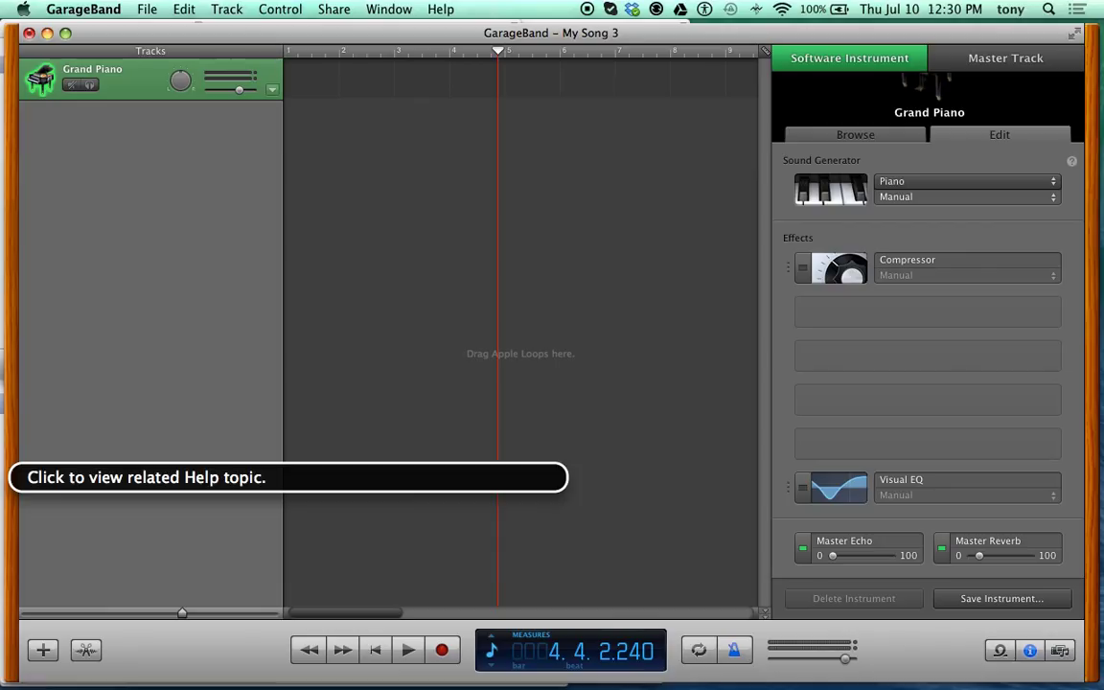
key("ctrl+alt+shift+Up")
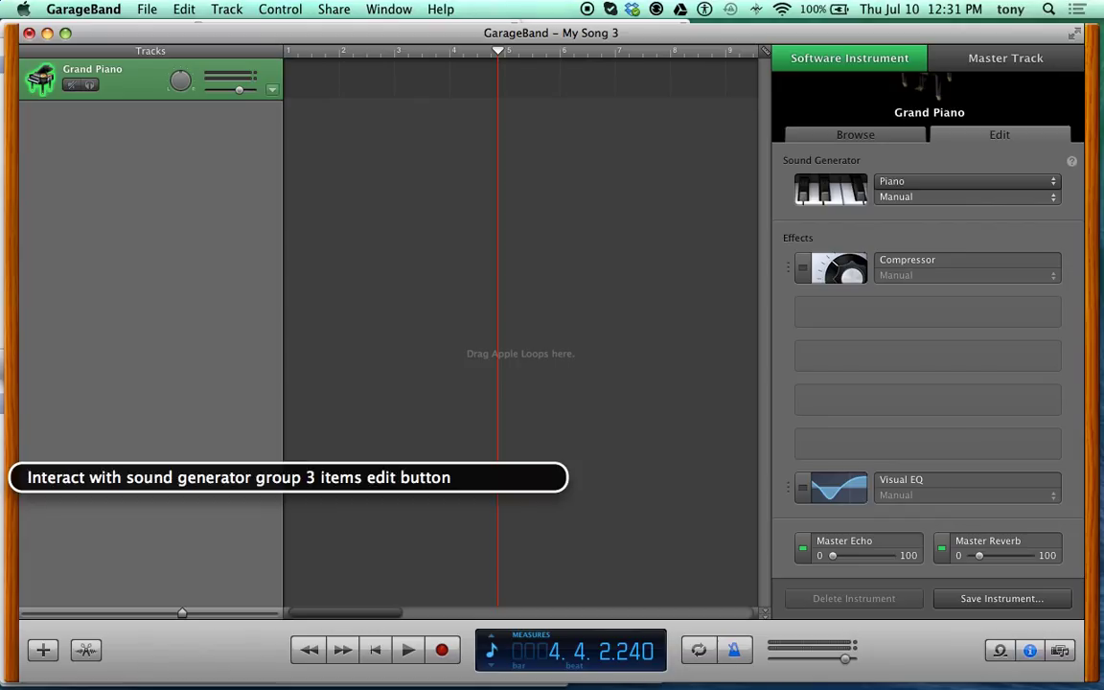
key("ctrl+alt+shift+Down")
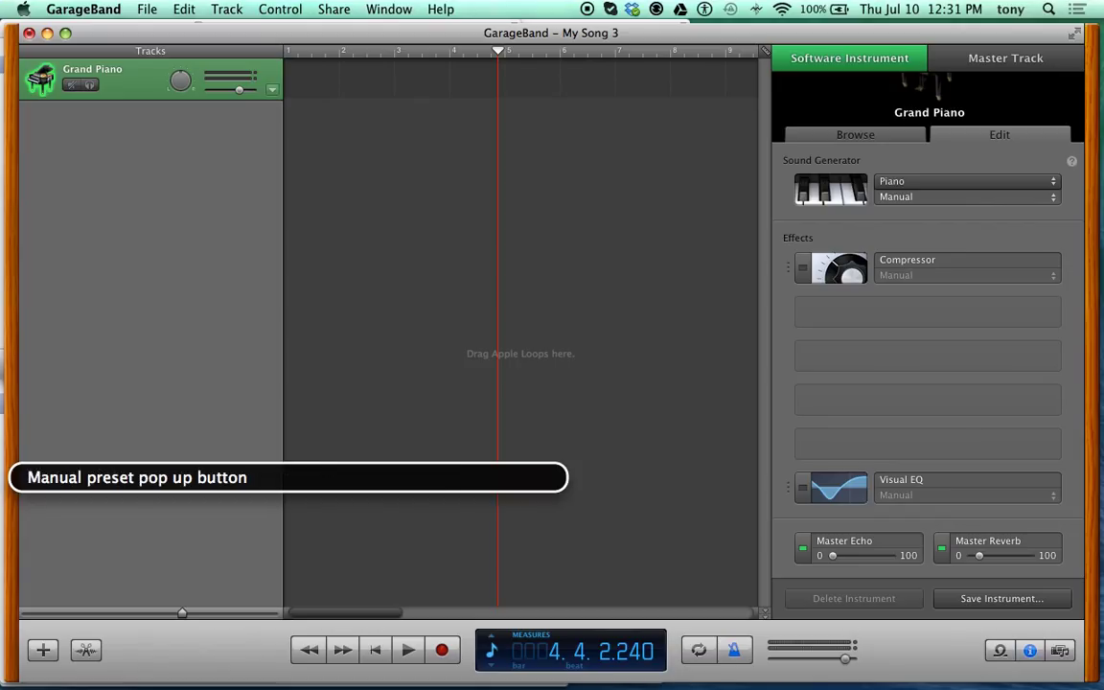
key("ctrl+alt+Left")
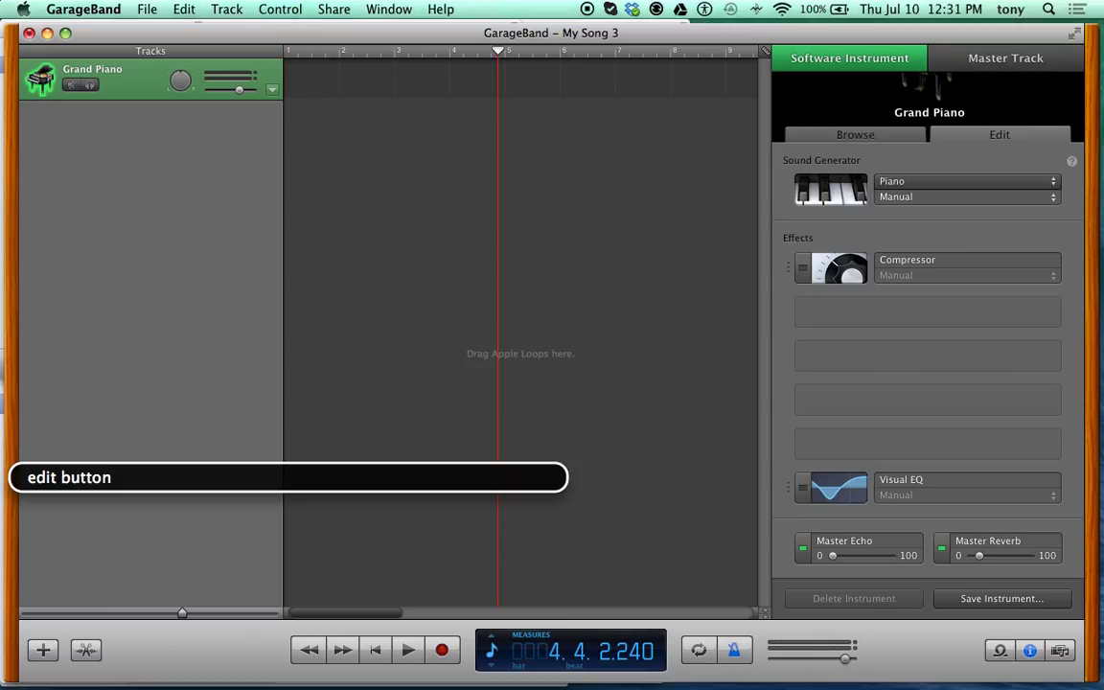
- Switch to VLC and hide it to return to the GarageBand project
key("super+Tab")
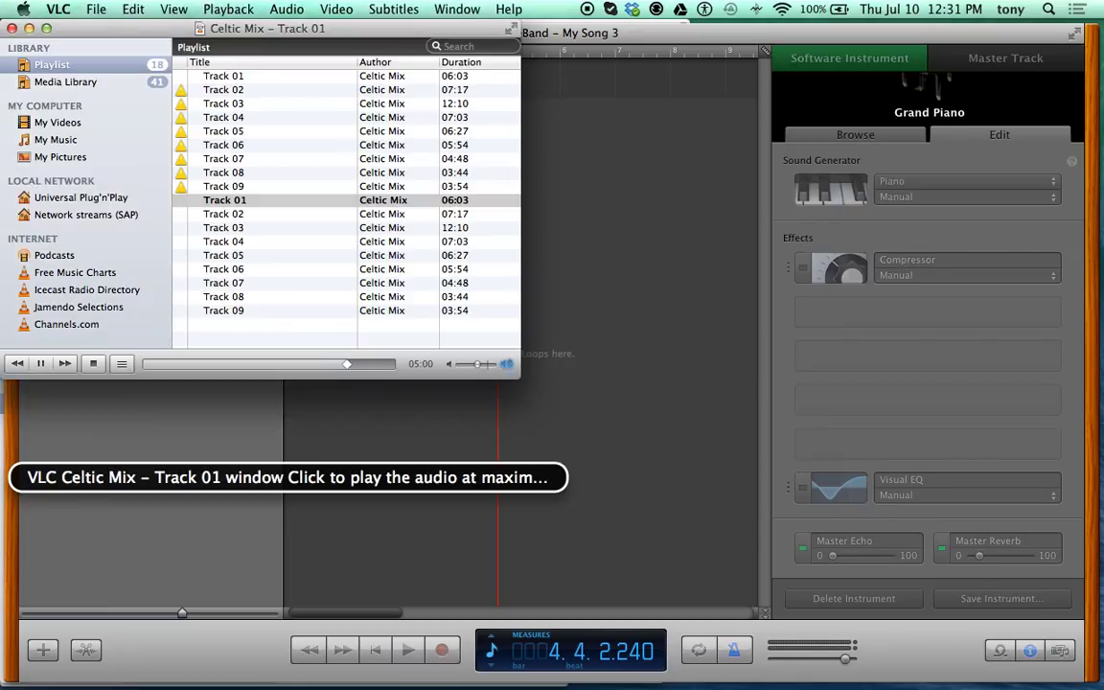
key("super+h")
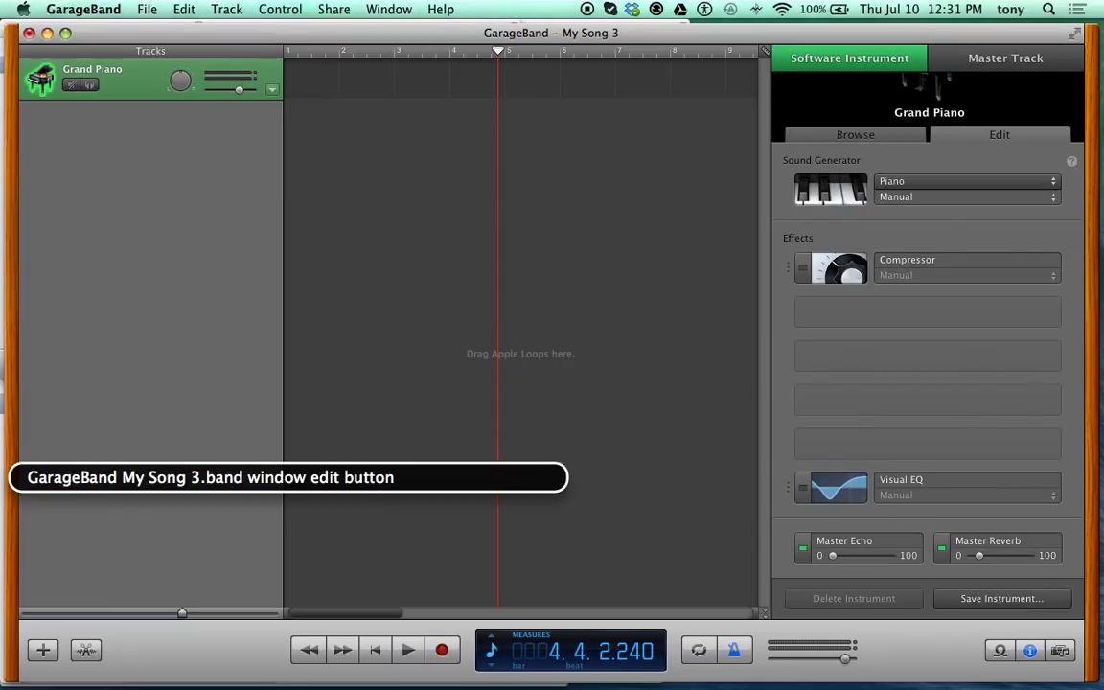
- Set the Piano sound generator's preset to Boldt Ensoniq Glockenspiel
key("Tab")
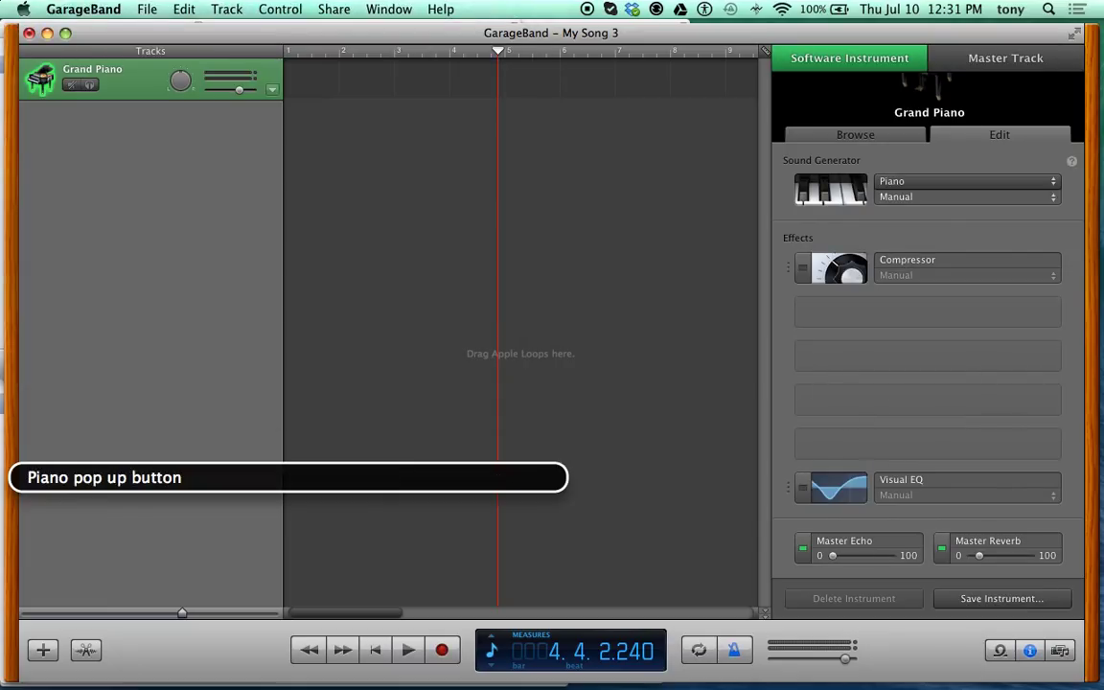
key("Tab")
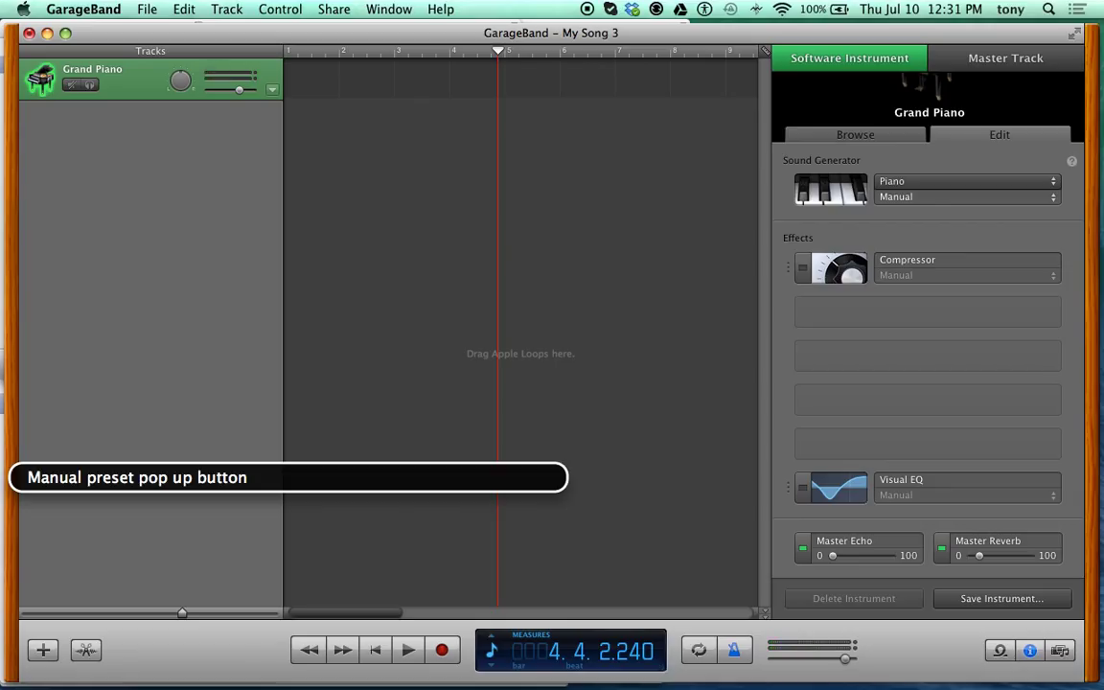
key("ctrl+alt+space")
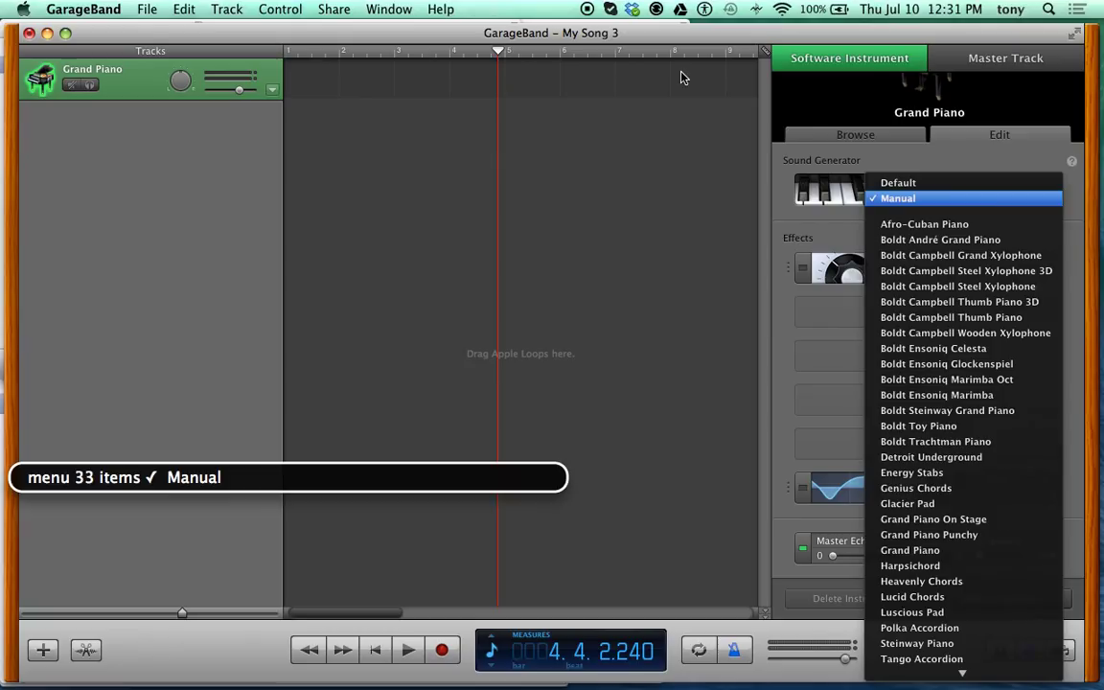
key("Down")
key("Down")
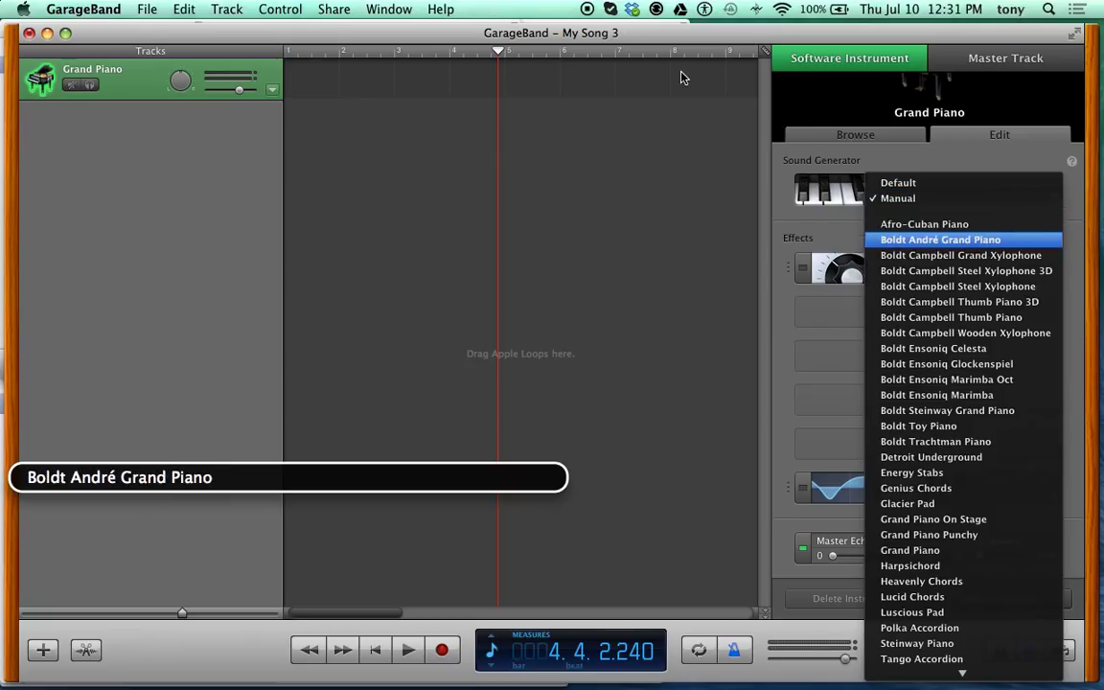
key("Down")
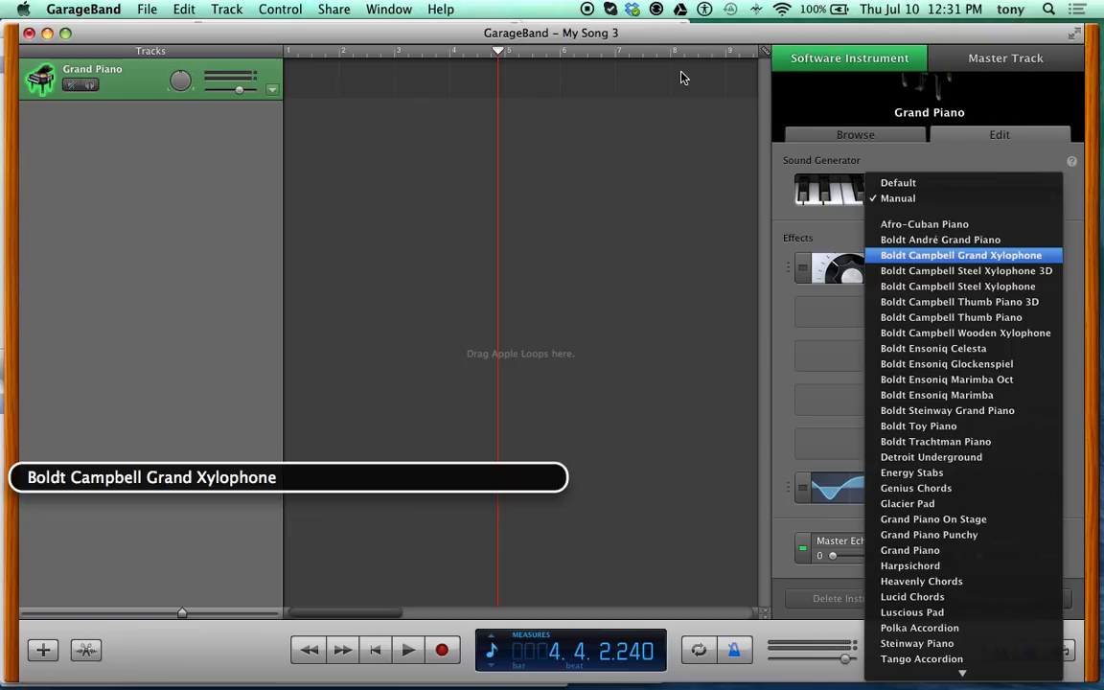
key("Down")
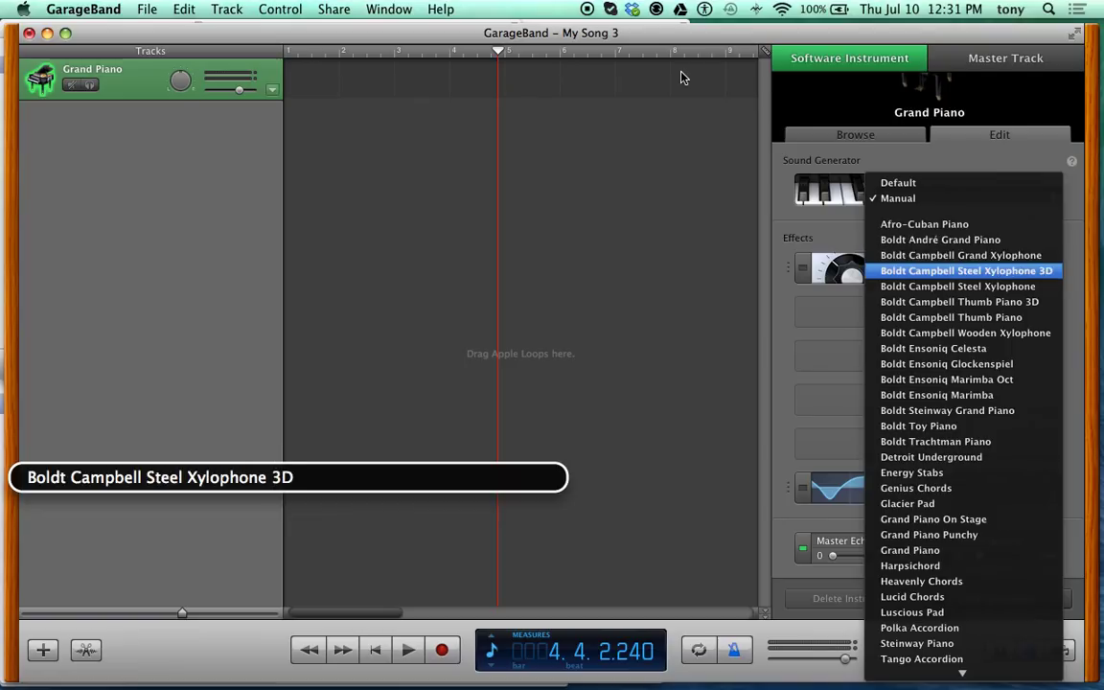
key("Down")
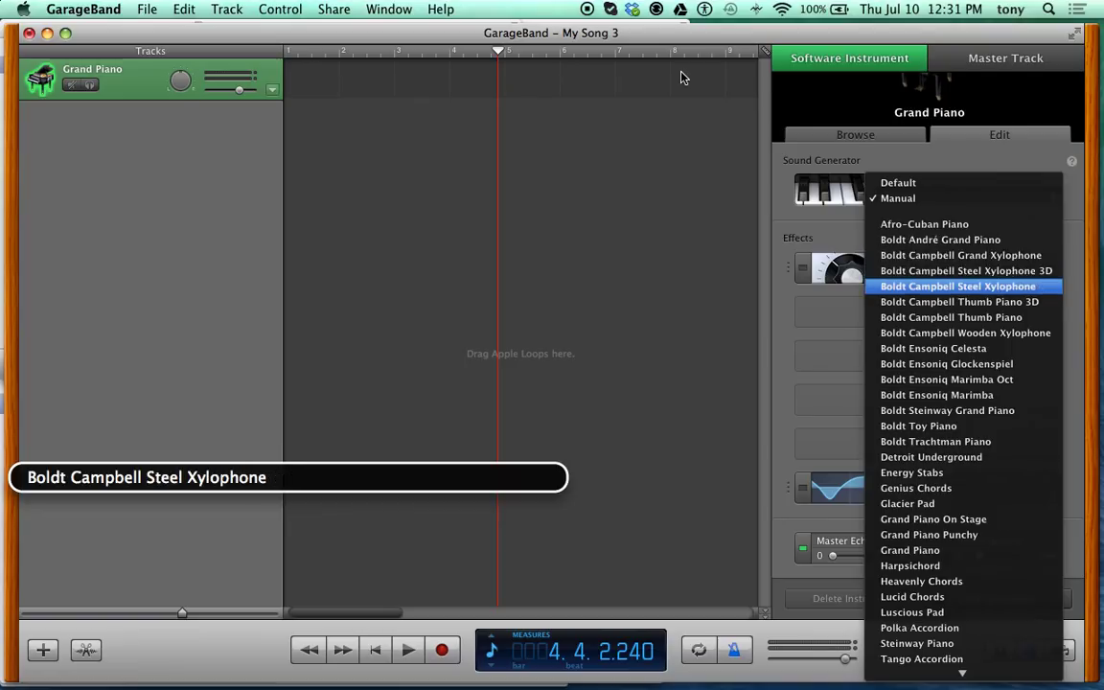
key("Down")
key("Down")
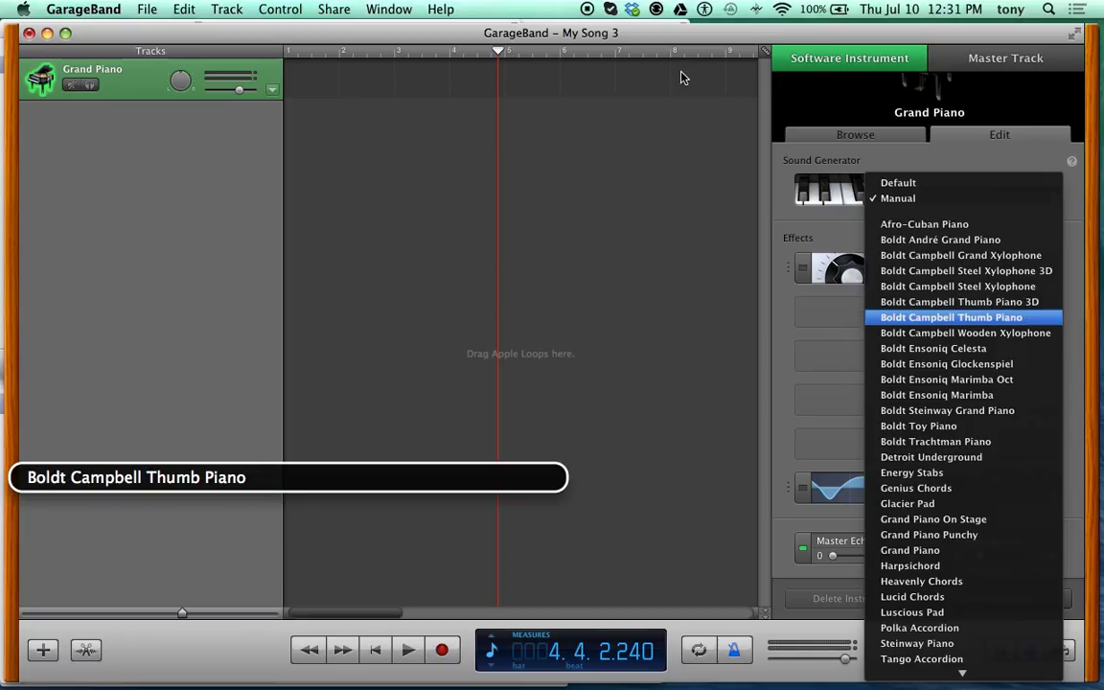
key("Down")
key("Down")
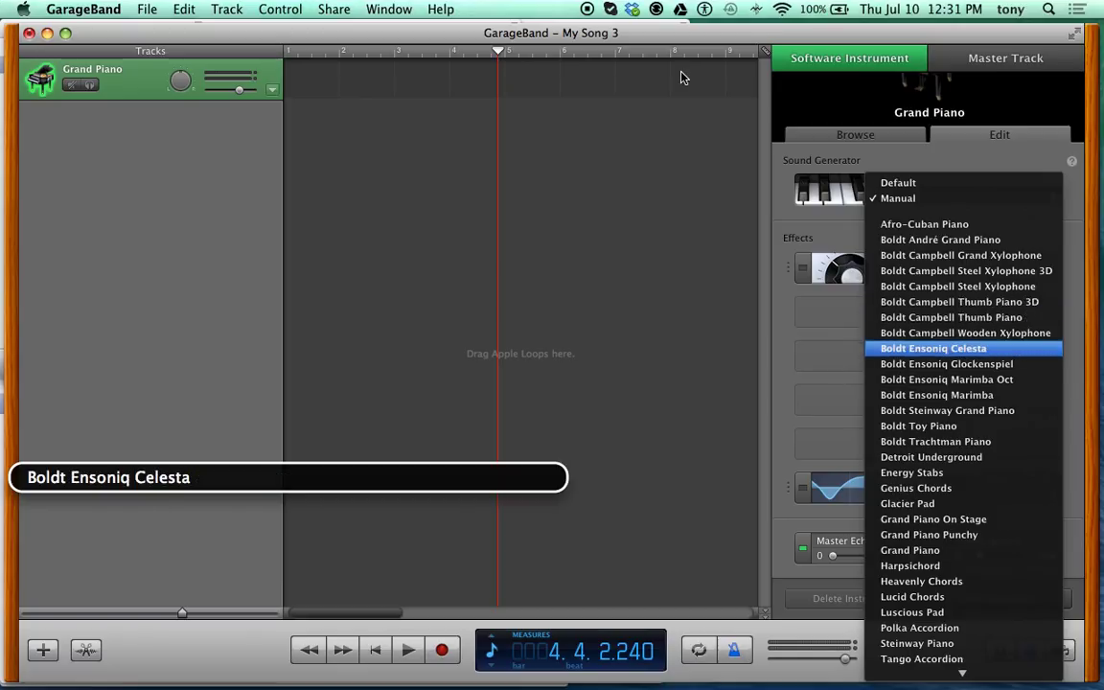
key("Down")
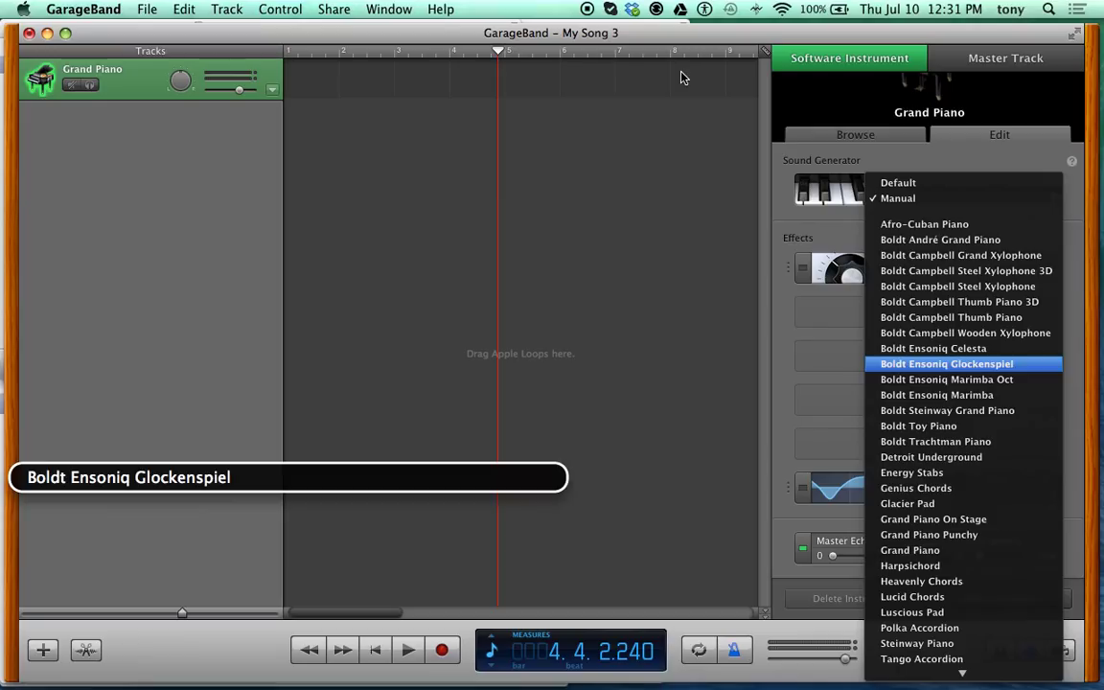
key("Return")
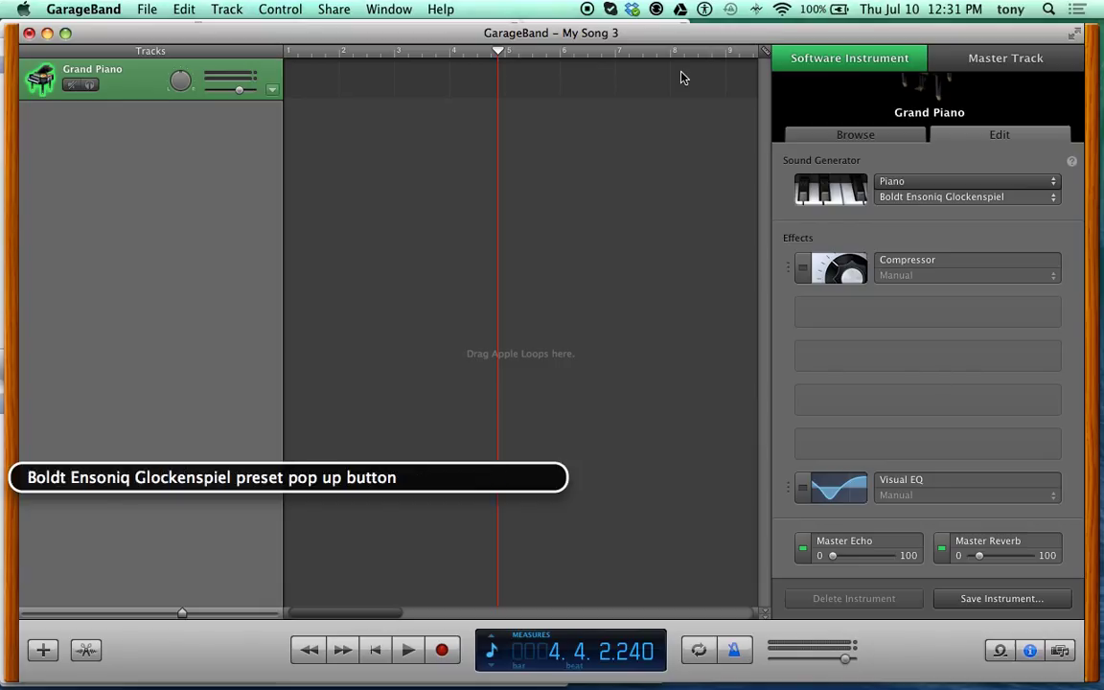
- Set the Grand Piano track's sound generator to Drum Kits and move to its preset choice
key("ctrl+alt+Left")
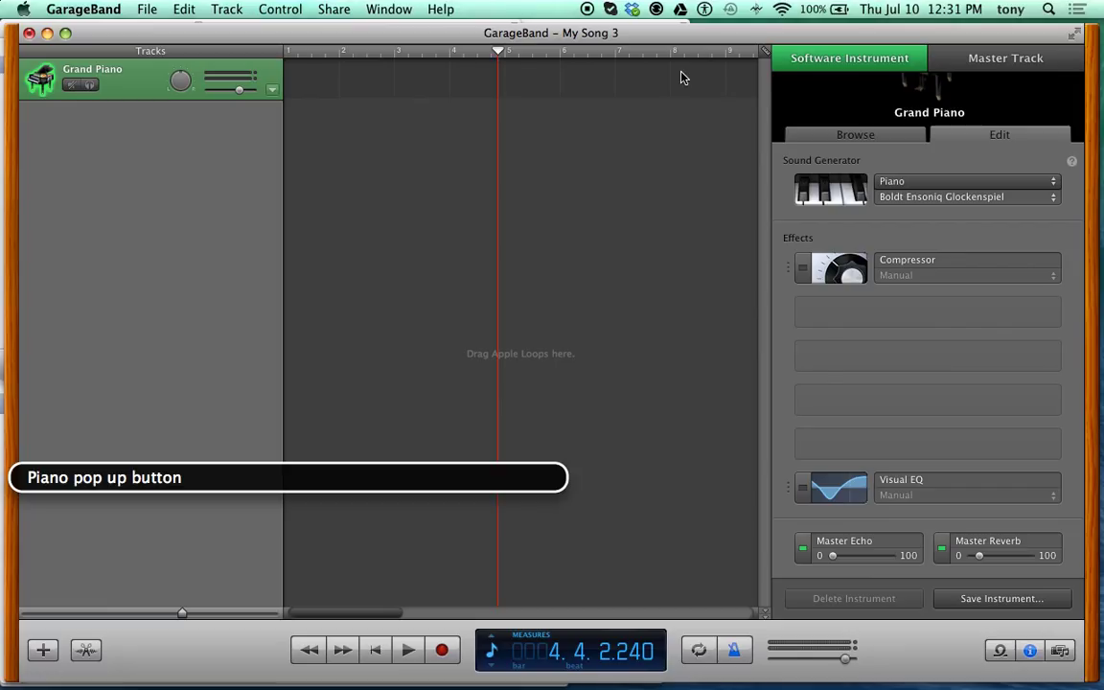
key("ctrl+alt+space")
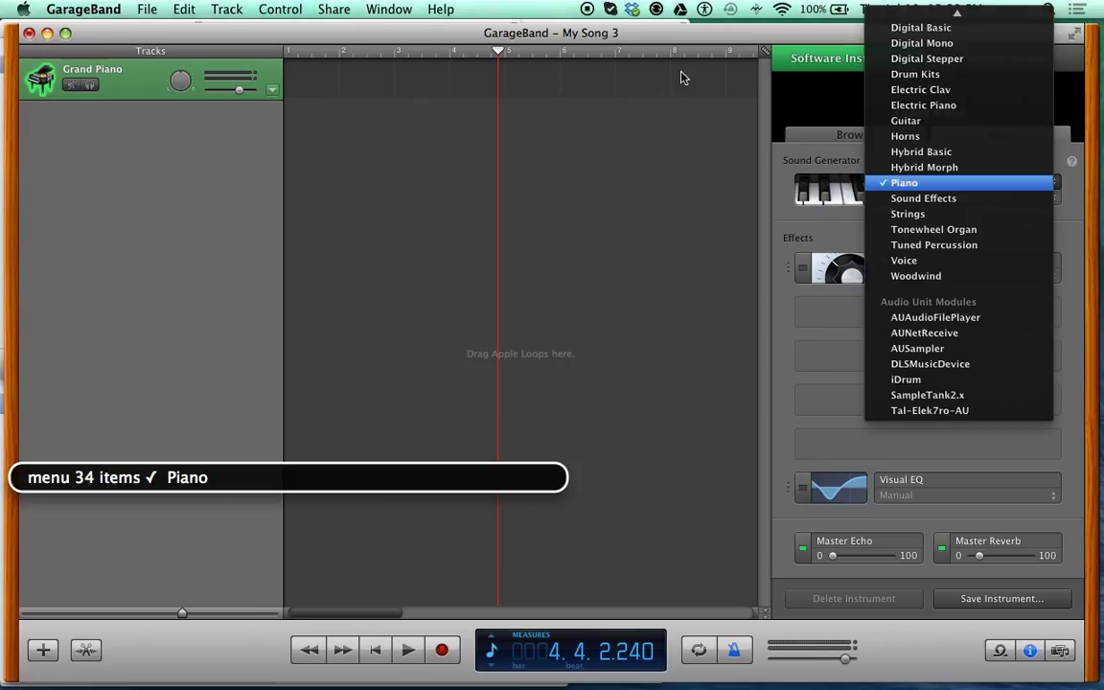
key("Up")
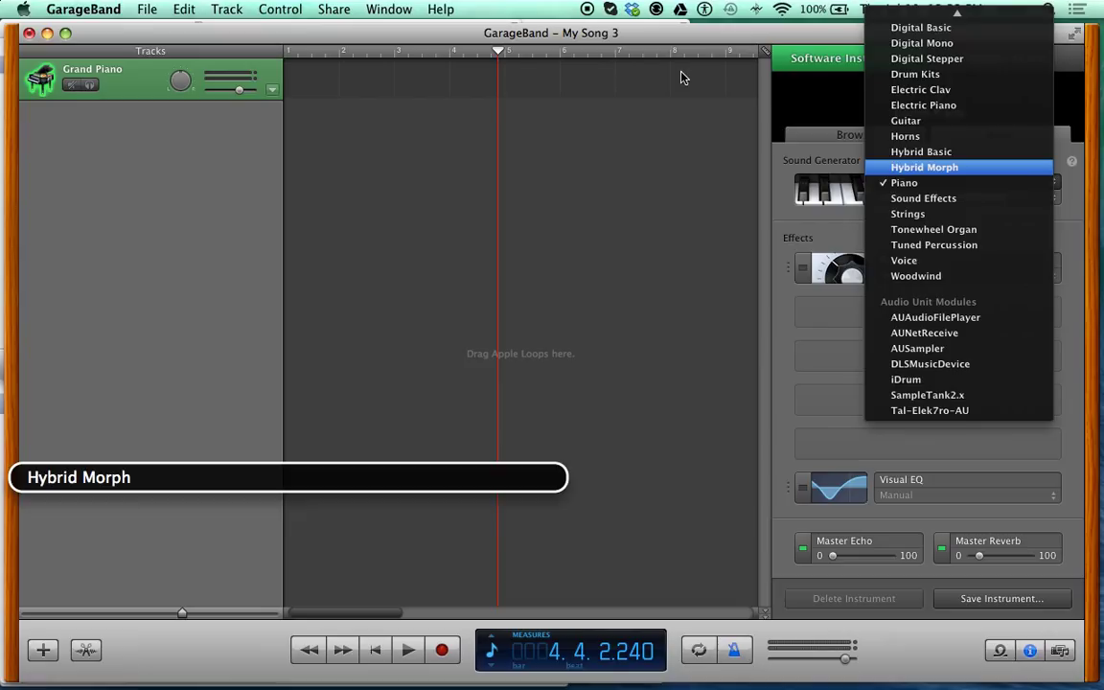
key("Up")
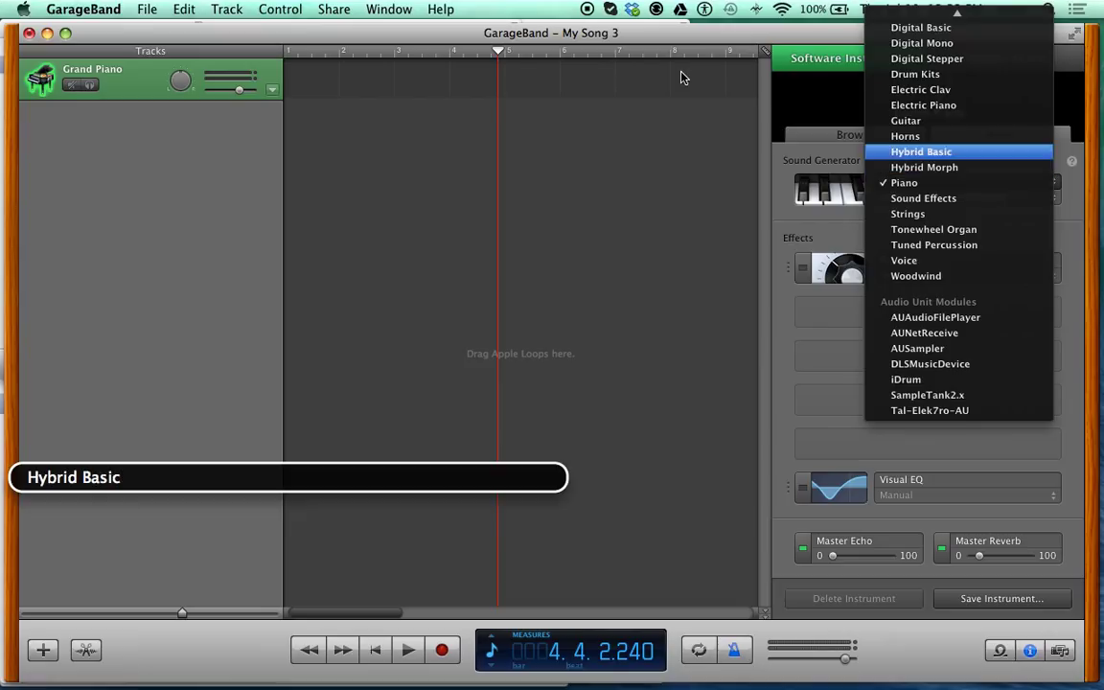
key("Up")
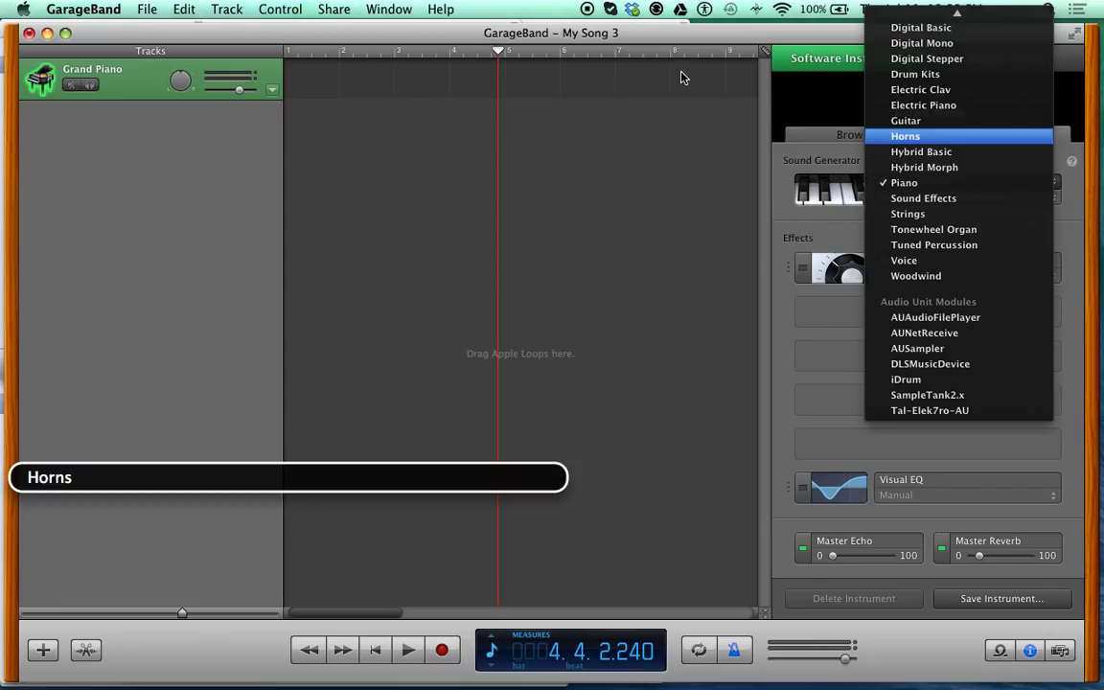
key("Up")
key("Up")
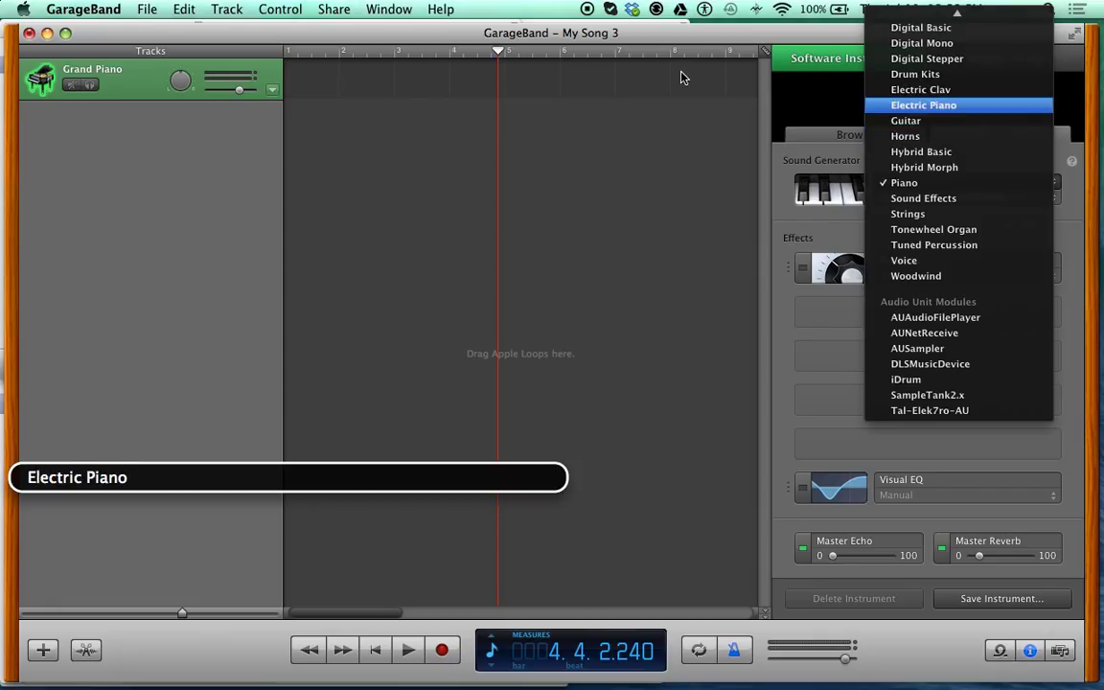
key("Up")
key("Down")
key("Up")
key("Up")
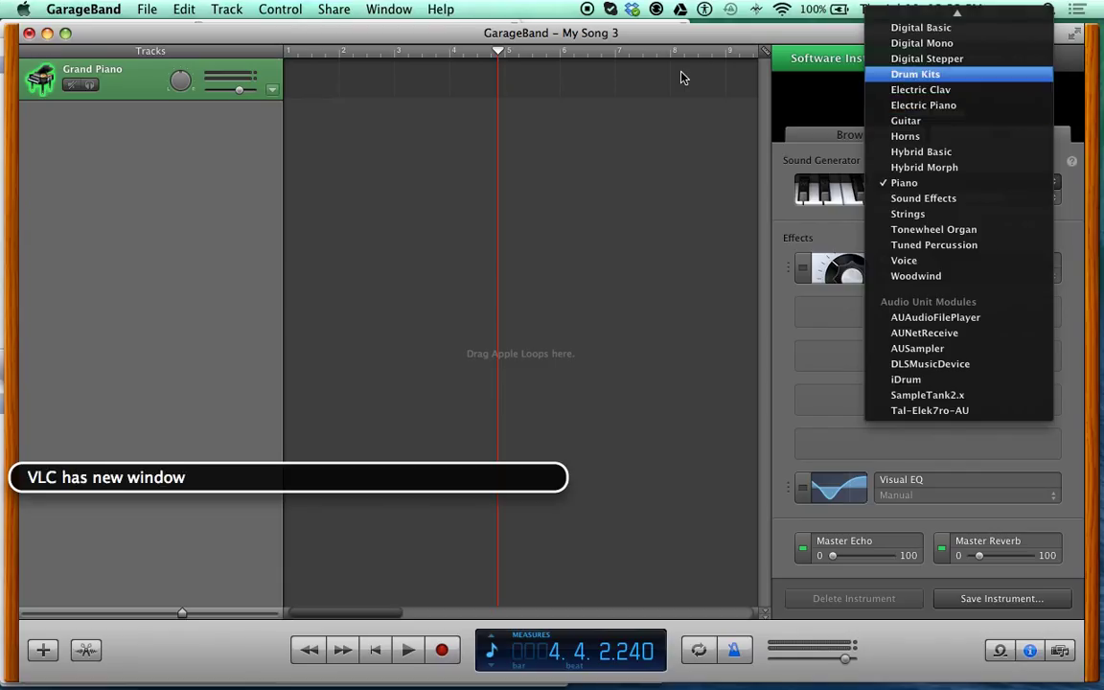
key("Down")
key("Up")
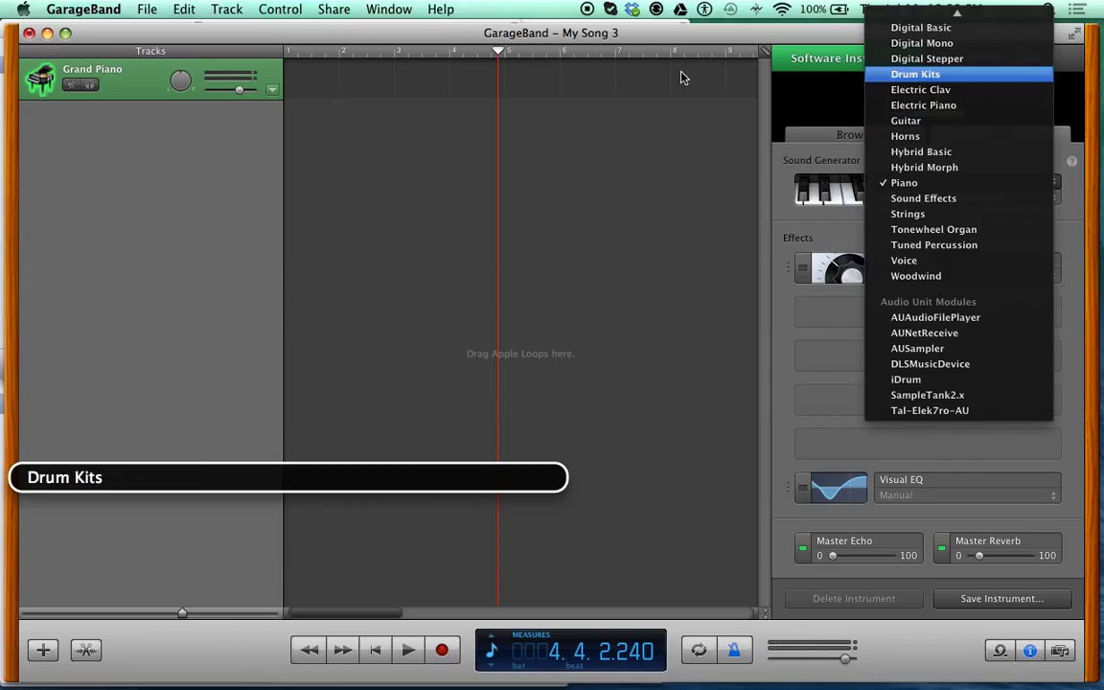
key("Return")
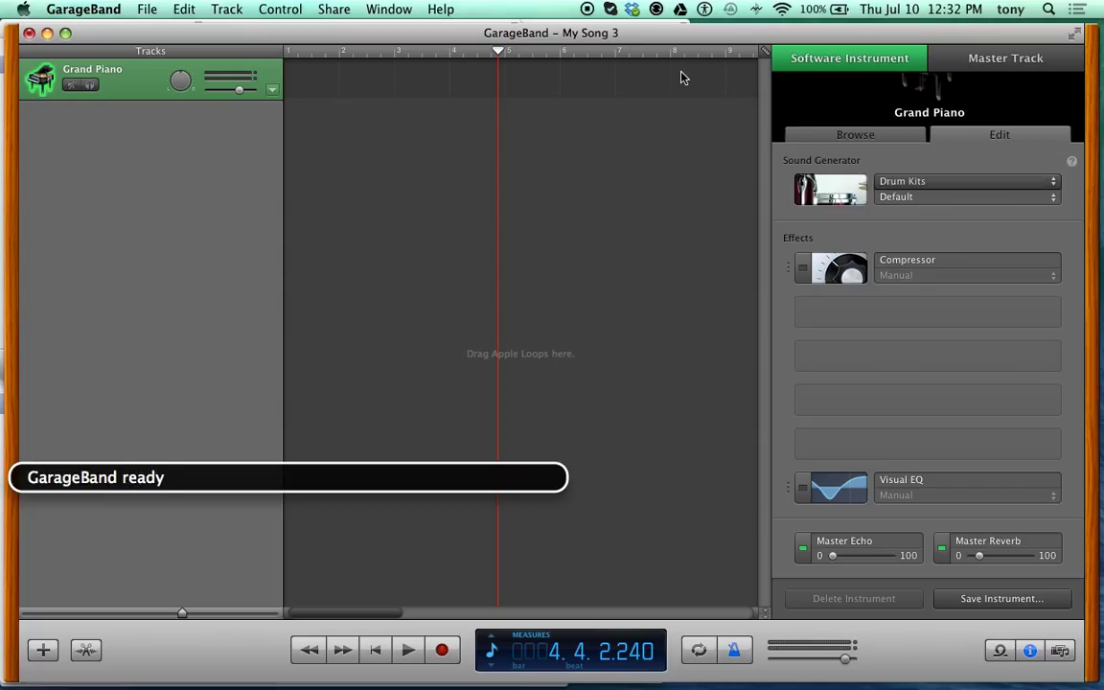
key("Tab")
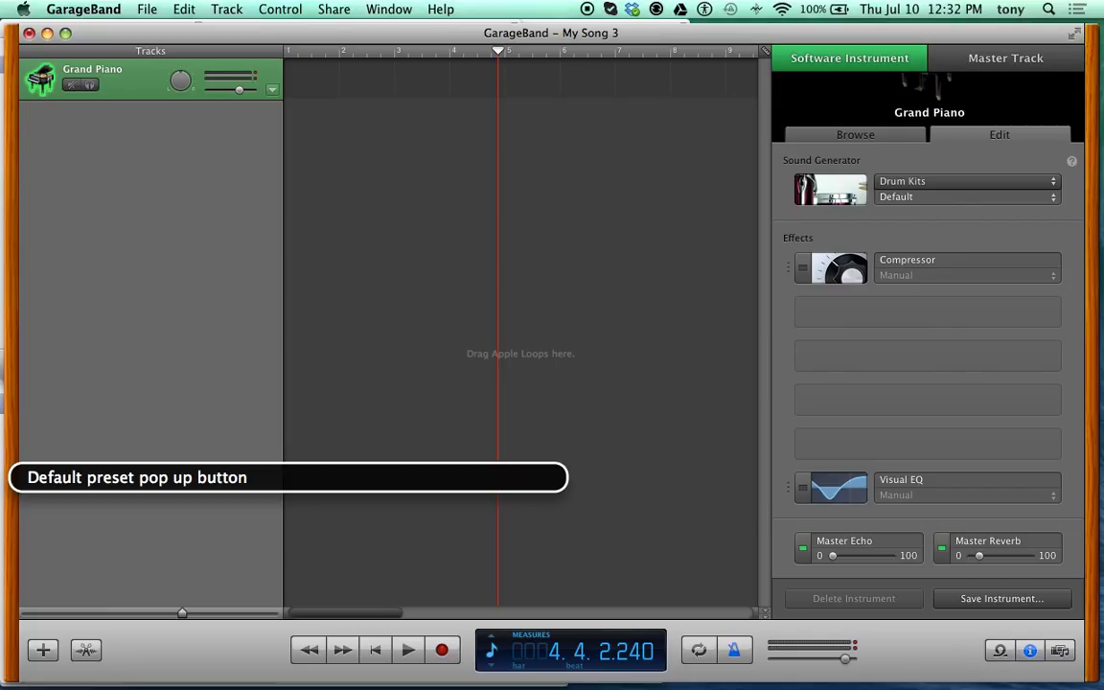
- Set the Drum Kits sound generator's preset to Drum 'N Bass Remix and leave the sound generator group
key("ctrl+alt+space")
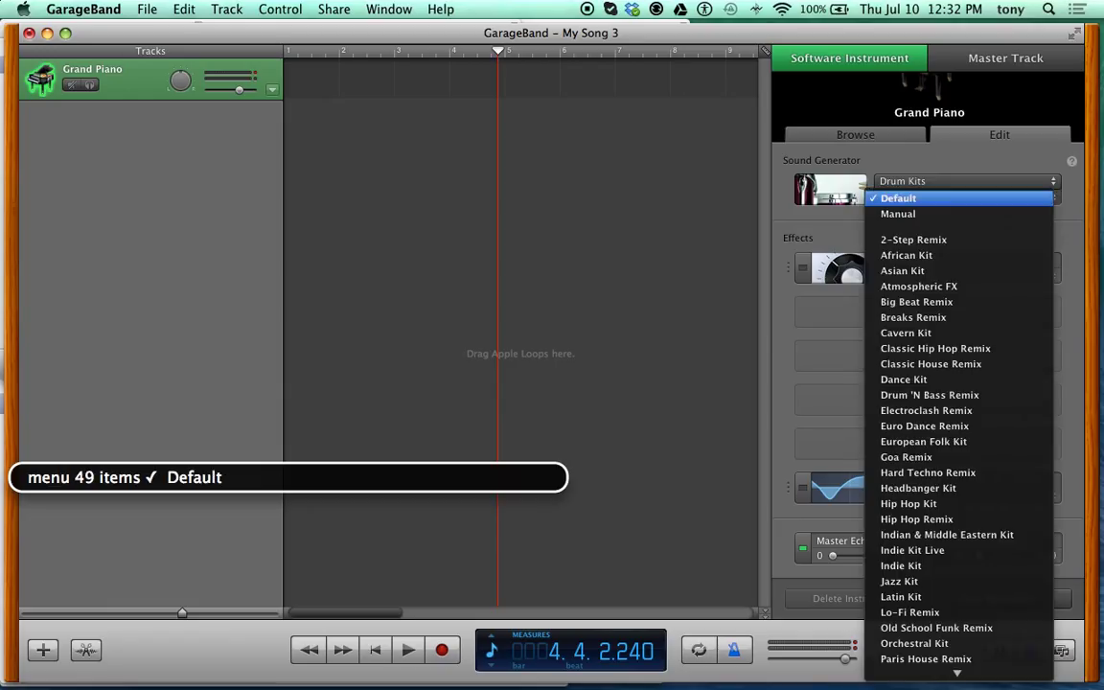
key("Down")
key("Down")
key("Down")
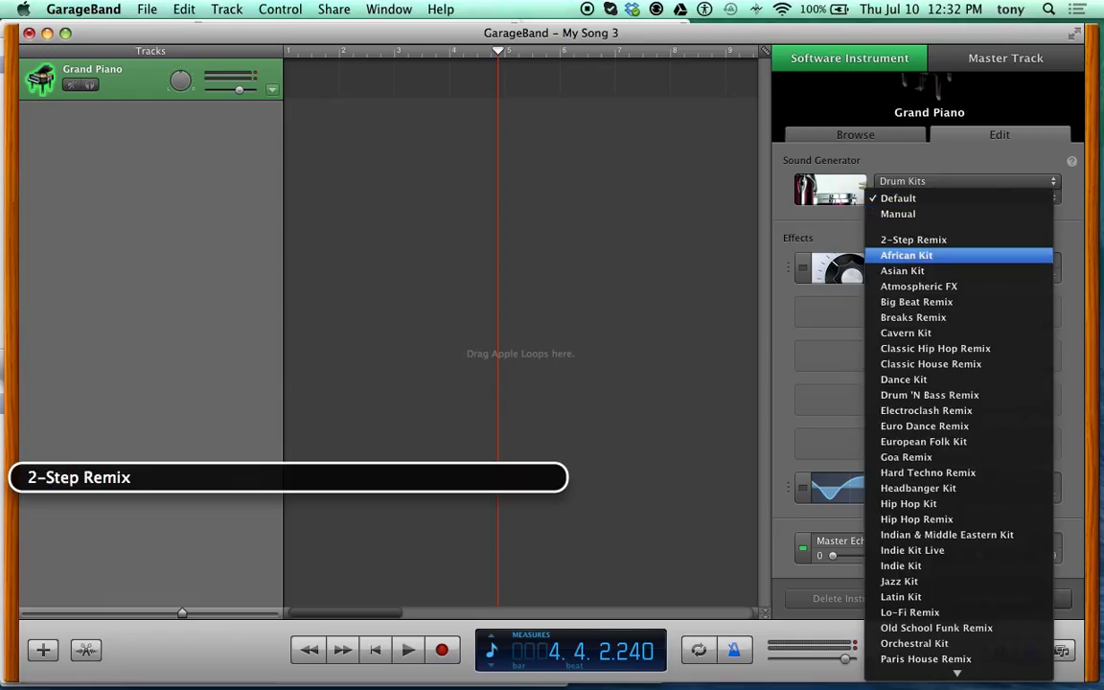
key("Down")
key("Down")
key("Down")
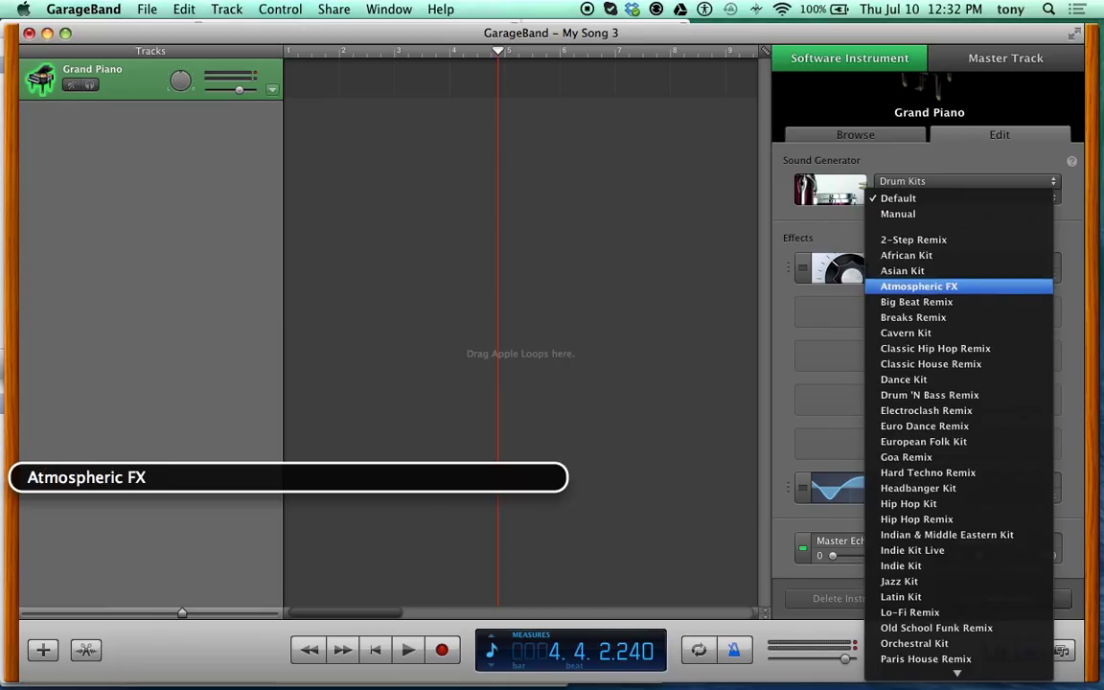
key("Down")
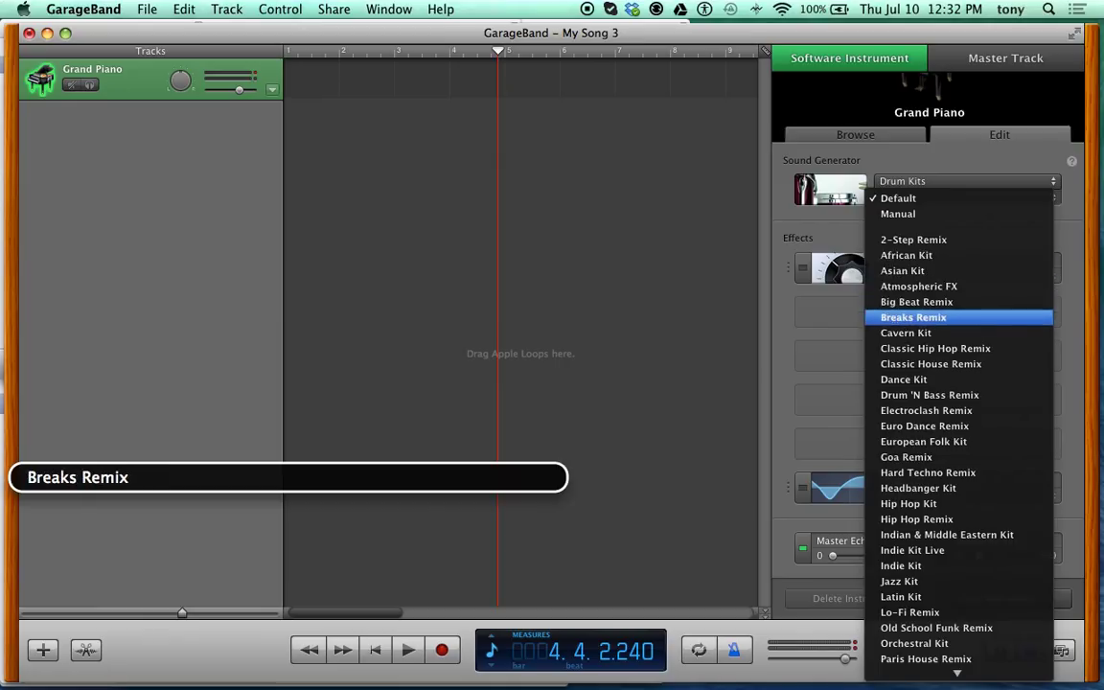
key("Down")
key("Down")
key("Down")
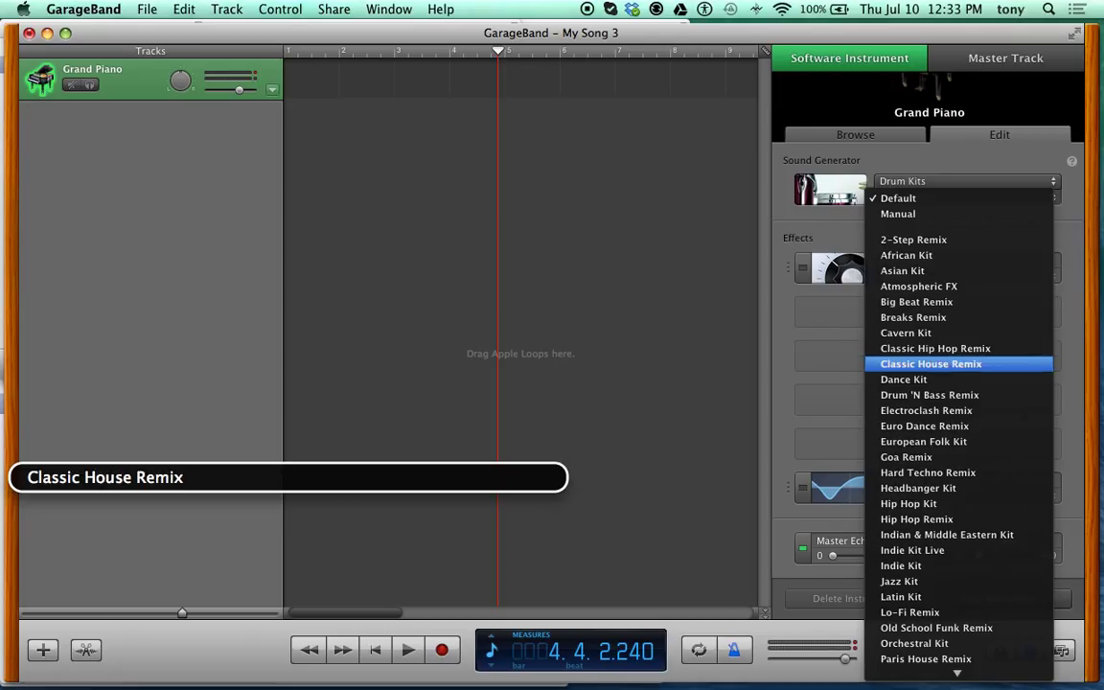
key("Down")
key("Down")
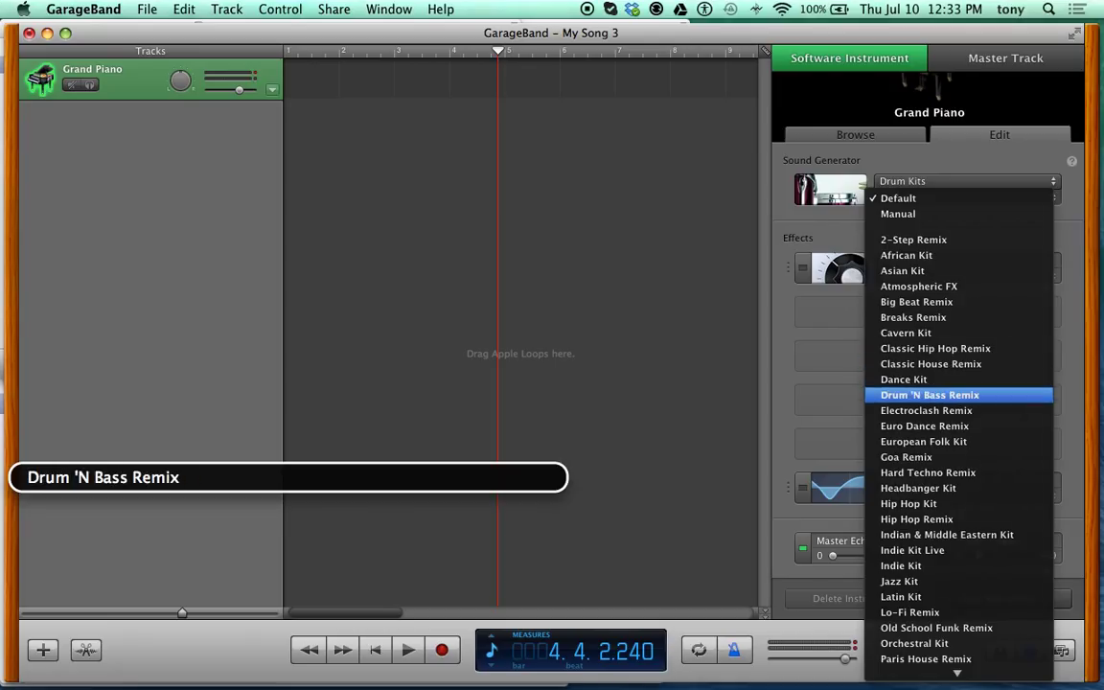
key("Return")
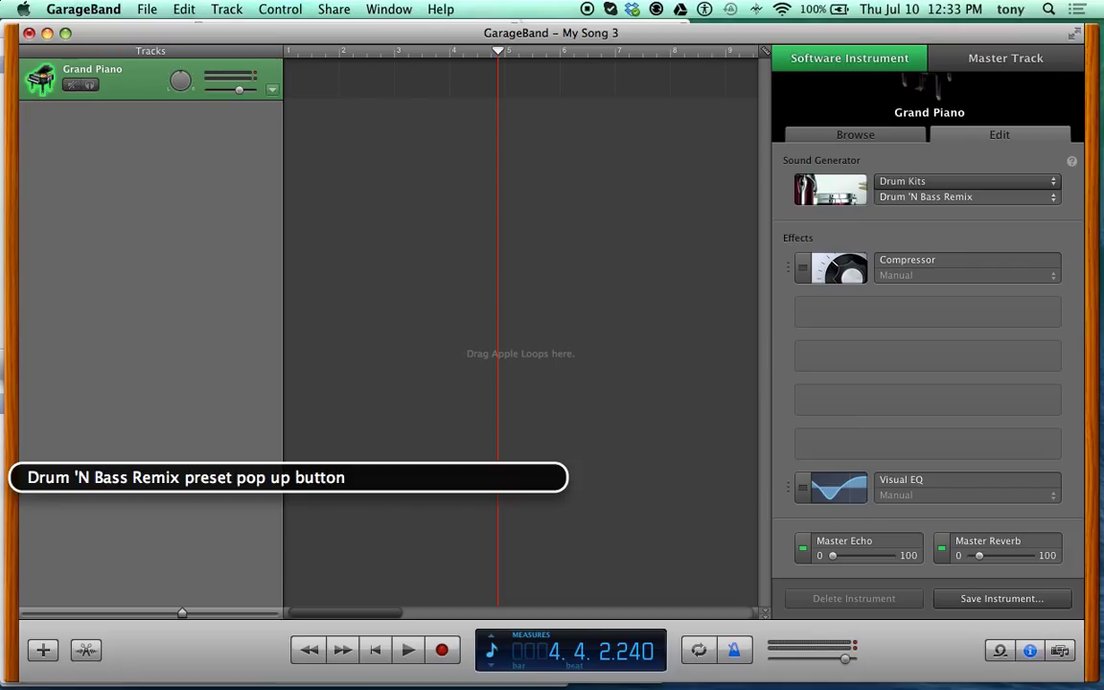
key("ctrl+alt+shift+Up")
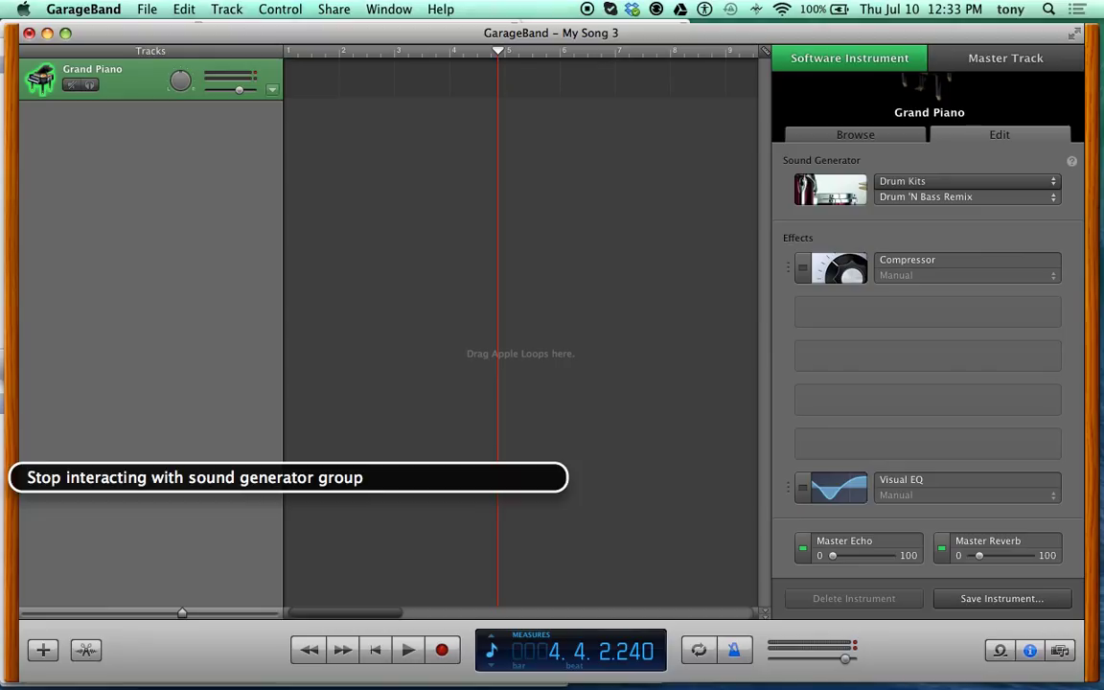
- Add the Track Reverb effect to the empty effect slot directly below Compressor
key("ctrl+alt+Right")
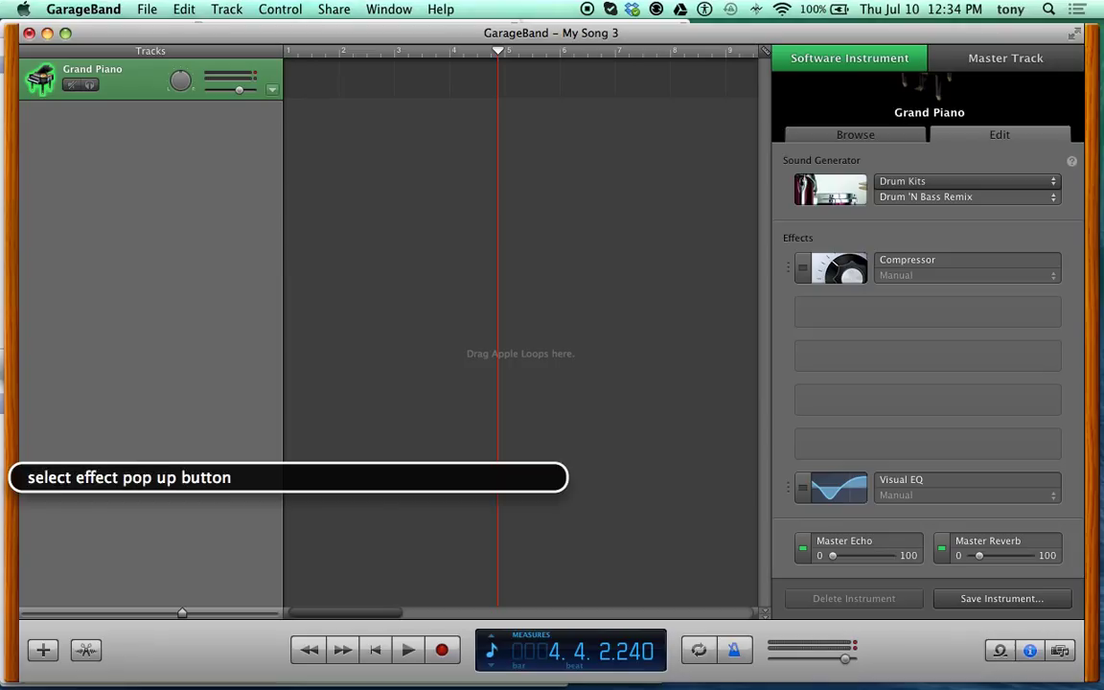
key("ctrl+alt+Right")
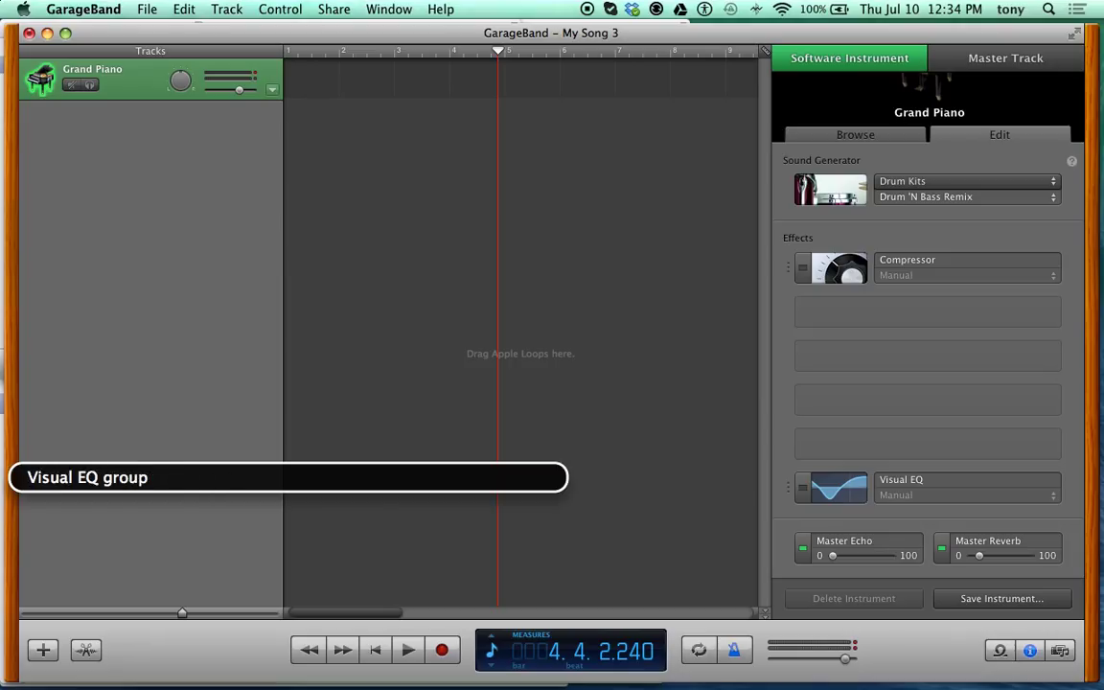
key("ctrl+alt+Left")
key("ctrl+alt+Left")
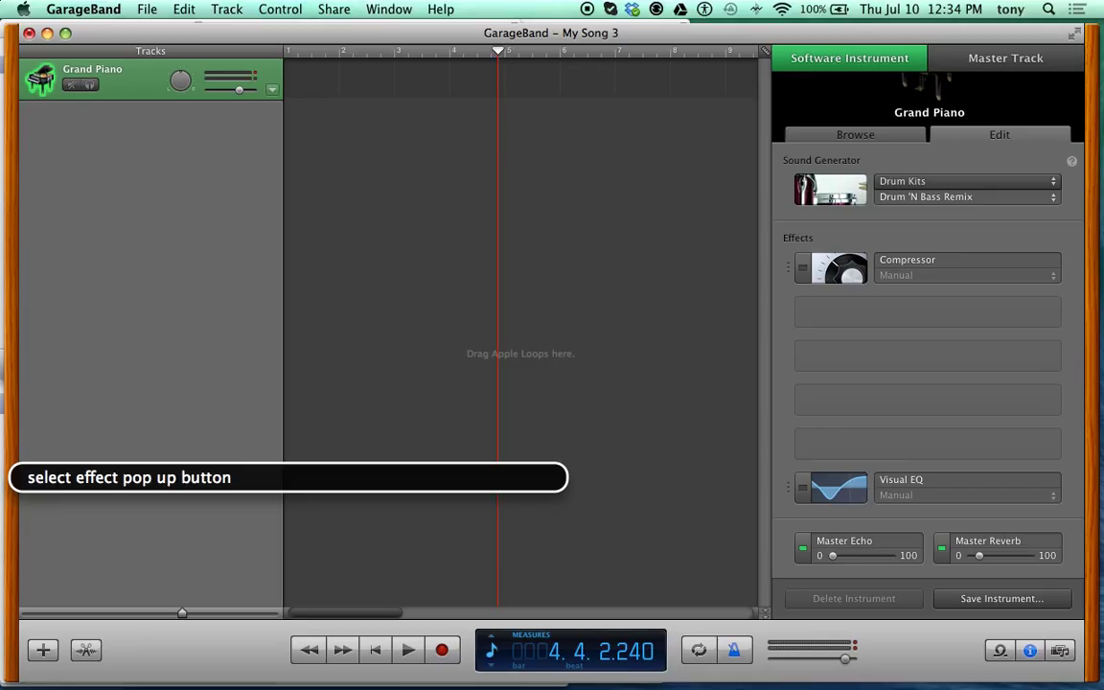
key("ctrl+alt+space")
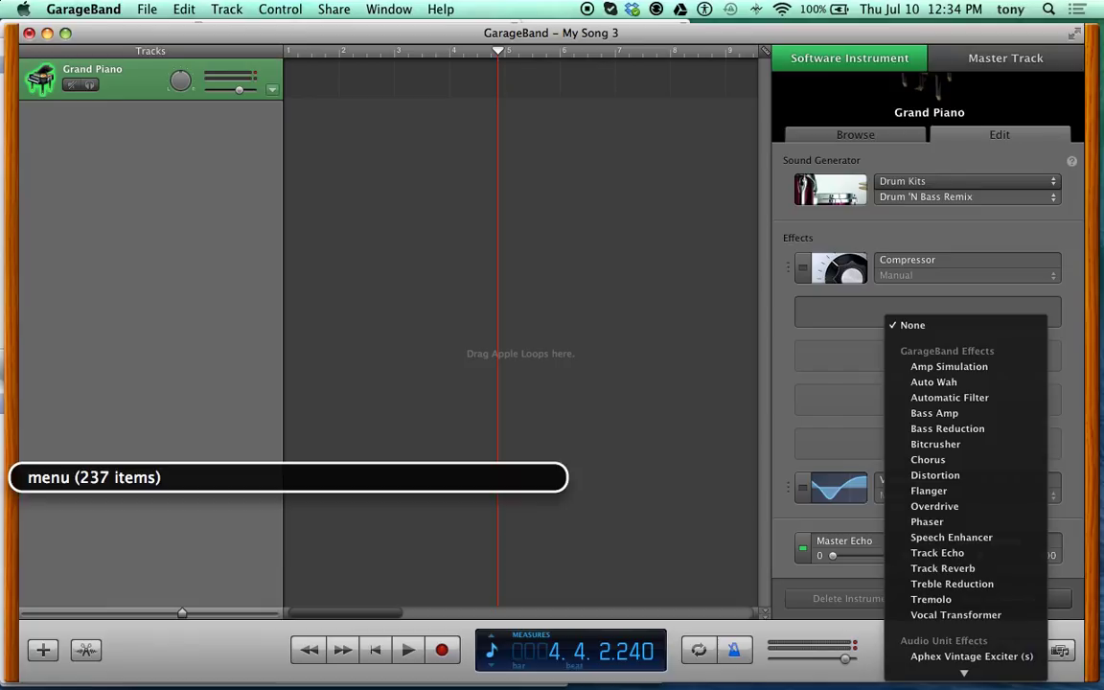
key("Down")
key("Down")
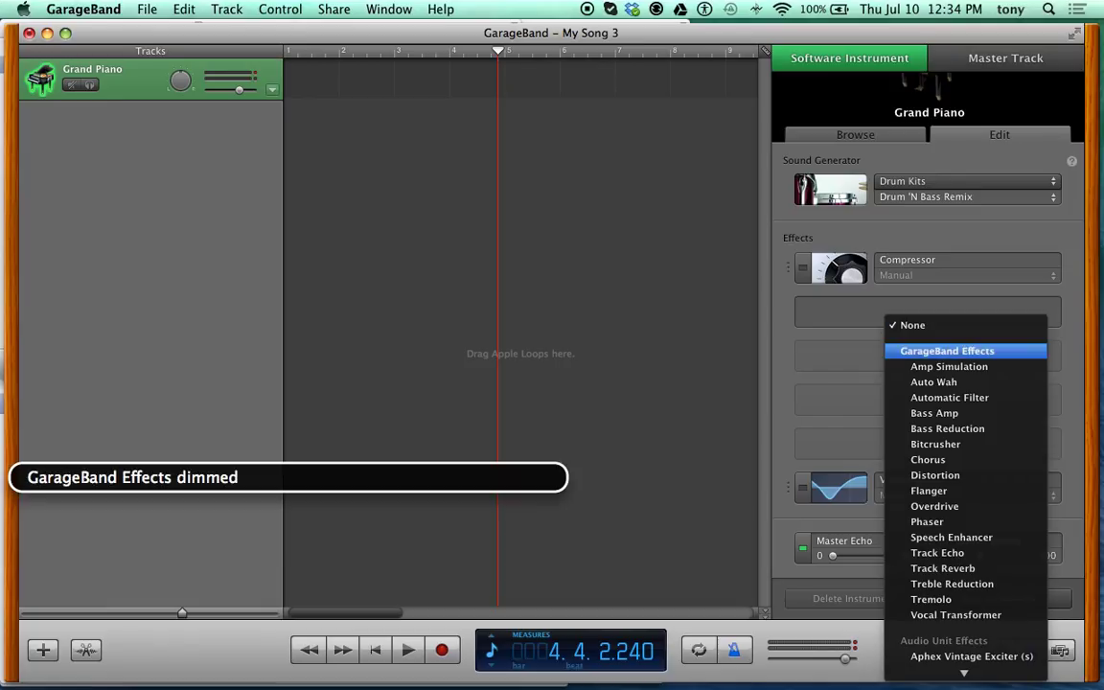
key("Down")
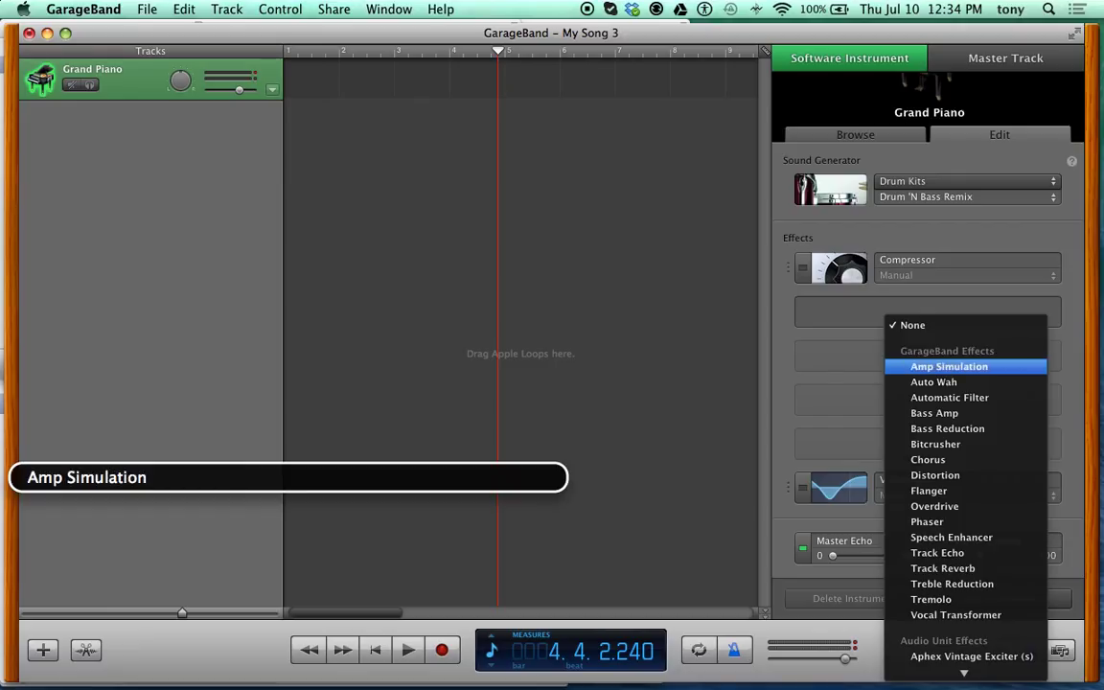
key("Down")
key("Down")
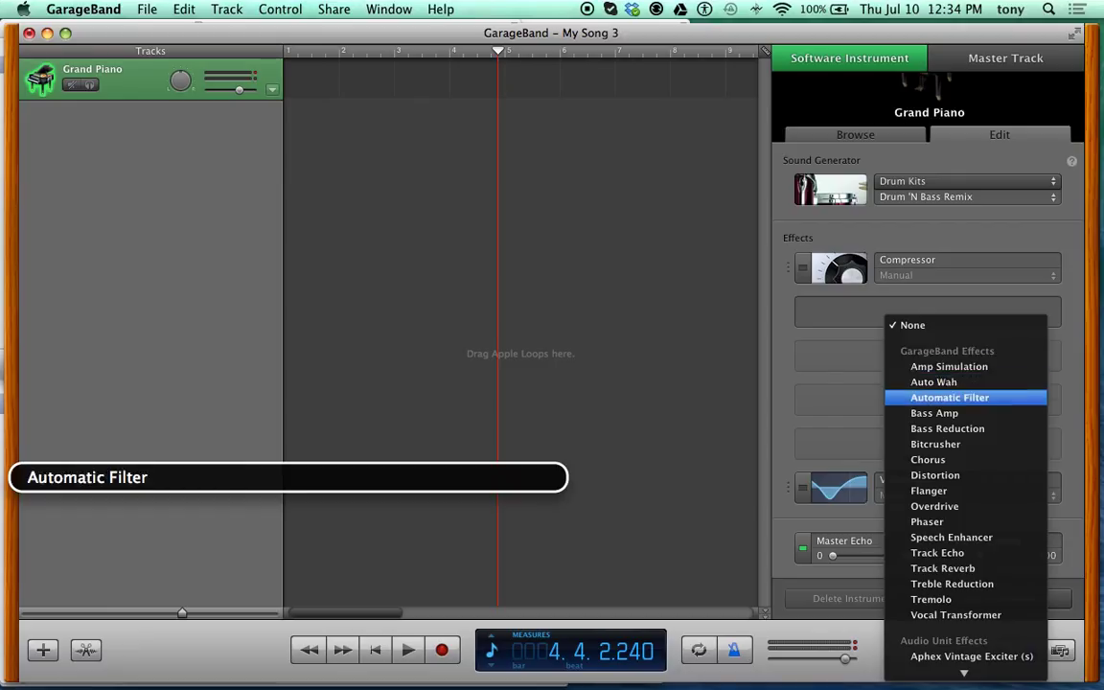
key("Down")
key("Down")
key("Down")
key("Down")
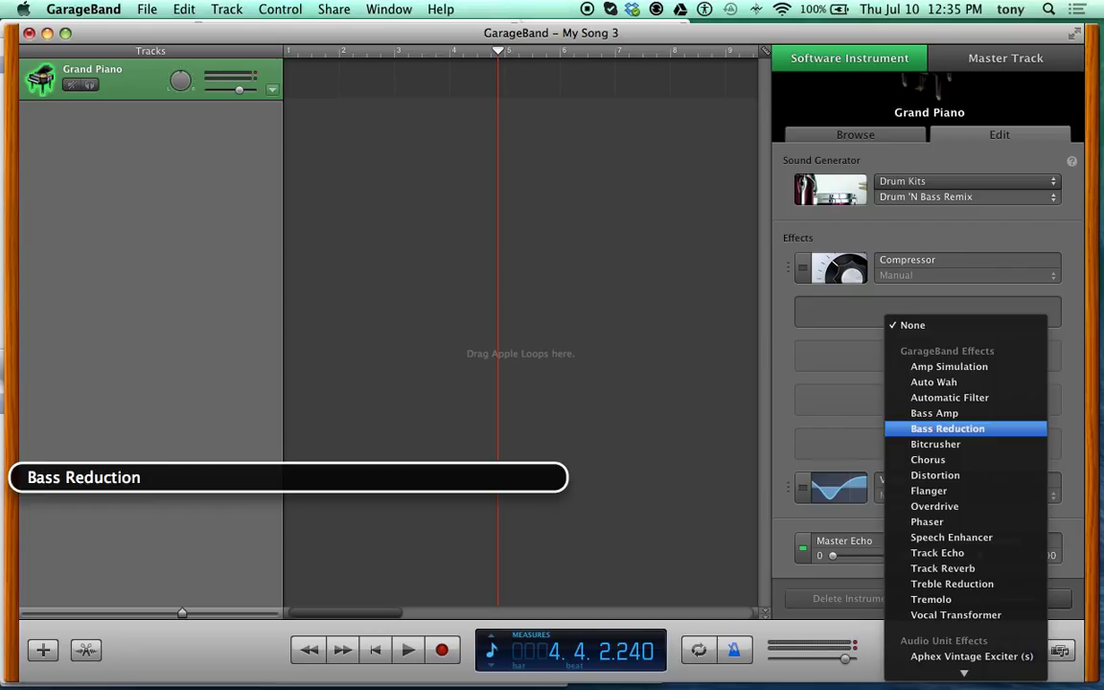
key("Down")
key("Down")
key("Down")
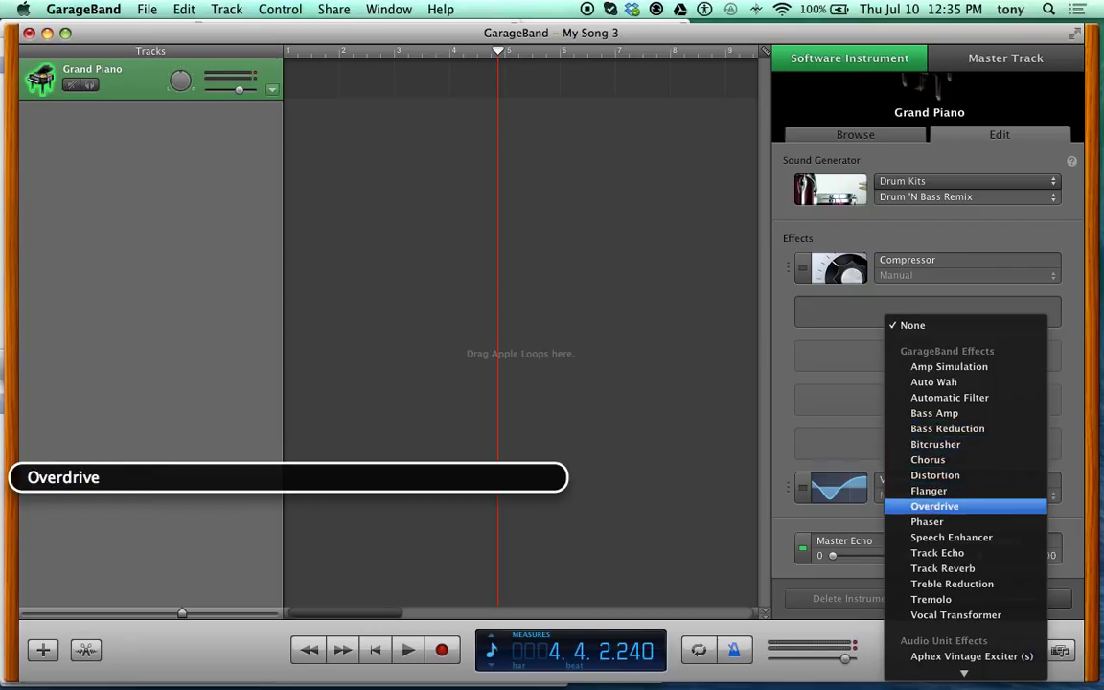
key("Down")
key("Down")
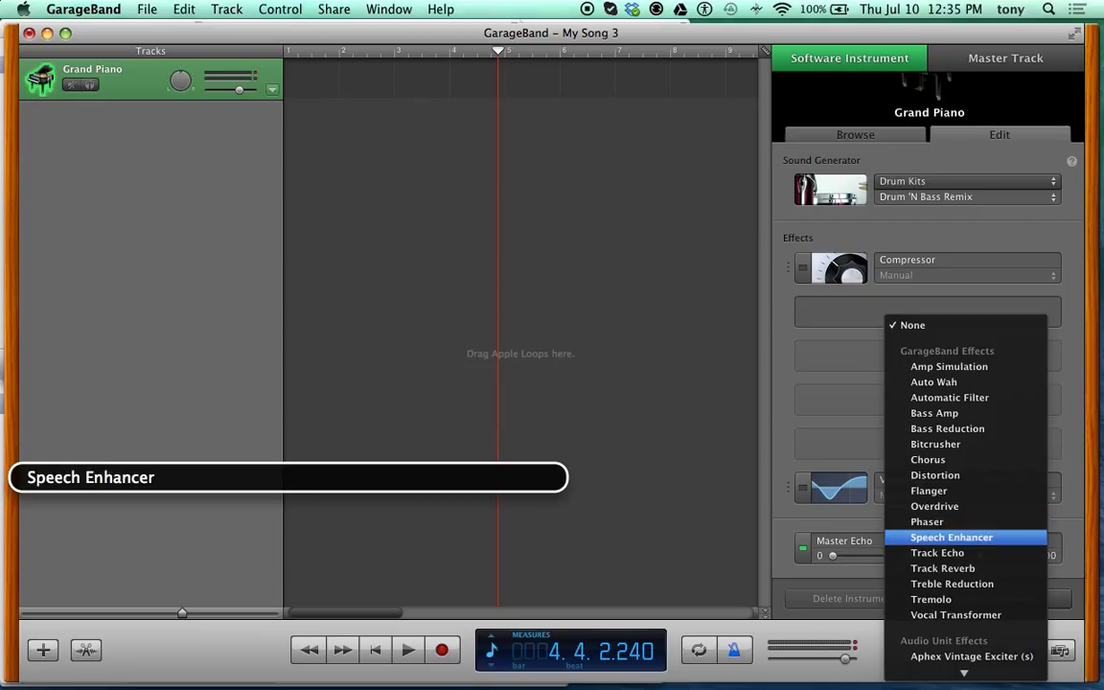
key("Down")
key("Down")
key("Down")
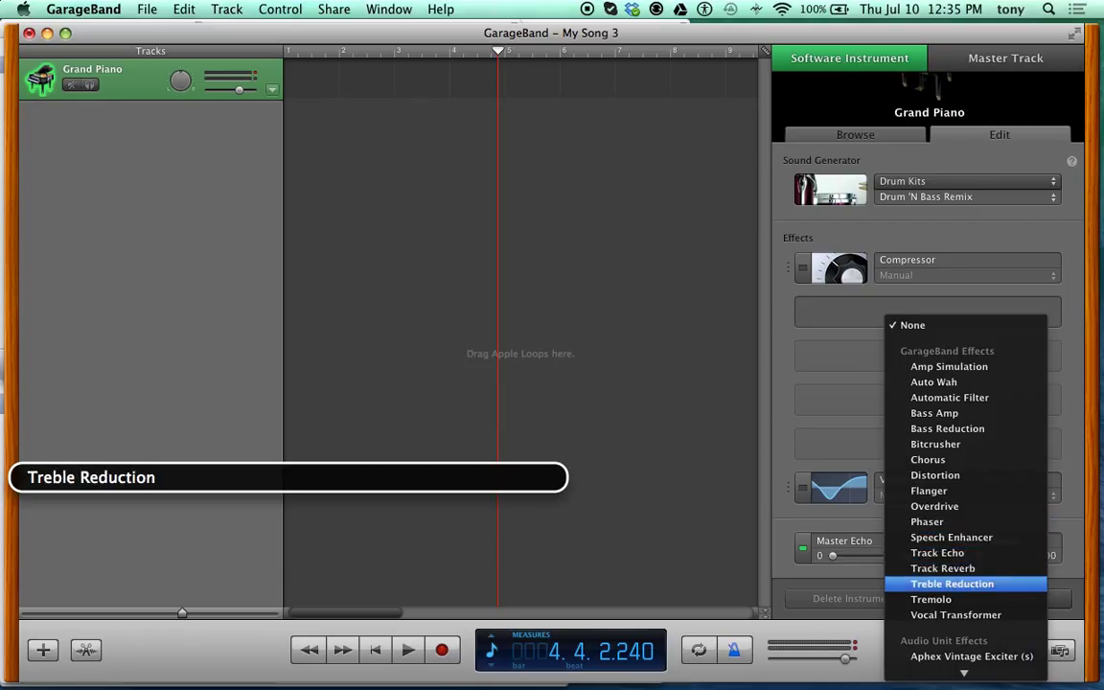
key("Down")
key("Down")
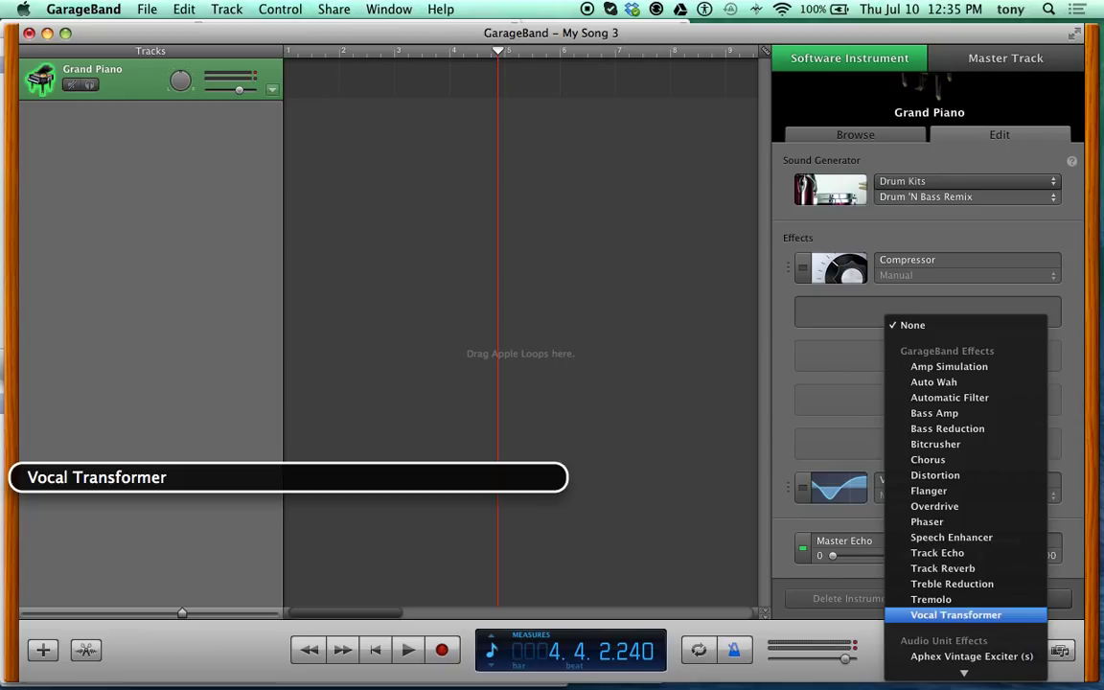
key("Up")
key("Up")
key("Up")
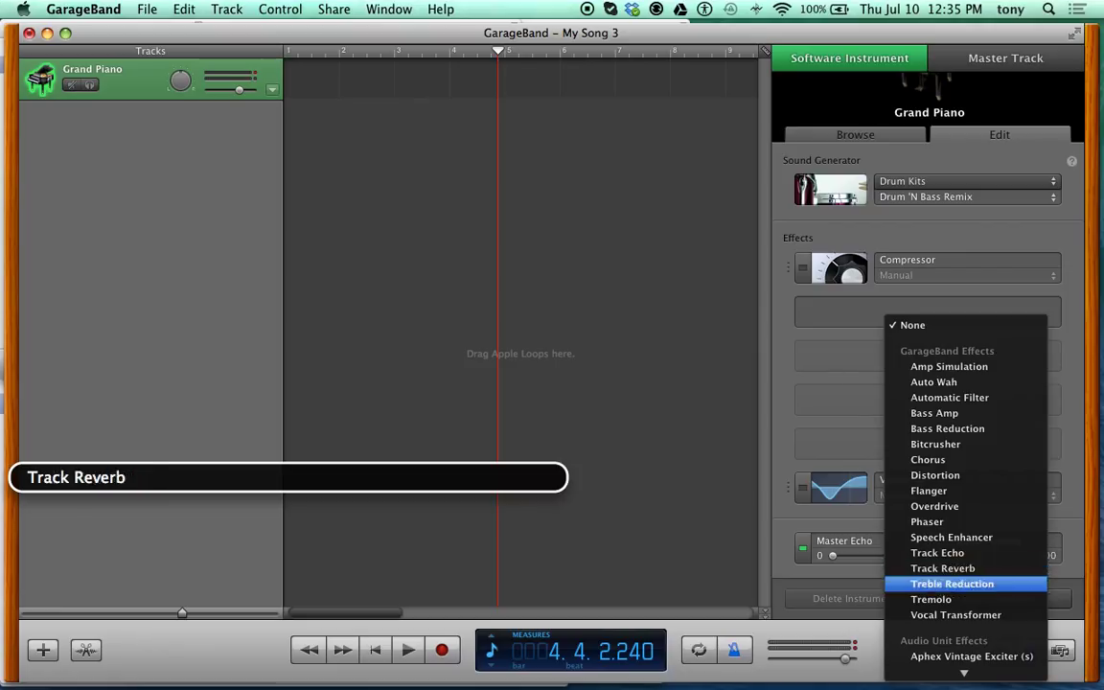
key("Down")
key("Down")
key("Up")
key("Up")
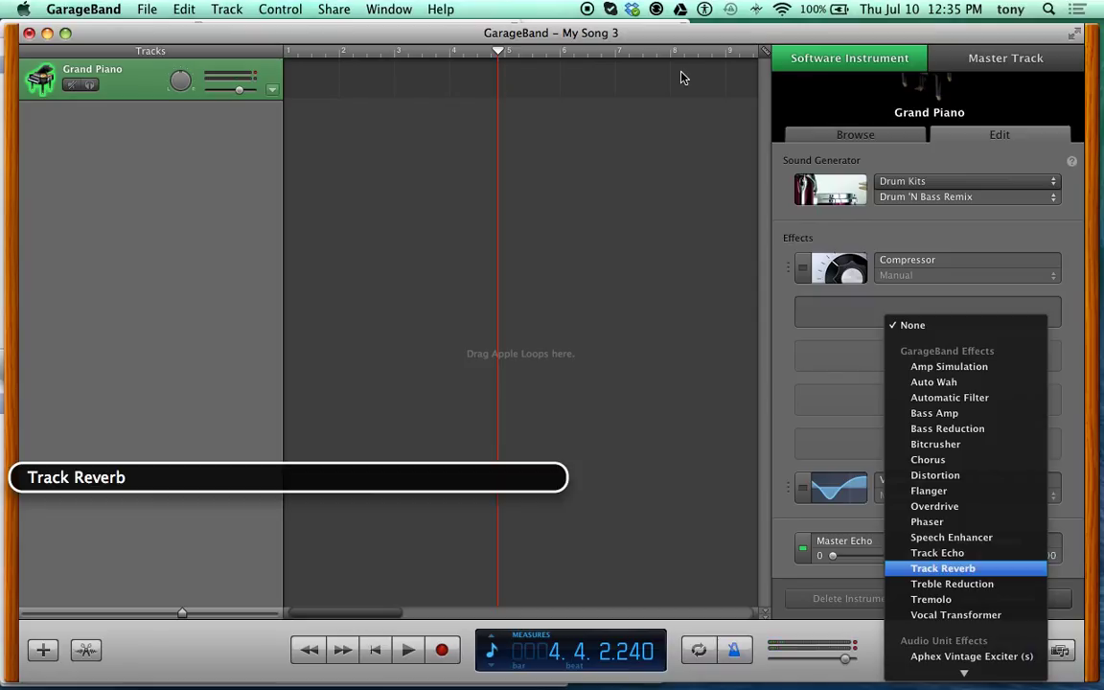
key("Up")
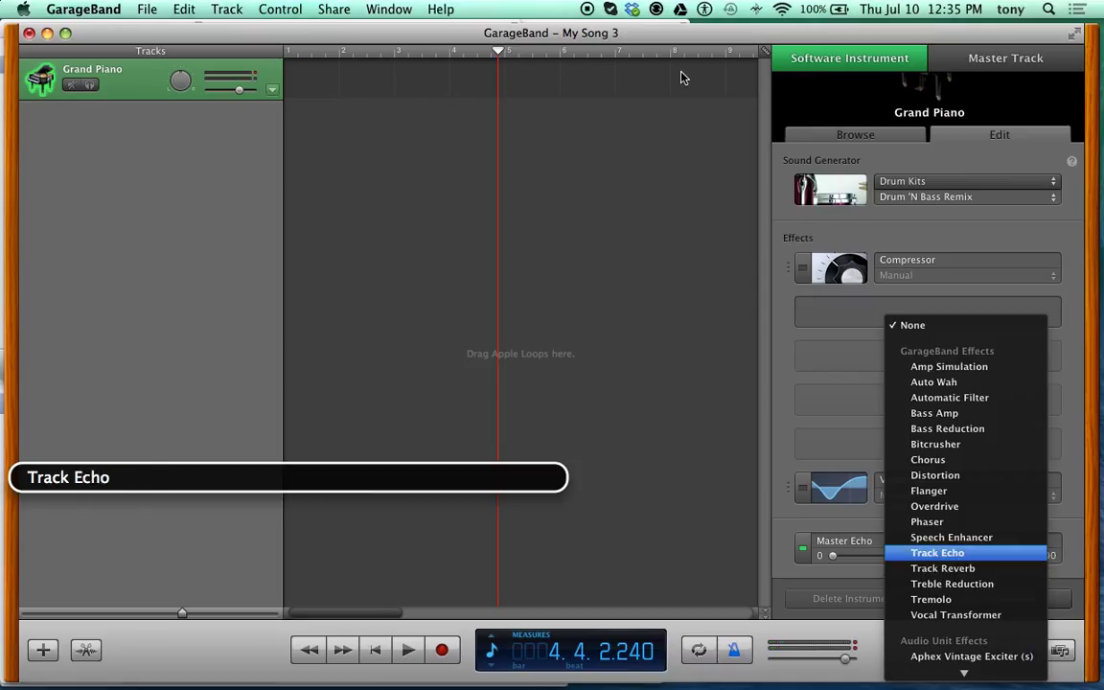
key("Up")
key("Down")
key("Down")
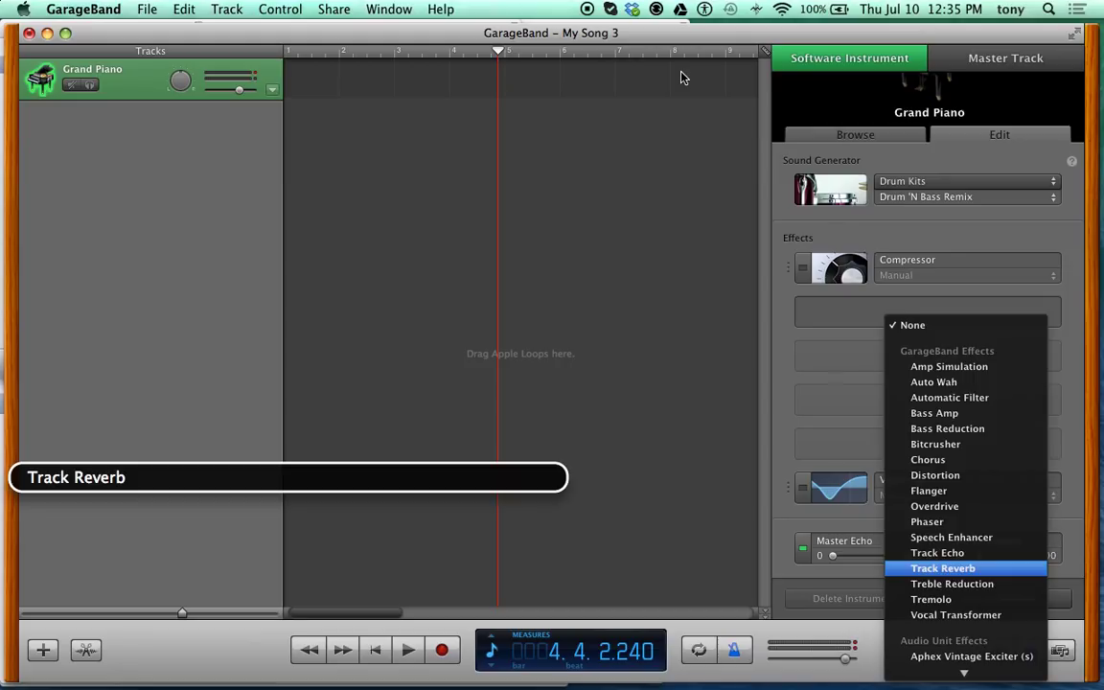
key("Return")
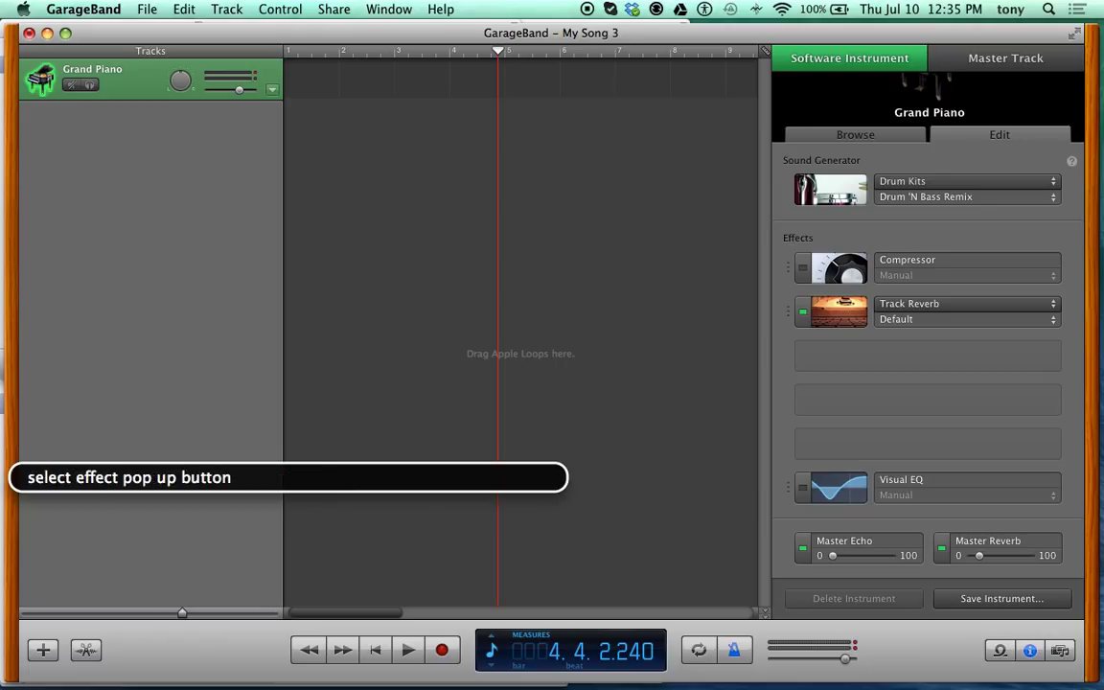
- Enter the Track Reverb group and set the effect's preset to Drum Room 1
key("ctrl+alt+shift+Up")
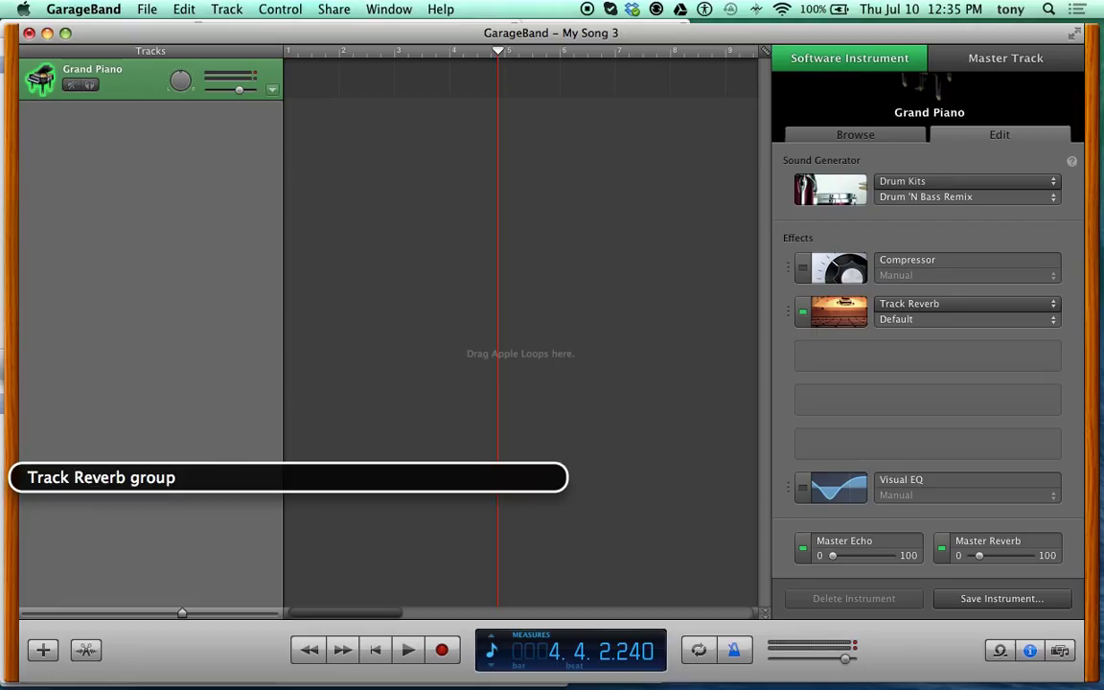
key("ctrl+alt+shift+Down")
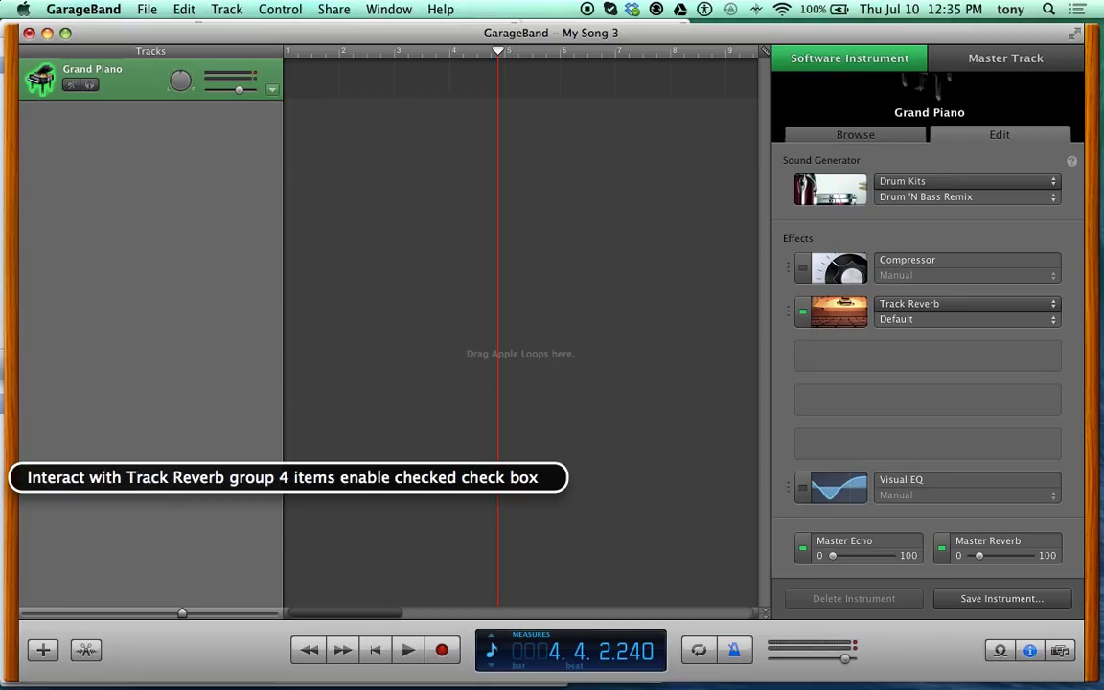
key("ctrl+alt+Right")
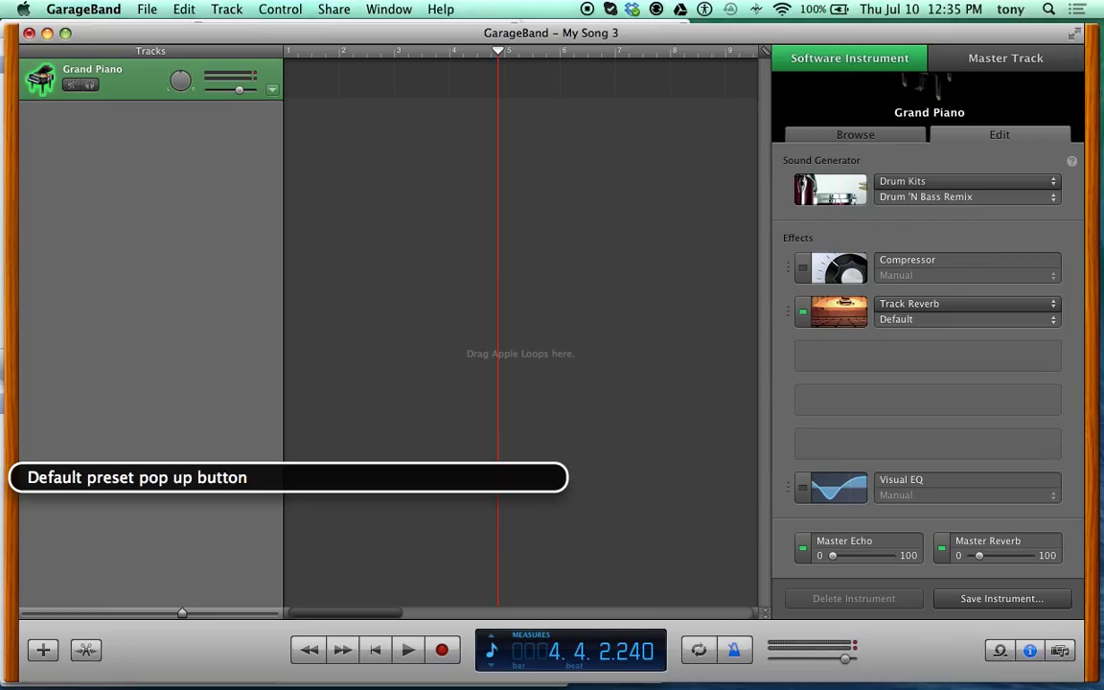
key("ctrl+alt+space")
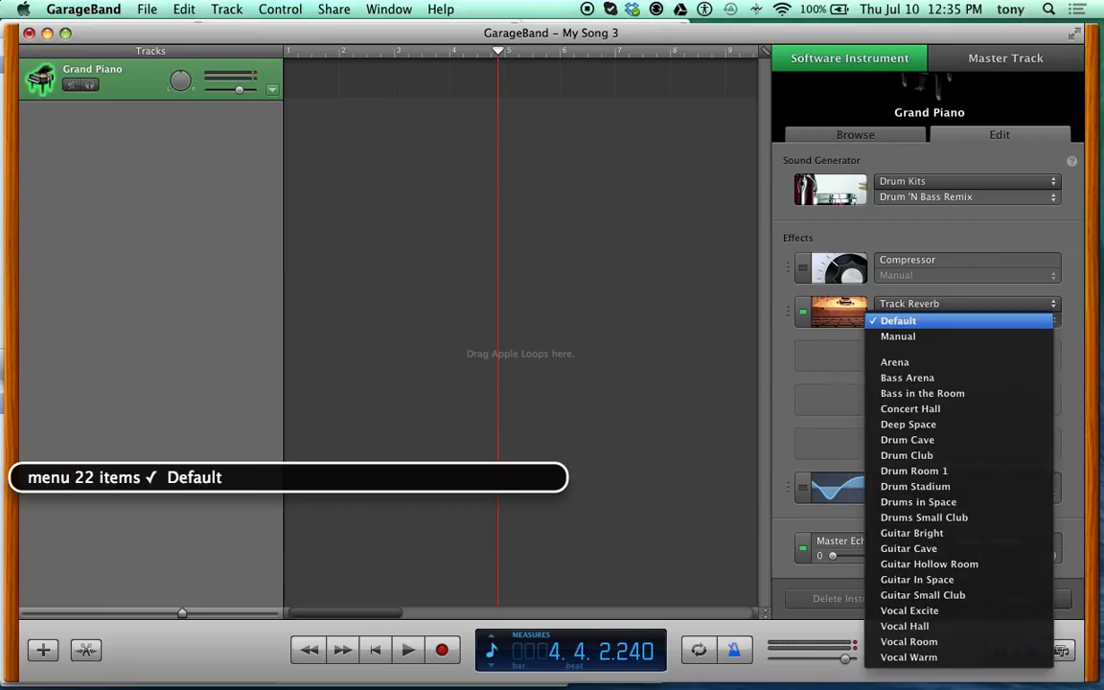
key("Down")
key("Down")
key("Down")
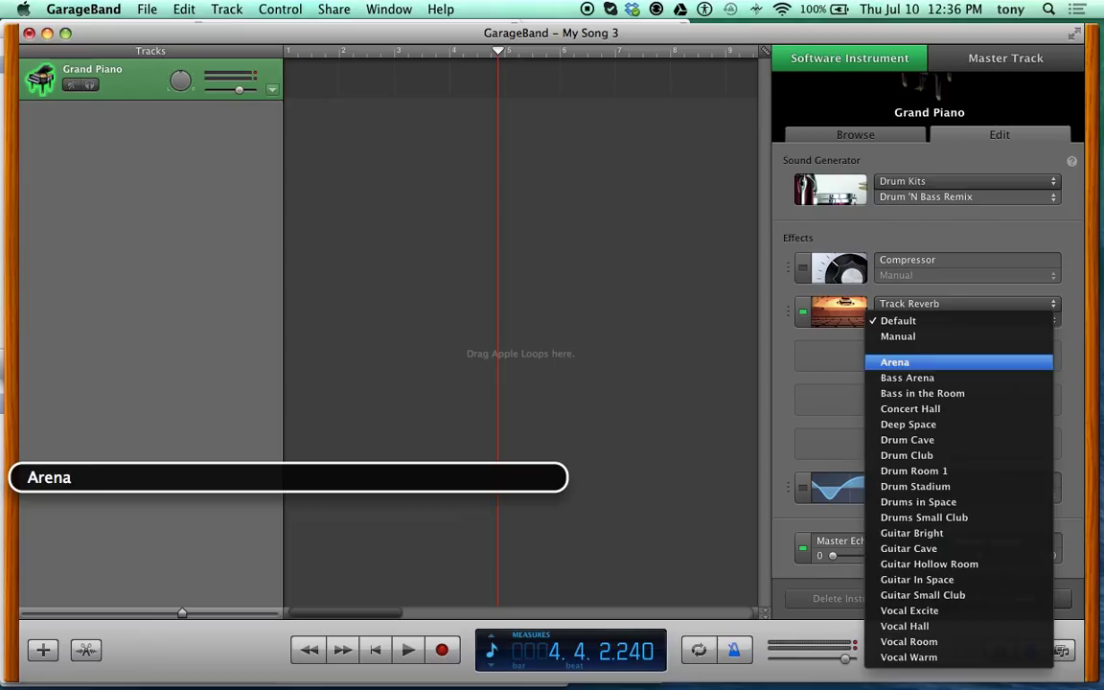
key("Down")
key("Down")
key("Down")
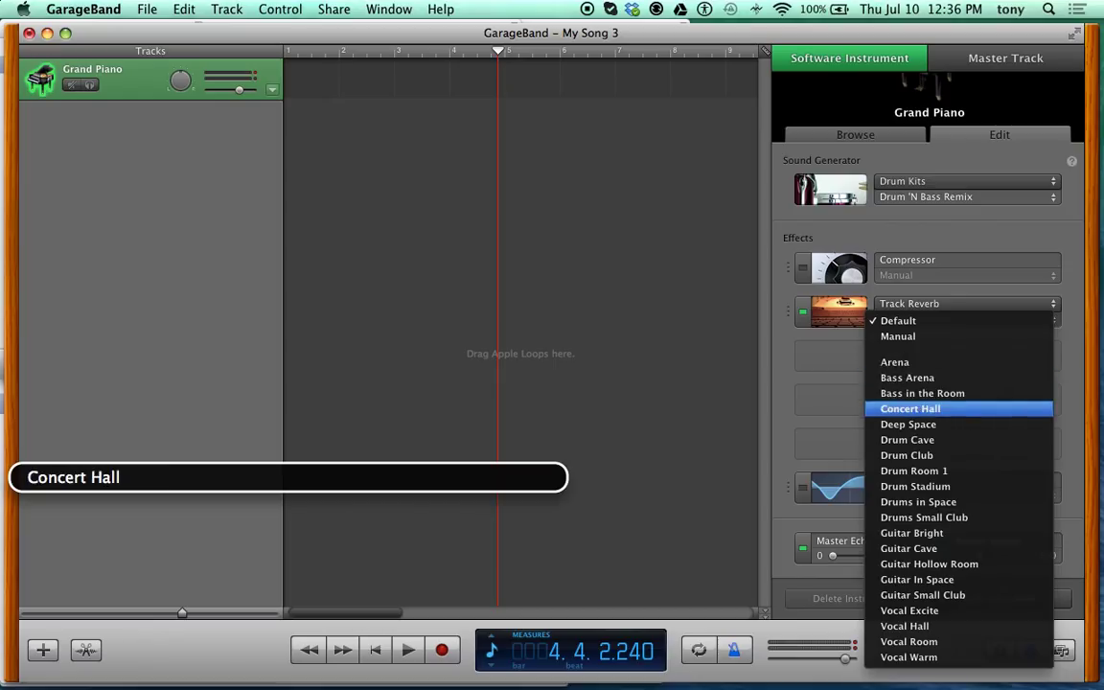
key("Down")
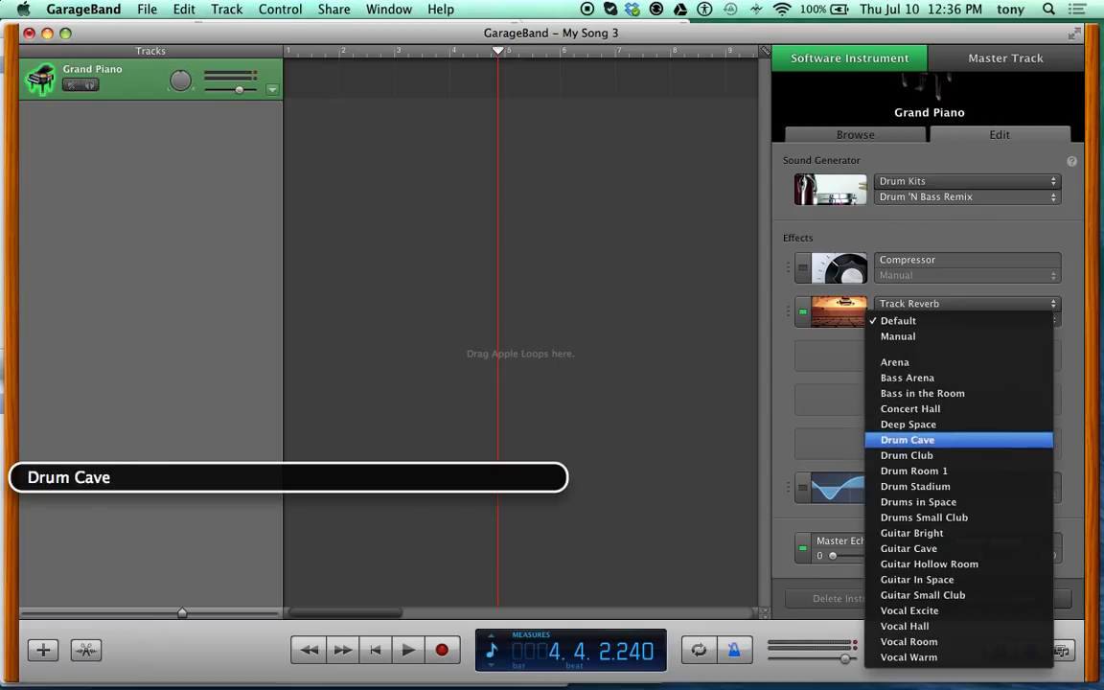
key("Down")
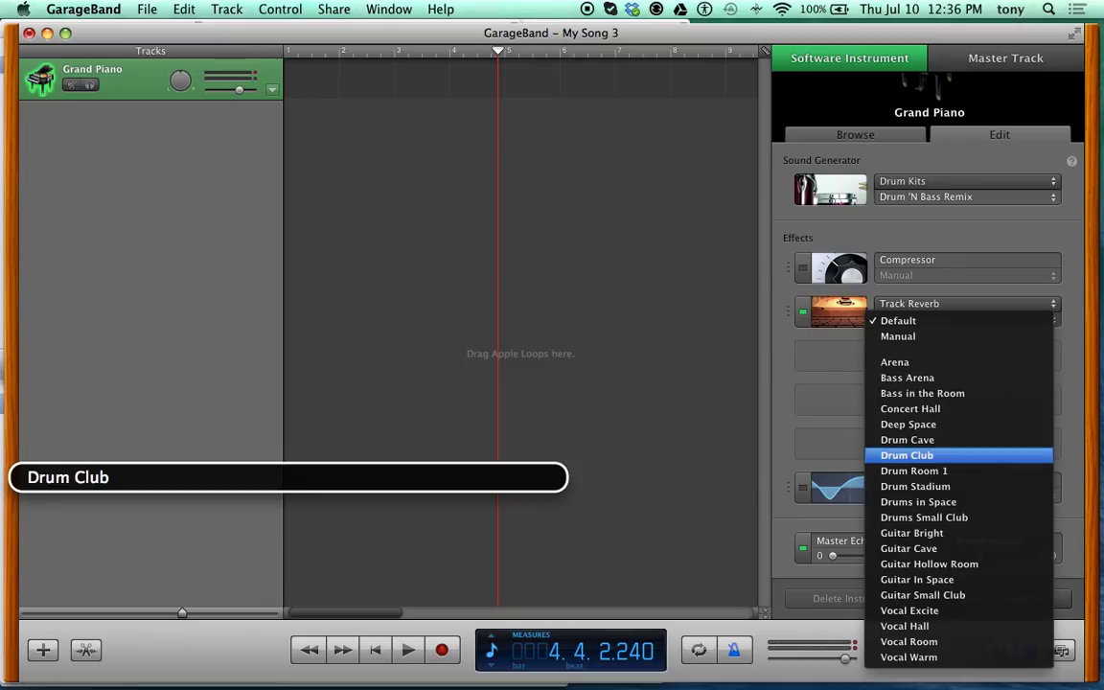
key("Down")
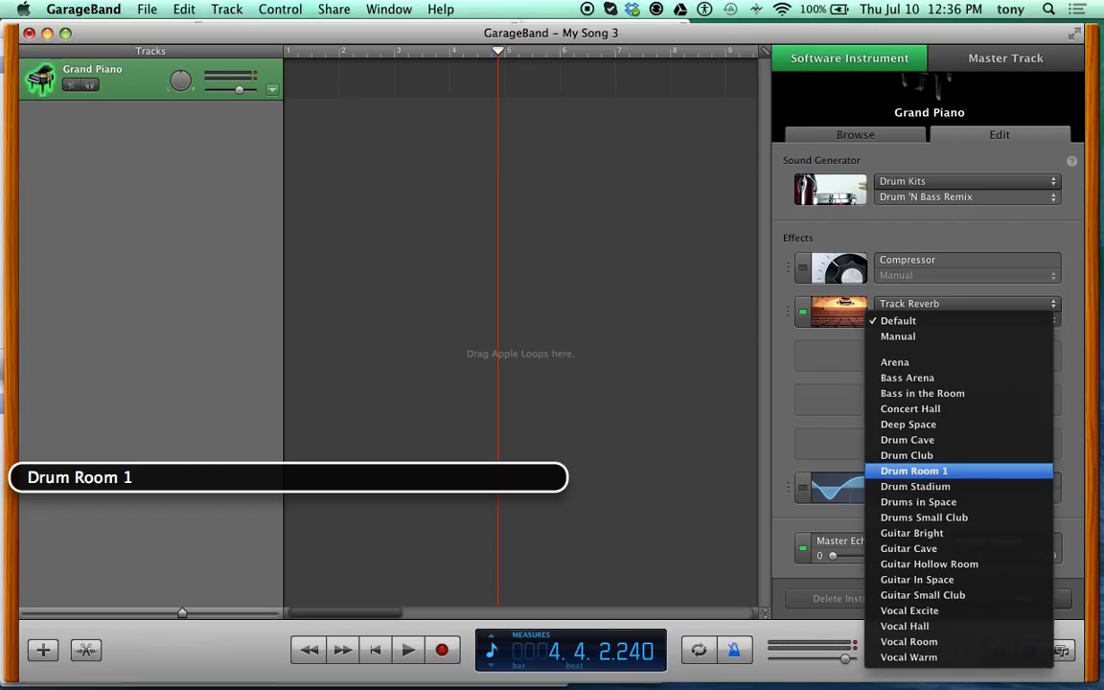
key("Return")
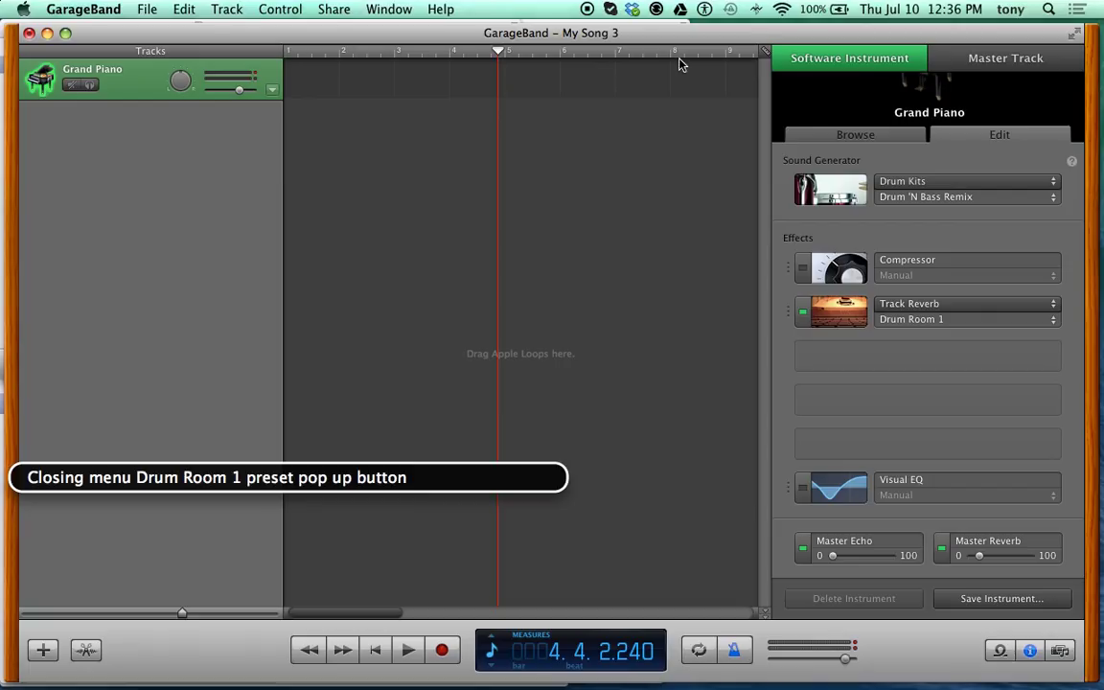
- Leave the Track Reverb group, enter the Visual EQ group and enable the Visual EQ effect
key("ctrl+alt+shift+Up")
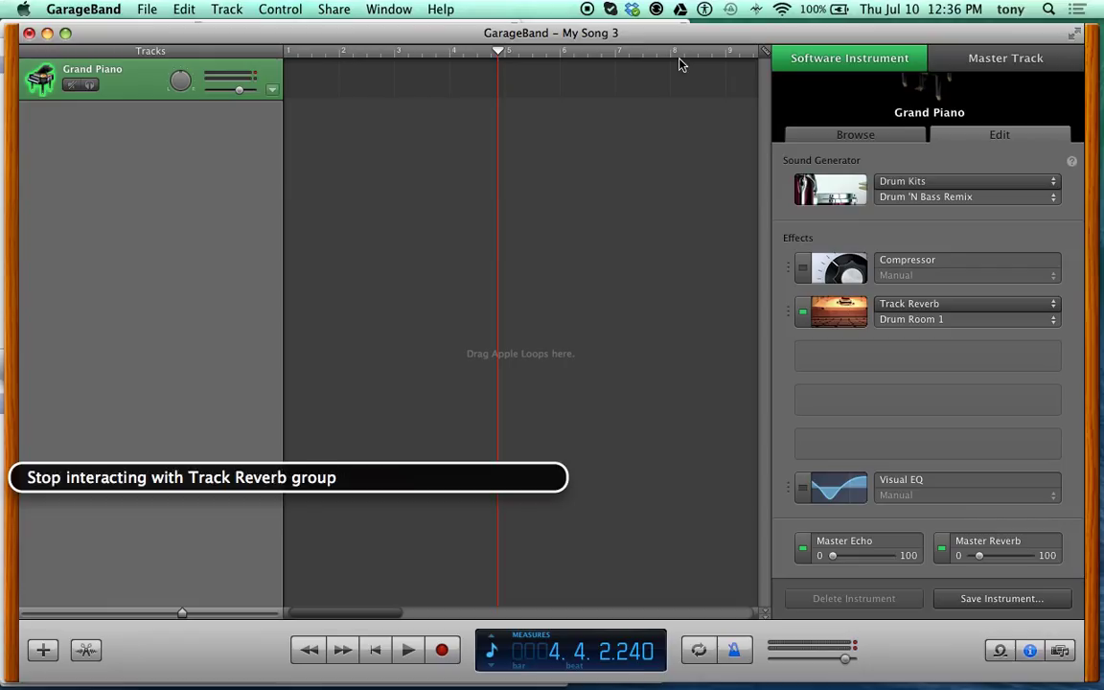
key("ctrl+alt+Right")
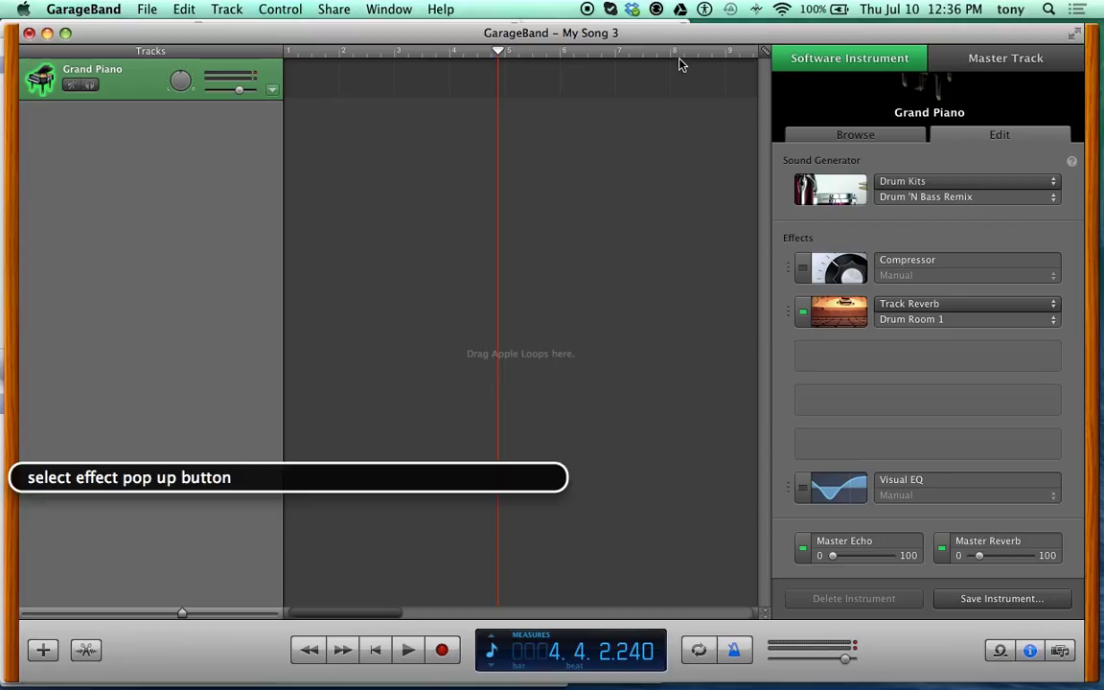
key("ctrl+alt+Right")
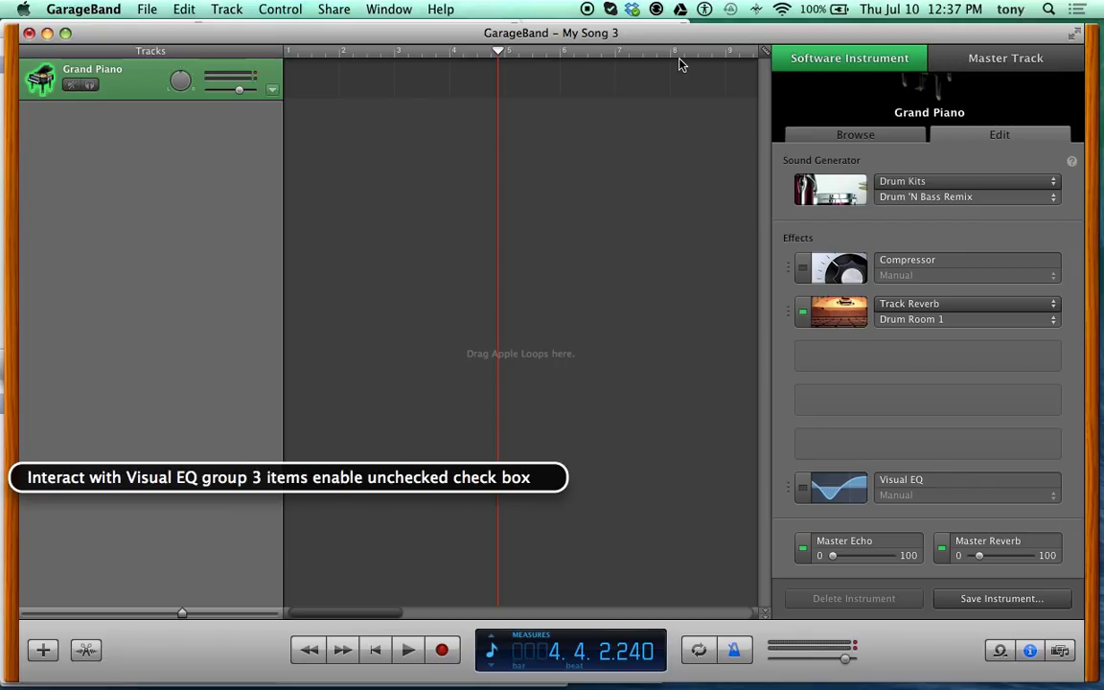
key("ctrl+alt+shift+Down")
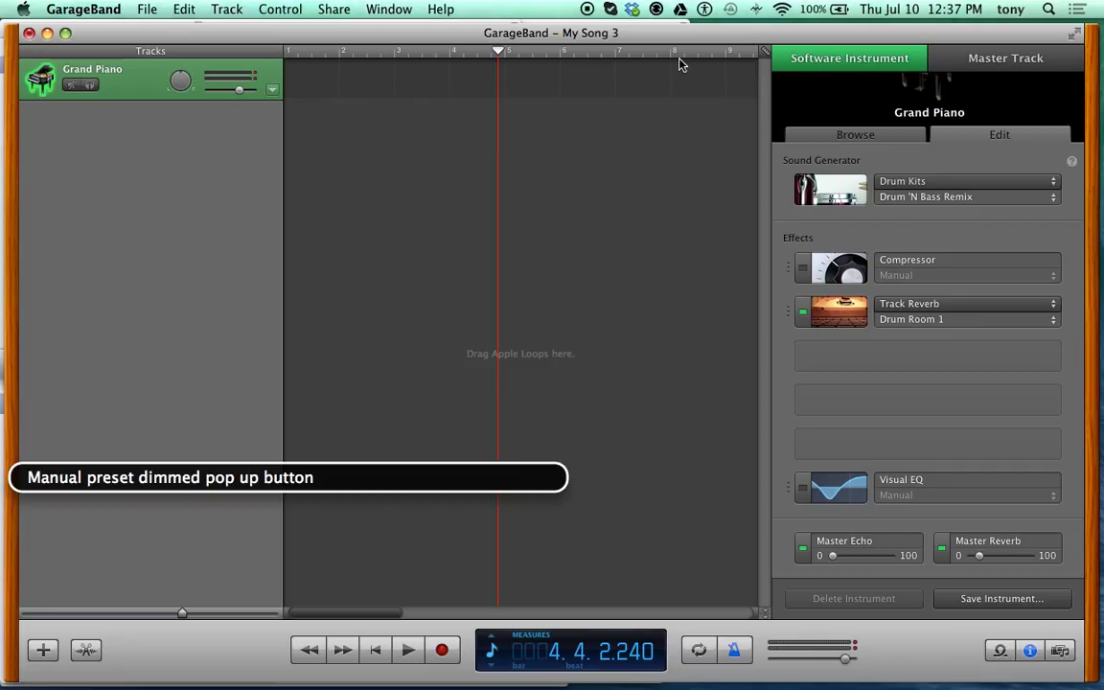
key("ctrl+alt+Left")
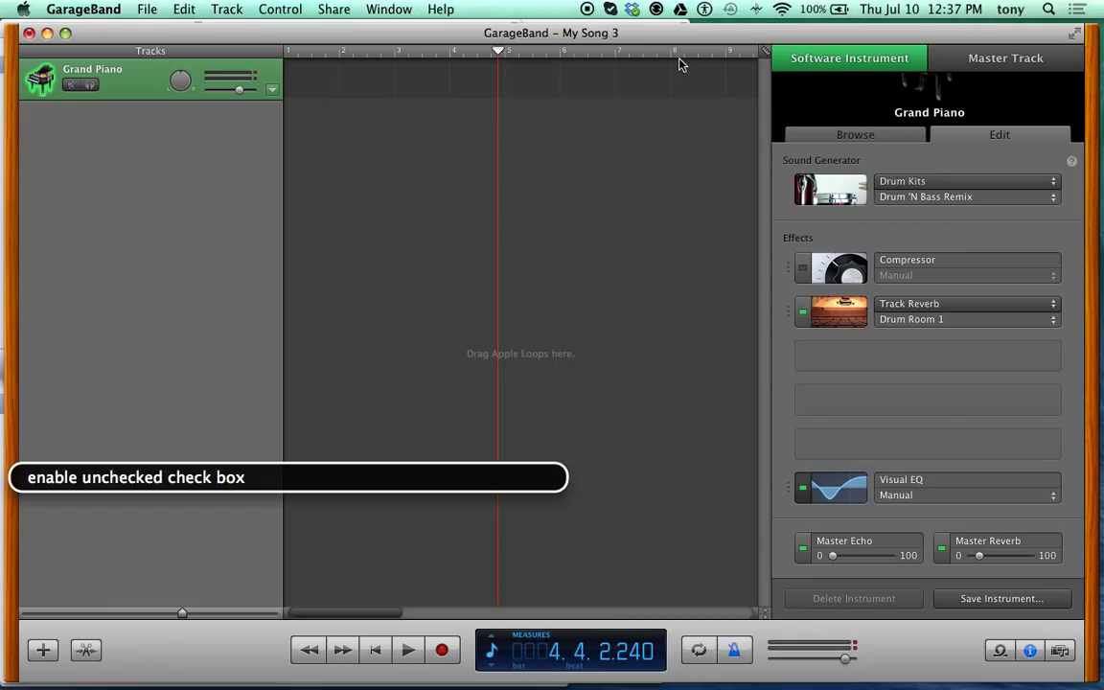
key("ctrl+alt+space")
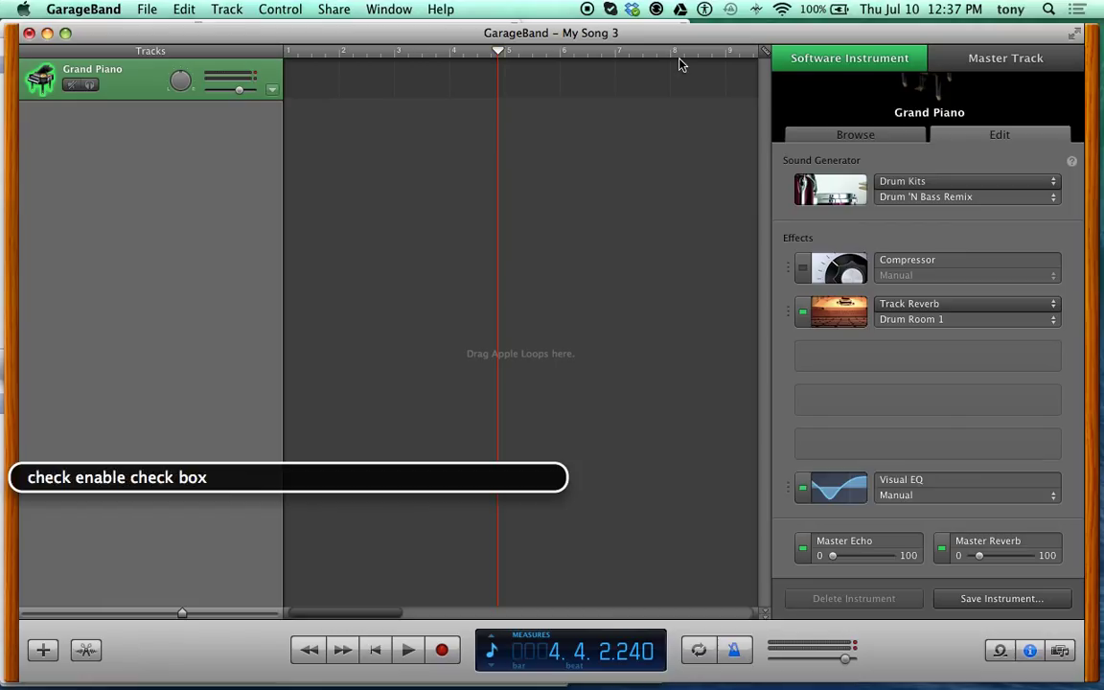
- Set the Visual EQ effect's preset to Drum Refresh
key("ctrl+alt+Right")
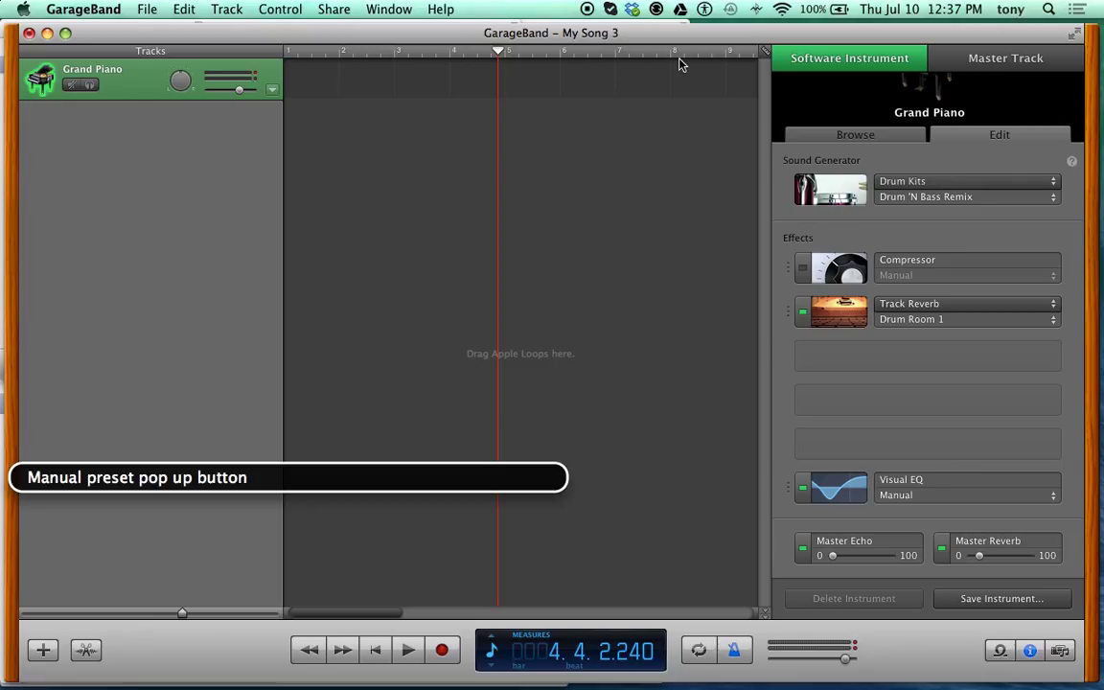
key("ctrl+alt+space")
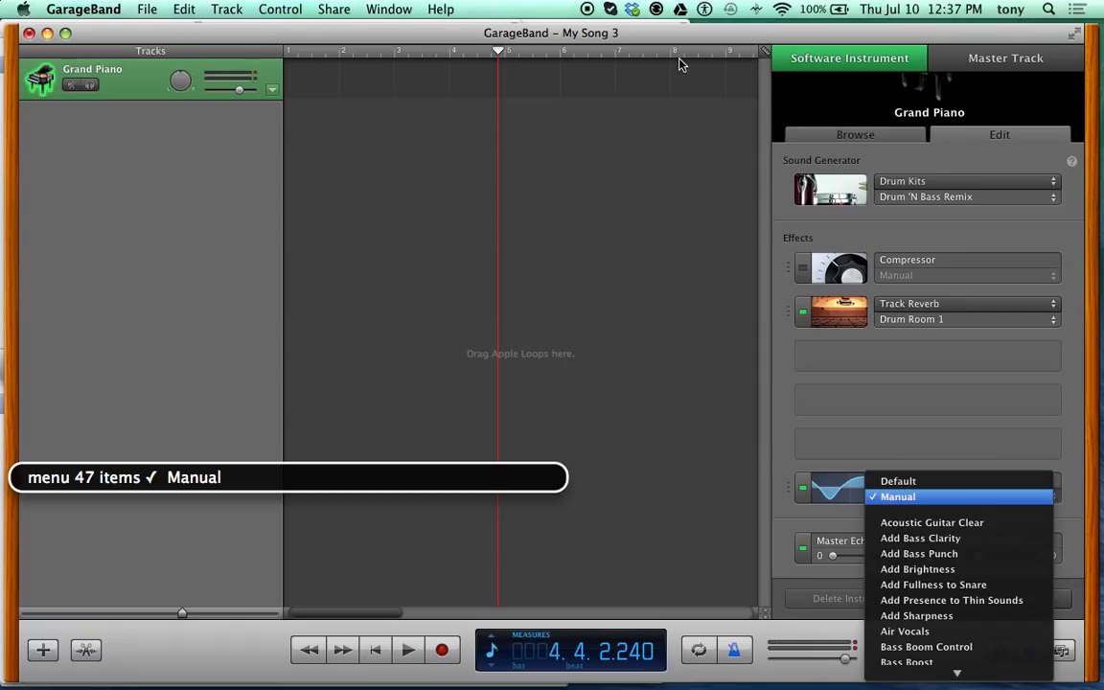
key("Down")
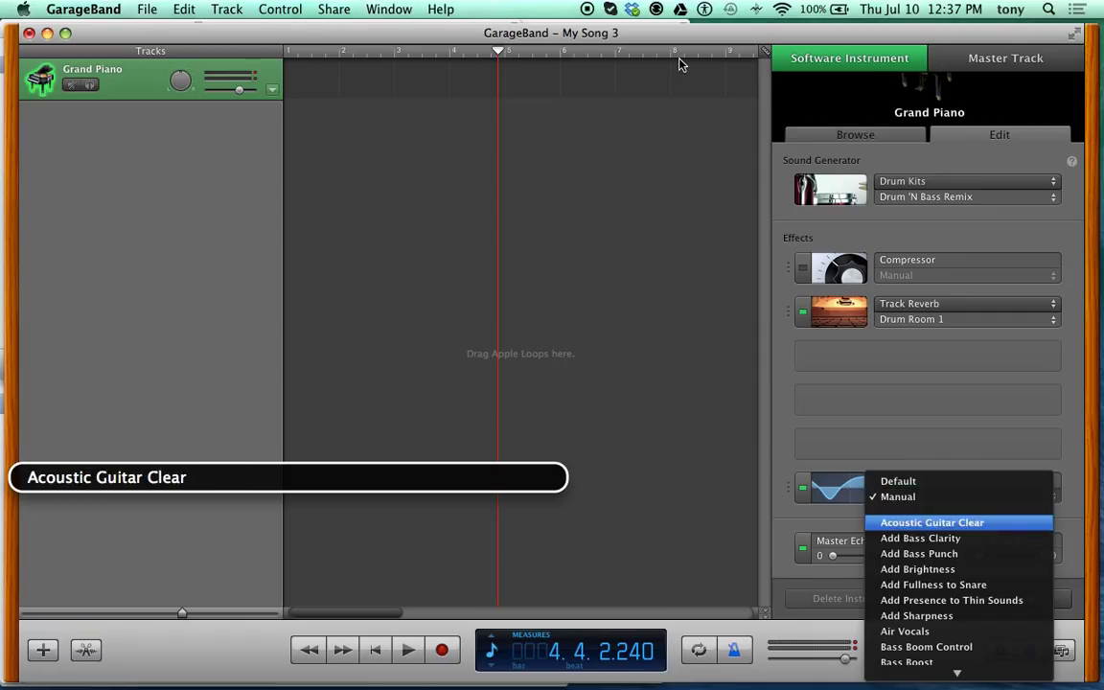
key("Down")
key("Down")
key("Down")
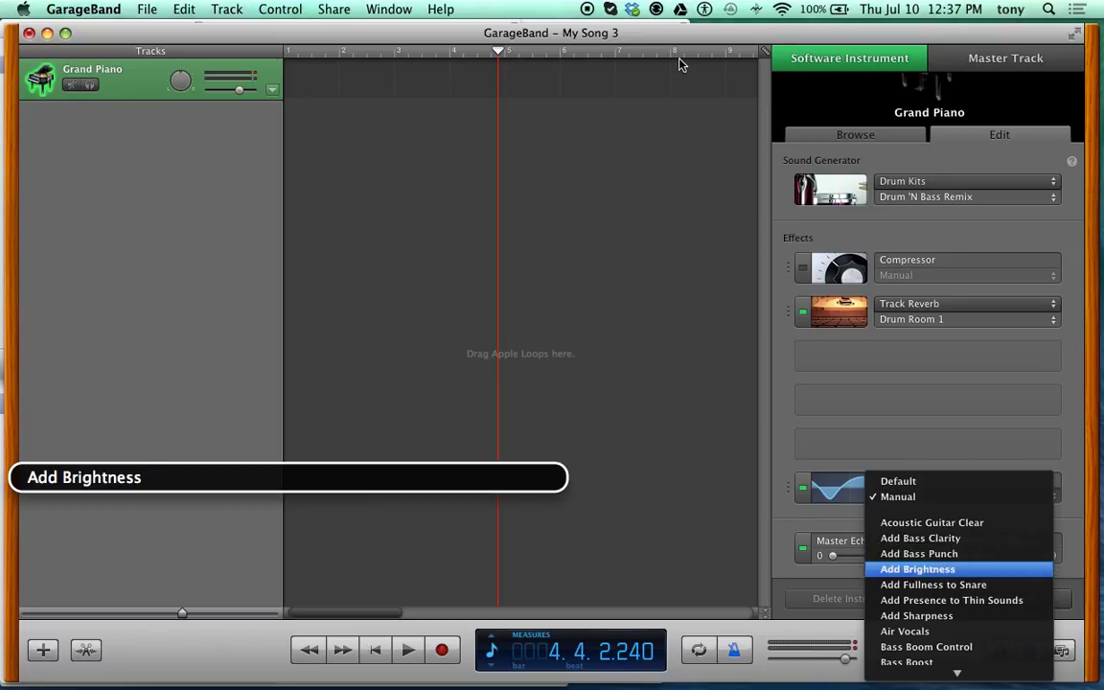
key("Home")
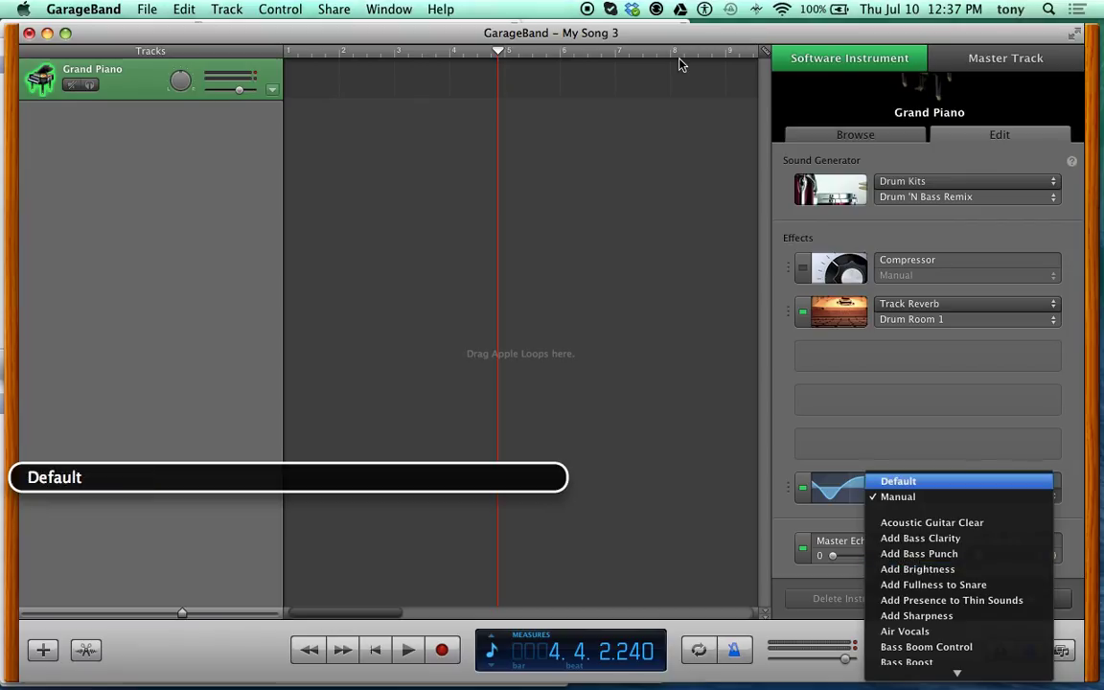
key("d")
key("r")
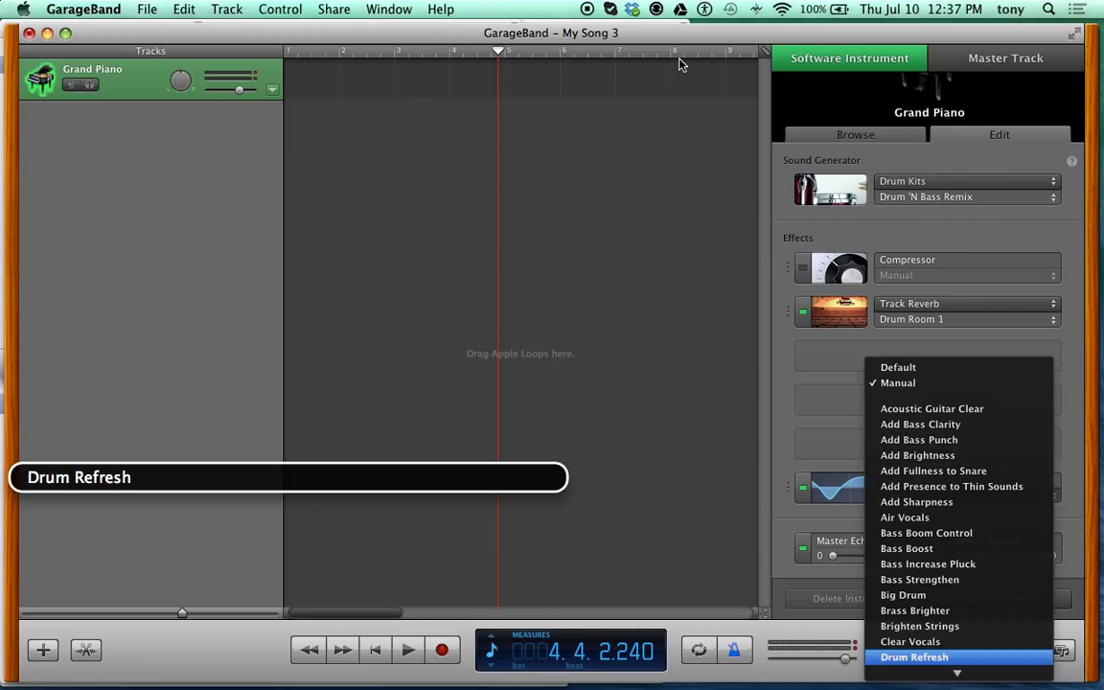
key("Return")
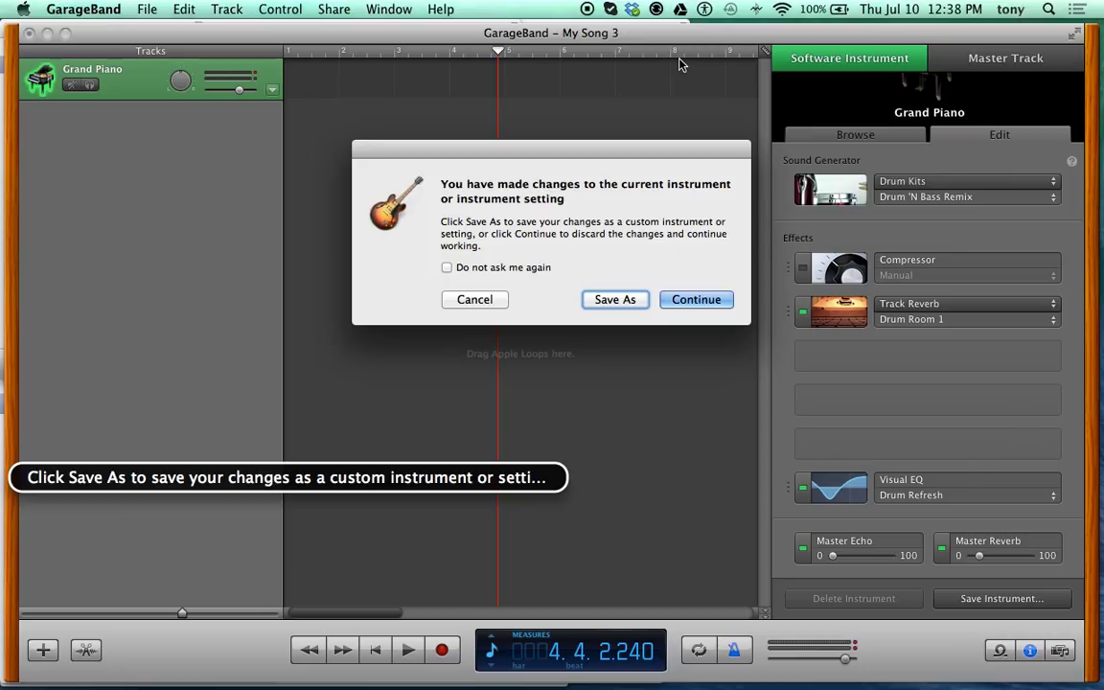
- Continue without saving the changes as a custom instrument and leave the Visual EQ group
key("Tab")
key("Return")
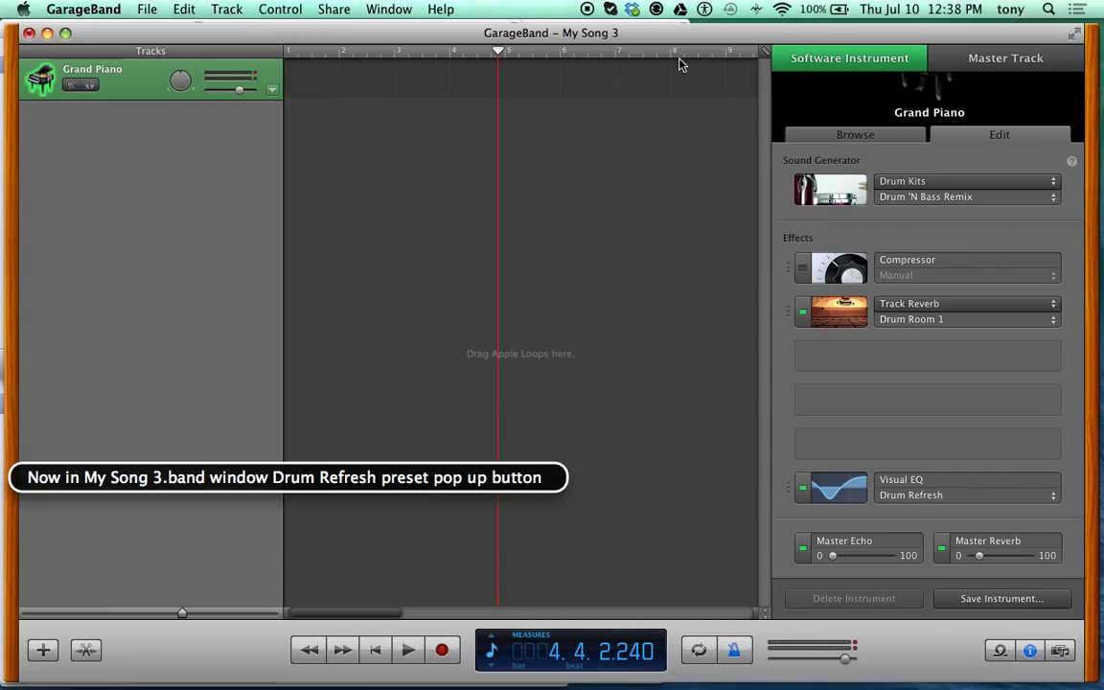
key("ctrl+alt+shift+Up")
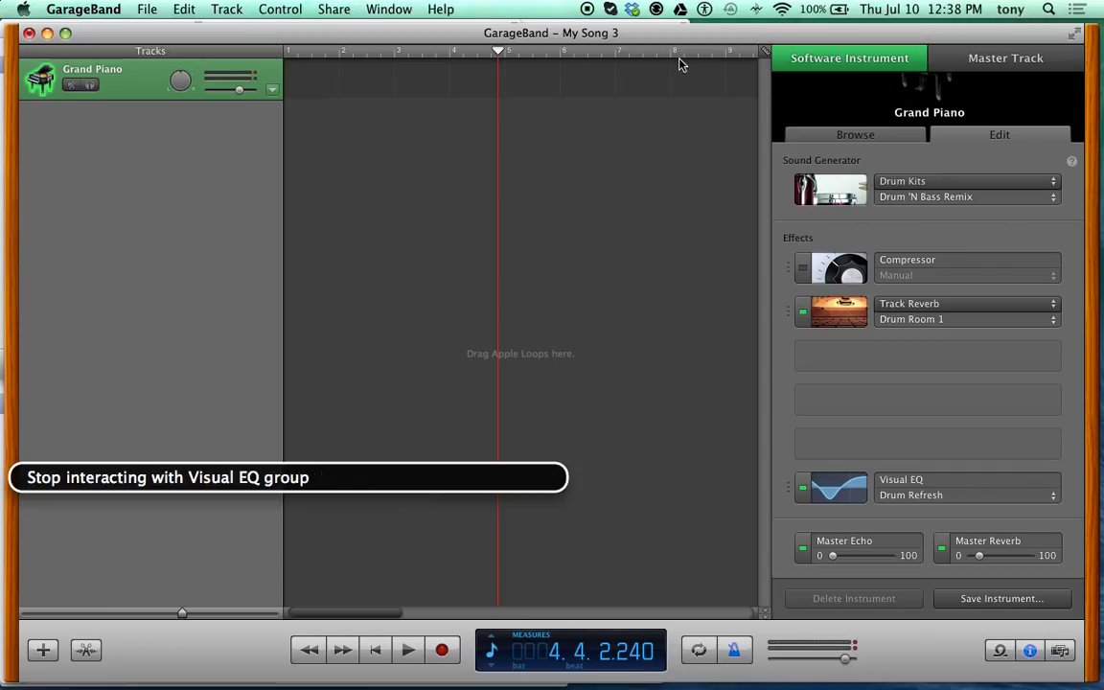
- Raise the track's Master Echo level past 9.4%, return it to 0% and leave the slider
key("ctrl+alt+Right")
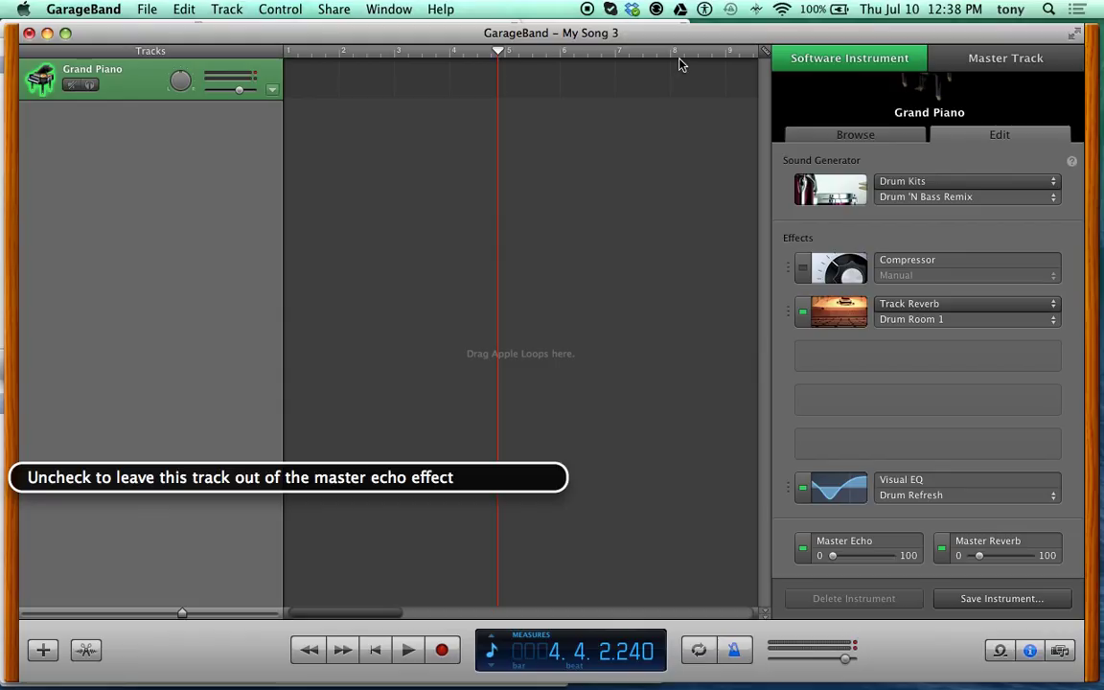
key("ctrl+alt+Right")
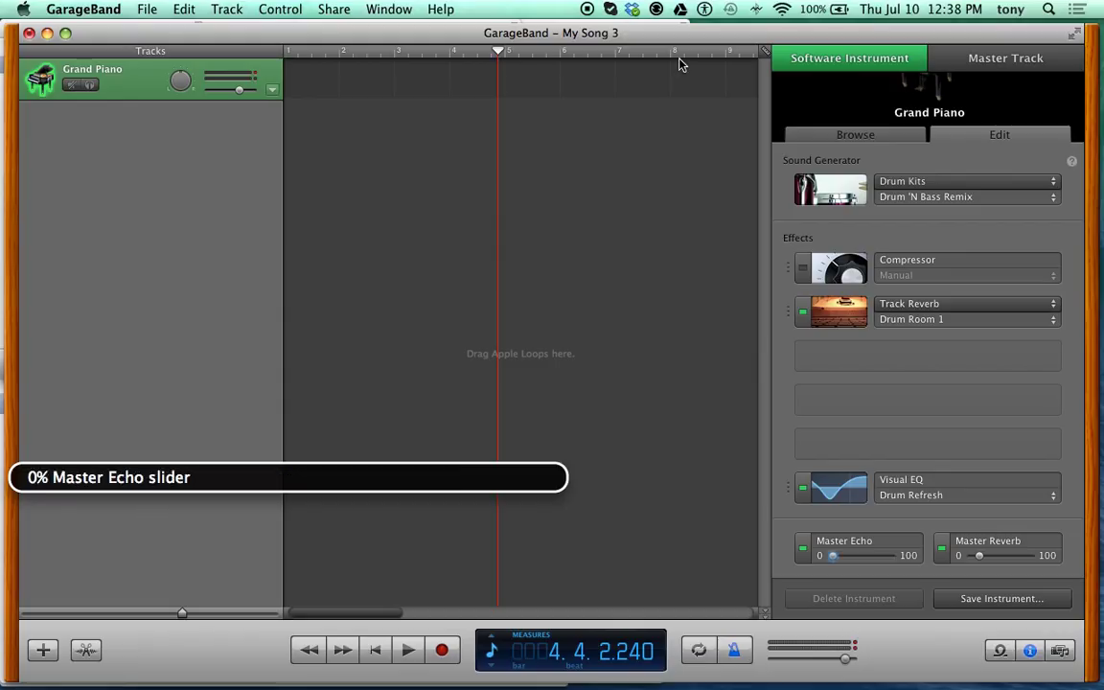
key("ctrl+alt+shift+Down")
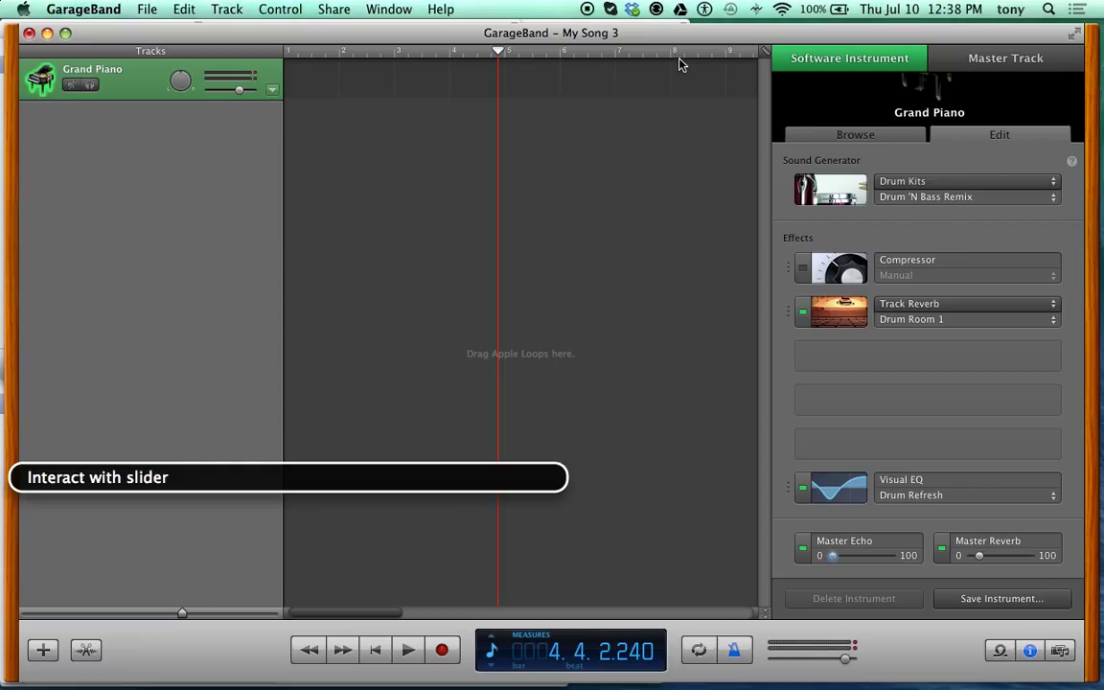
key("ctrl+alt+Right")
key("ctrl+alt+Right")
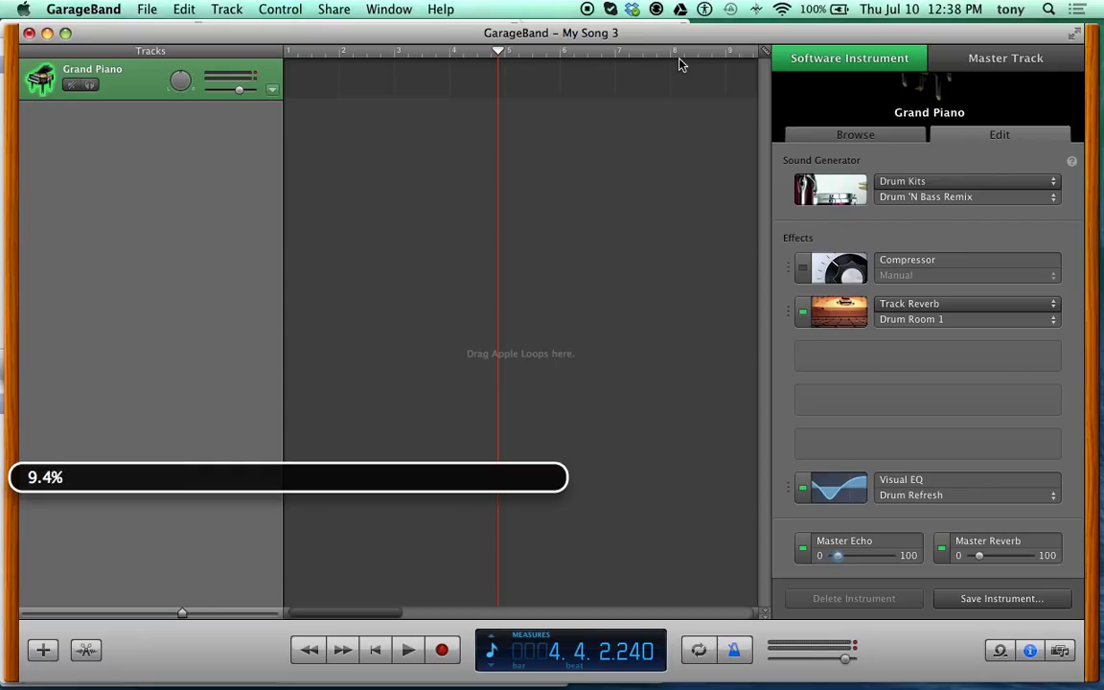
key("ctrl+alt+Right")
key("ctrl+alt+Right")
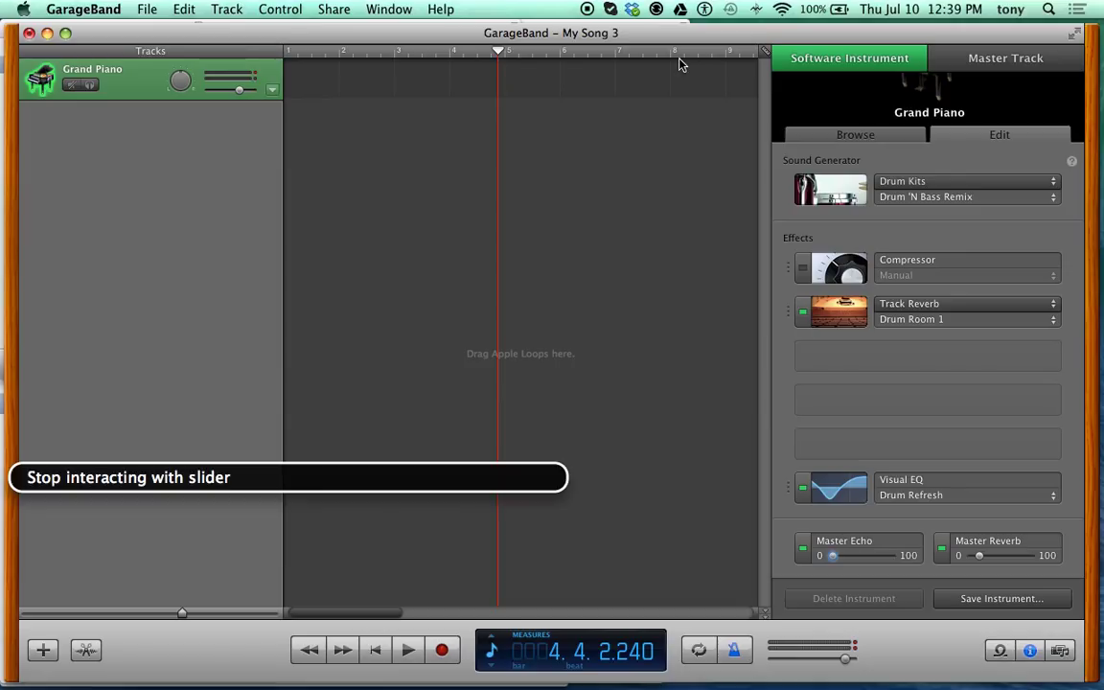
- Set the track's Master Reverb level to 52% and leave the slider
key("ctrl+alt+Right")
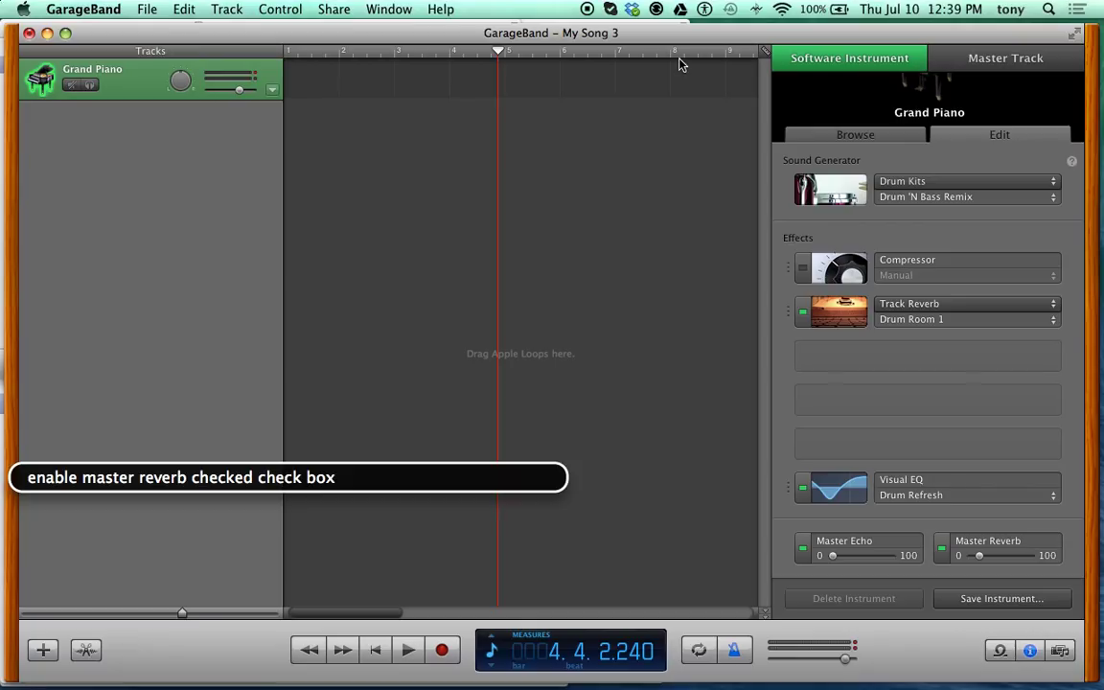
key("ctrl+alt+Right")
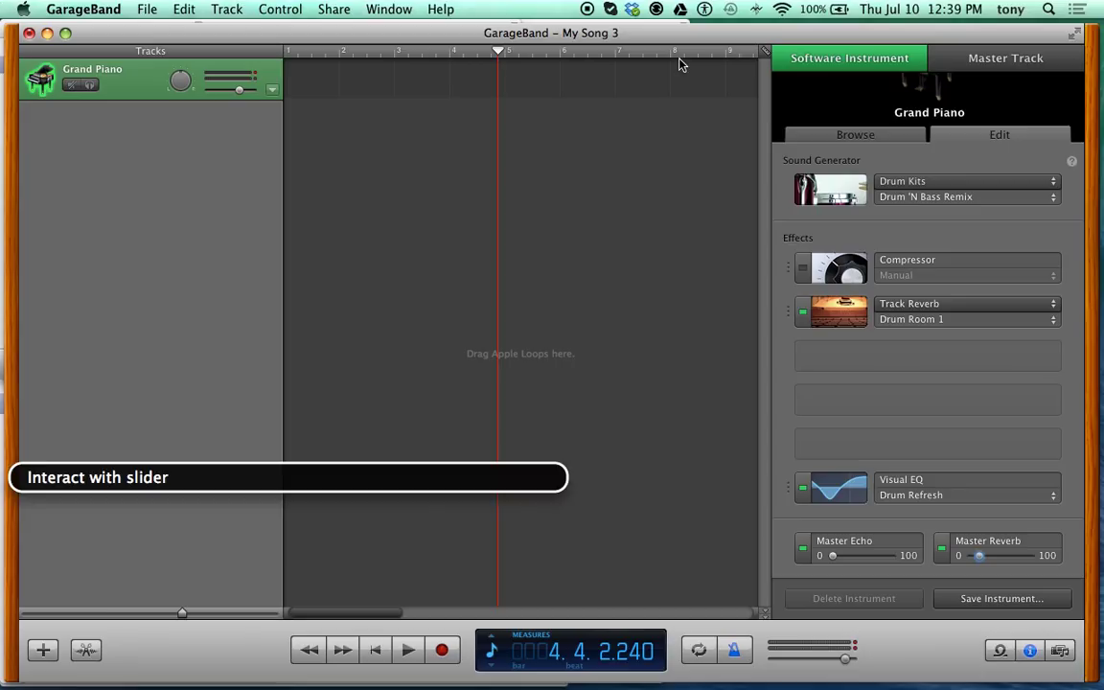
key("ctrl+alt+Right")
key("ctrl+alt+Right")
key("ctrl+alt+Right")
key("ctrl+alt+Right")
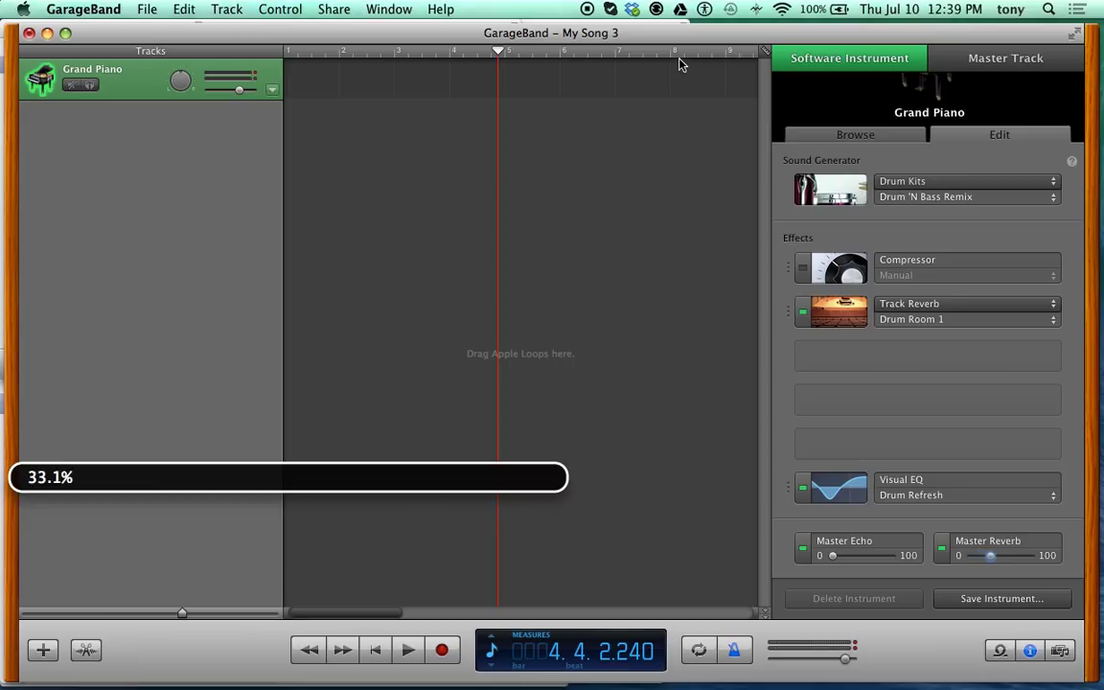
key("ctrl+alt+Right")
key("ctrl+alt+Right")
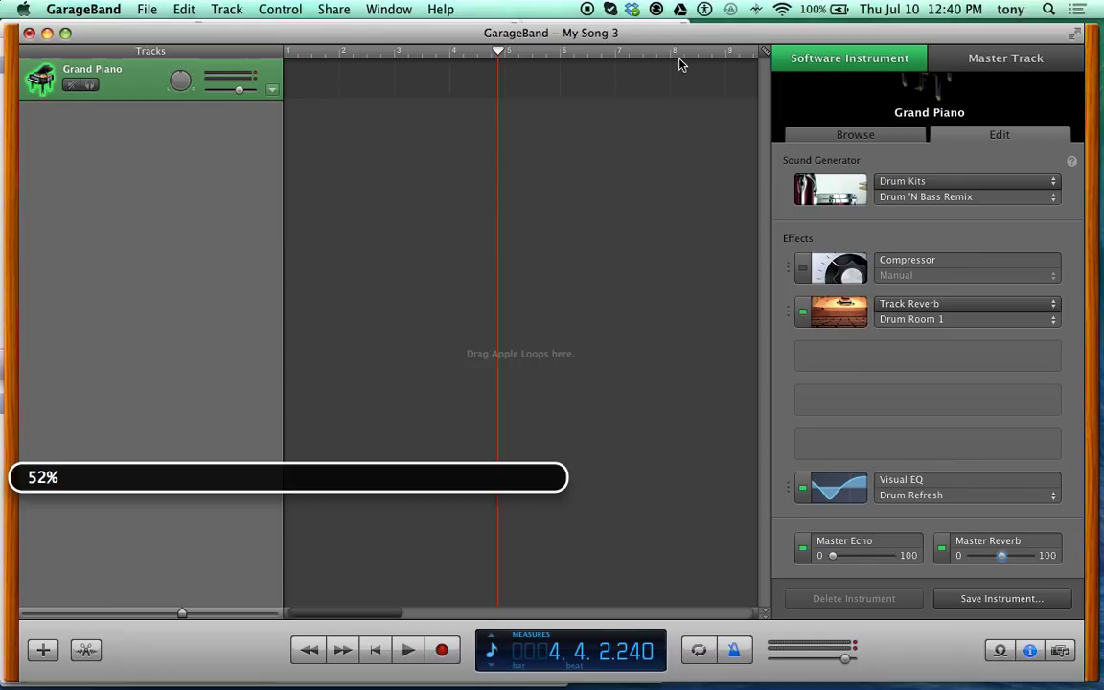
key("ctrl+alt+shift+Up")
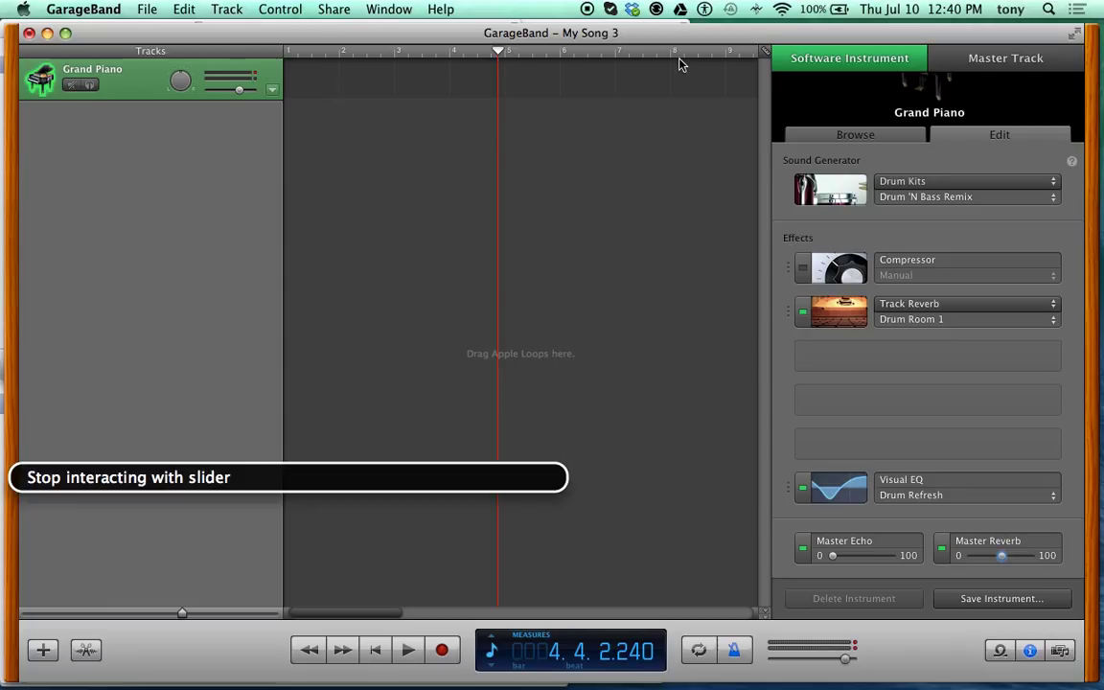
- Go to the arrange area's instrument track headers and enter the Grand Piano track header group
key("ctrl+alt+Left")
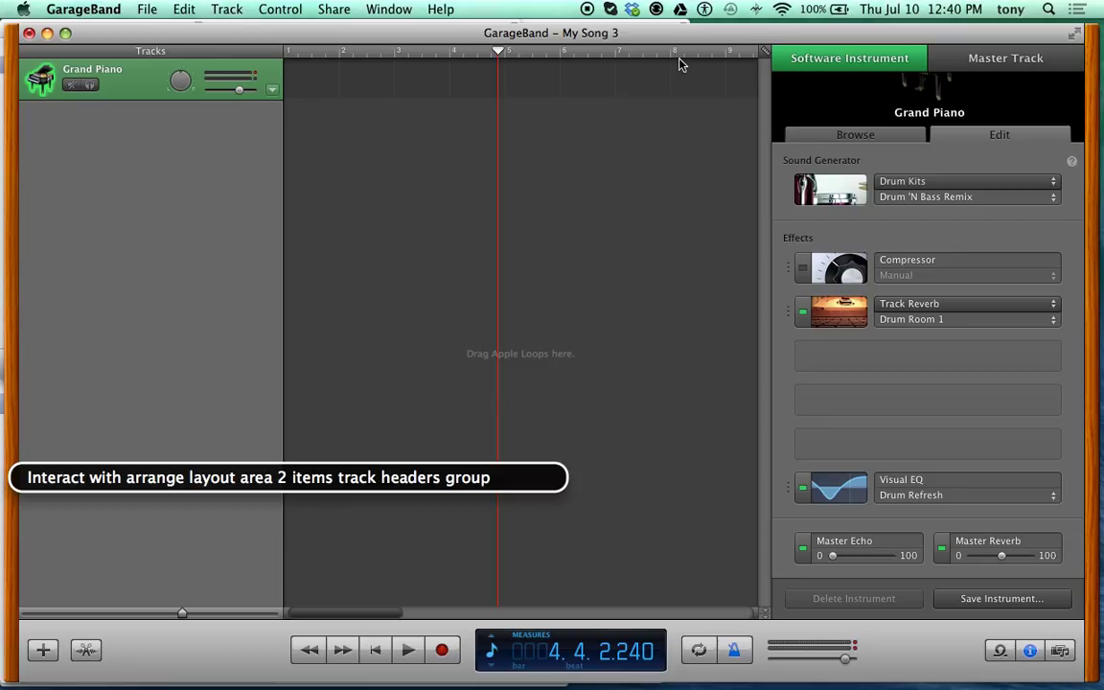
key("ctrl+alt+Right")
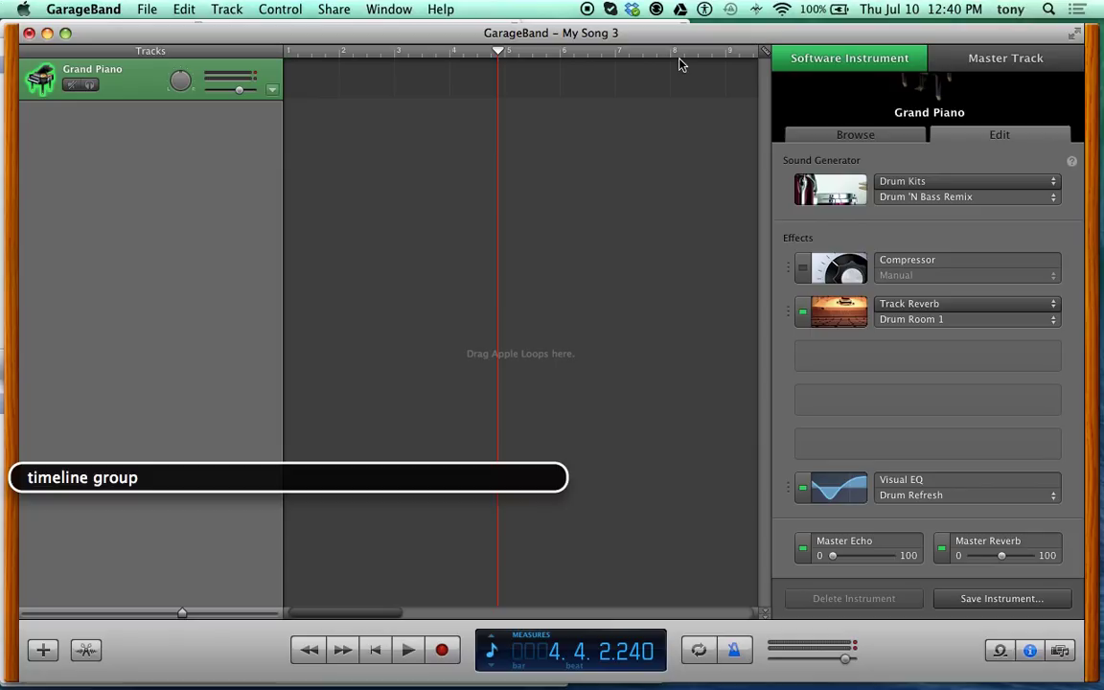
key("ctrl+alt+Left")
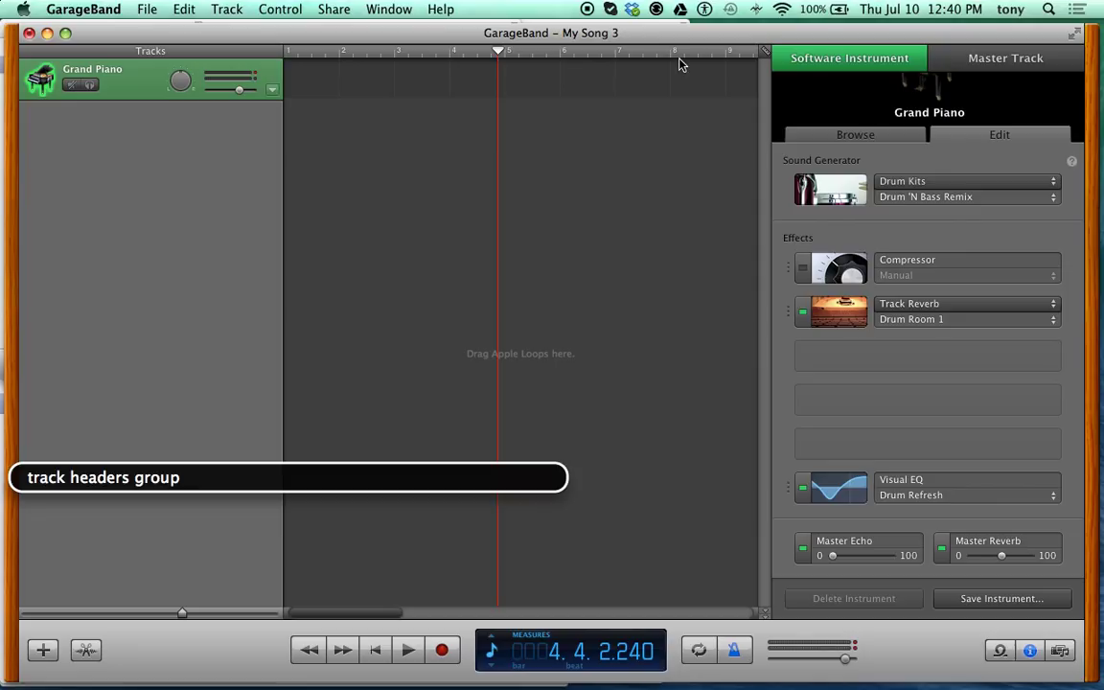
key("ctrl+alt+shift+Down")
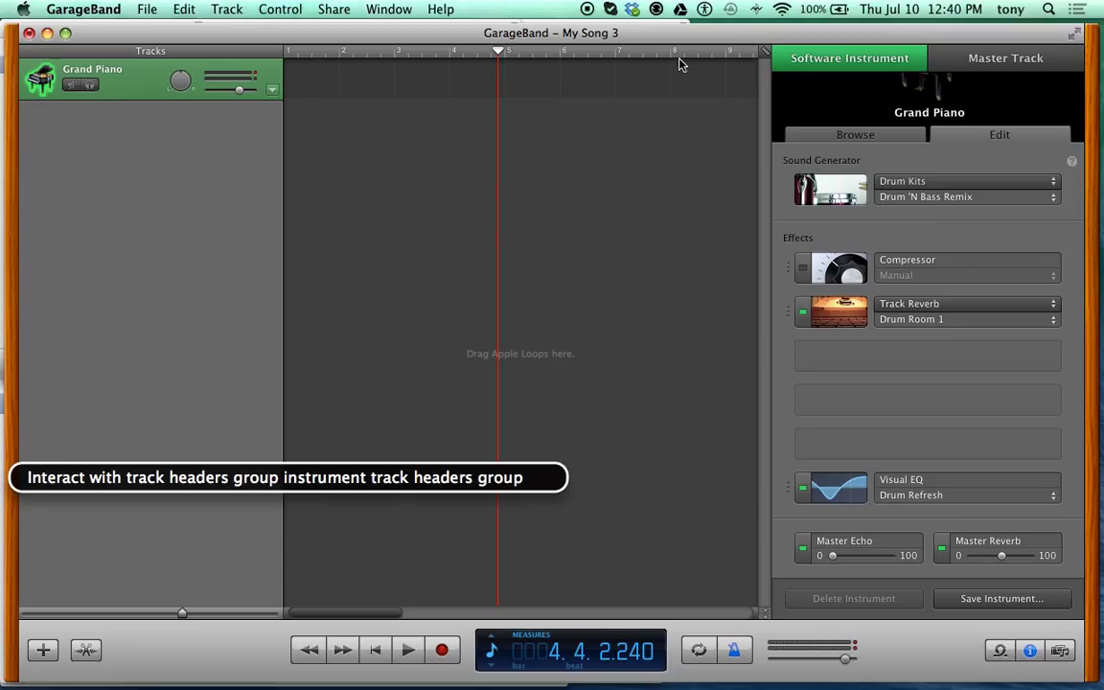
key("ctrl+alt+shift+Down")
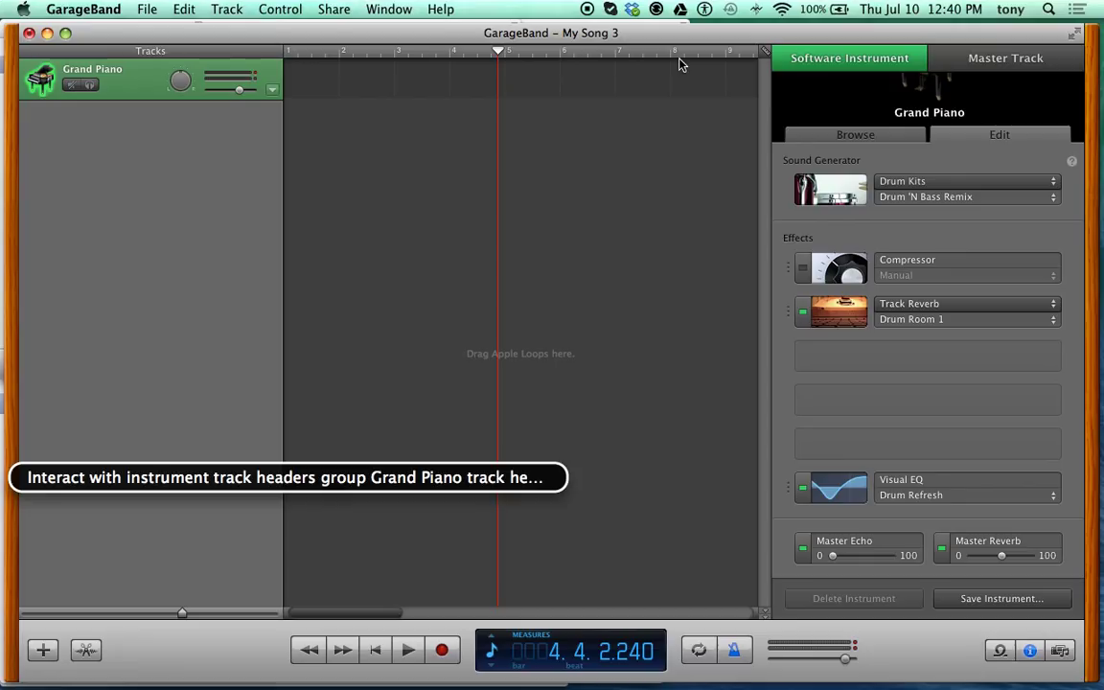
key("ctrl+alt+Right")
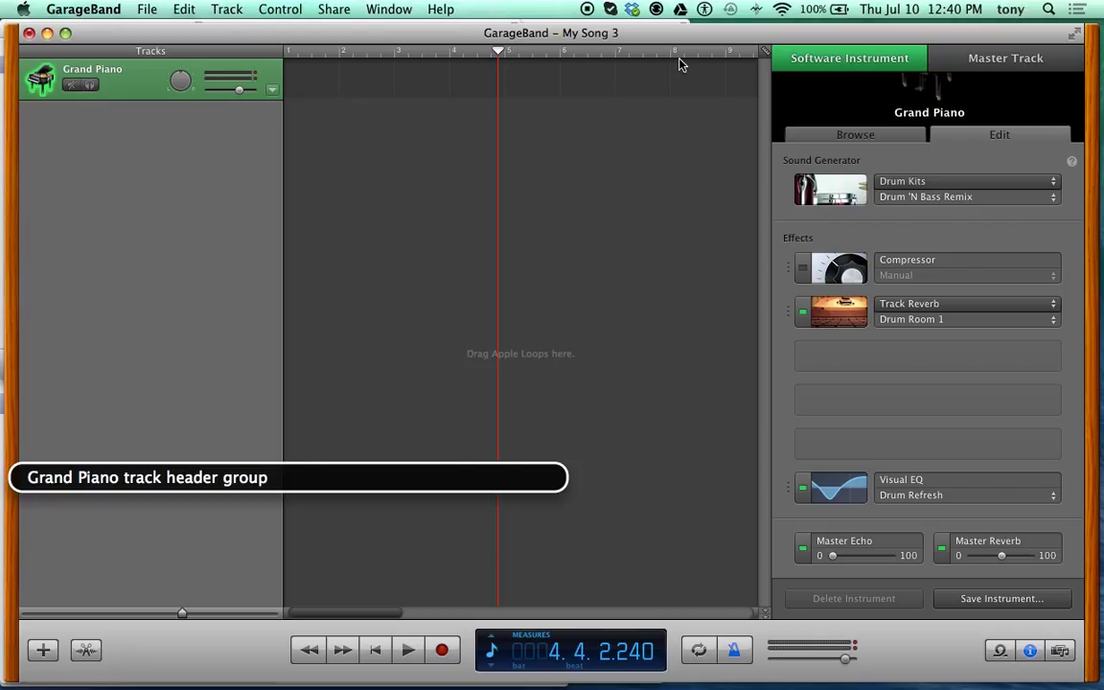
key("ctrl+alt+shift+Down")
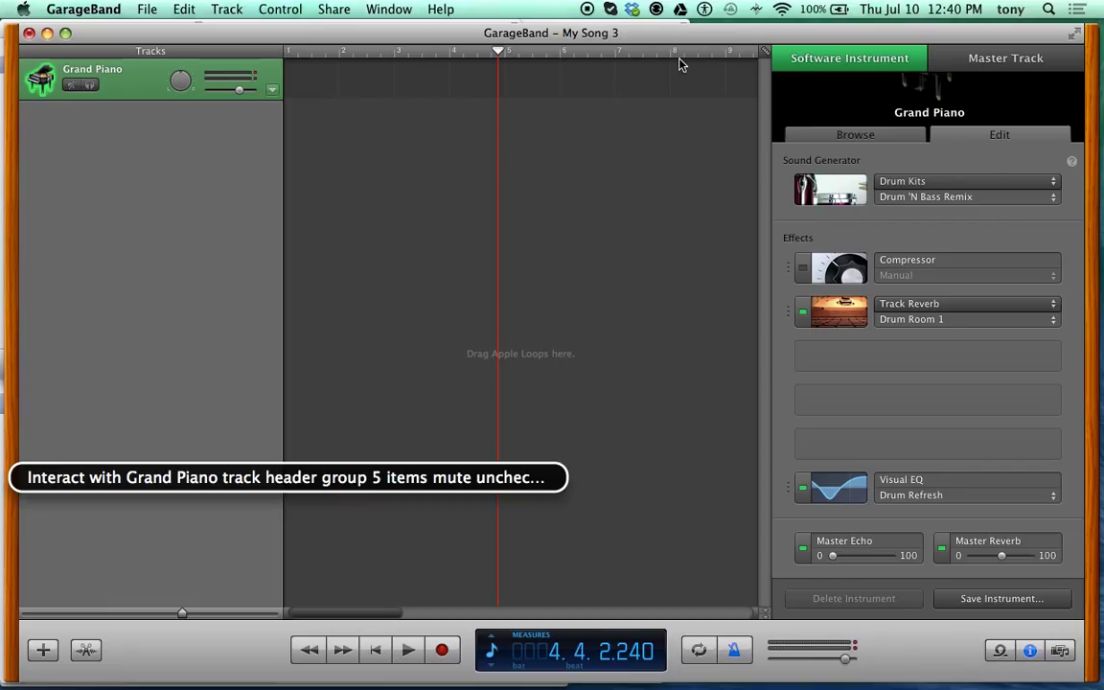
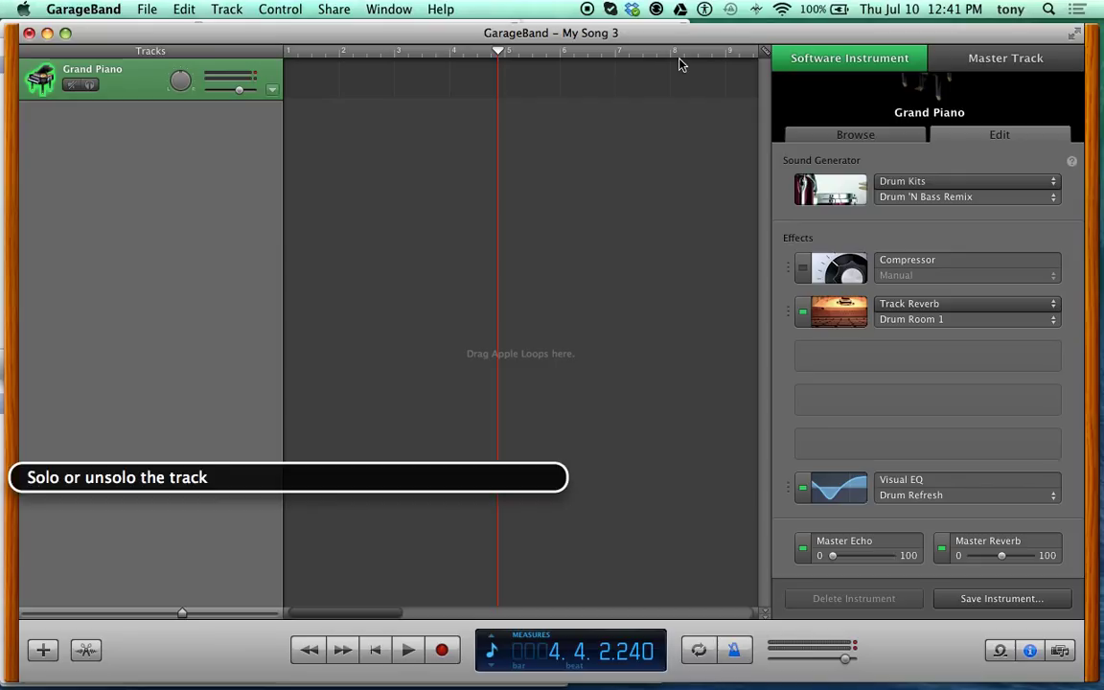
- Pan the Grand Piano track to 38 percent left
key("ctrl+alt+Right")
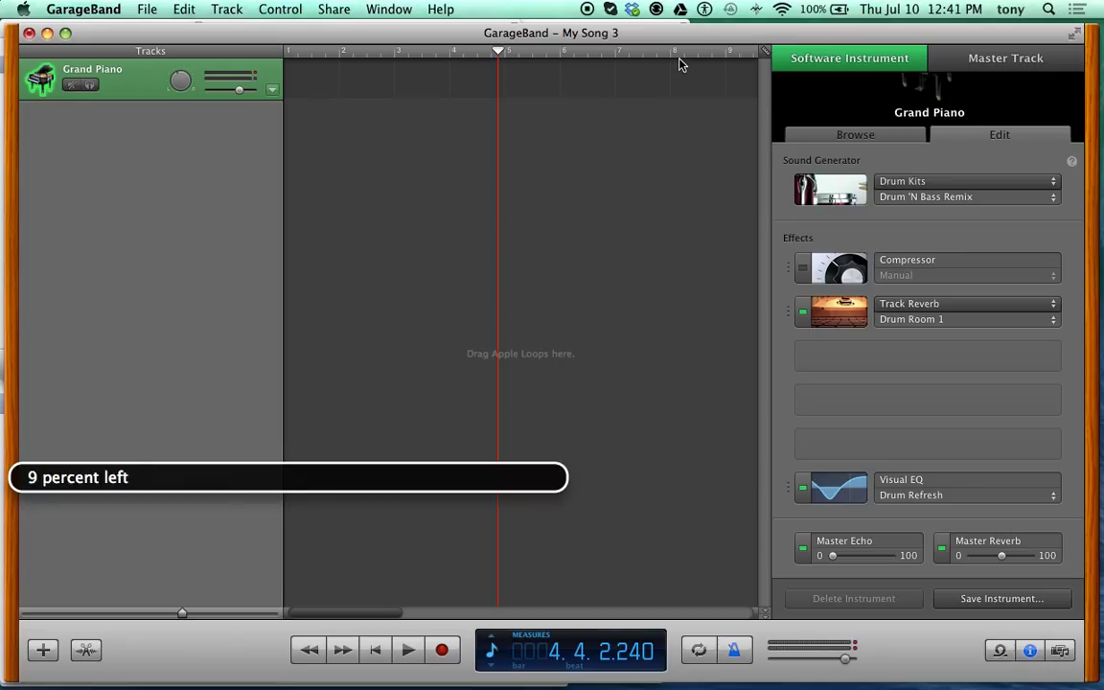
key("ctrl+alt+Left")
key("ctrl+alt+Left")
key("ctrl+alt+Left")
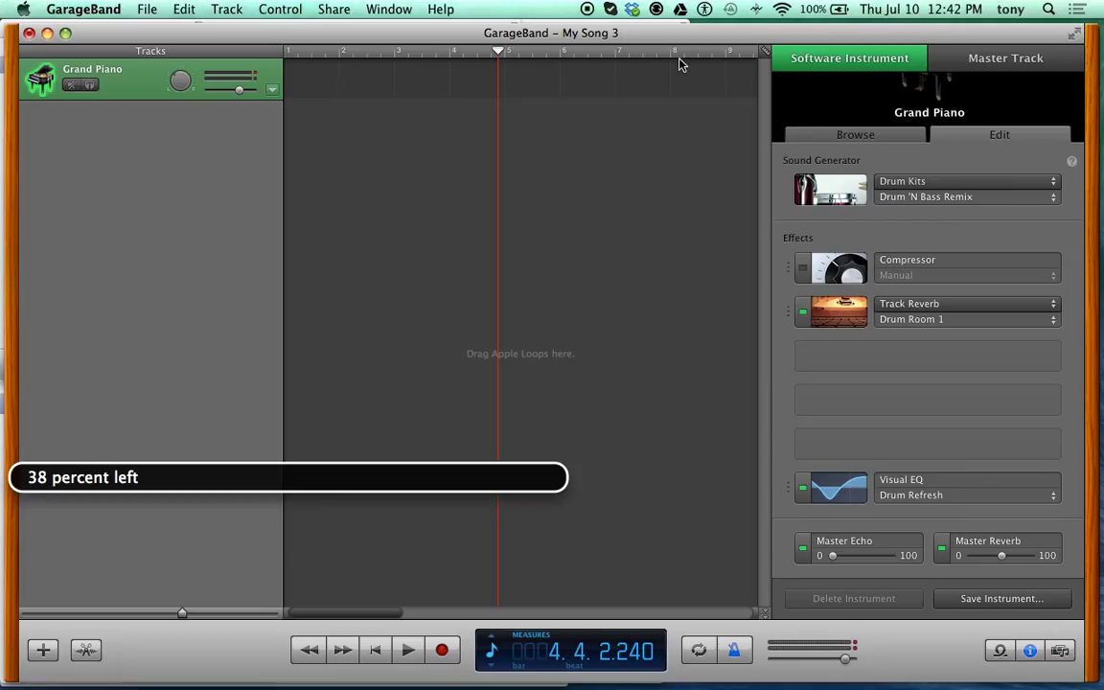
- Pan the Grand Piano track to 100 percent right
key("ctrl+alt+Left")
key("ctrl+alt+Left")
key("ctrl+alt+Left")
key("ctrl+alt+Left")
key("ctrl+alt+Left")
key("ctrl+alt+Left")
key("ctrl+alt+Left")
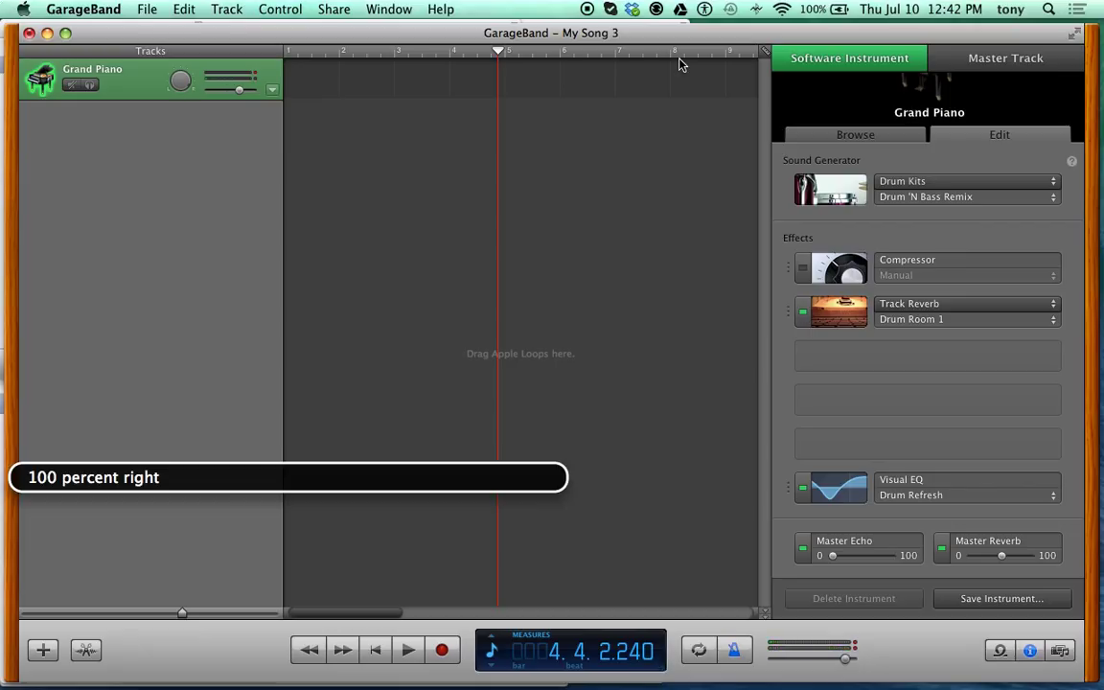
- Bring the Grand Piano track's pan back towards the centre, to 5 percent right
key("ctrl+alt+Left")
key("ctrl+alt+Left")
key("ctrl+alt+Left")
key("ctrl+alt+Left")
key("ctrl+alt+Left")
key("ctrl+alt+Left")
key("ctrl+alt+Left")
key("ctrl+alt+Left")
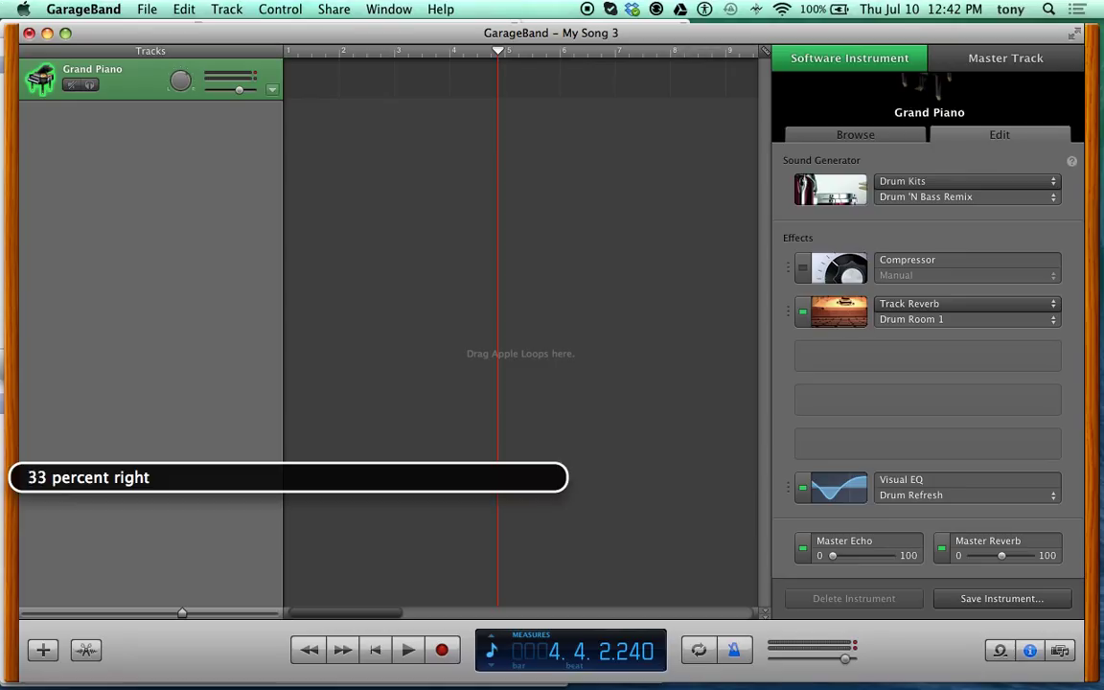
key("ctrl+alt+Left")
key("ctrl+alt+Left")
key("ctrl+alt+Left")
key("ctrl+alt+Right")
key("ctrl+alt+Right")
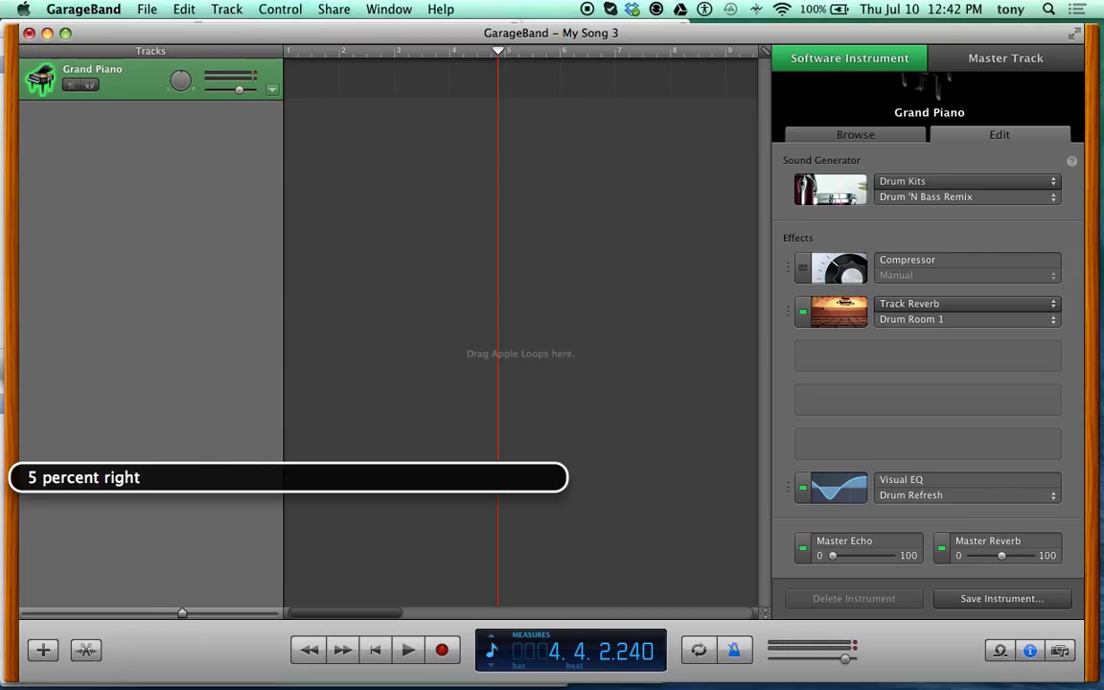
- Check the Grand Piano track's volume, automation and mute controls and leave its track header group
key("ctrl+alt+shift+Up")
key("ctrl+alt+Right")
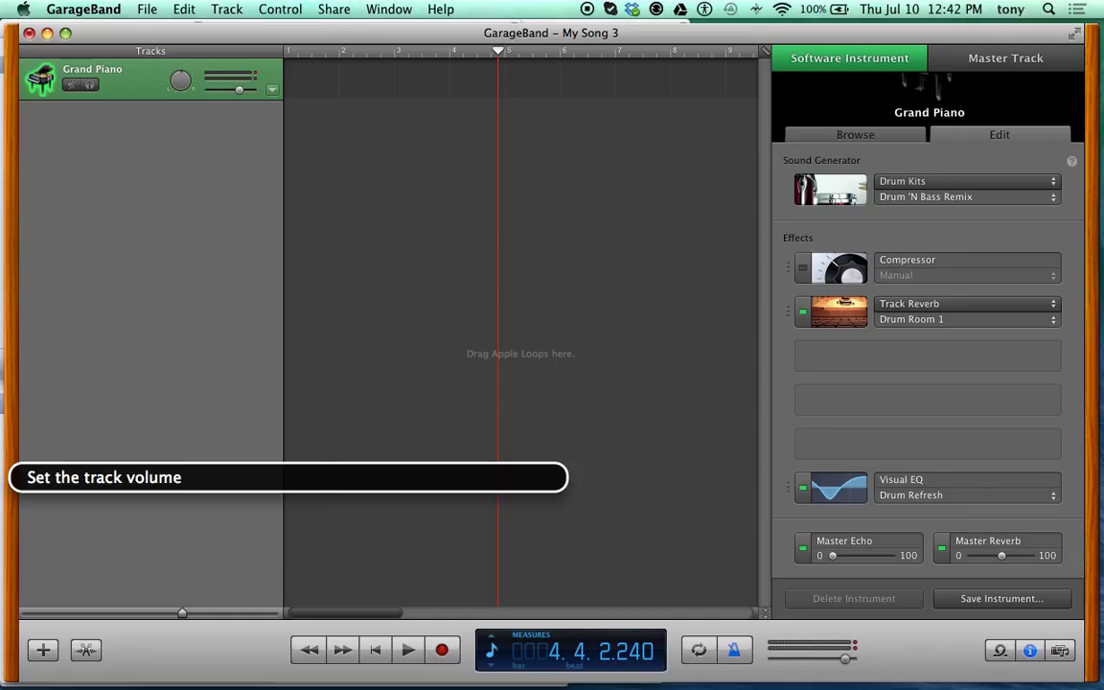
key("ctrl+alt+Right")
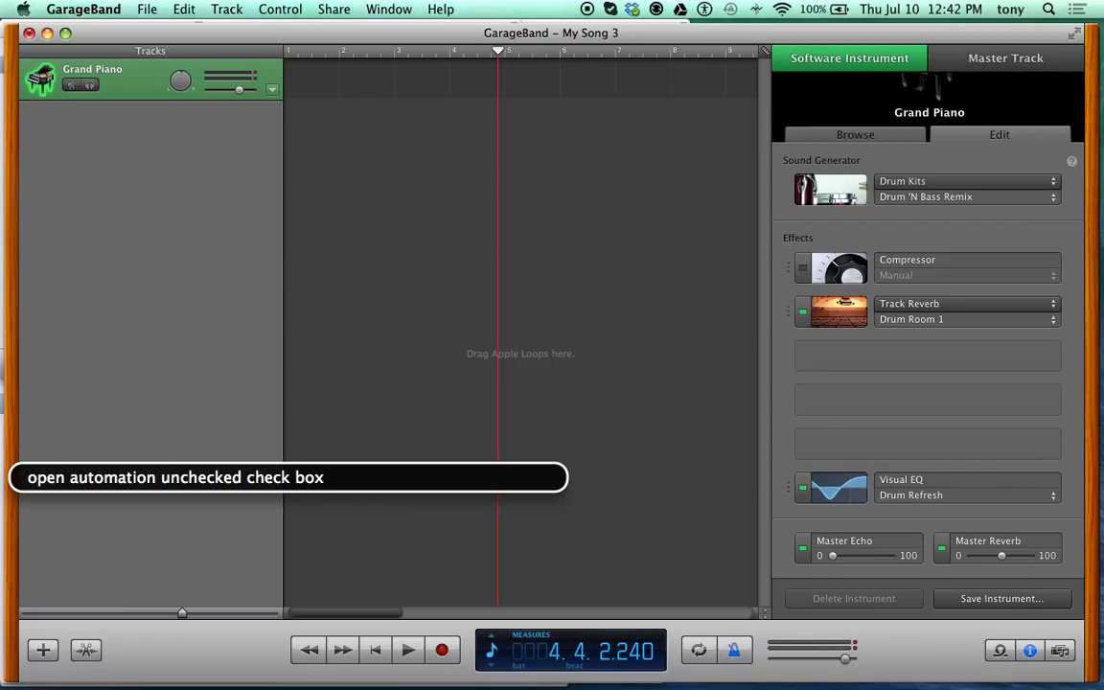
key("ctrl+alt+Right")
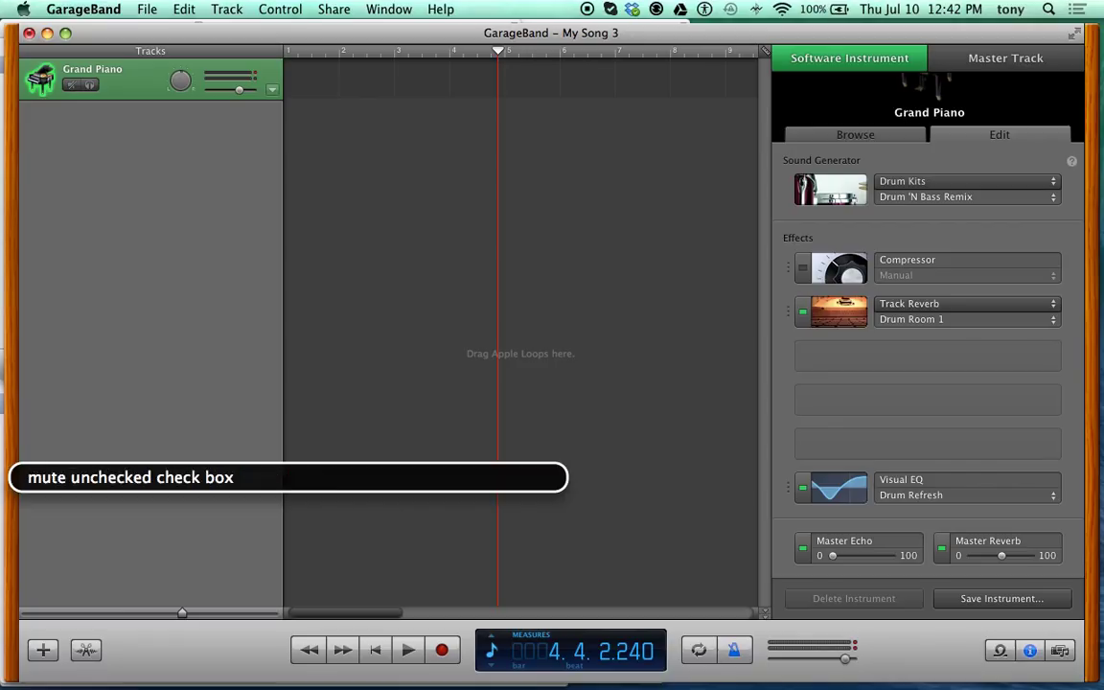
key("ctrl+alt+shift+Up")
key("ctrl+alt+shift+Up")
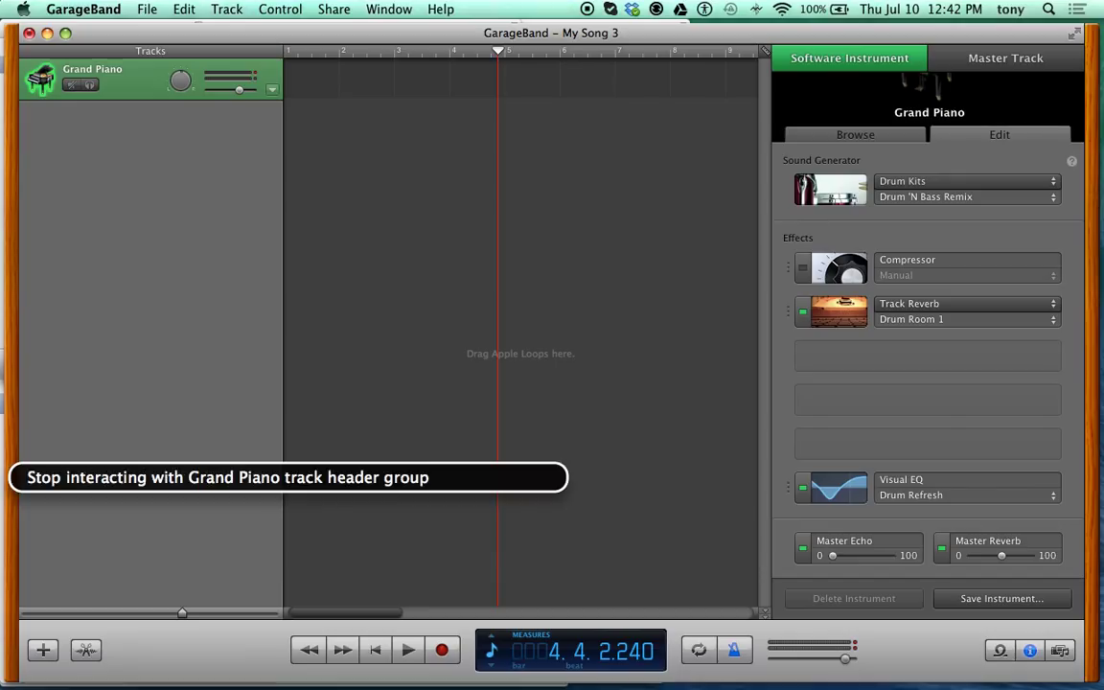
- Add a new basic track to the project and delete it again
key("ctrl+alt+Right")
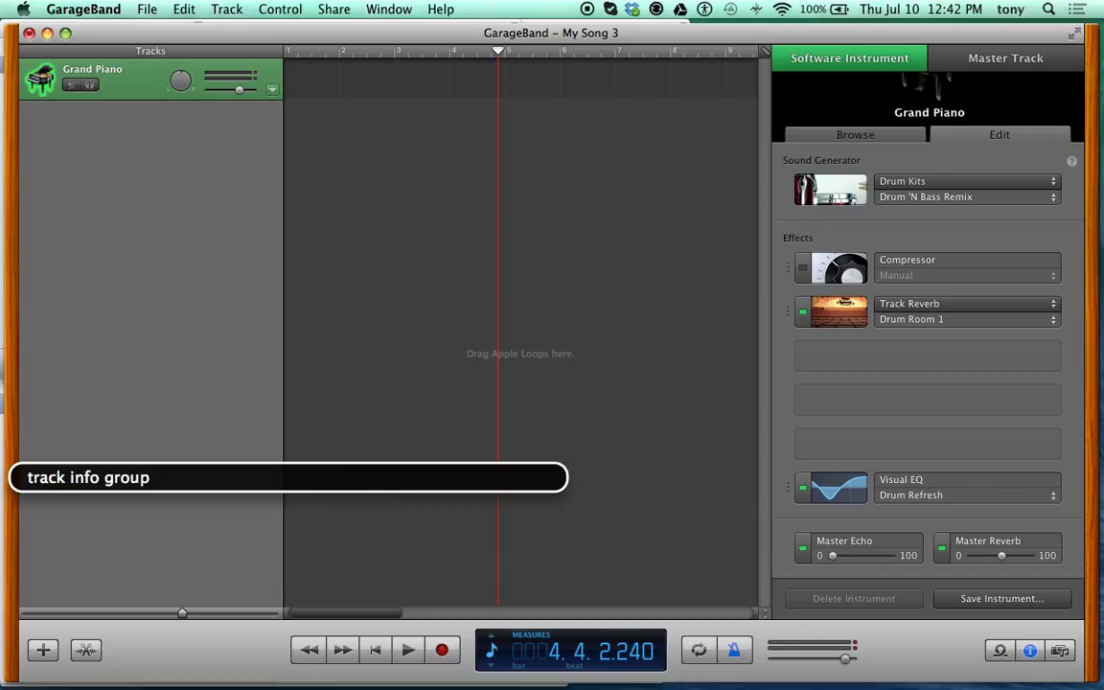
key("ctrl+alt+Right")
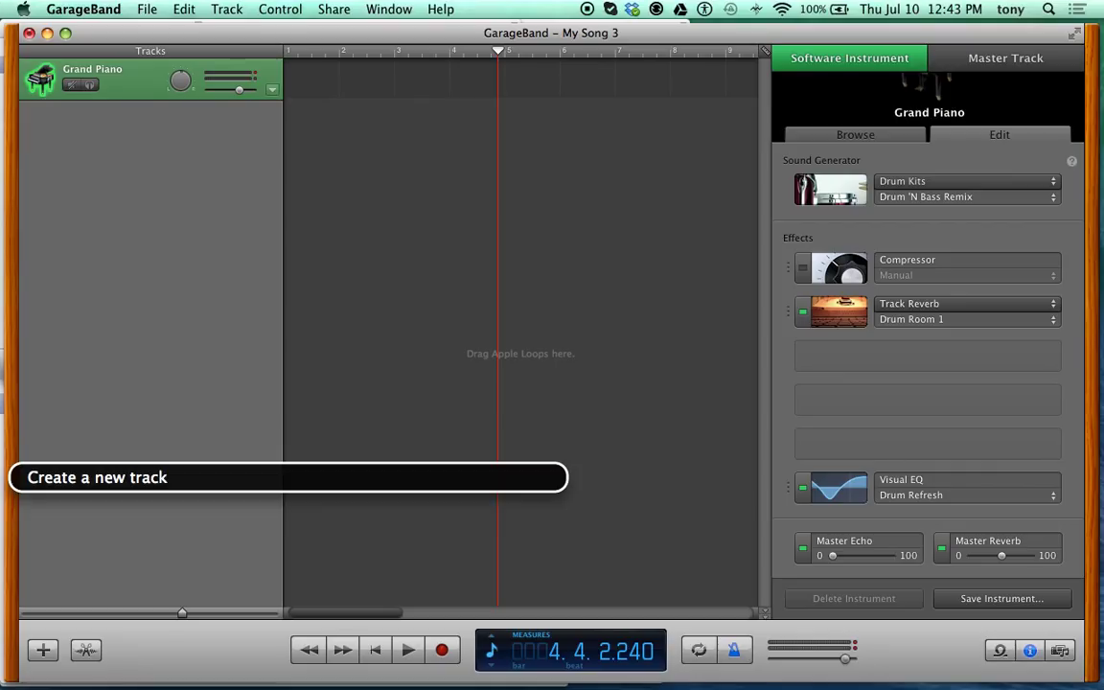
key("super+alt+n")
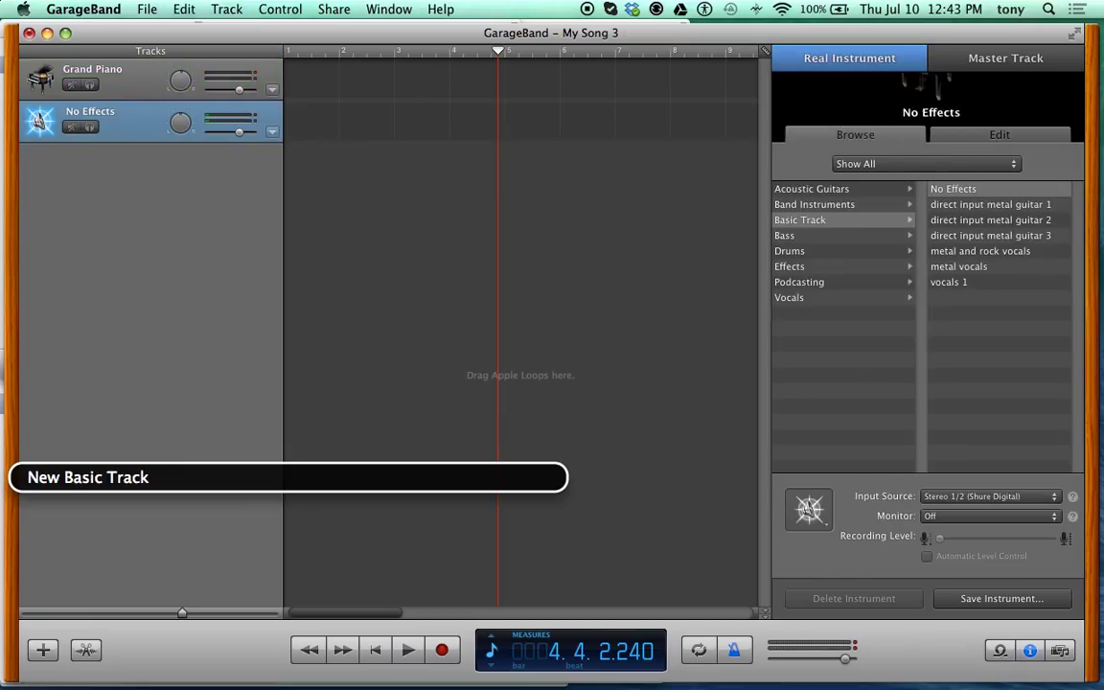
key("super+BackSpace")
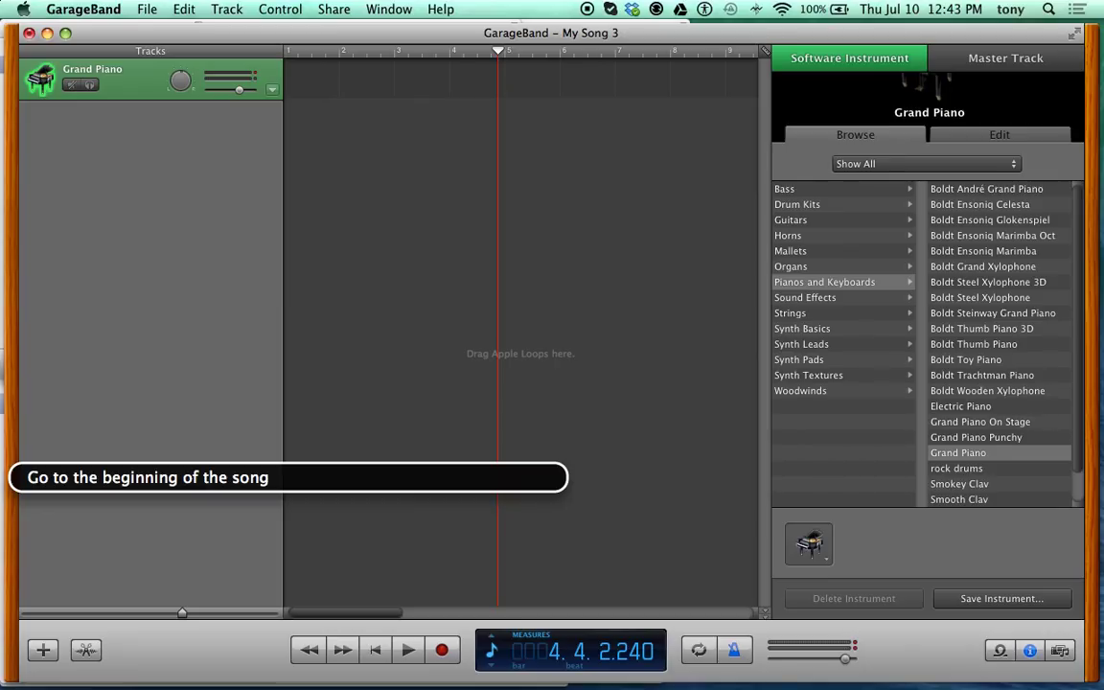
- Move the playhead to the beginning of the song and go through the transport controls
key("ctrl+alt+space")
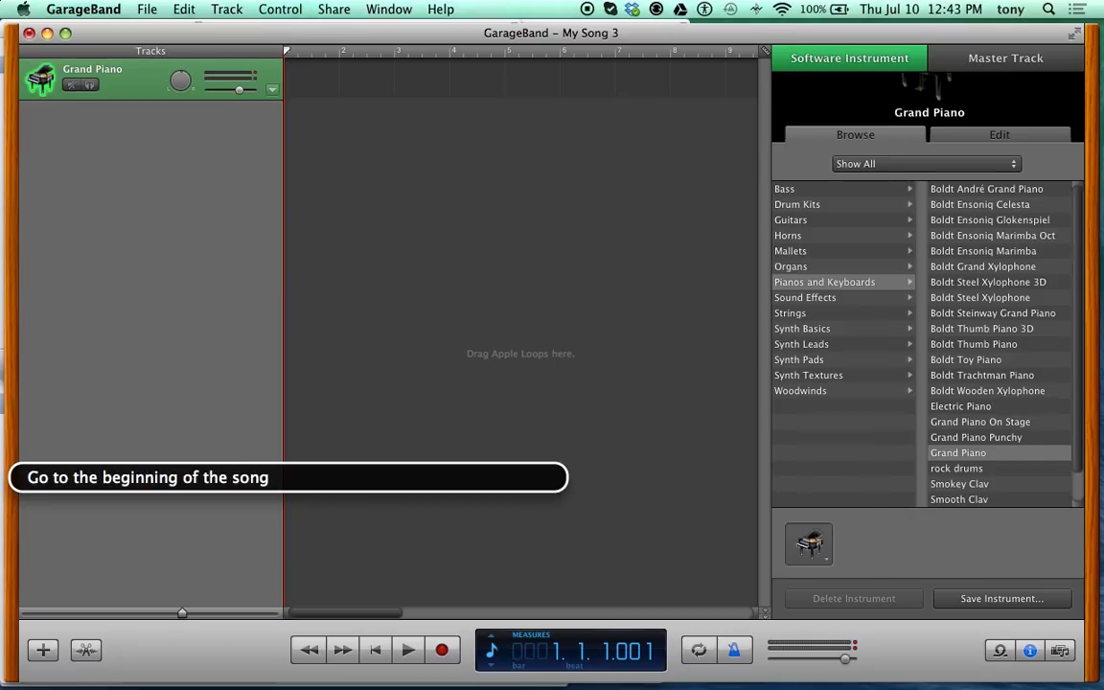
key("ctrl+alt+Right")
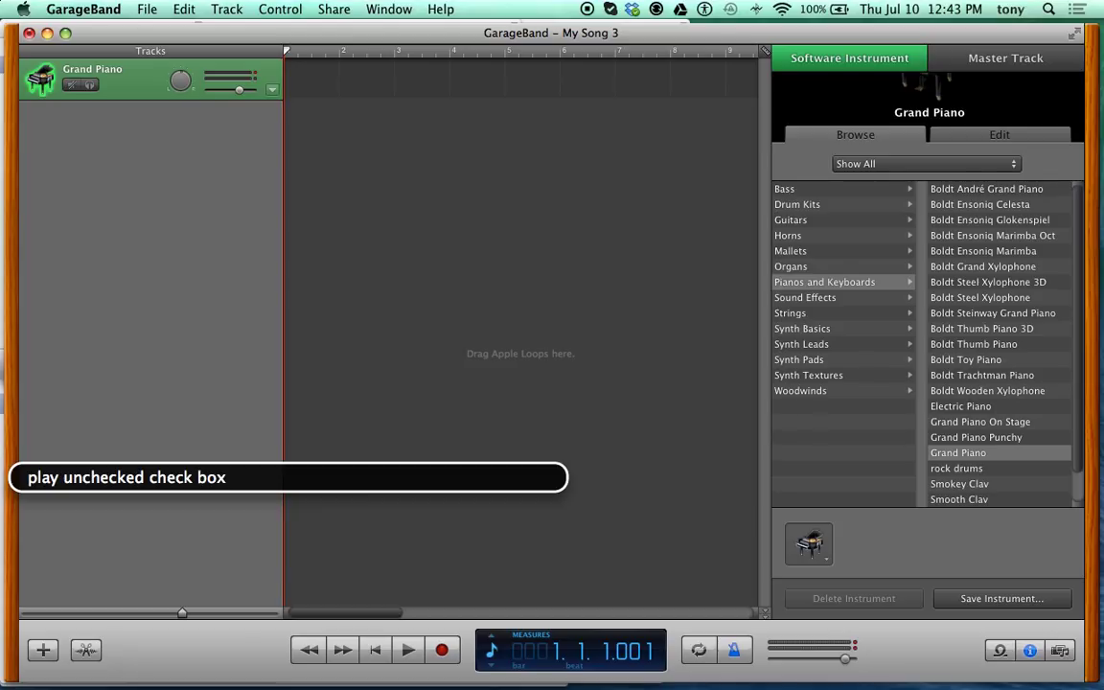
key("ctrl+alt+Right")
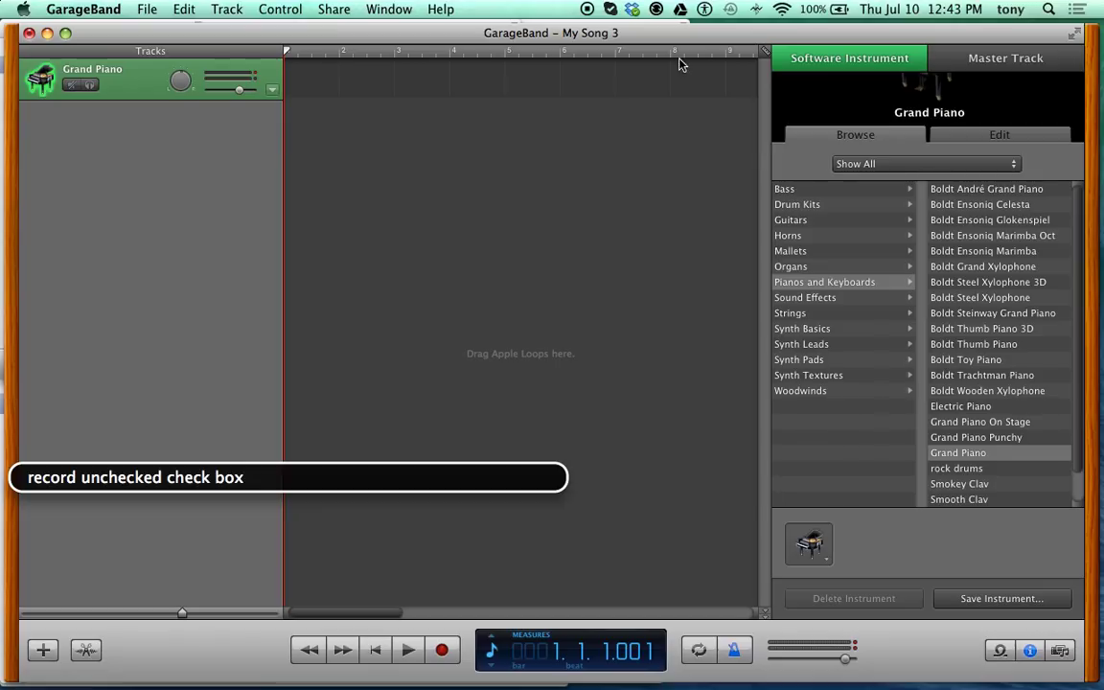
key("ctrl+alt+Right")
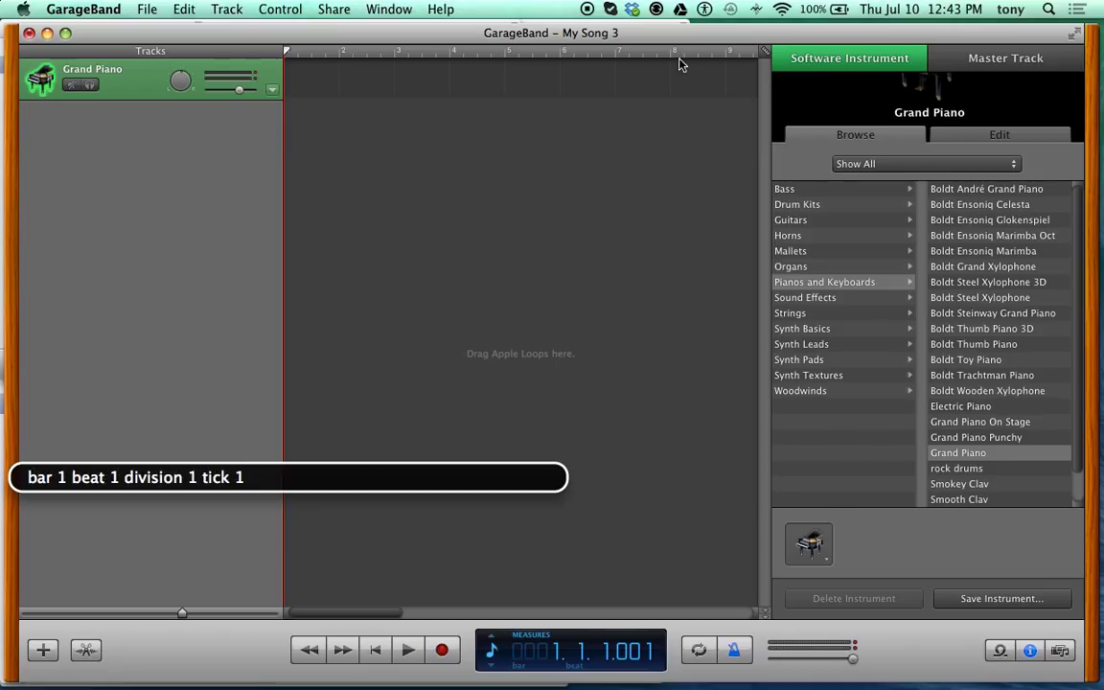
- Raise the volume and record a piano passage on the Grand Piano track, stopping in bar 7
key("XF86AudioRaiseVolume")
key("ctrl+alt+Left")
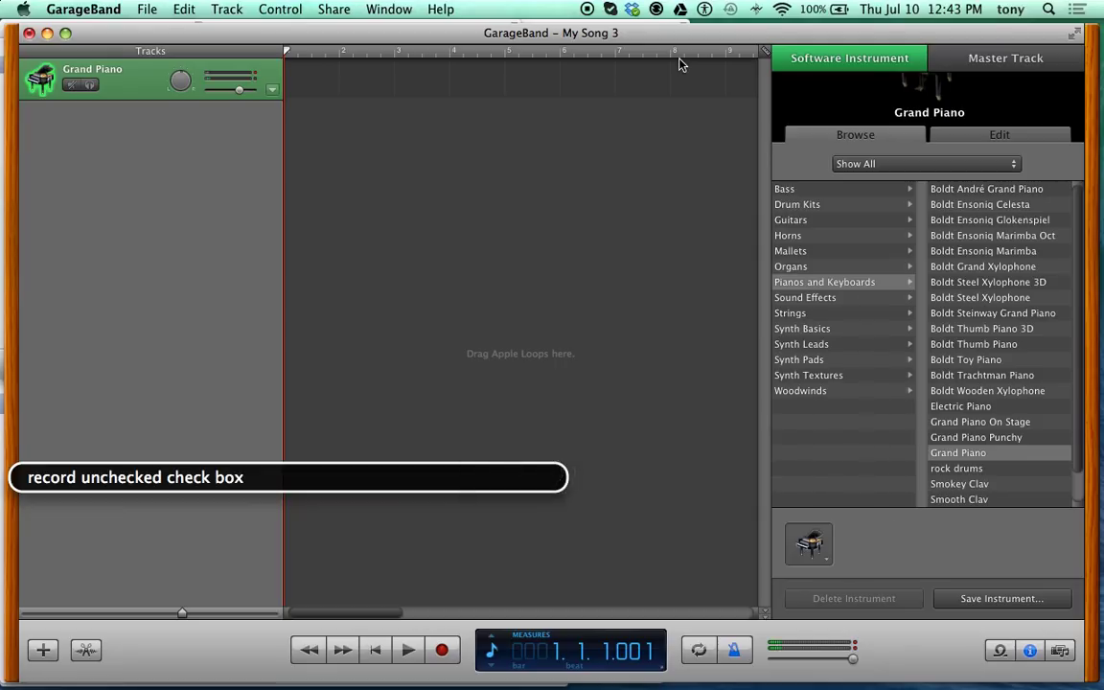
key("ctrl+alt+space")
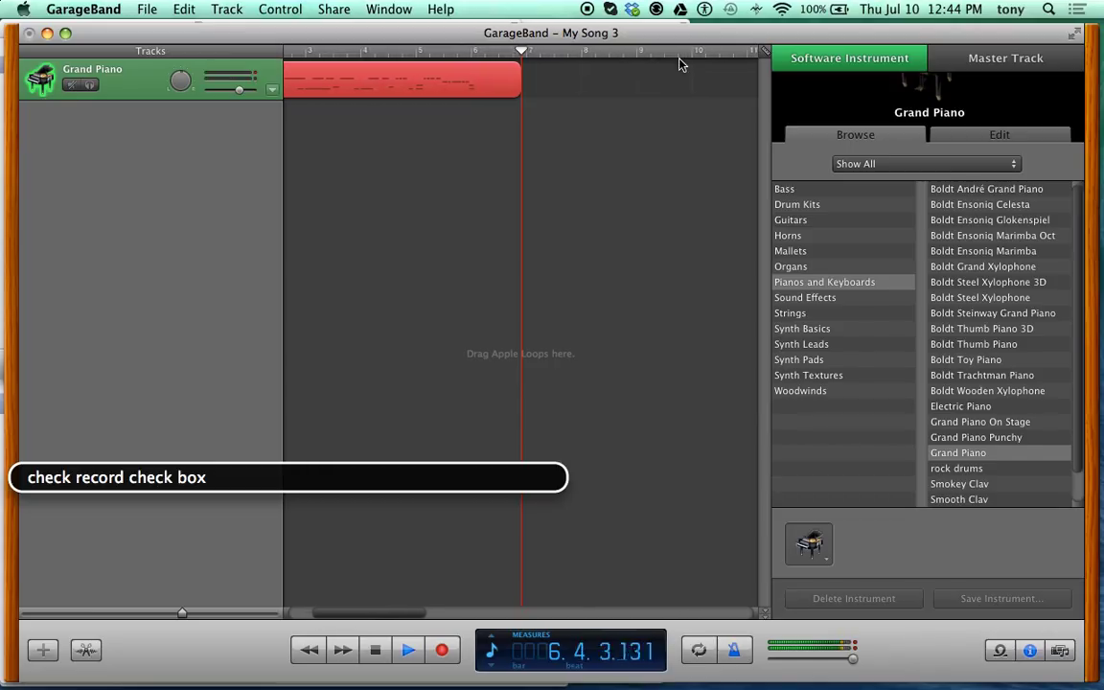
key("space")
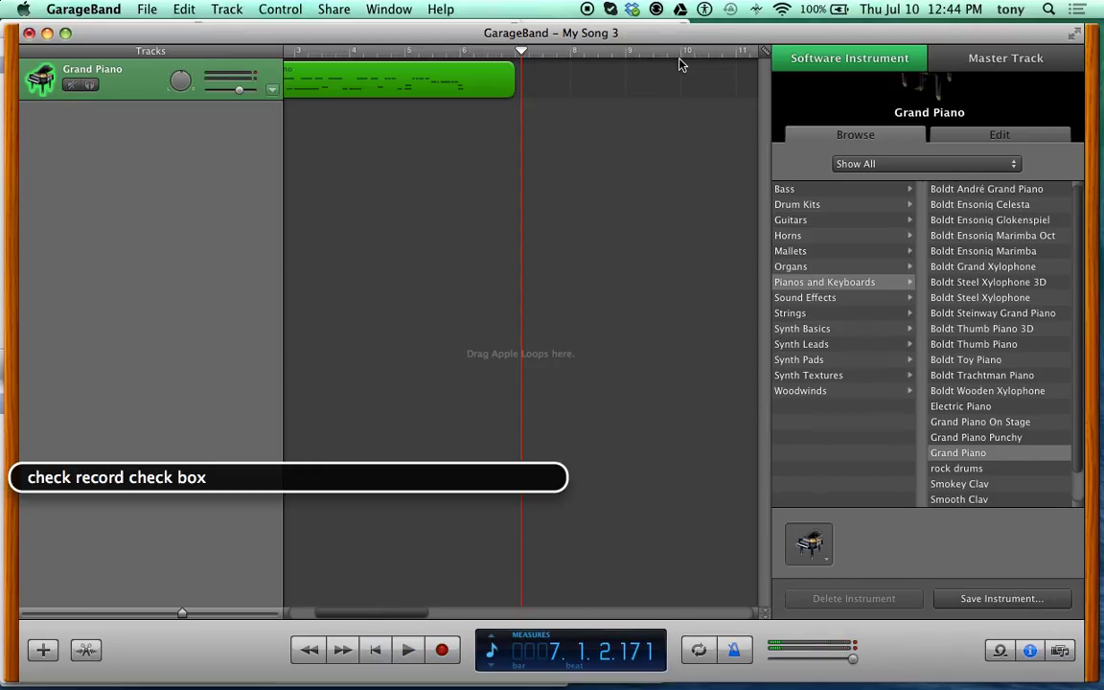
- Play the recorded piano region back from the beginning of the song and stop in bar 7
key("Return")
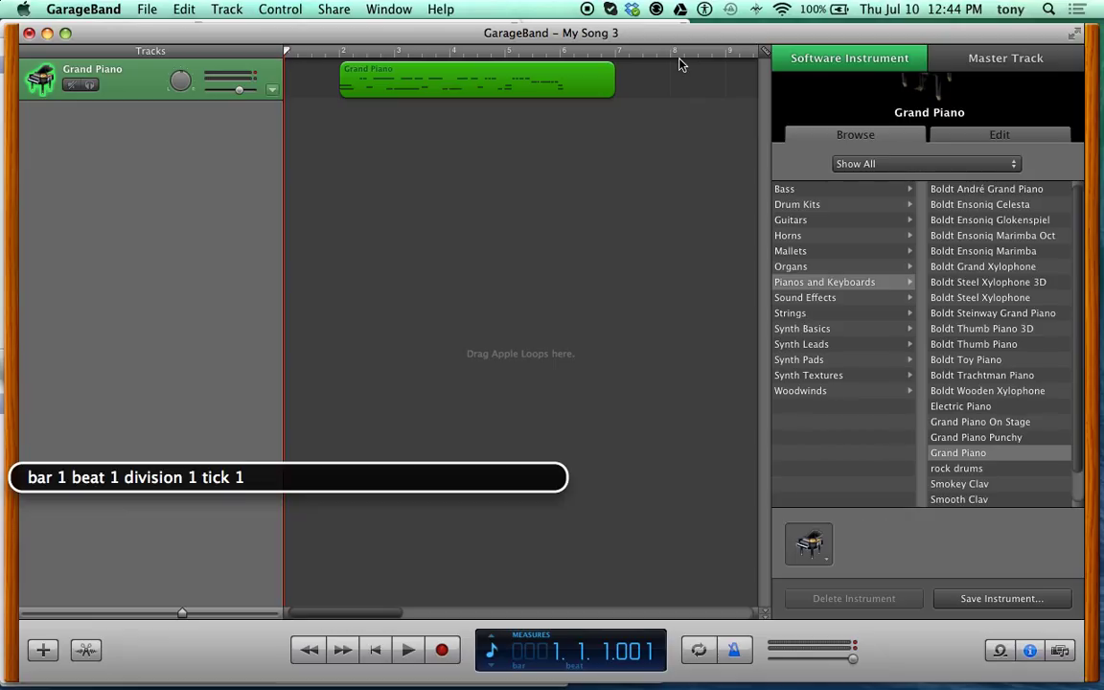
key("space")
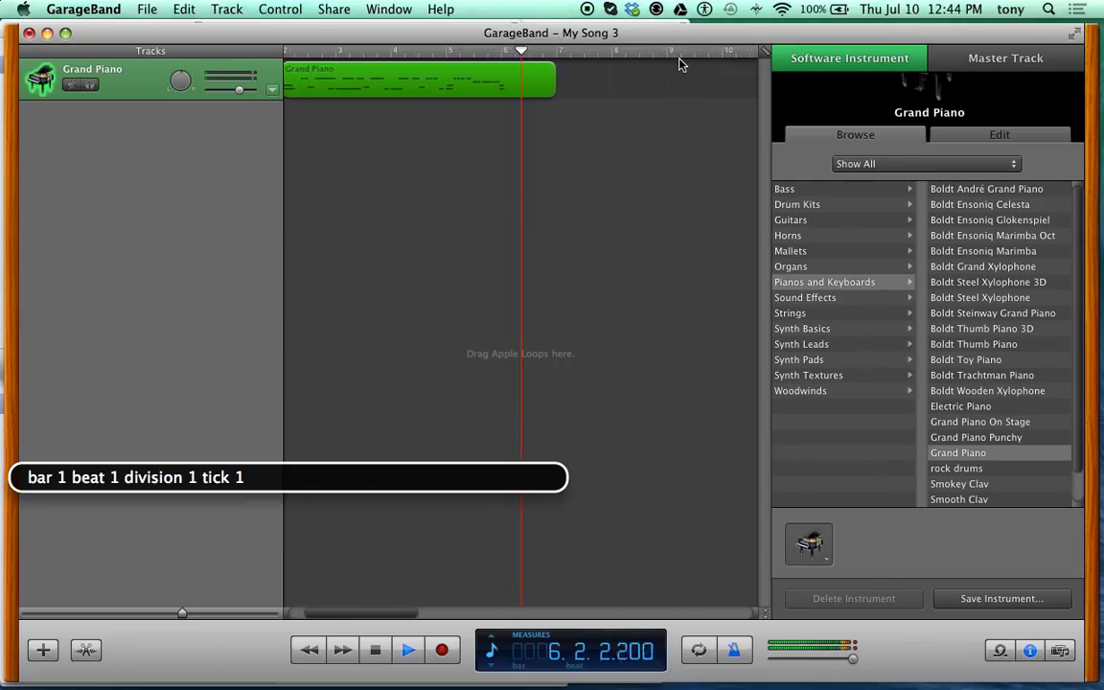
key("space")
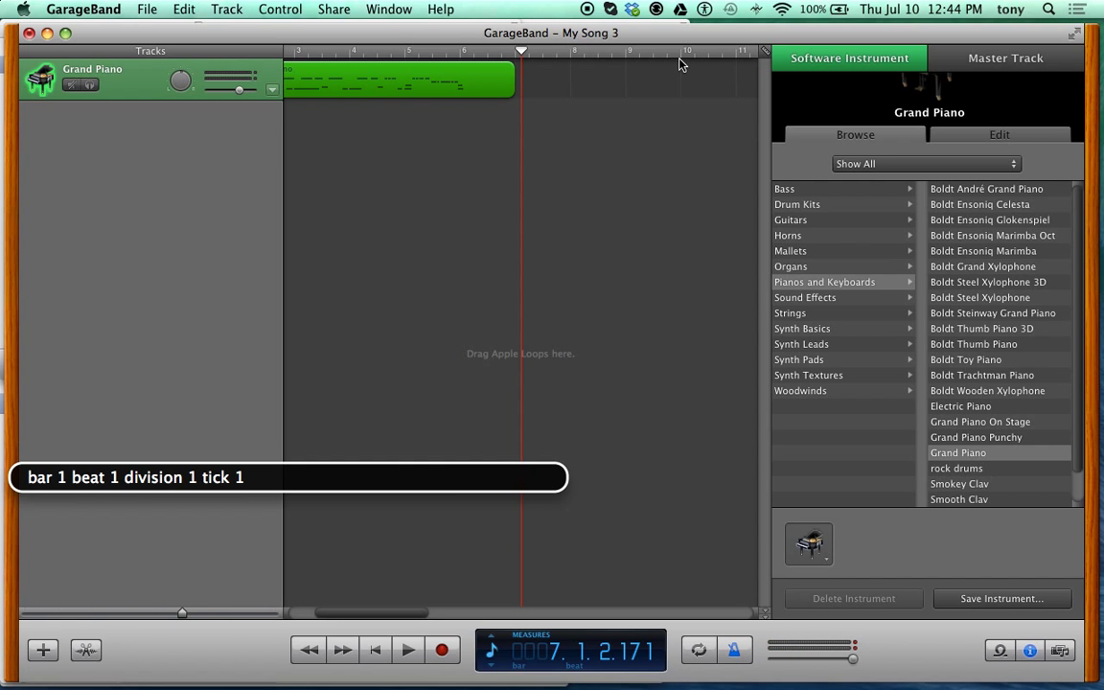
- Switch to VLC, close its Errors and Warnings window and hide VLC to return to GarageBand
key("super+Tab")
key("super+Down")
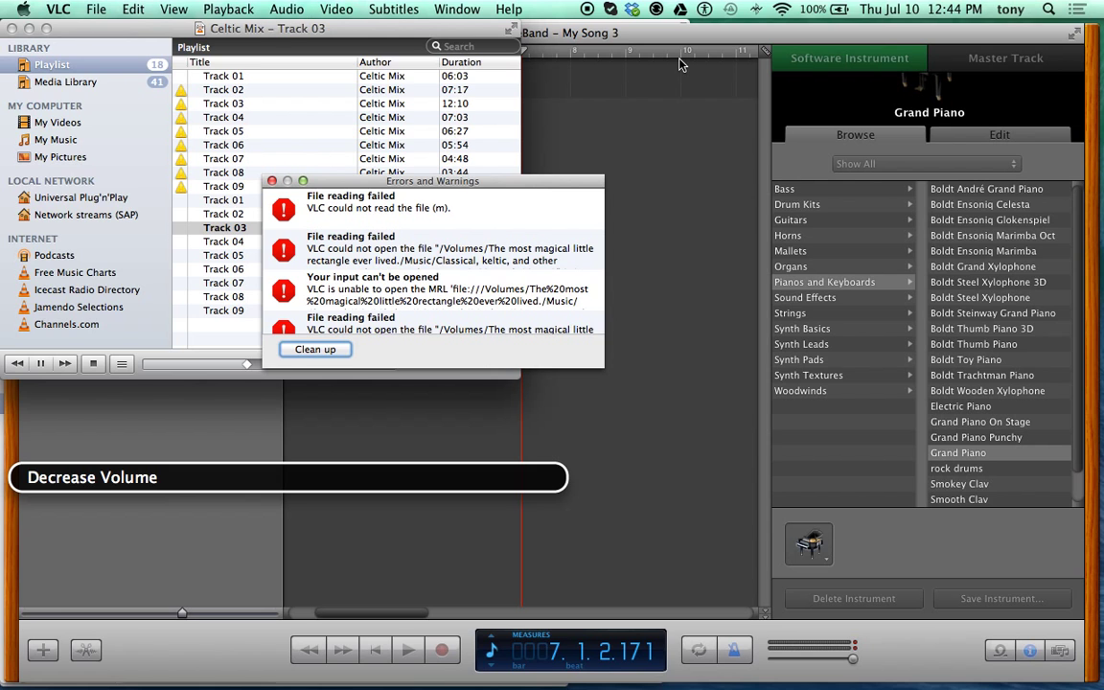
key("super+Up")
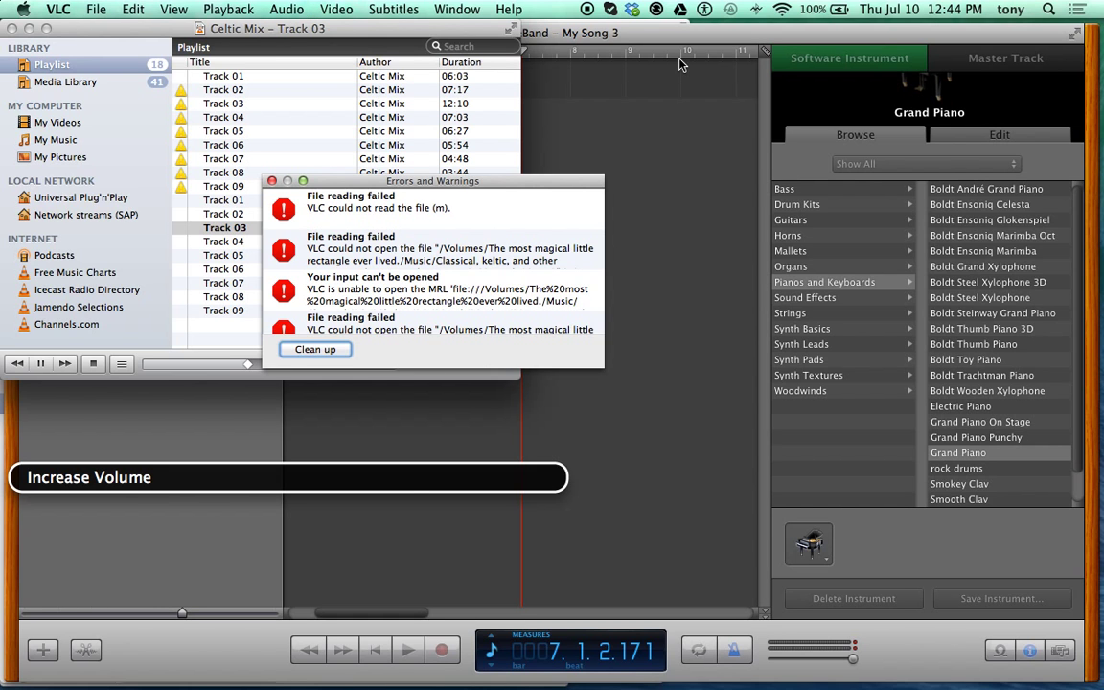
key("super+w")
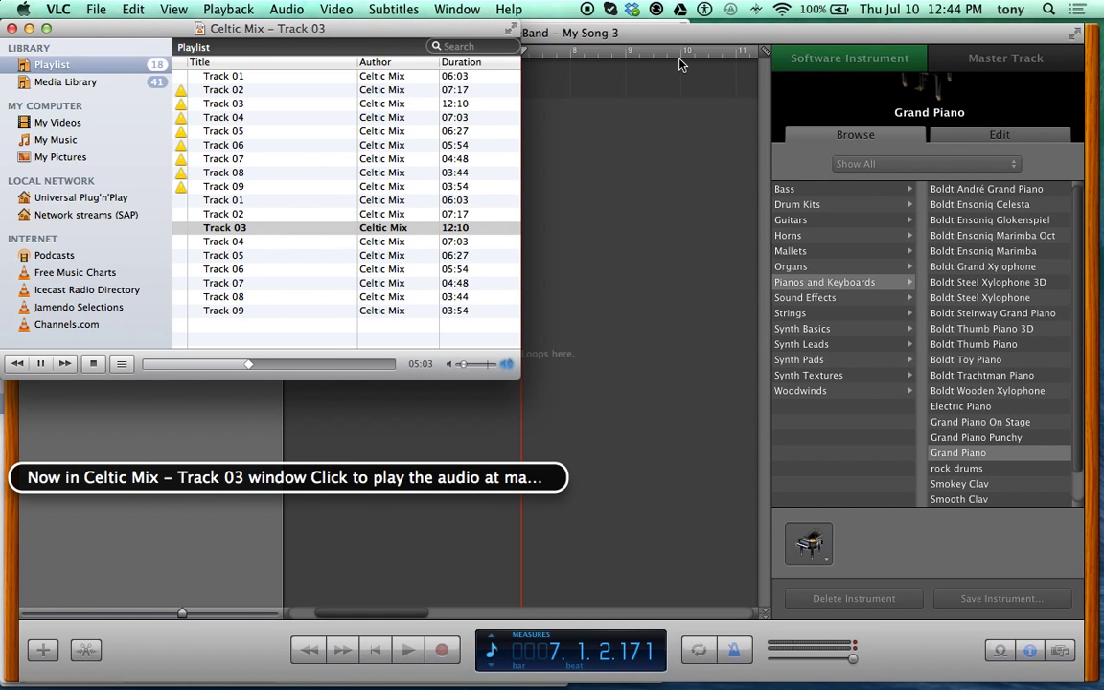
key("super+h")
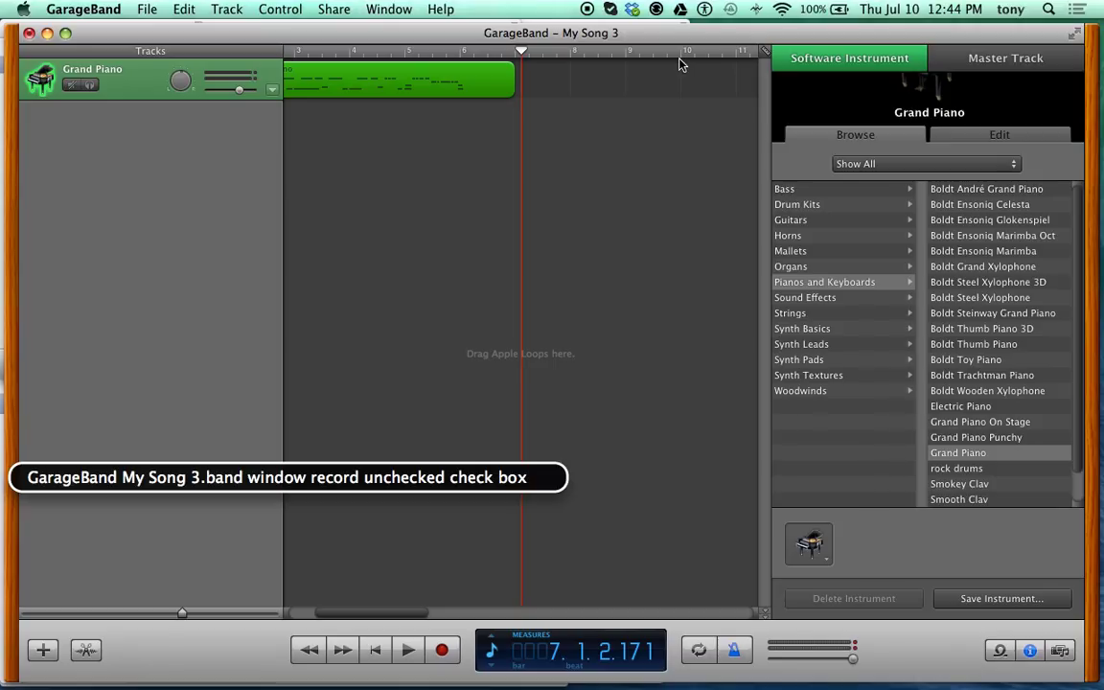
- Create a second track of the Software Instrument type
key("super+alt+n")
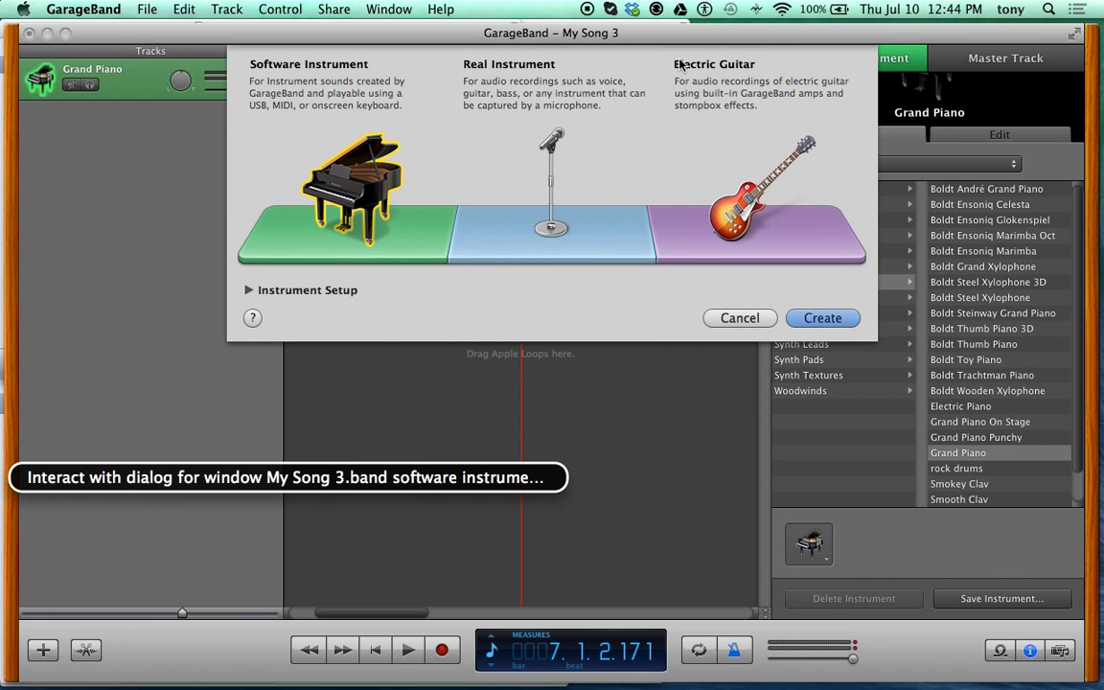
key("ctrl+alt+shift+Down")
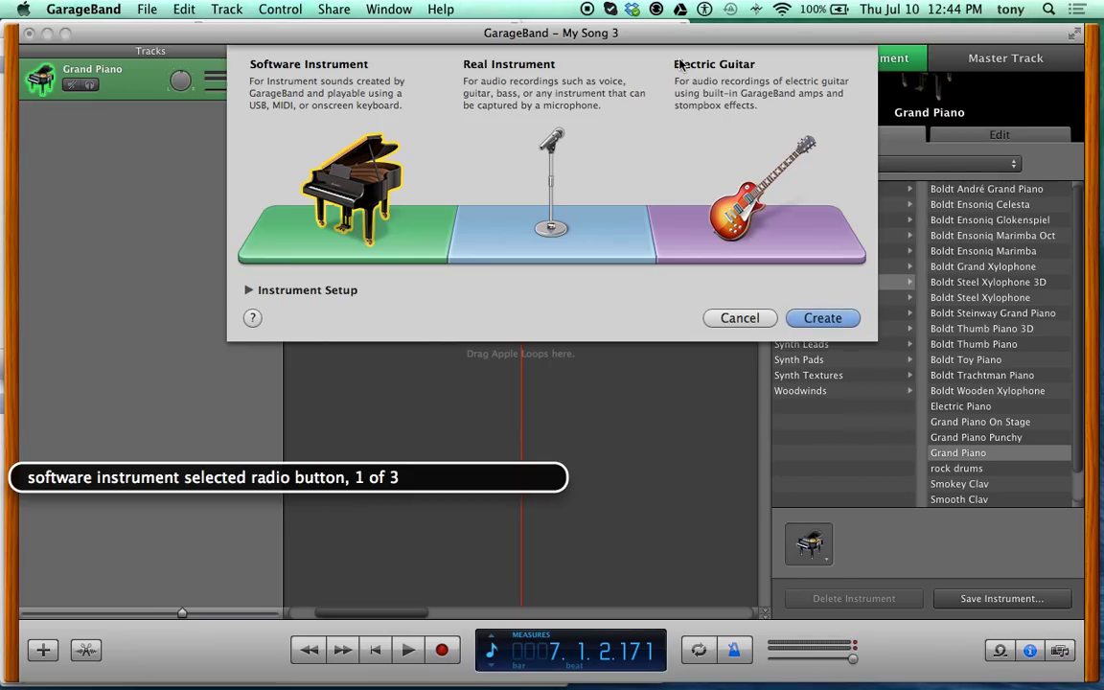
key("ctrl+alt+Right")
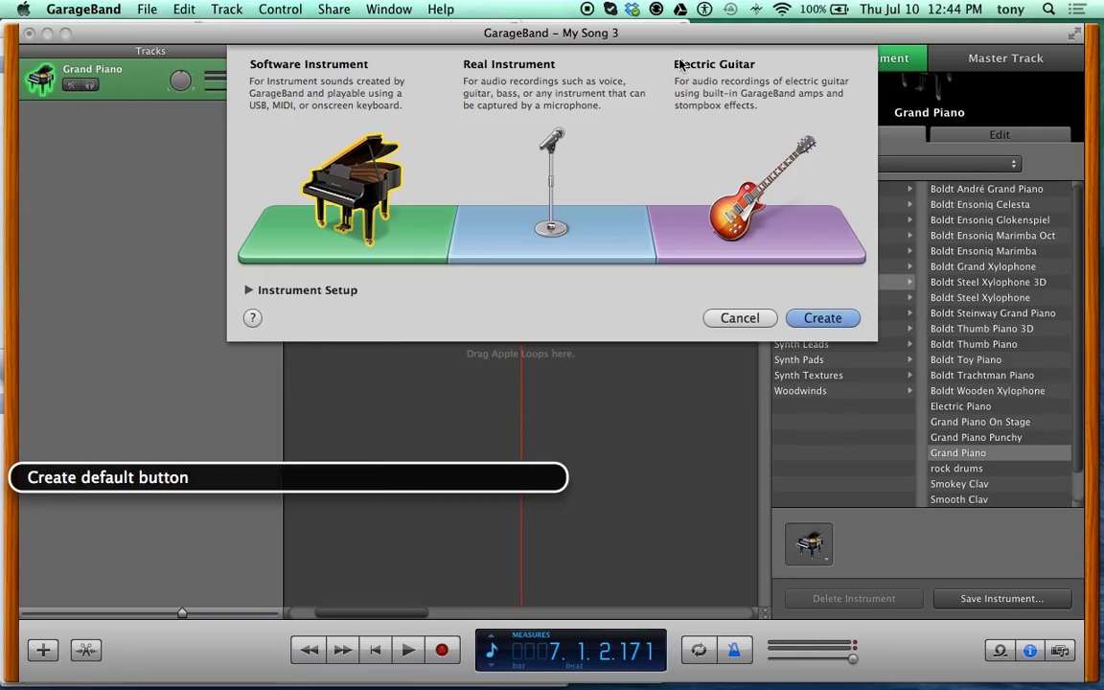
key("ctrl+alt+space")
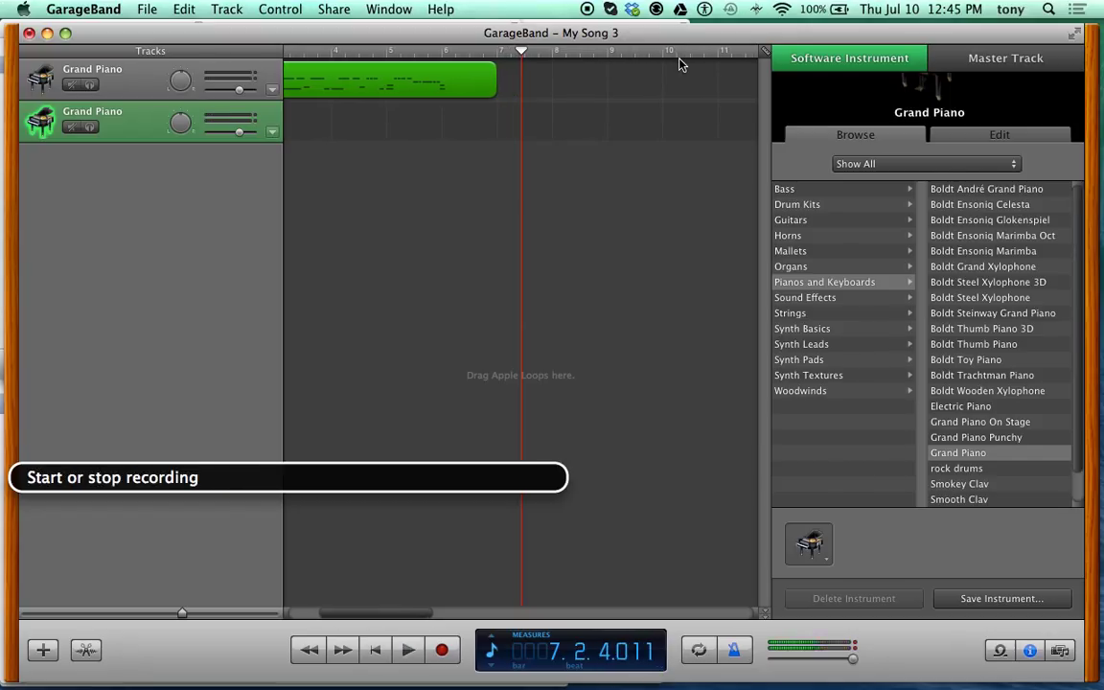
- Go to the track info group and show the new Grand Piano track's Edit settings
key("Tab")
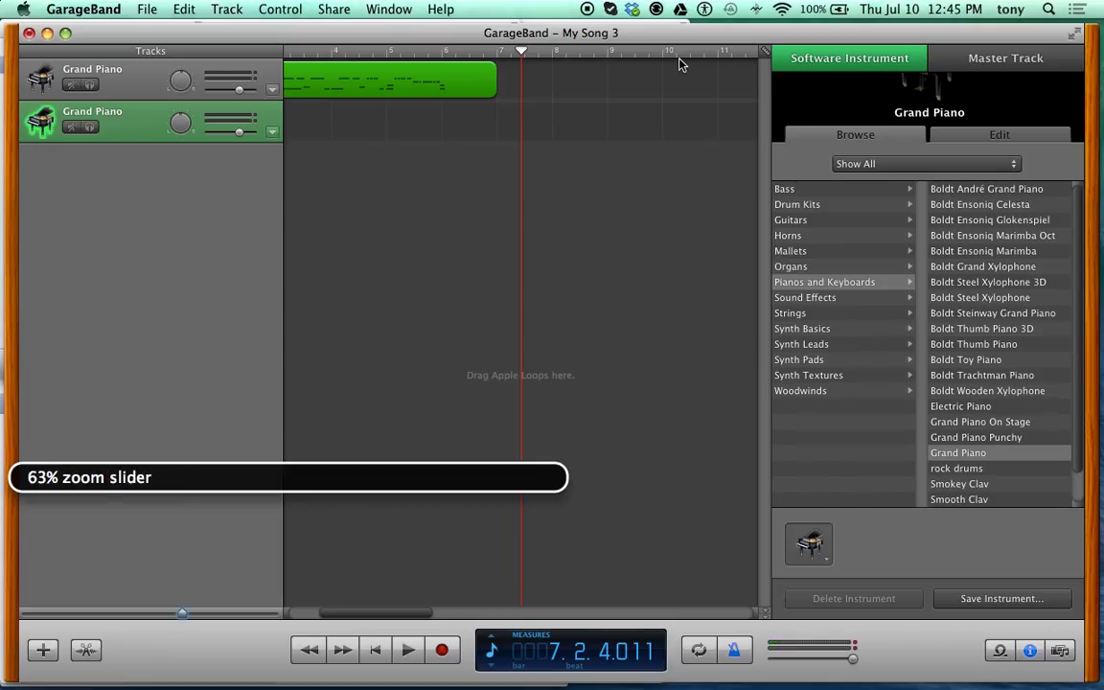
key("Tab")
key("Tab")
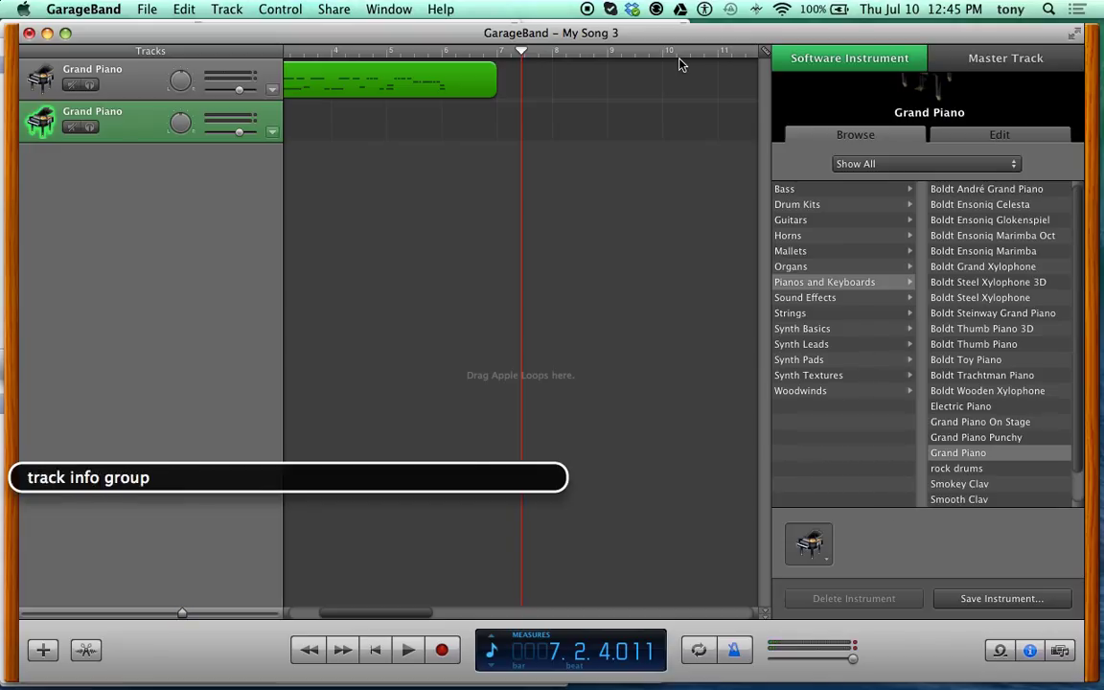
key("ctrl+alt+shift+Down")
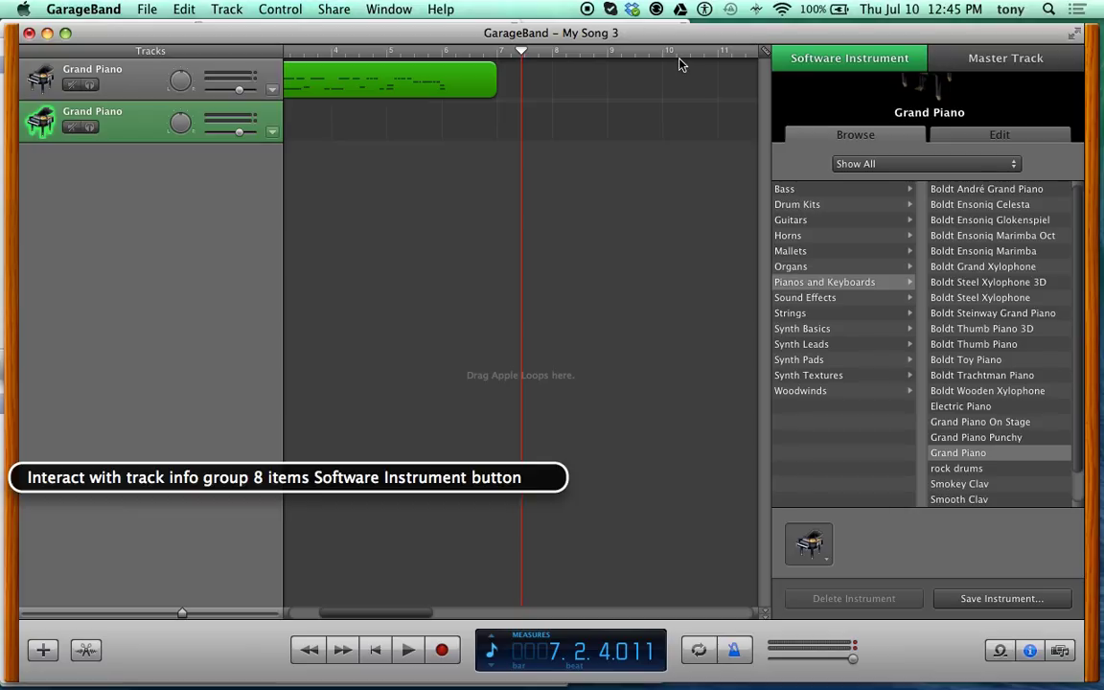
key("ctrl+alt+Right")
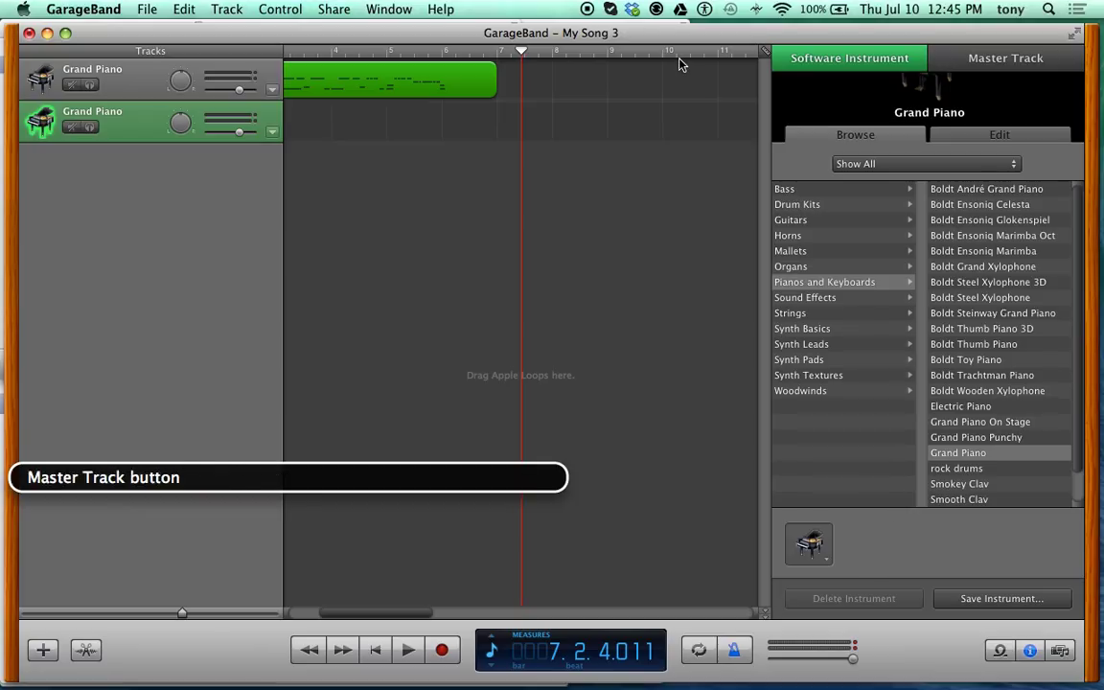
key("ctrl+alt+Right")
key("ctrl+alt+Right")
key("ctrl+alt+Right")
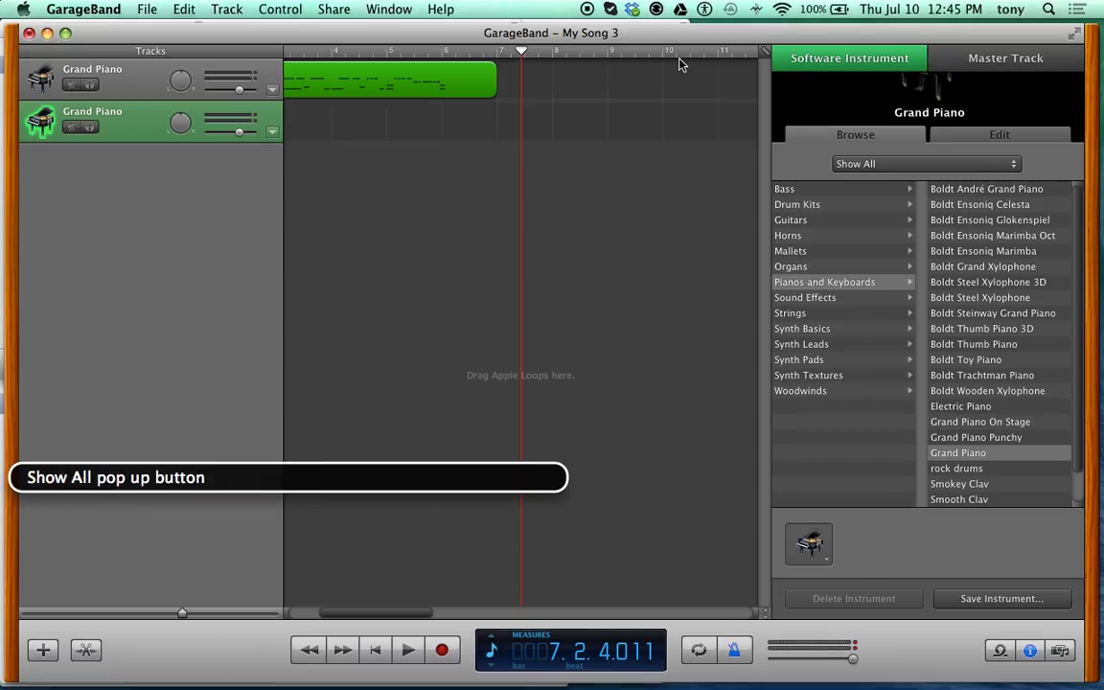
key("ctrl+alt+Left")
key("ctrl+alt+space")
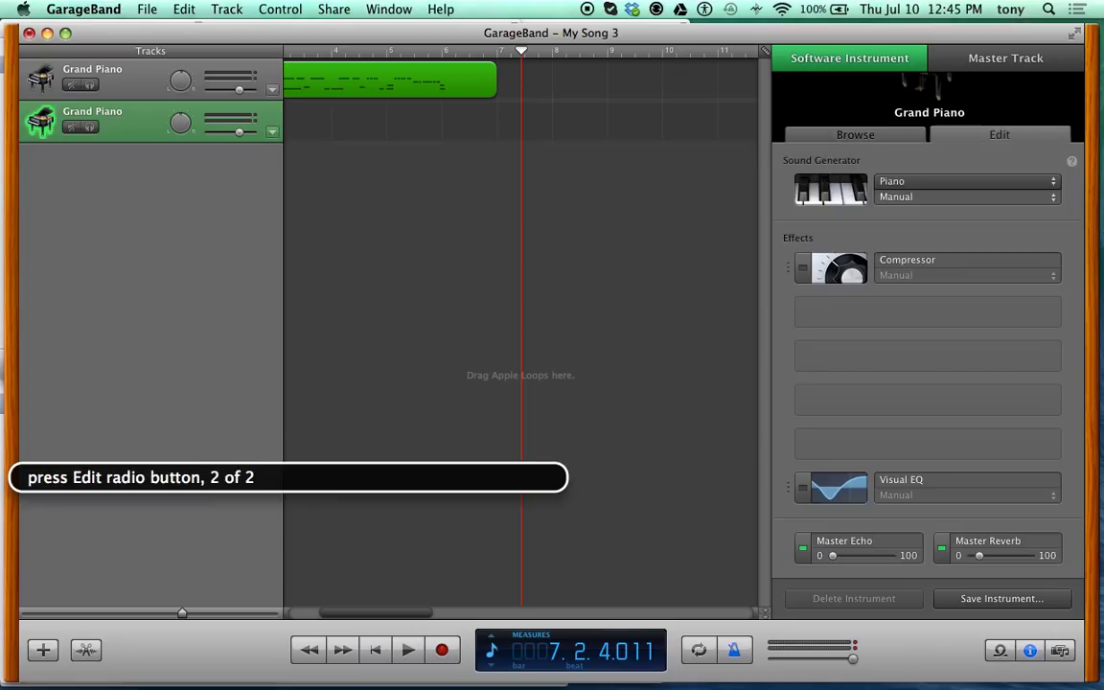
- Set the second Grand Piano track's sound generator to Analog Mono
key("ctrl+alt+Right")
key("ctrl+alt+Right")
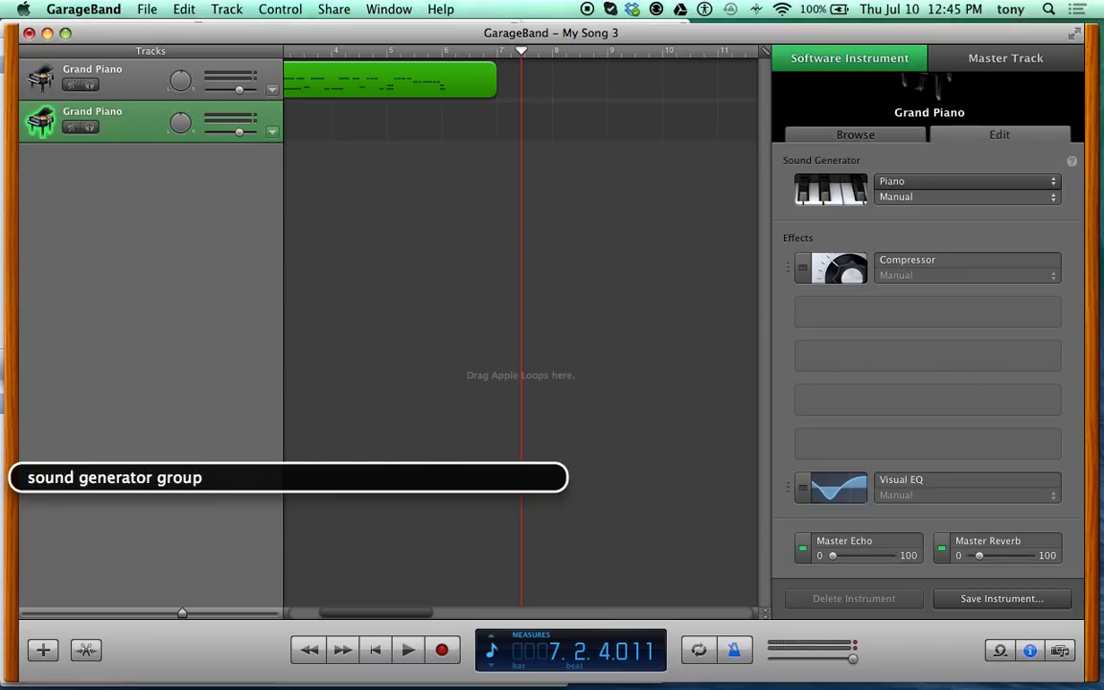
key("ctrl+alt+shift+Down")
key("ctrl+alt+Right")
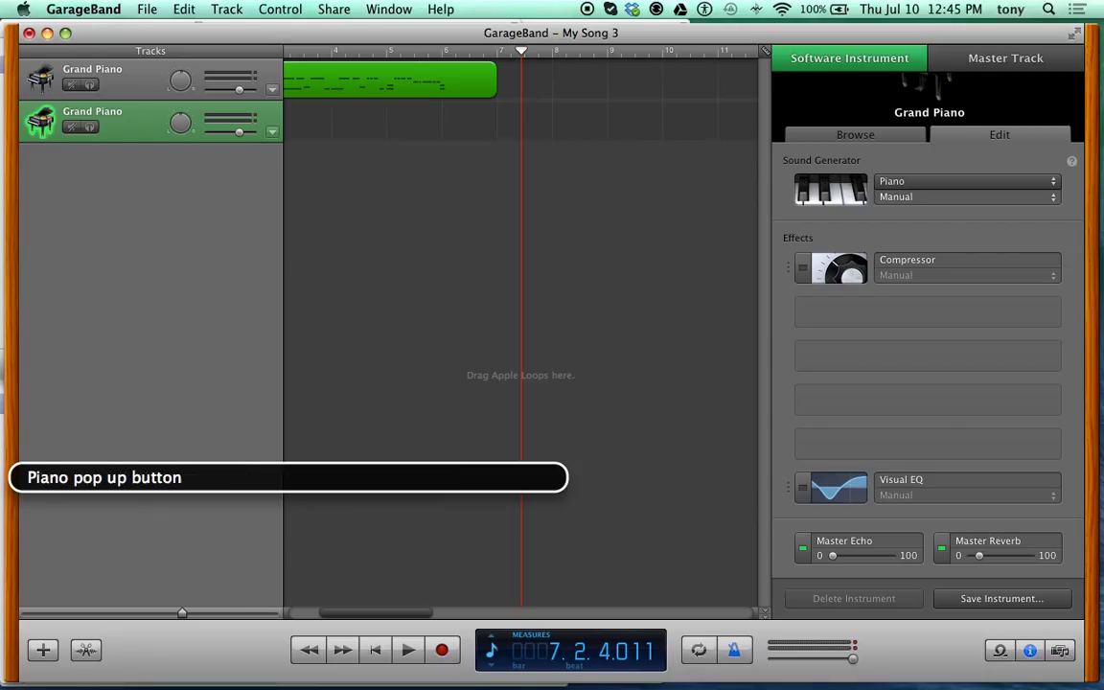
key("ctrl+alt+space")
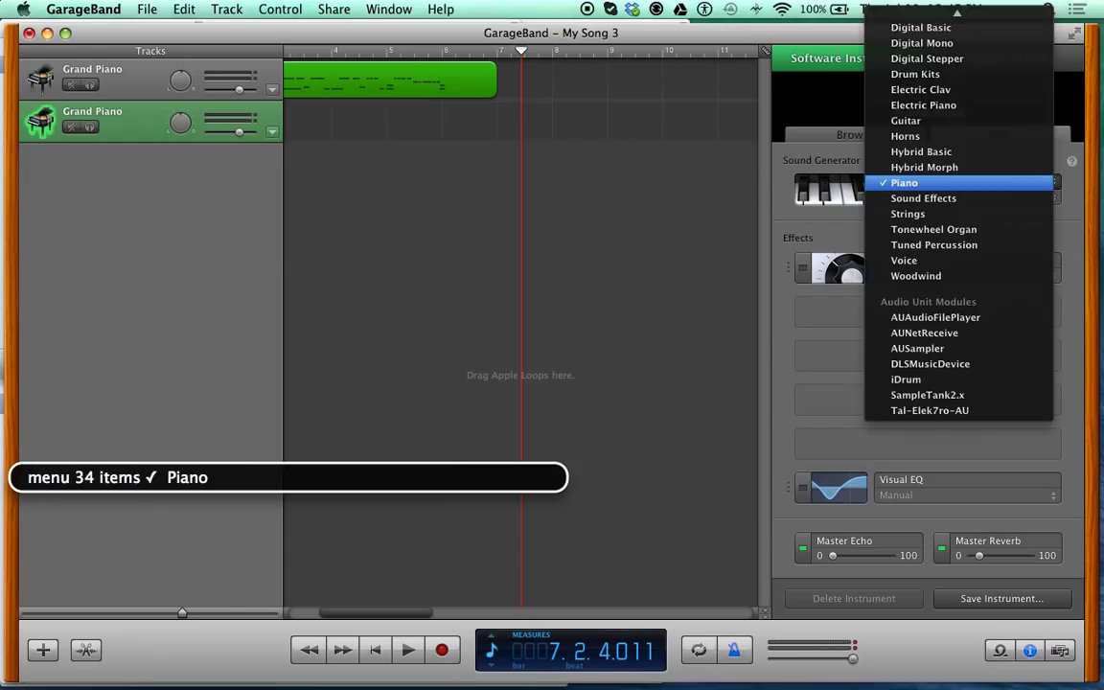
key("a")
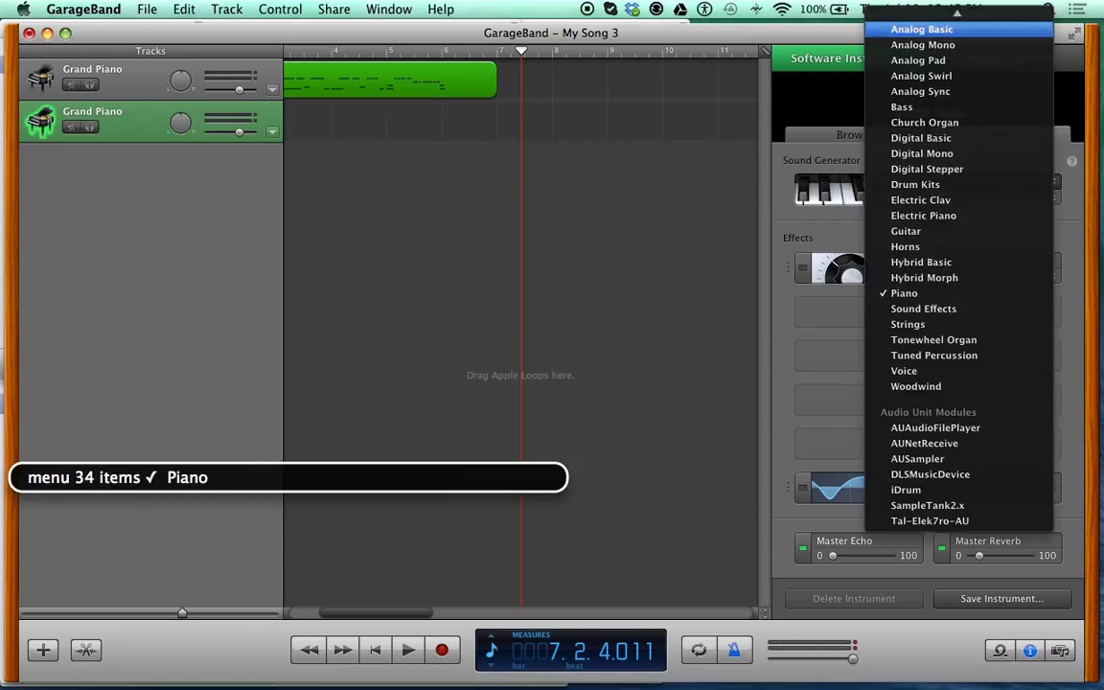
key("Down")
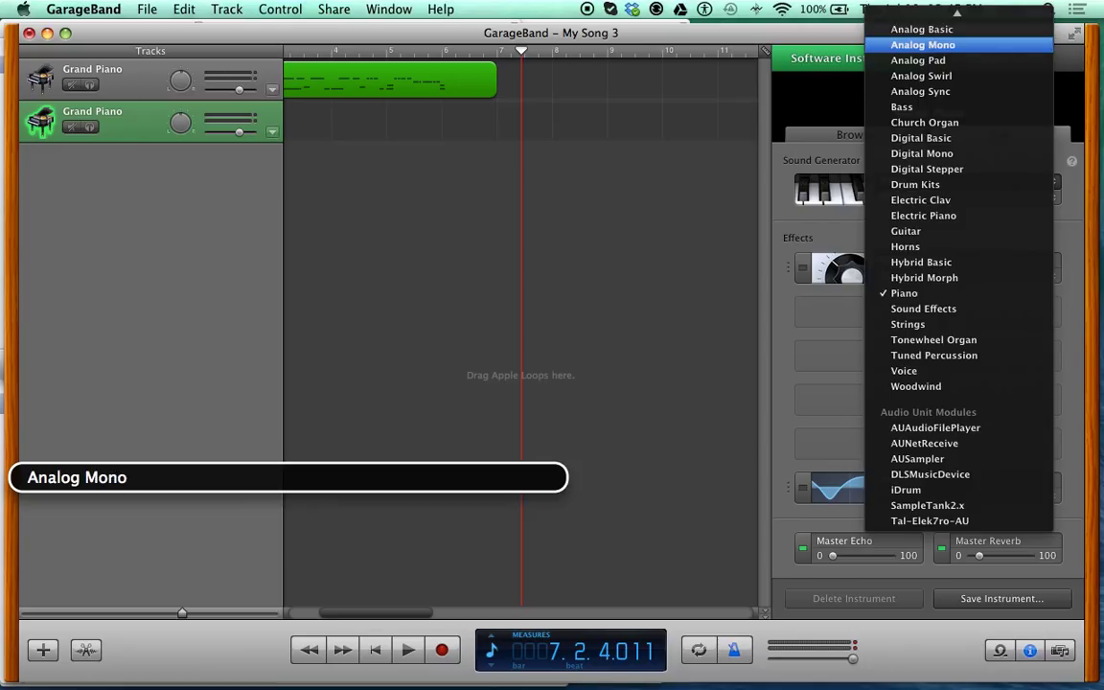
key("Return")
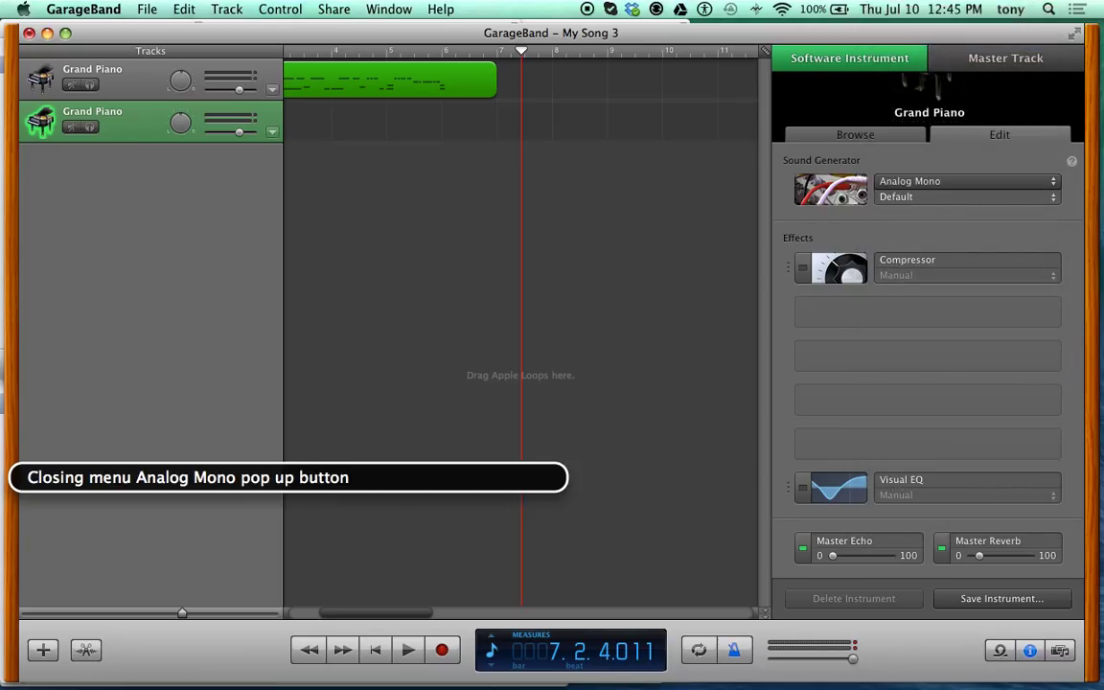
- Return the playhead to the beginning of the song and leave the sound generator group
key("a")
key("Home")
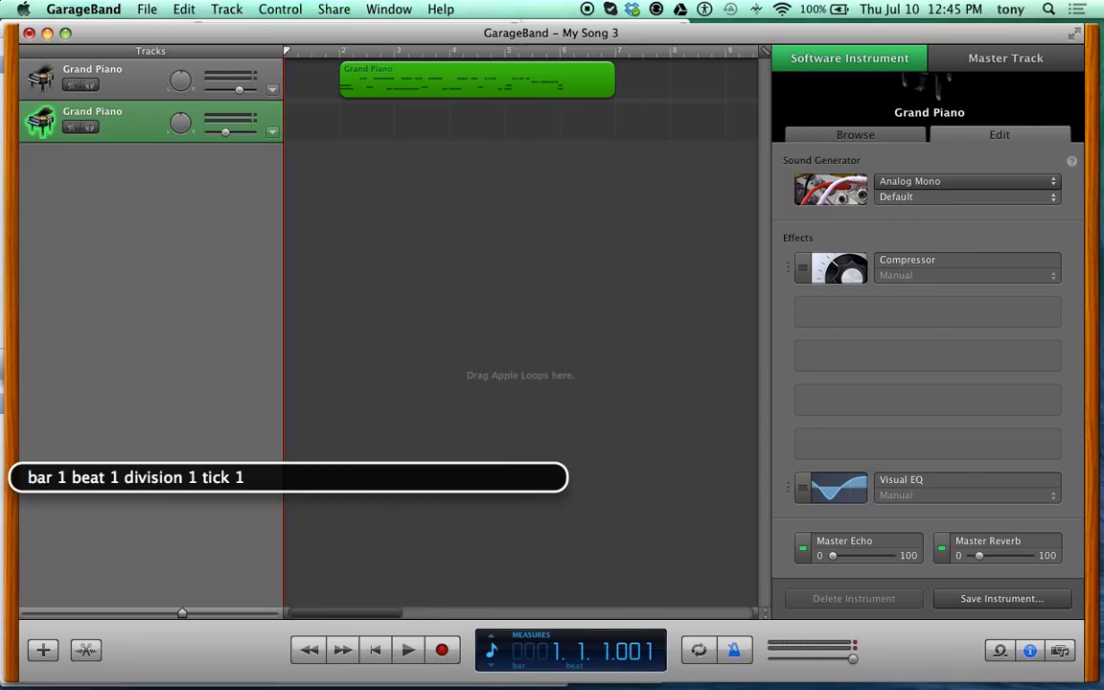
key("ctrl+alt+shift+Up")
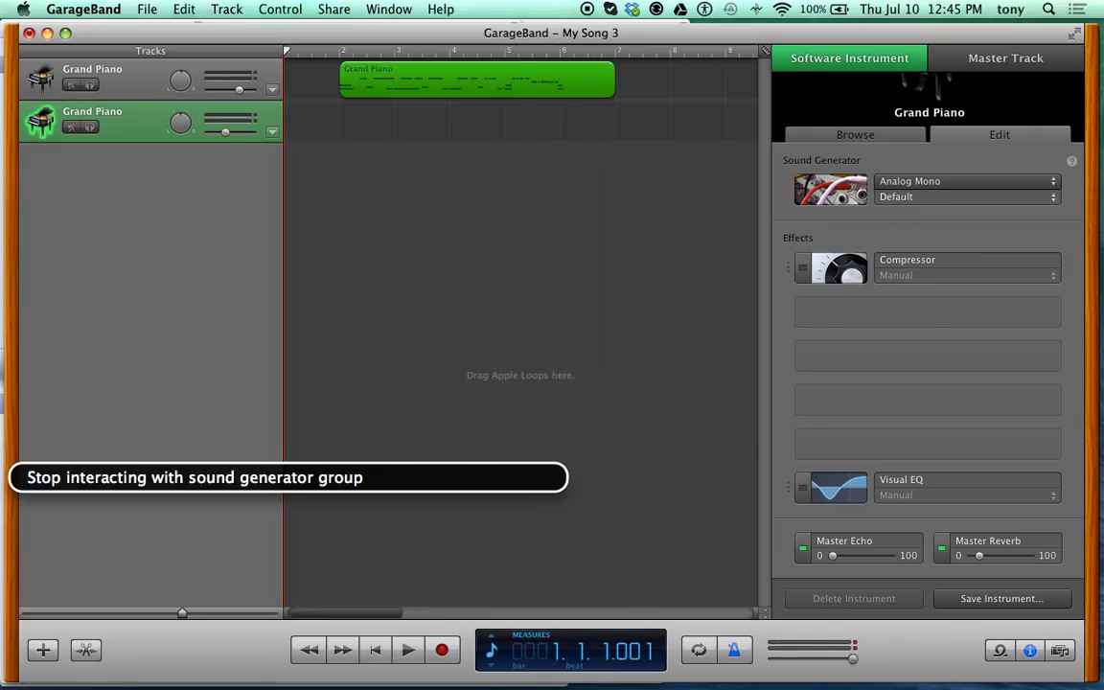
key("super+Tab")
key("space")
key("super+Tab")
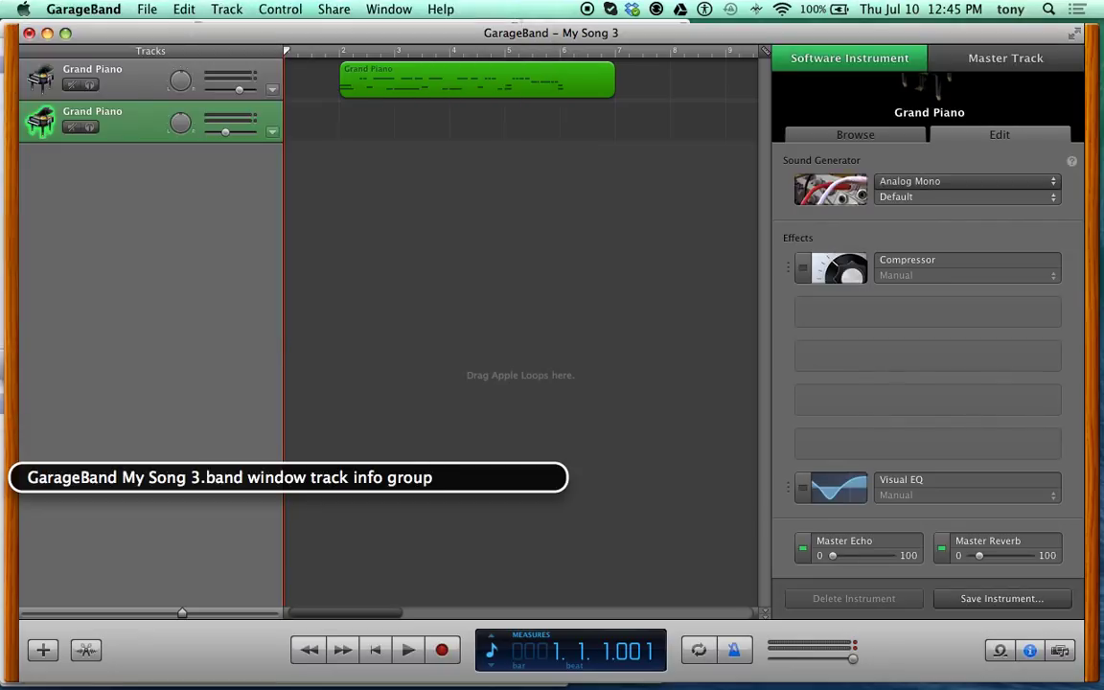
- Raise the system volume and record an Analog Mono part on the second track from the song's beginning, stopping in bar 7
key("ctrl+alt+Right")
key("ctrl+alt+Right")
key("ctrl+alt+Right")
key("ctrl+alt+Right")
key("ctrl+alt+Right")
key("ctrl+alt+Right")
key("ctrl+alt+Right")
key("ctrl+alt+Right")
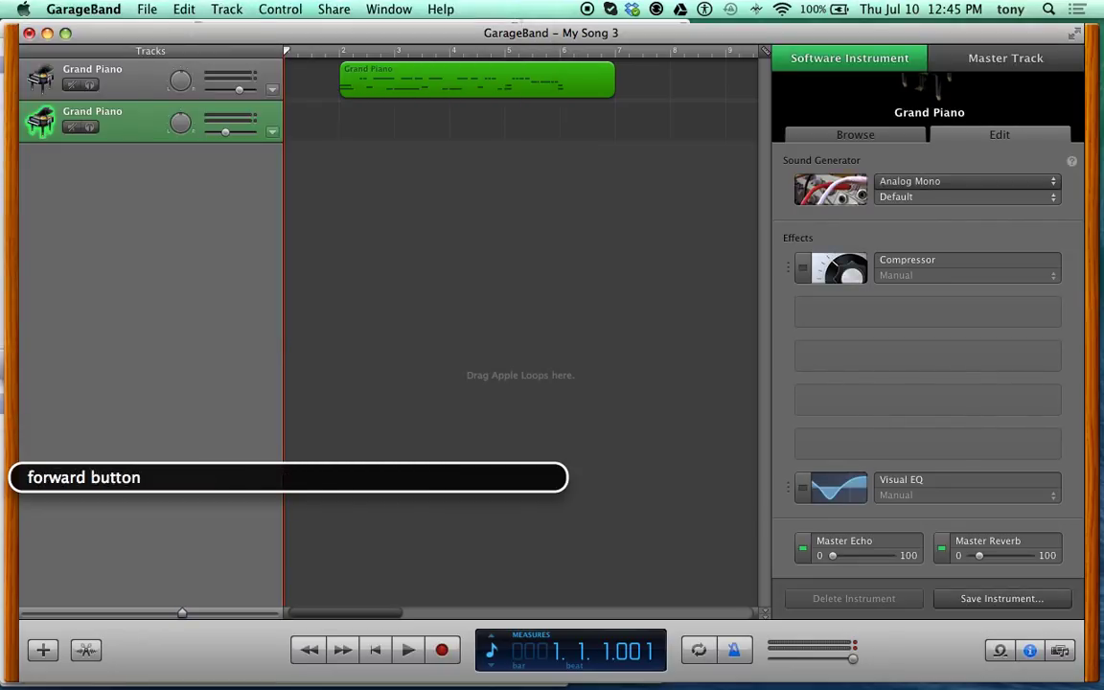
key("ctrl+alt+Right")
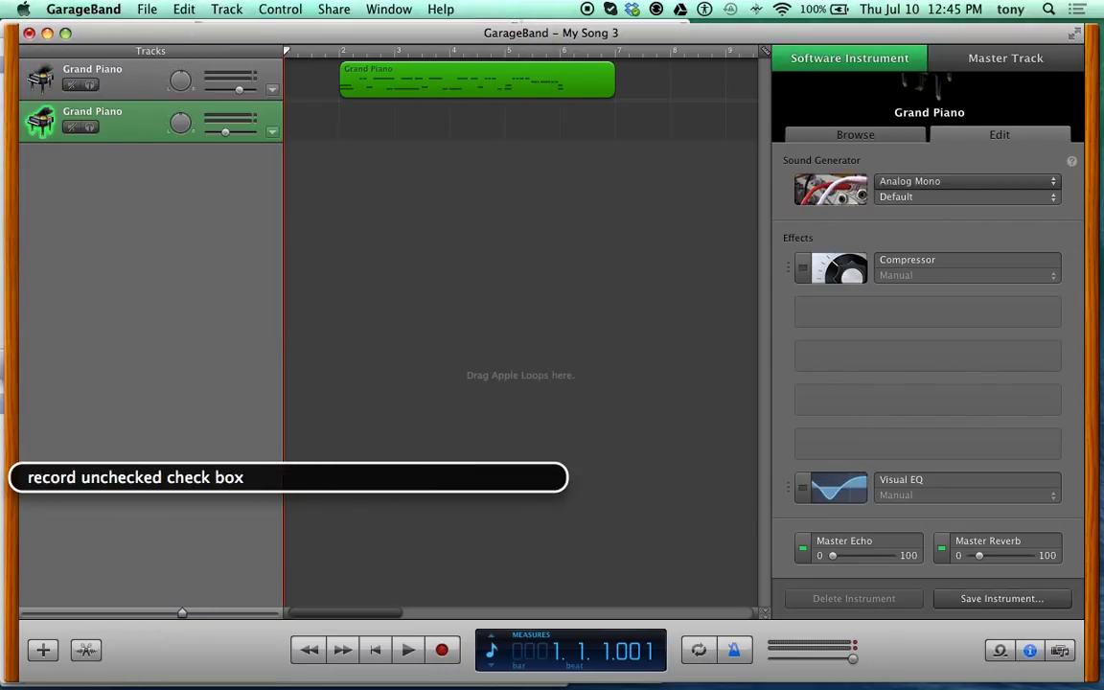
key("XF86AudioRaiseVolume")
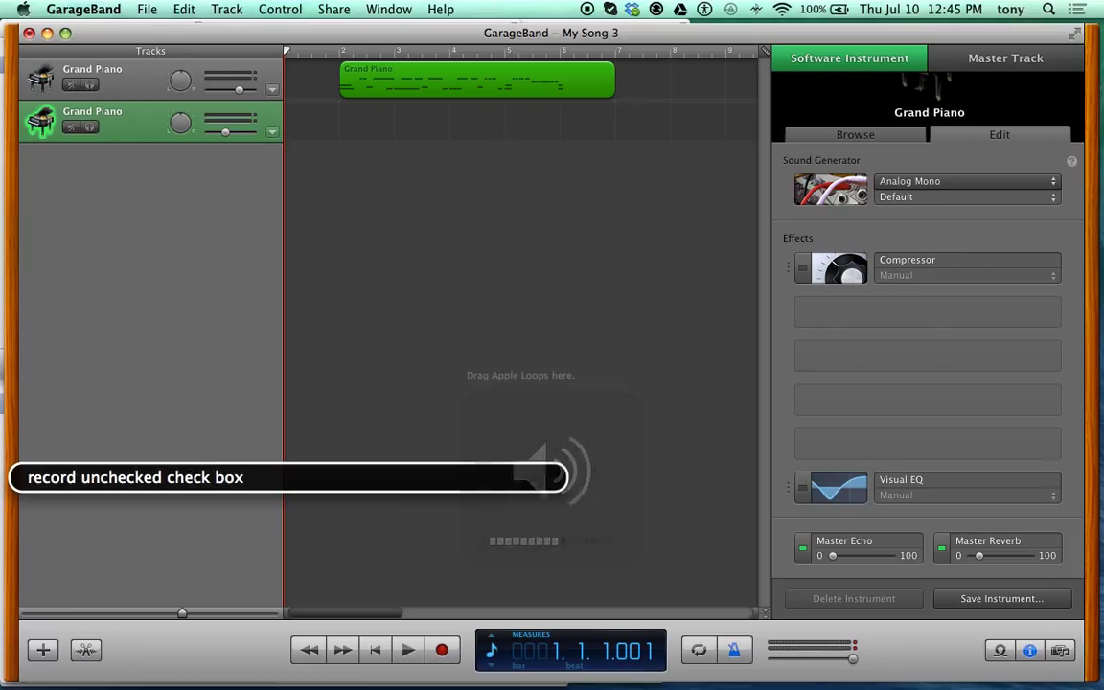
key("ctrl+alt+space")
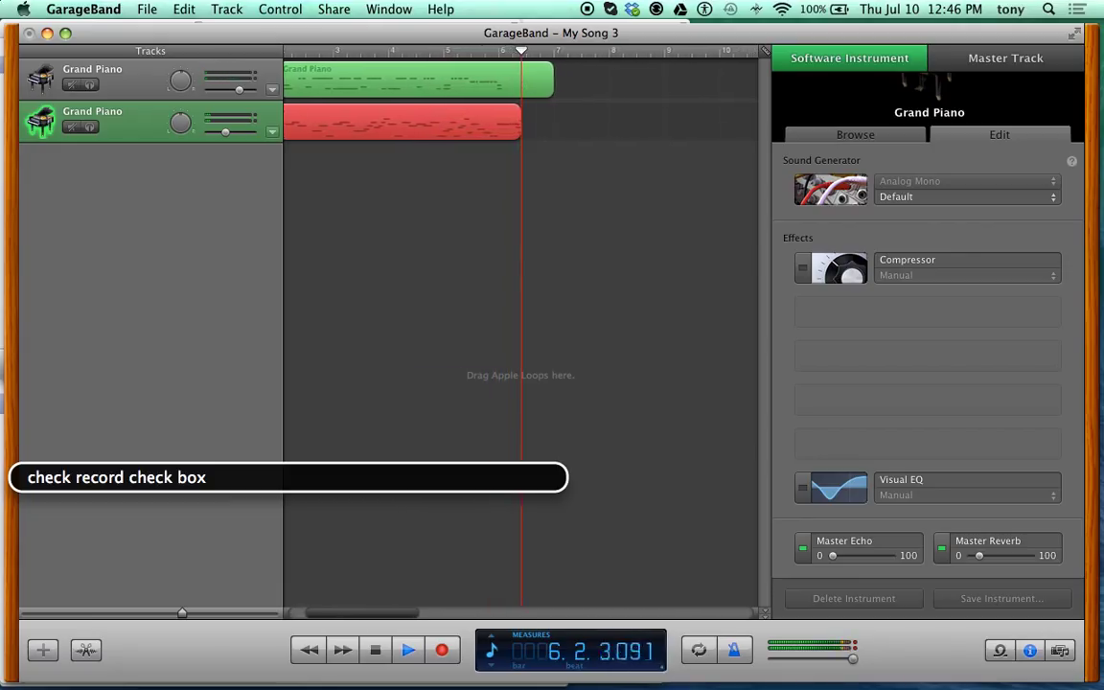
key("space")
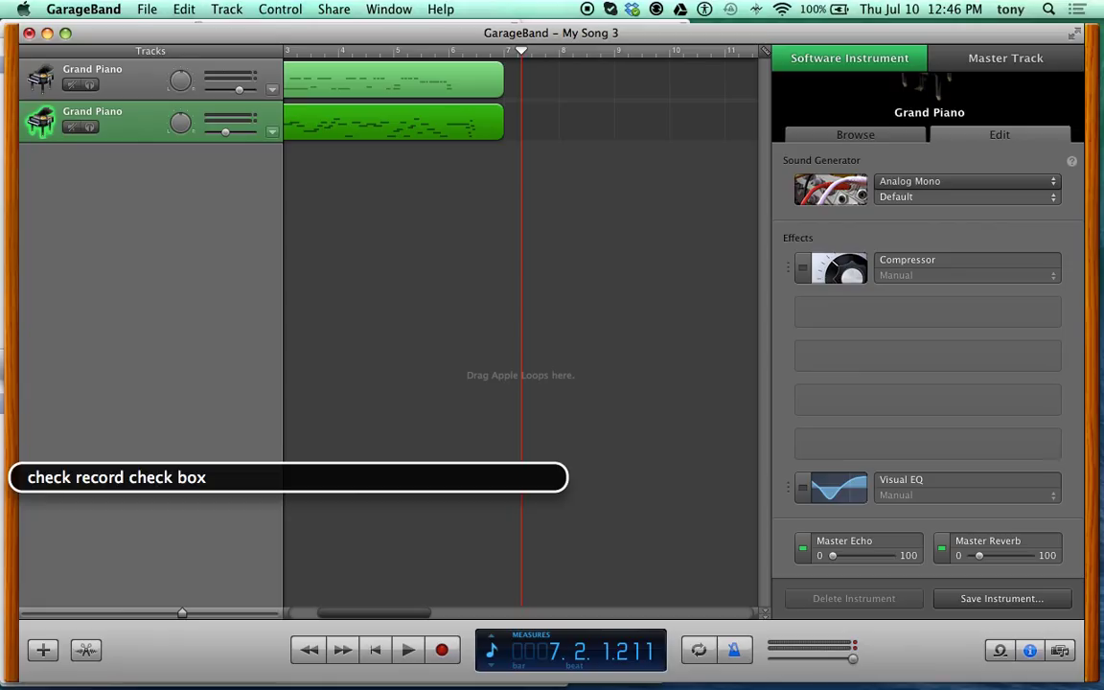
- Play both recorded regions back from the beginning of the song and stop in bar 7
key("Return")
key("space")
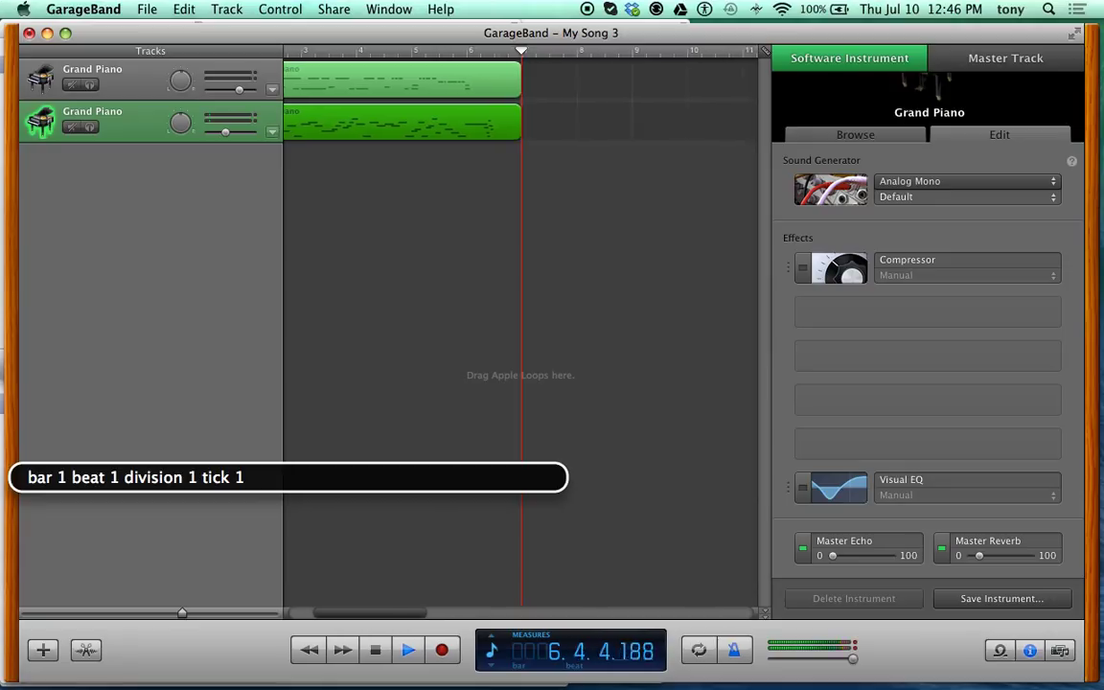
key("space")
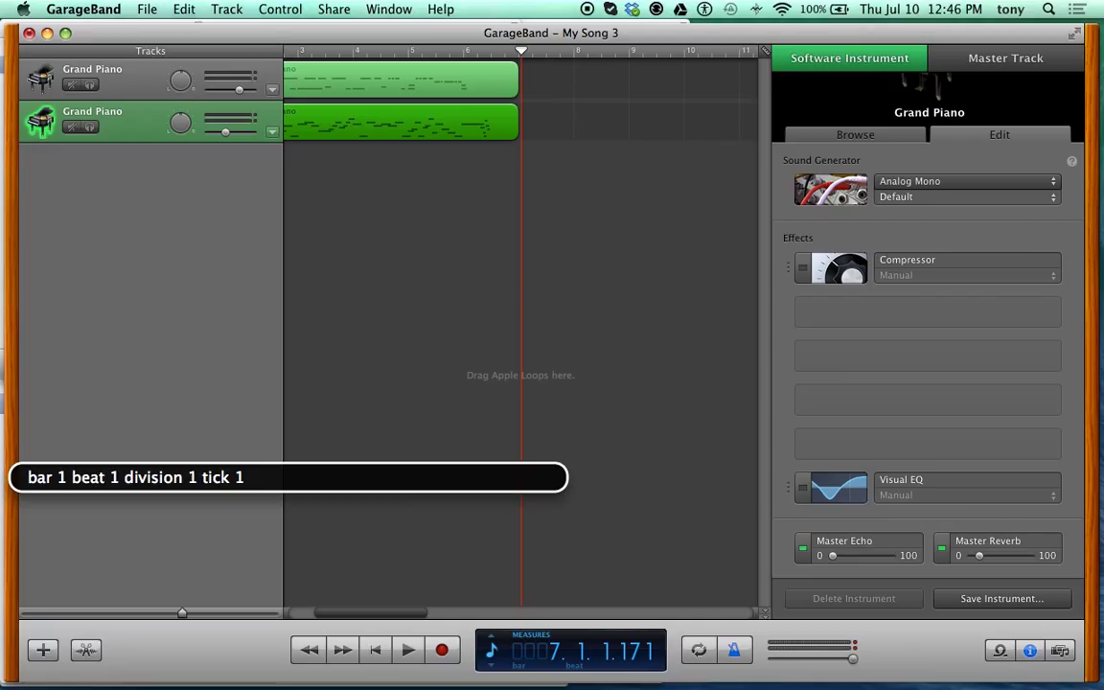
- Create a third track of the Software Instrument type
key("alt+super+n")
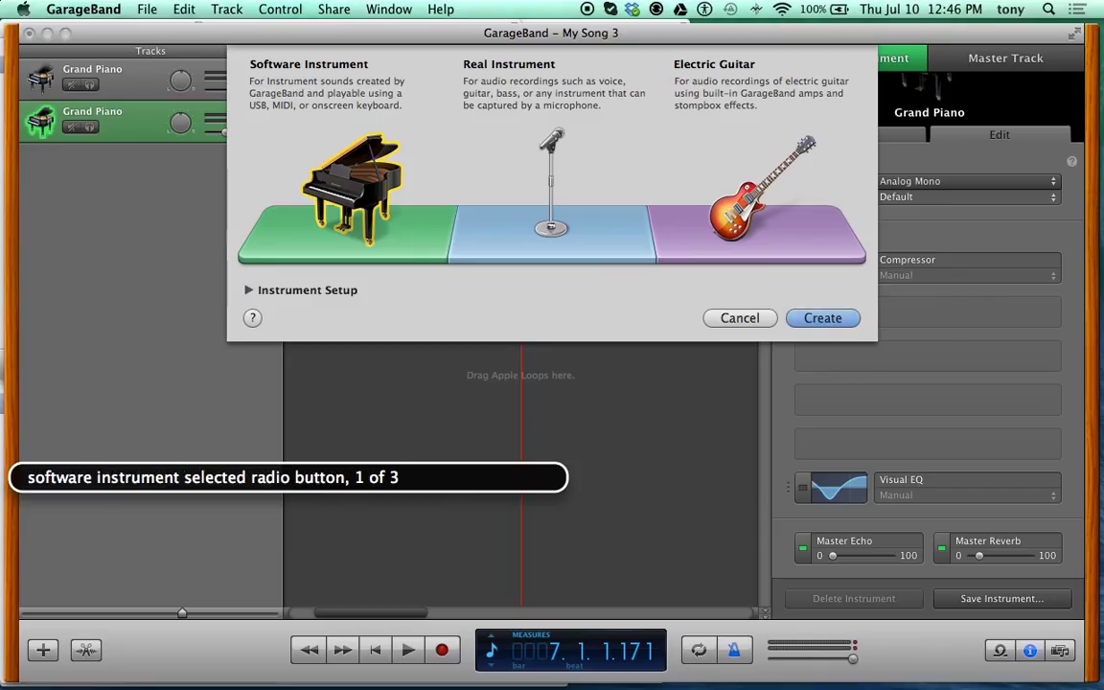
key("ctrl+alt+Right")
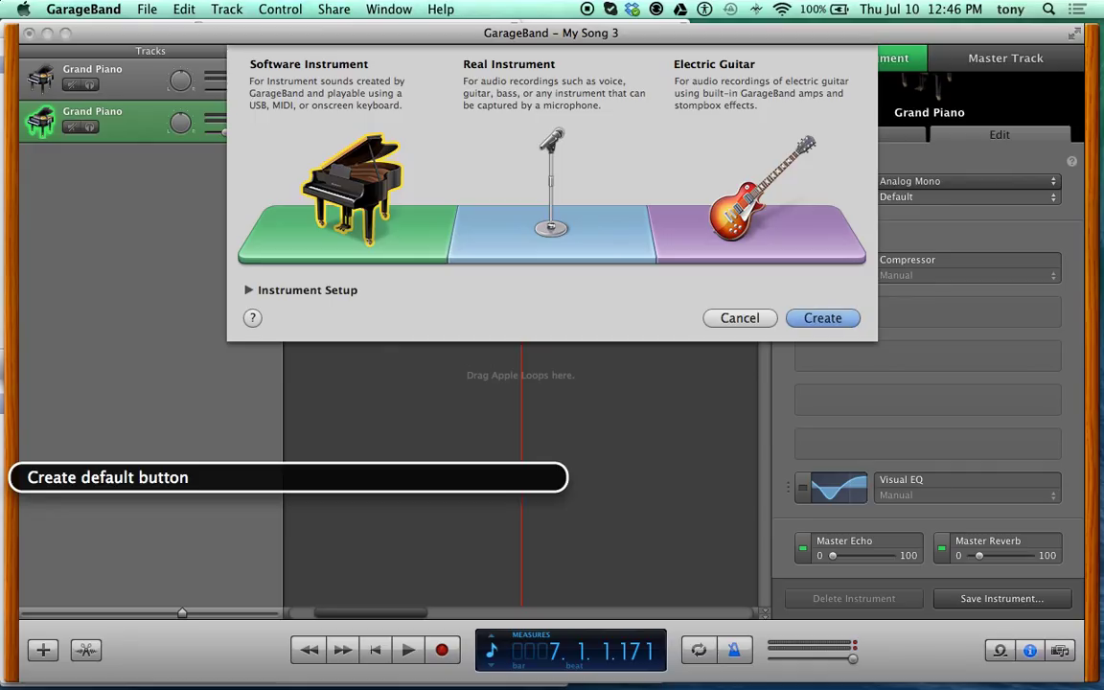
key("ctrl+alt+space")
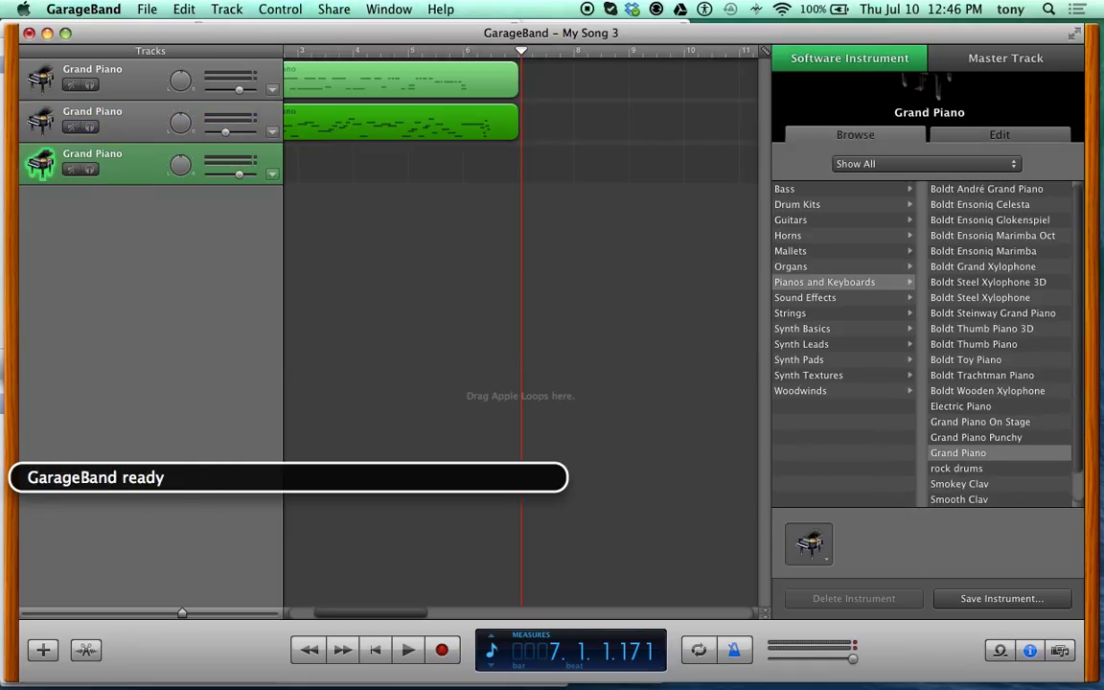
- Move into the track info group of the new third track, to its Software Instrument control
key("Tab")
key("Tab")
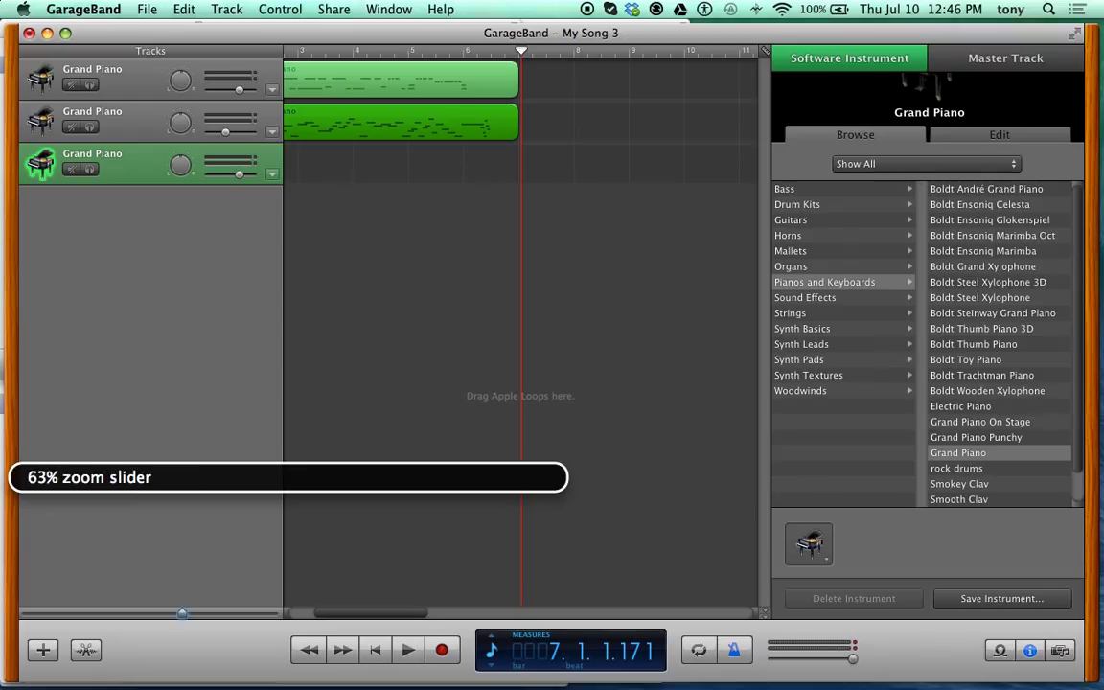
key("Tab")
key("Tab")
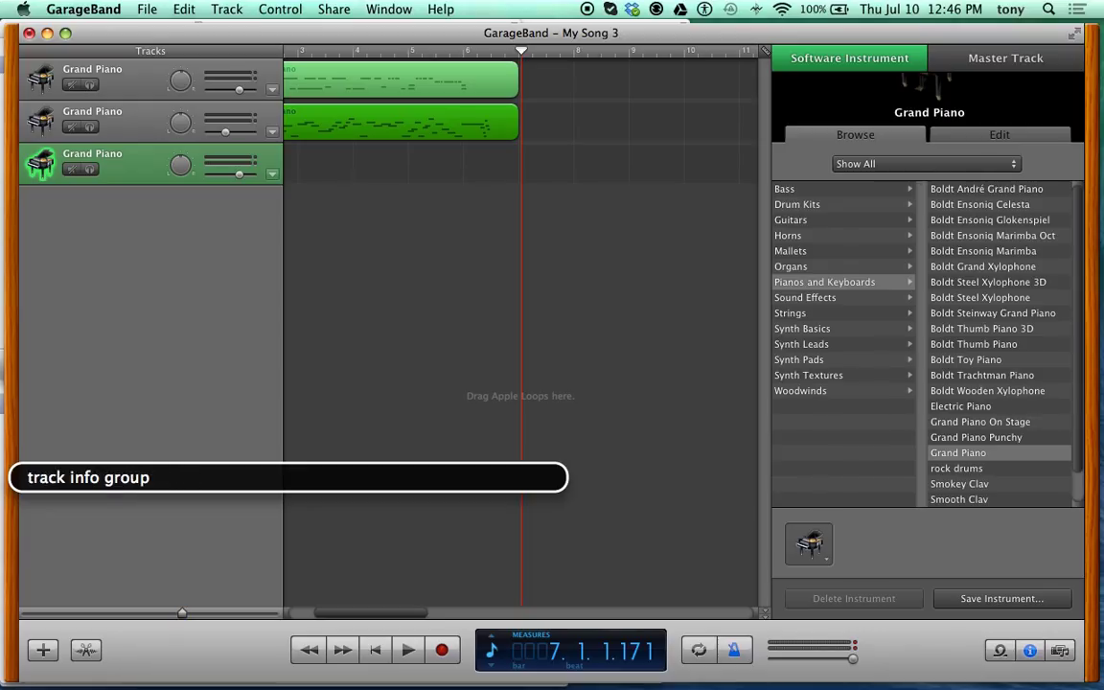
key("Tab")
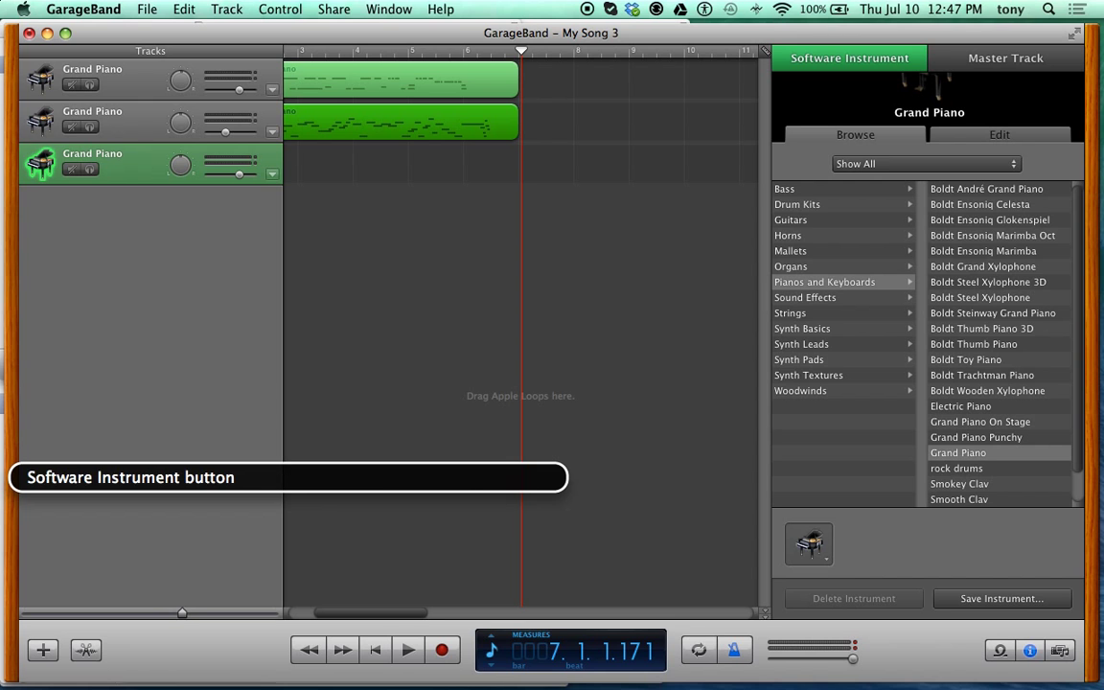
- Open VoiceOver Utility, check the audio ducking and positional audio options in its Sound settings, and quit it to return to GarageBand
key("ctrl+alt+F8")
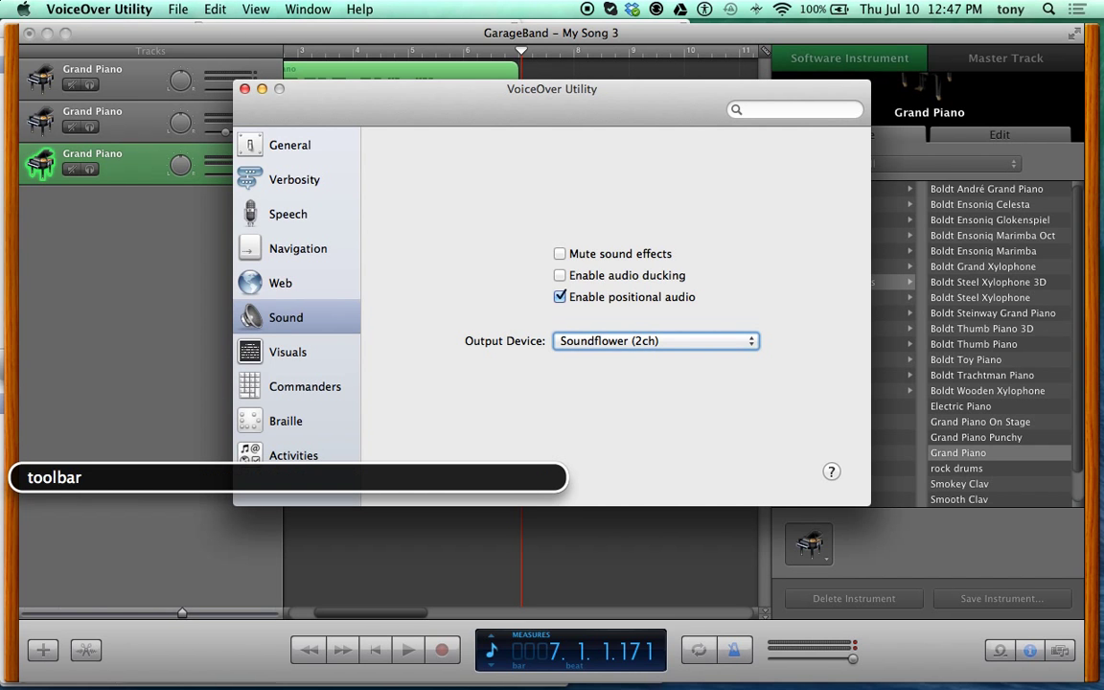
key("Tab")
key("Tab")
key("Tab")
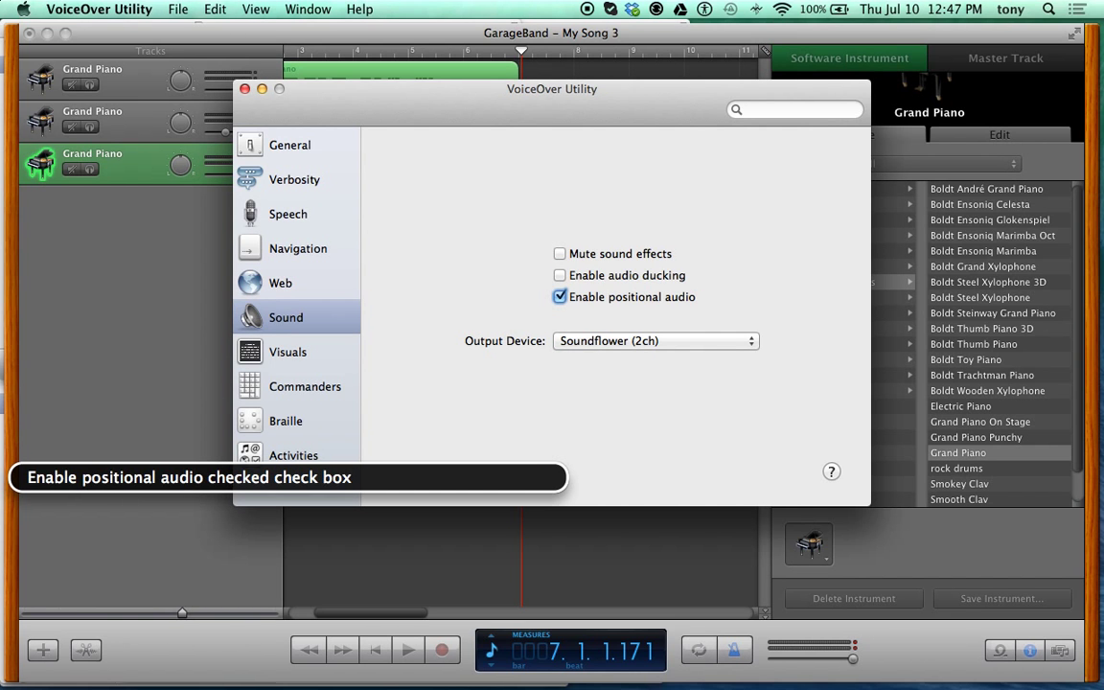
key("Tab")
key("super+q")
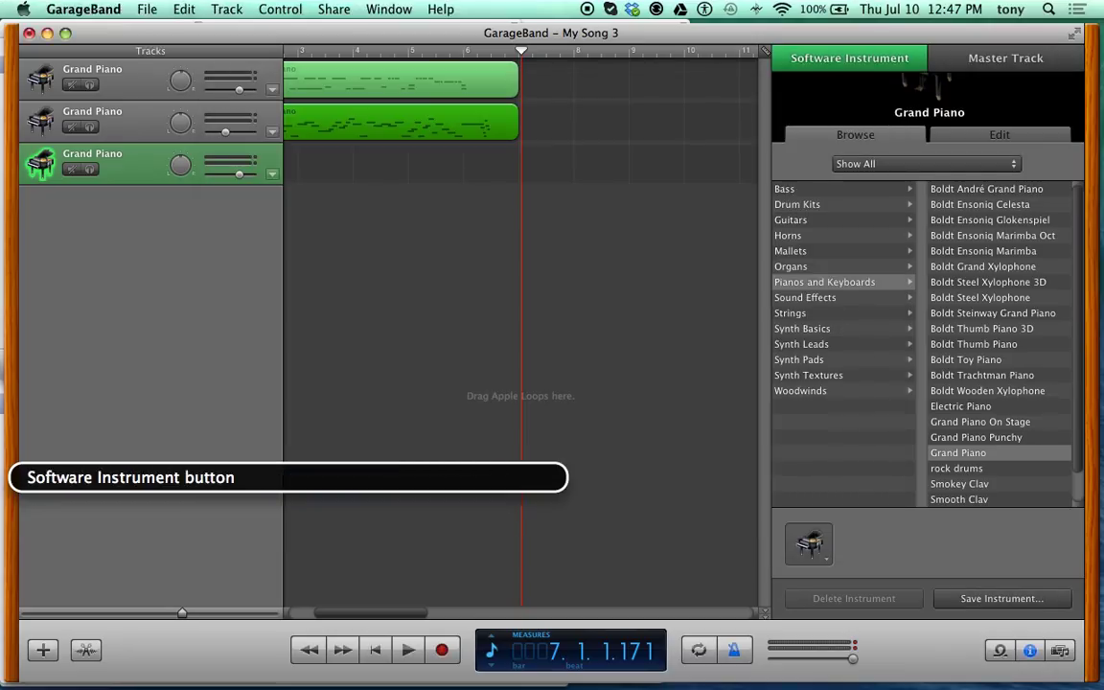
- Show the Edit settings of the third Grand Piano track
key("ctrl+alt+Right")
key("ctrl+alt+Right")
key("ctrl+alt+Right")
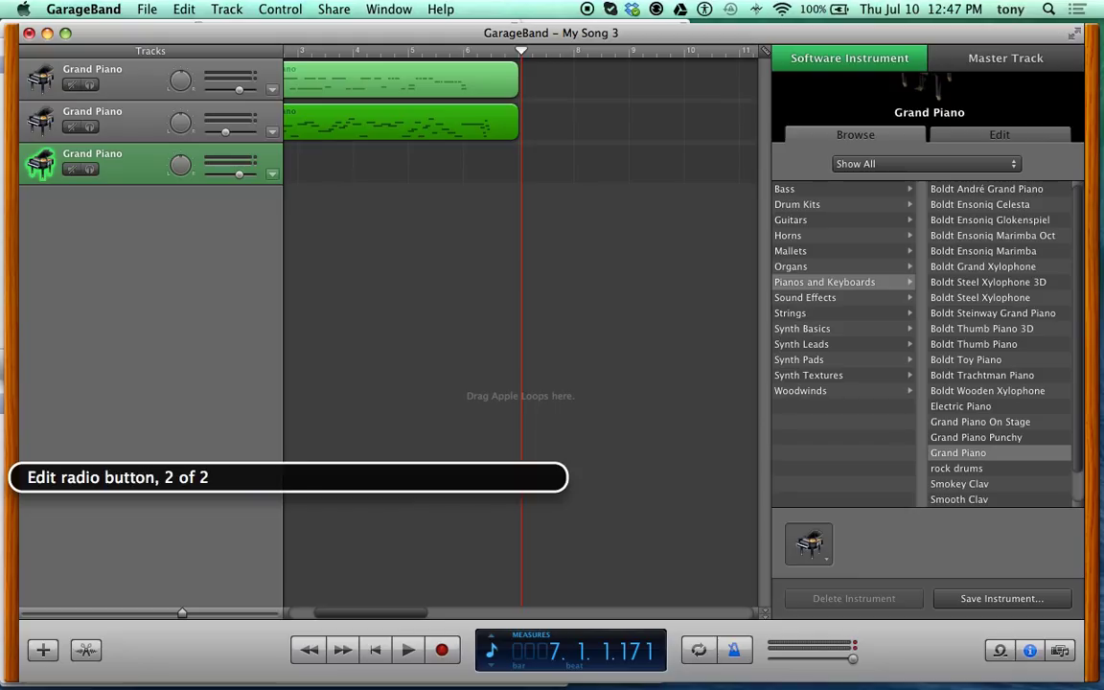
key("ctrl+alt+space")
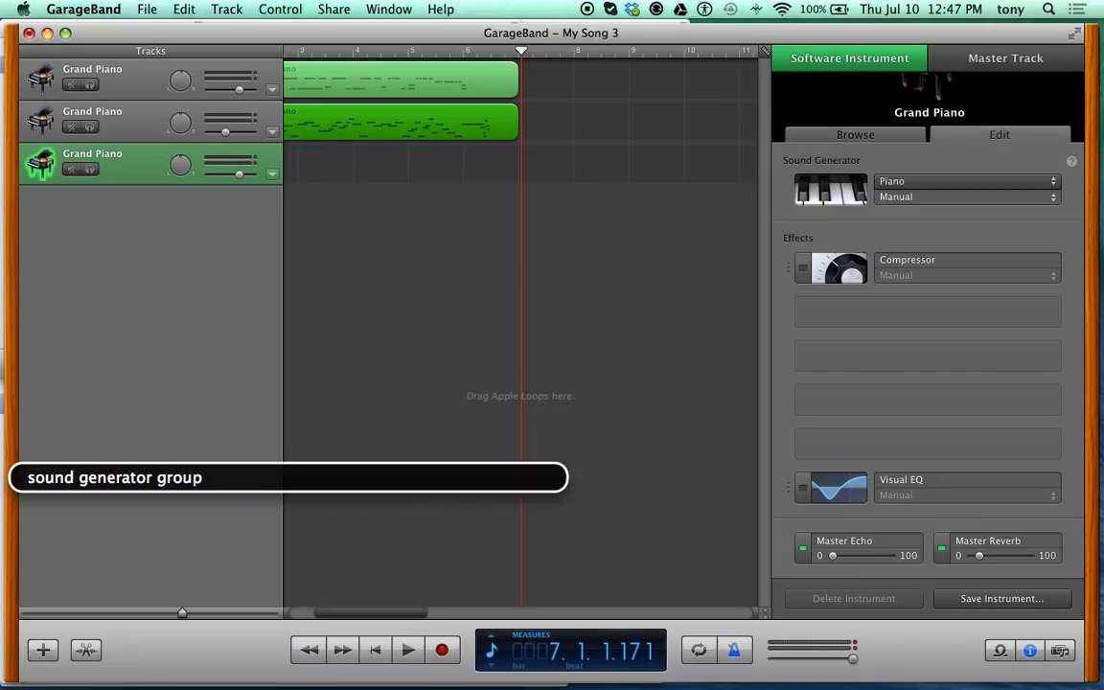
- Set the third track's sound generator to Analog Pad
key("ctrl+alt+shift+Down")
key("ctrl+alt+Left")
key("ctrl+alt+space")
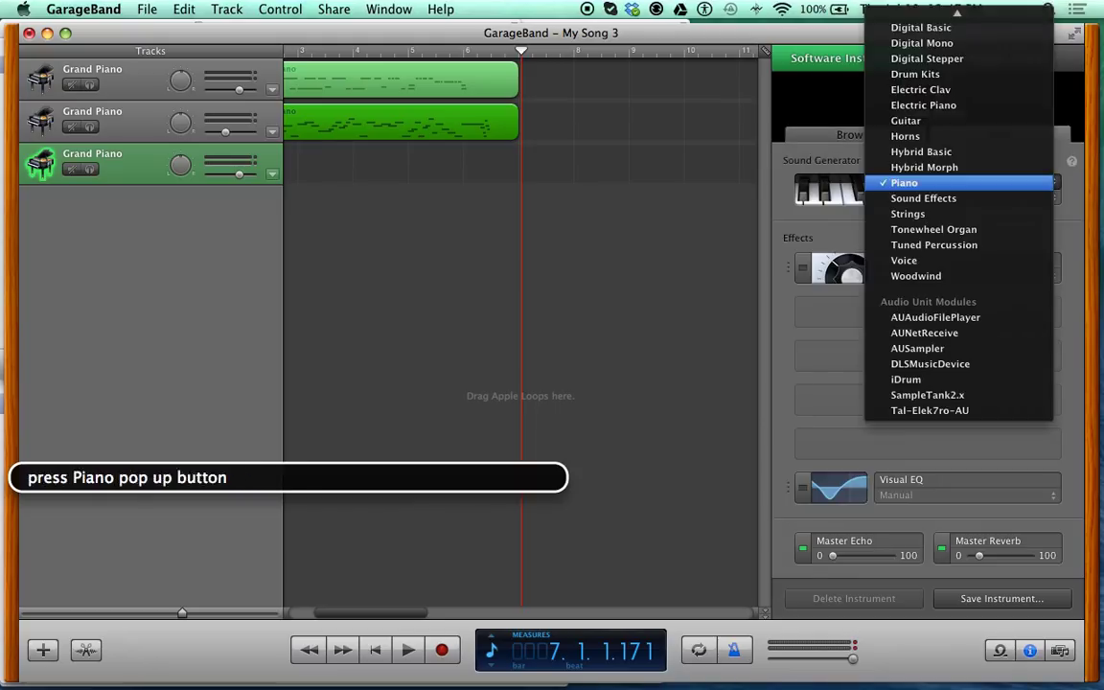
key("a")
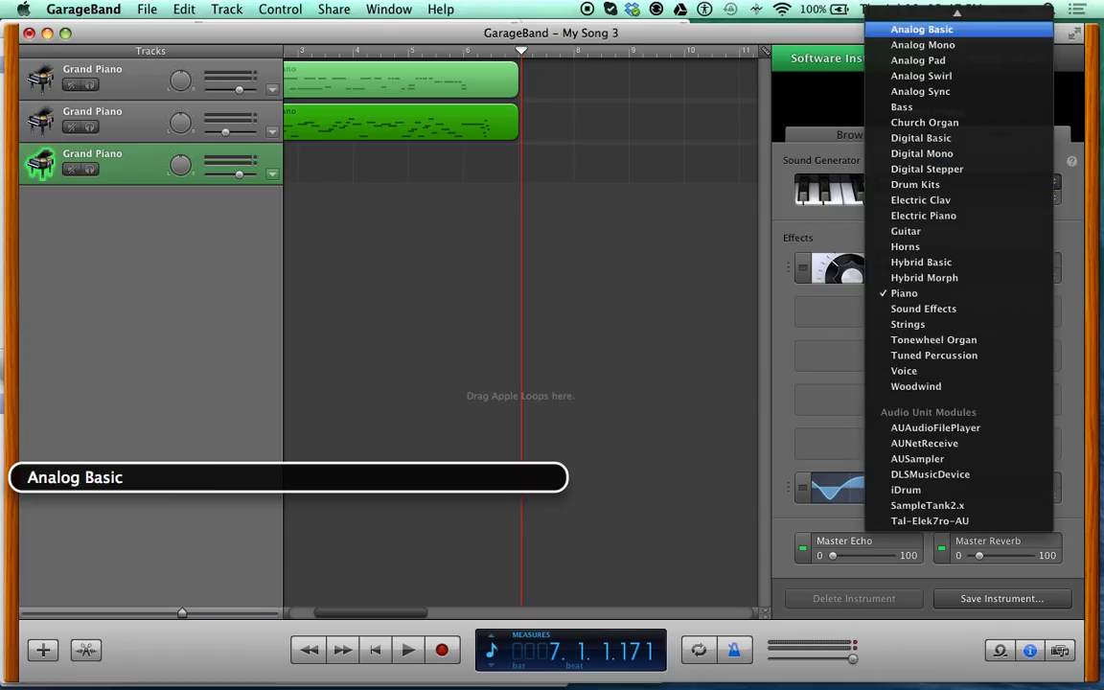
key("Down")
key("Down")
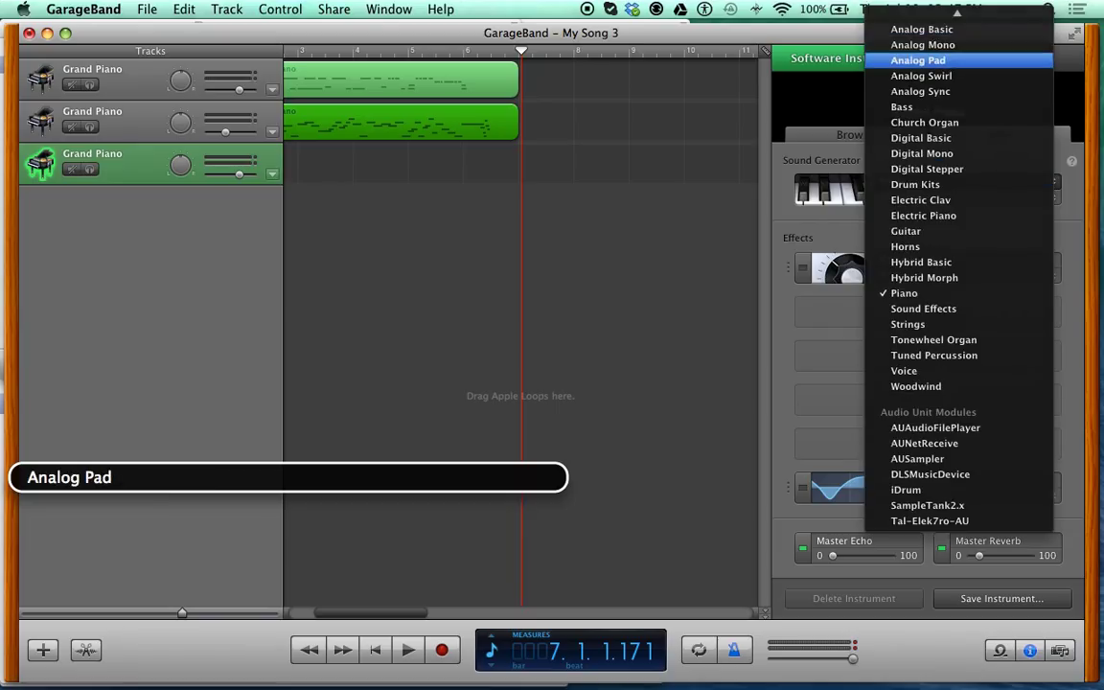
key("Return")
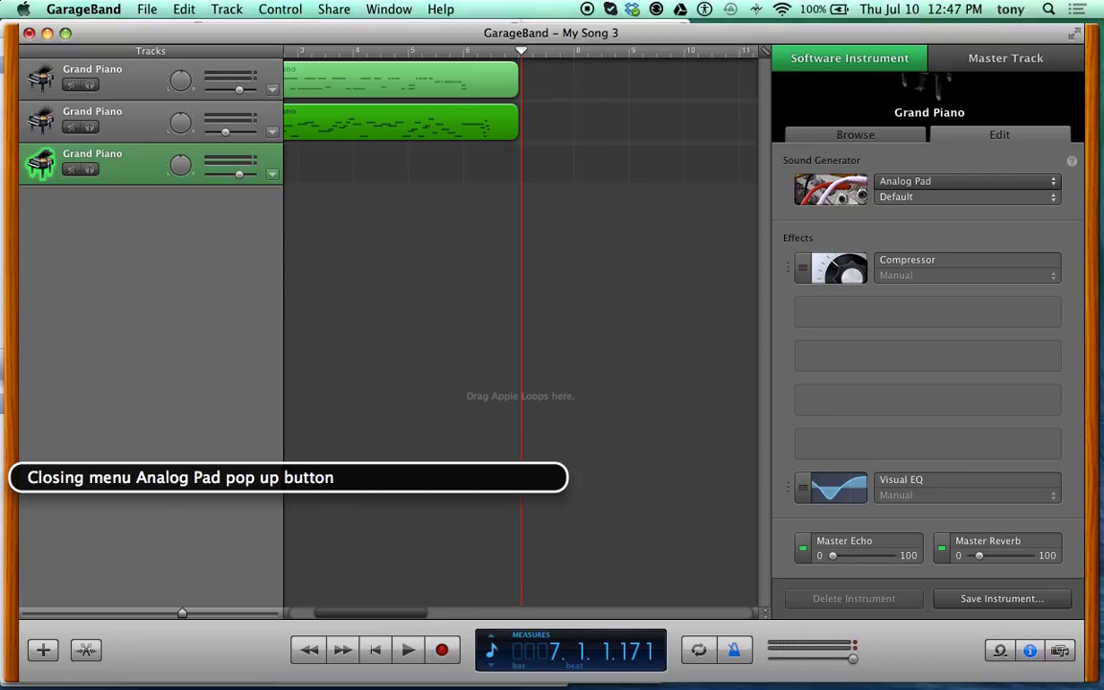
- Choose the Dancy Pad preset for the third track's Analog Pad sound generator
key("Tab")
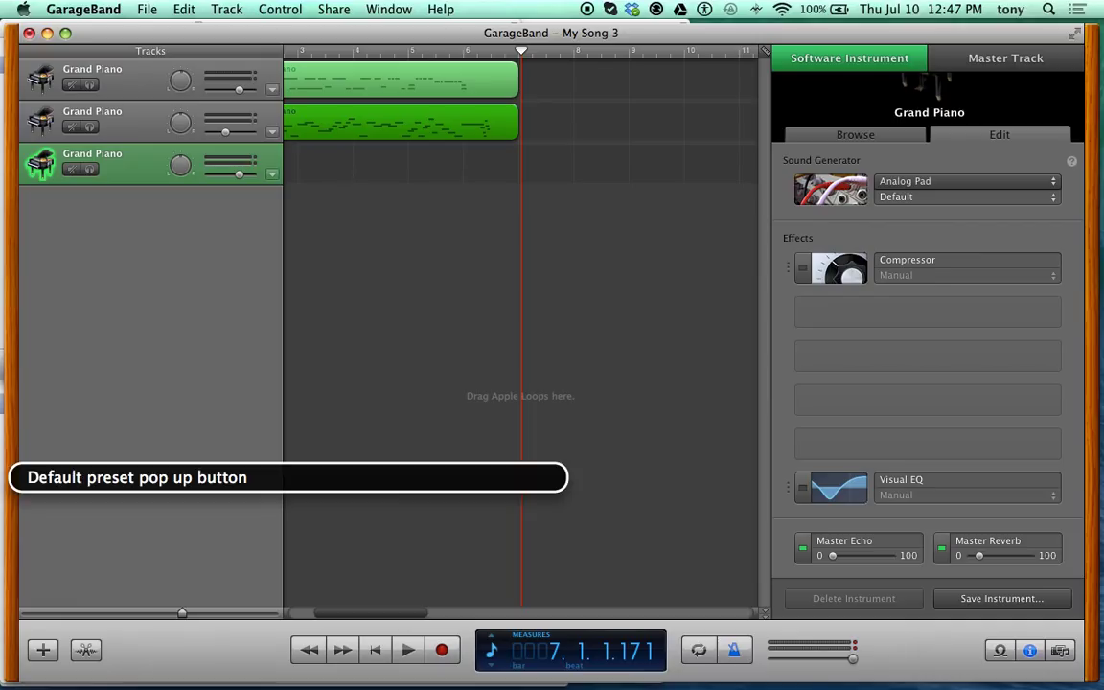
key("ctrl+alt+space")
key("d")
key("a")
key("Down")
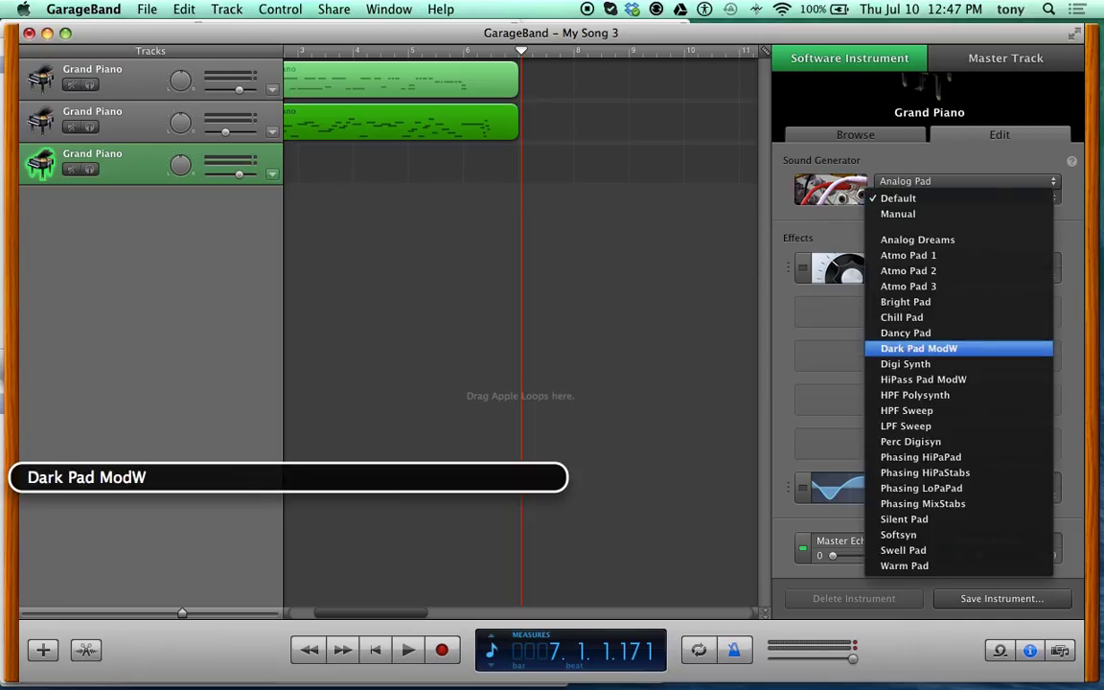
key("Up")
key("ctrl+alt+space")
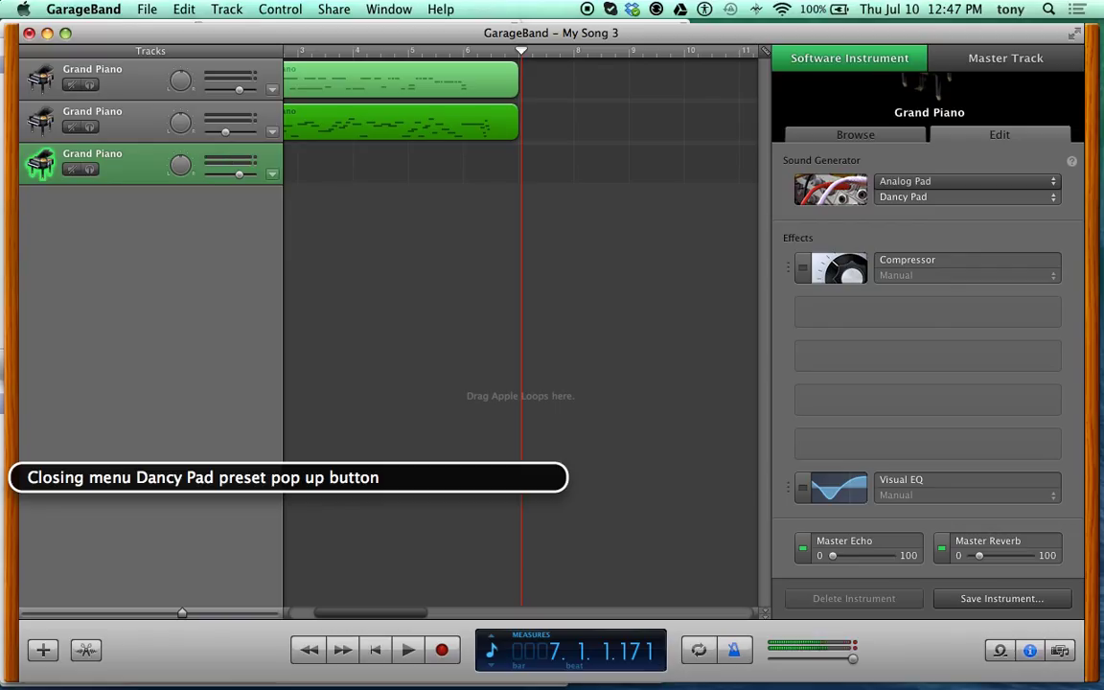
- Choose the Dark Pad ModW preset for the third track's Analog Pad sound generator
key("ctrl+alt+space")
key("Down")
key("Down")
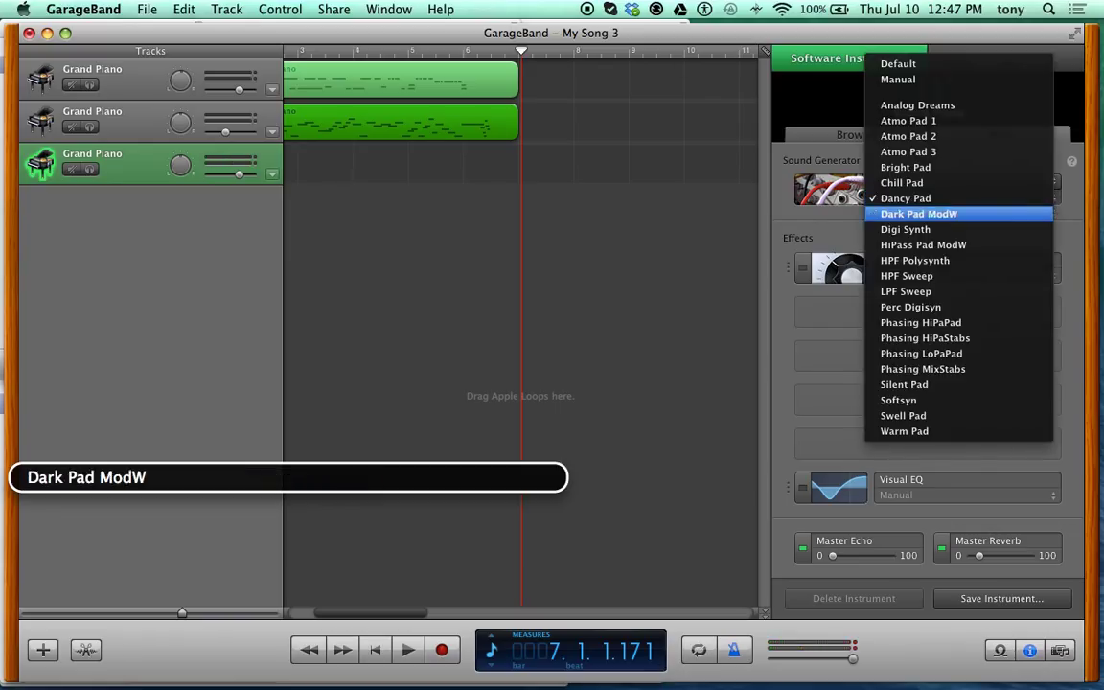
key("Up")
key("ctrl+alt+space")
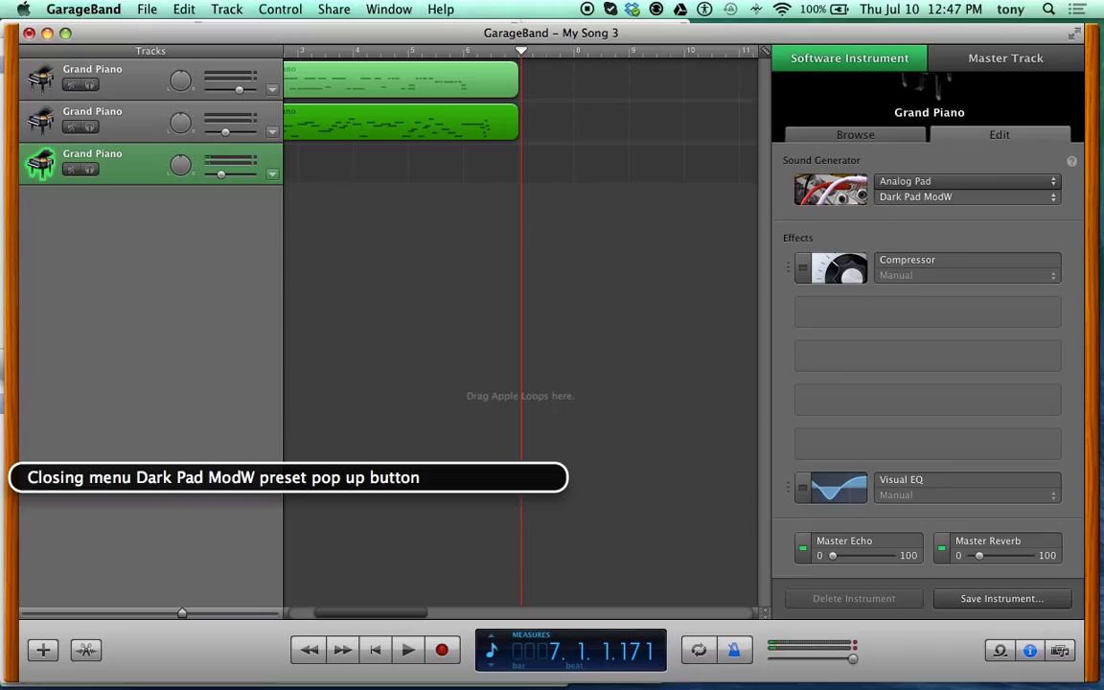
- Record a pad part on the third track from the start of the song to about bar 8
key("Home")
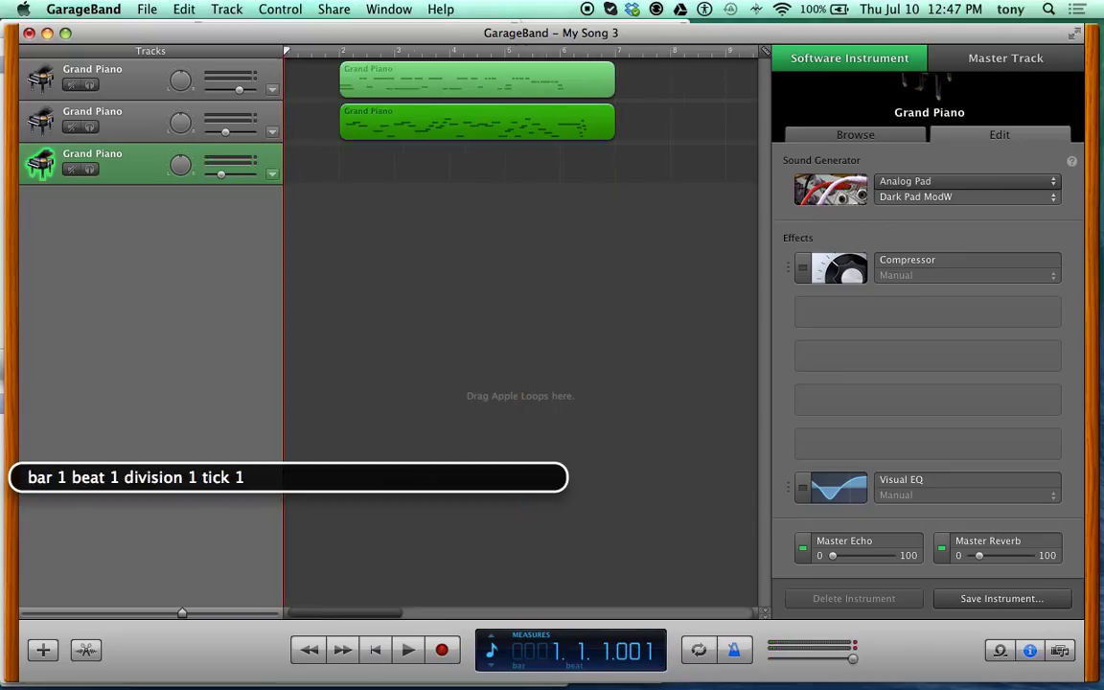
key("ctrl+alt+shift+Up")
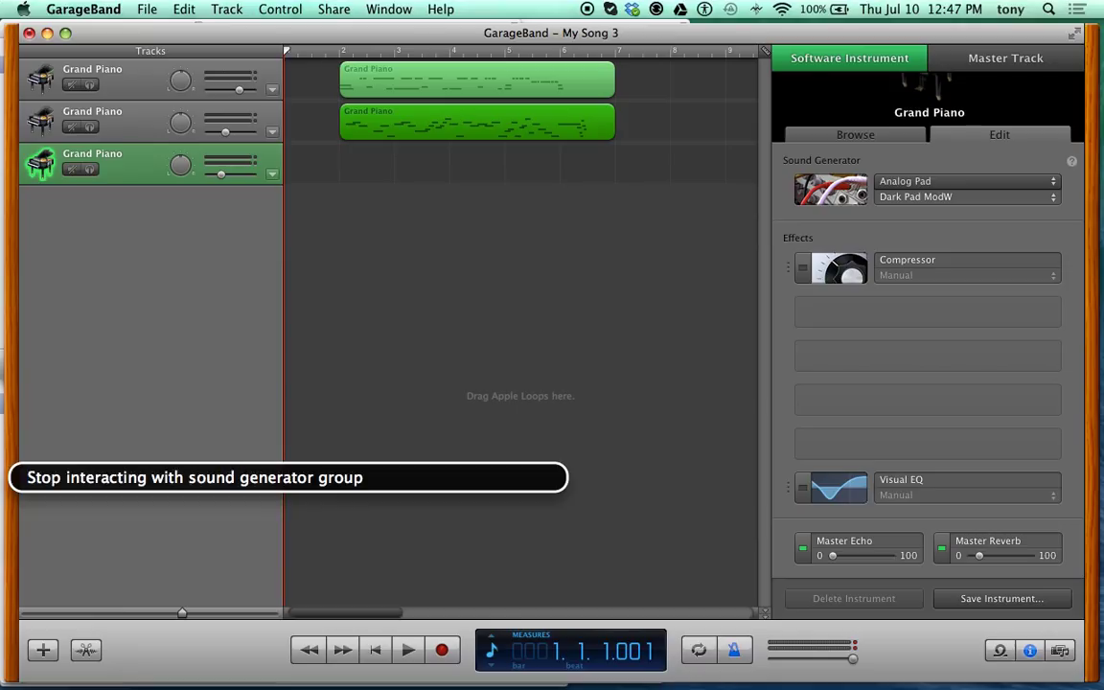
key("ctrl+alt+Right")
key("ctrl+alt+Right")
key("ctrl+alt+Right")
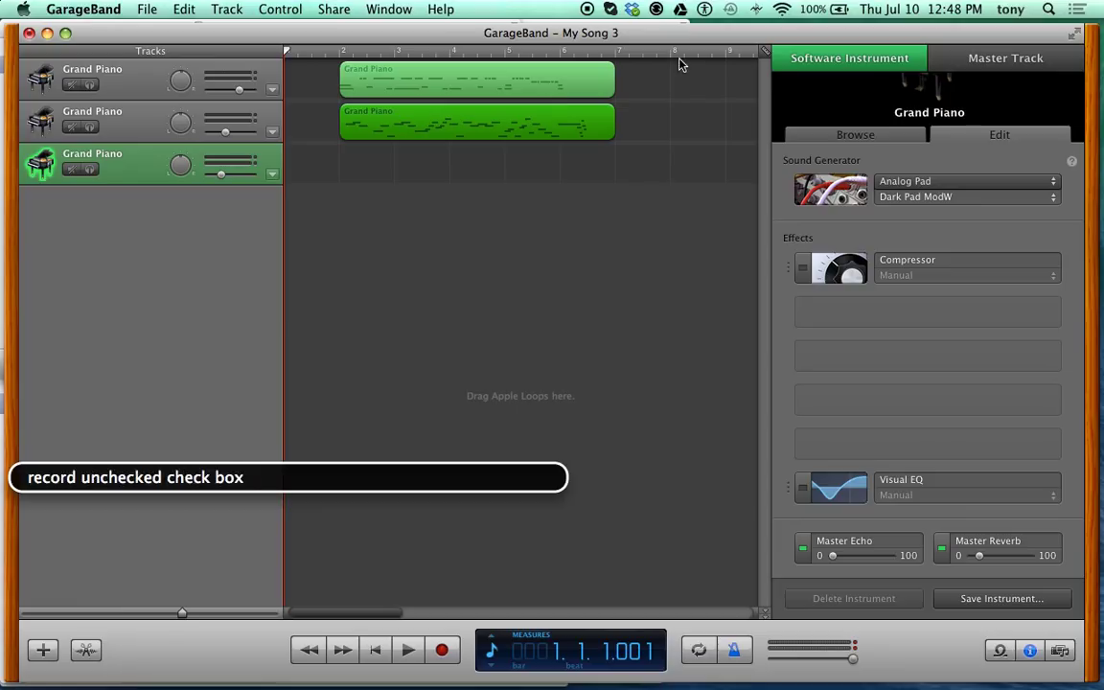
key("ctrl+alt+Right")
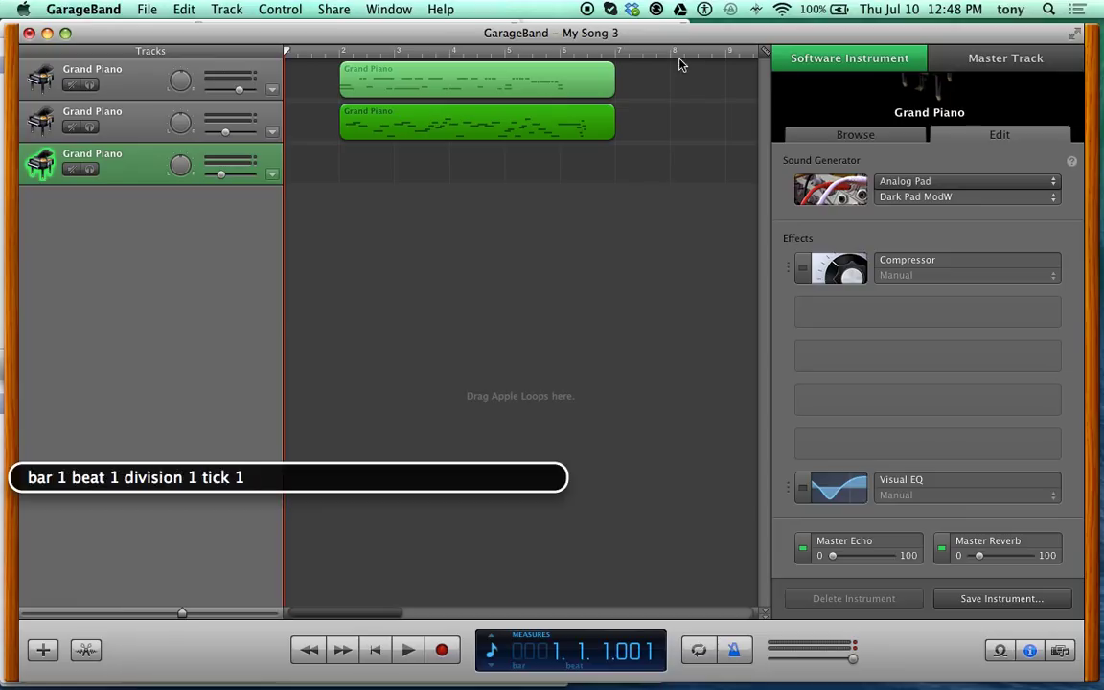
key("r")
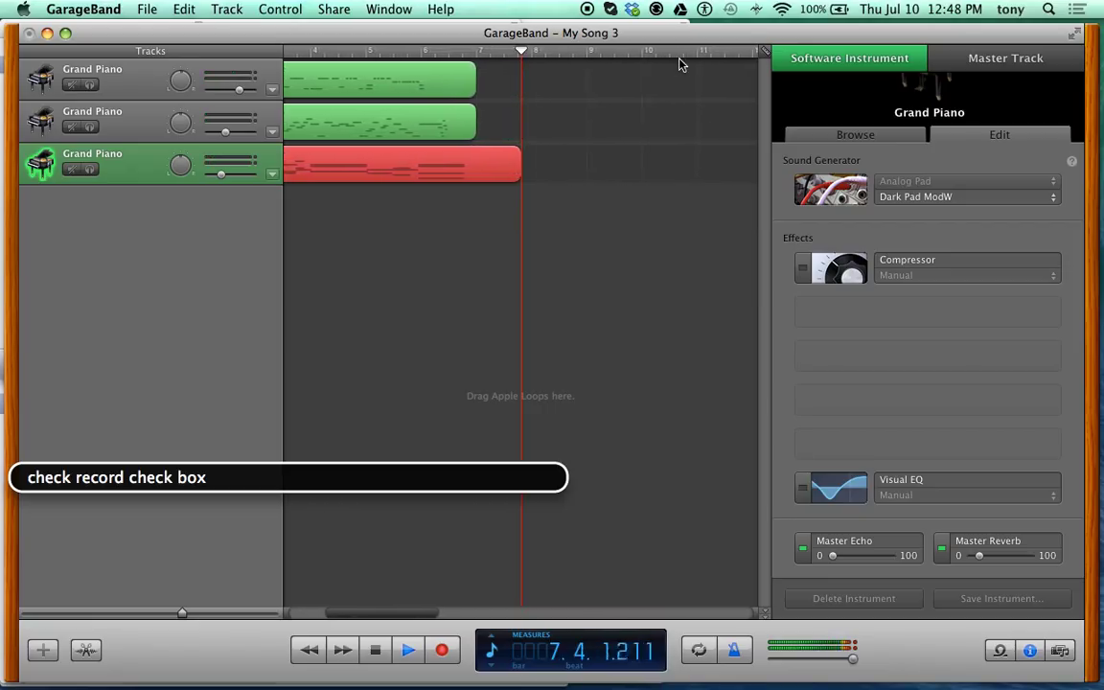
key("space")
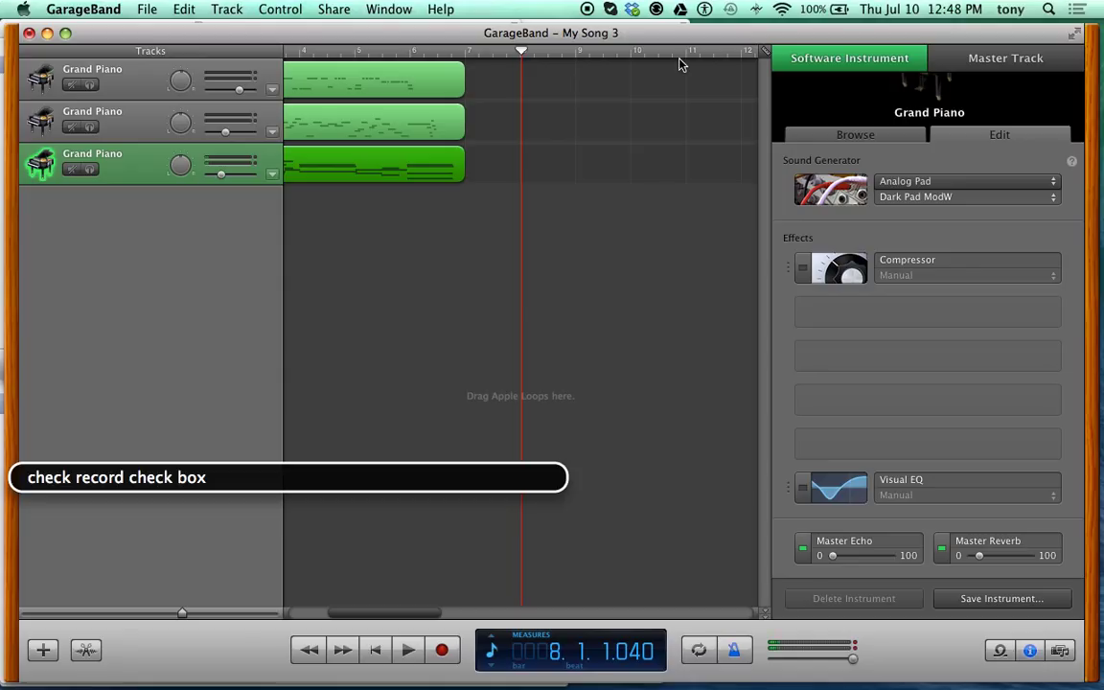
- Play back all three tracks from the start of the song to about the end of bar 7
key("Home")
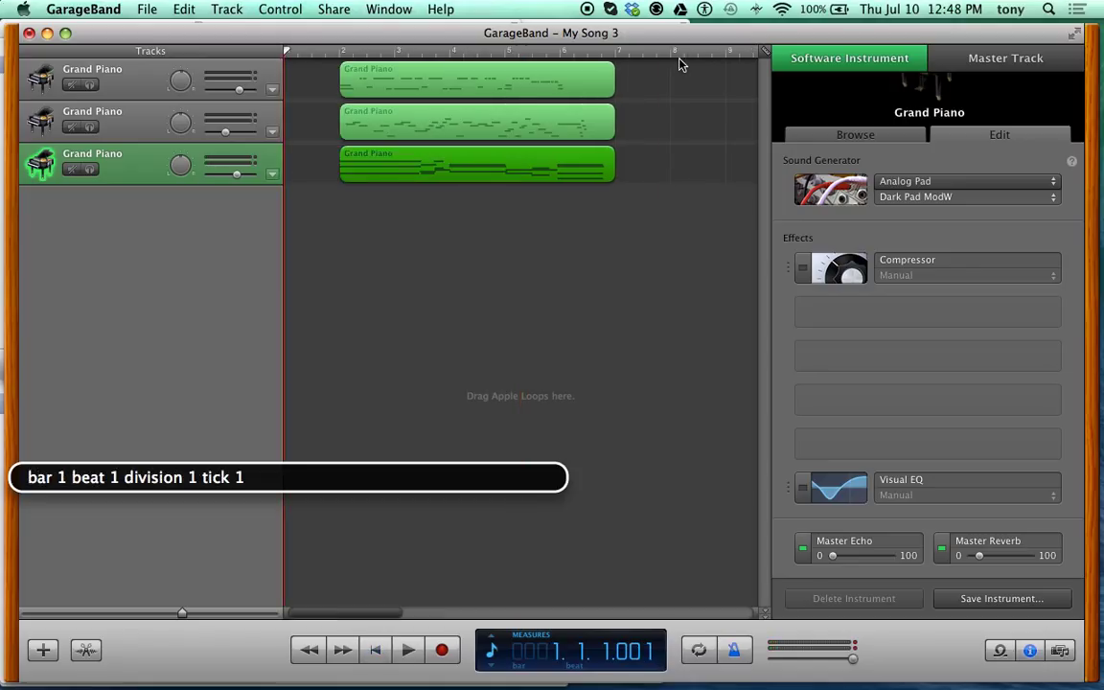
key("space")
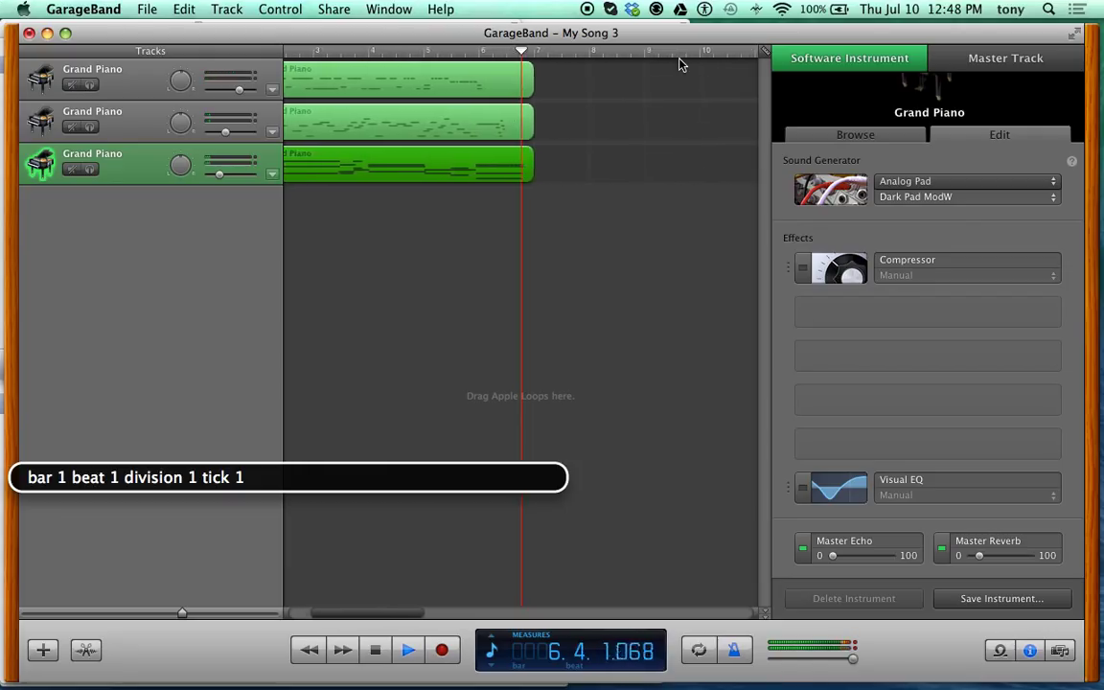
key("space")
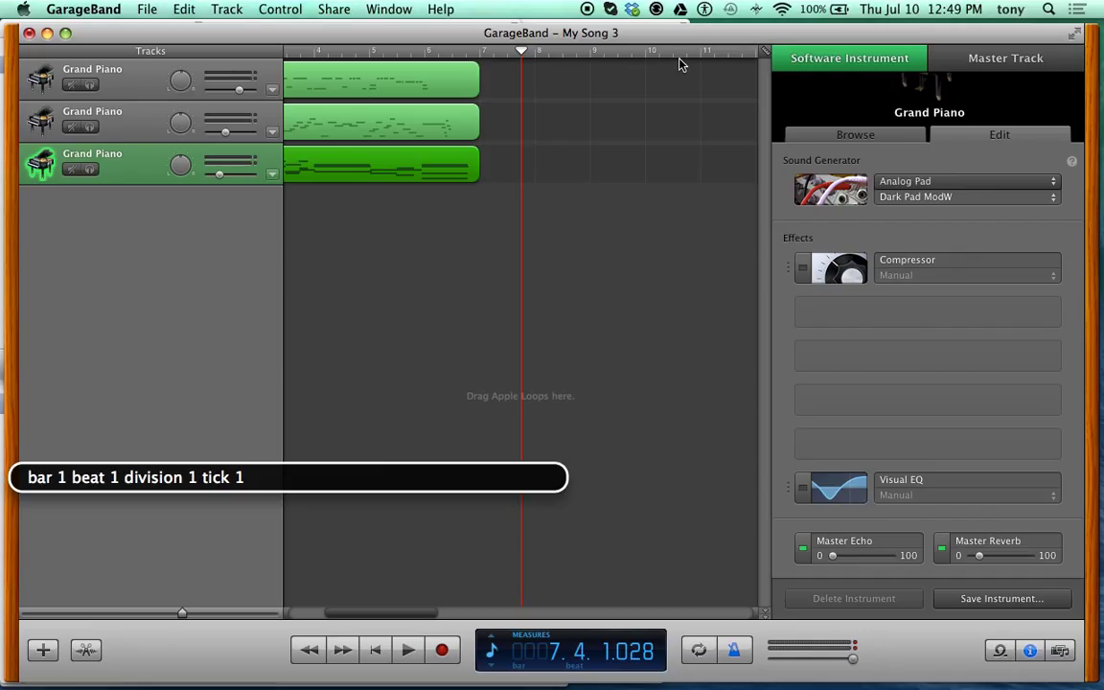
key("super+Tab")
key("space")
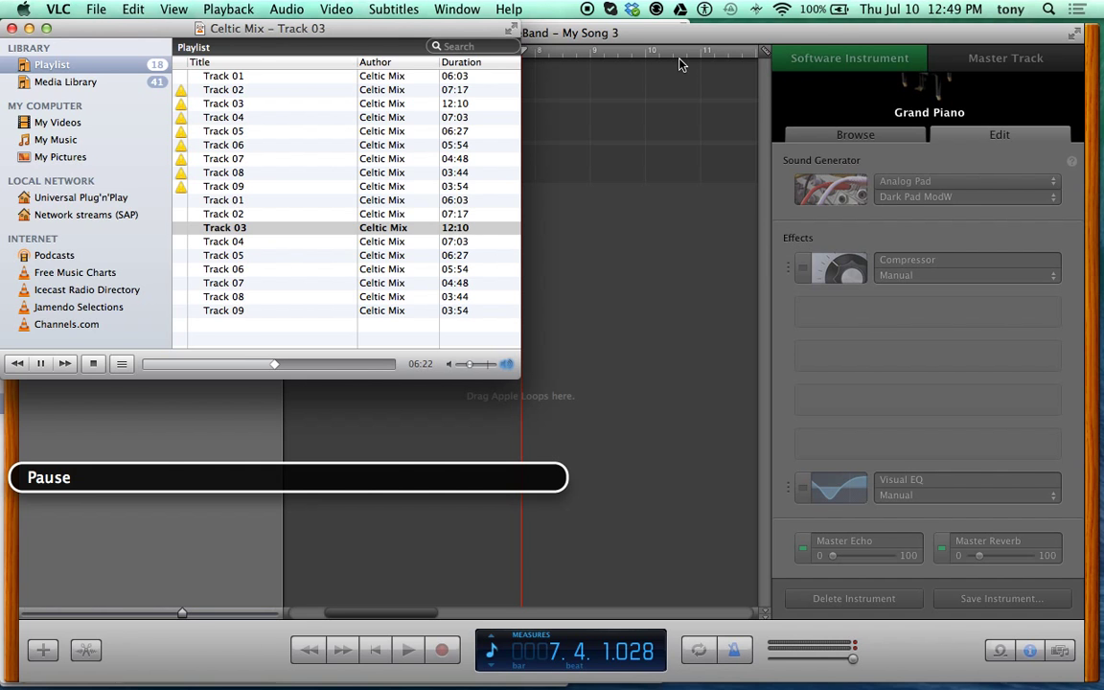
left_click(678, 64)
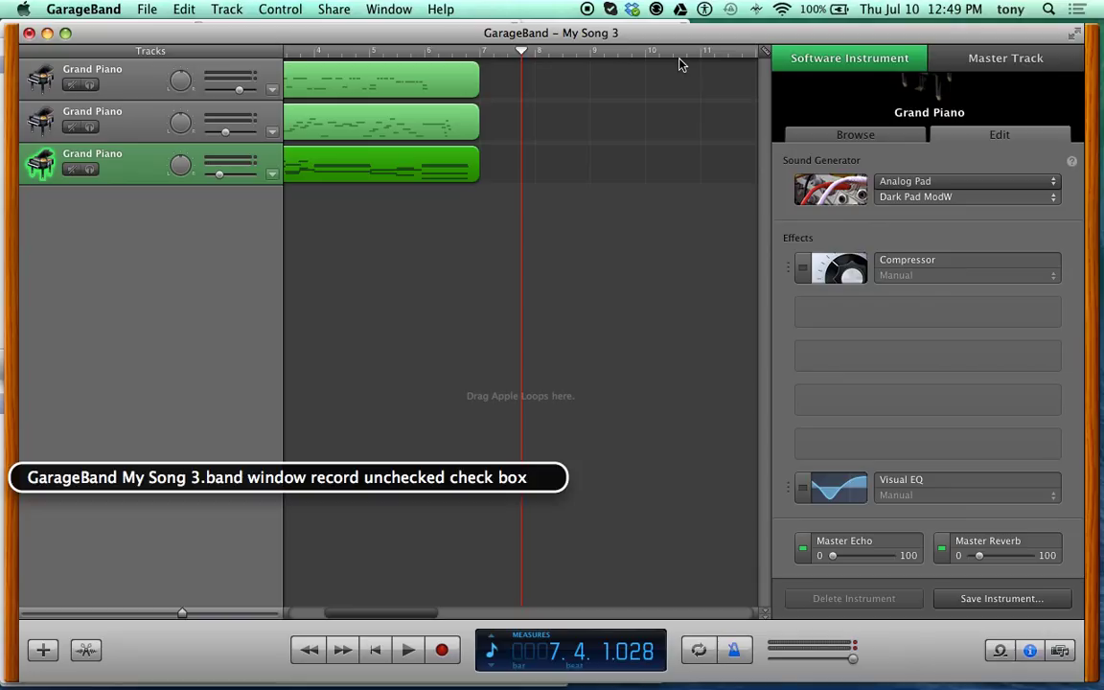
key("Tab")
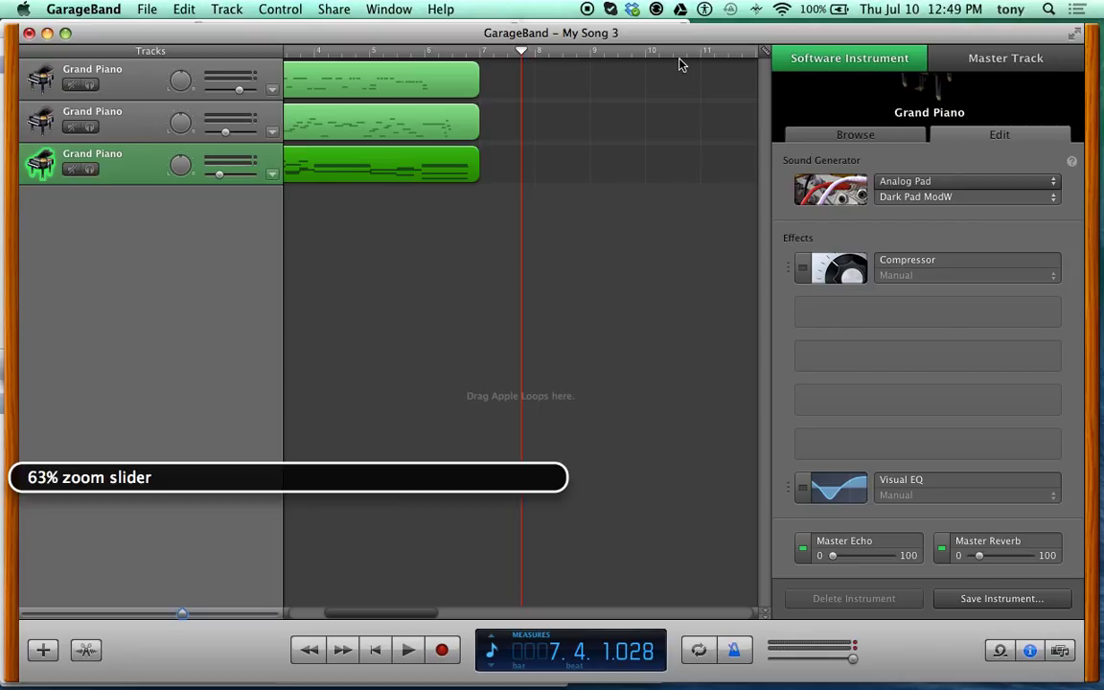
key("Tab")
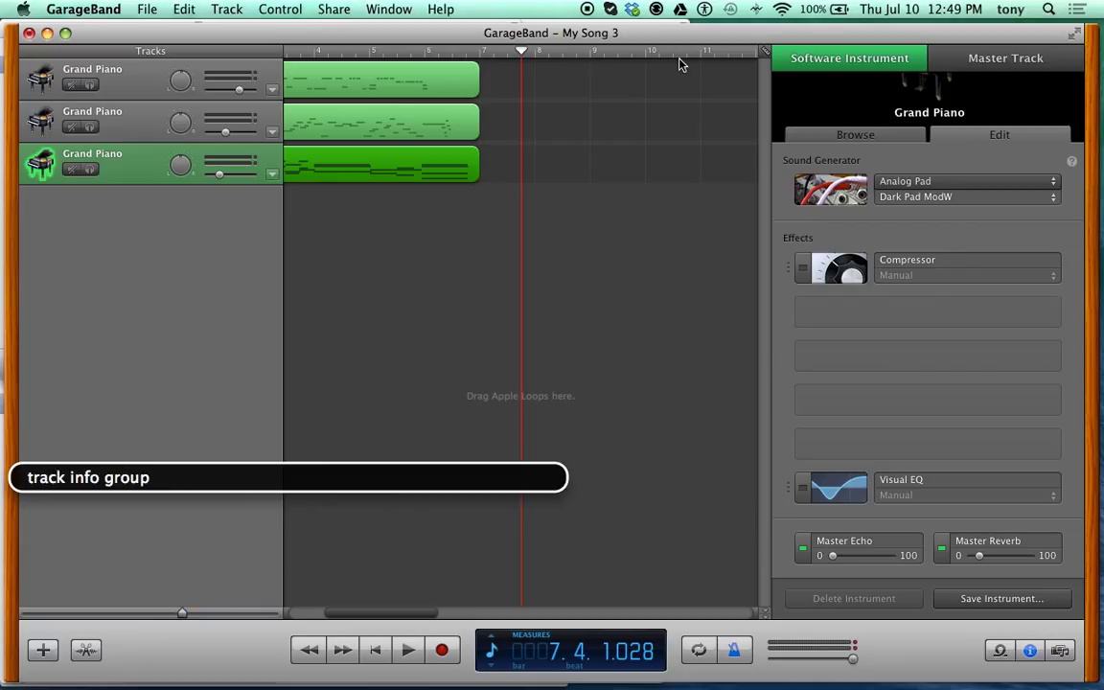
key("super+Tab")
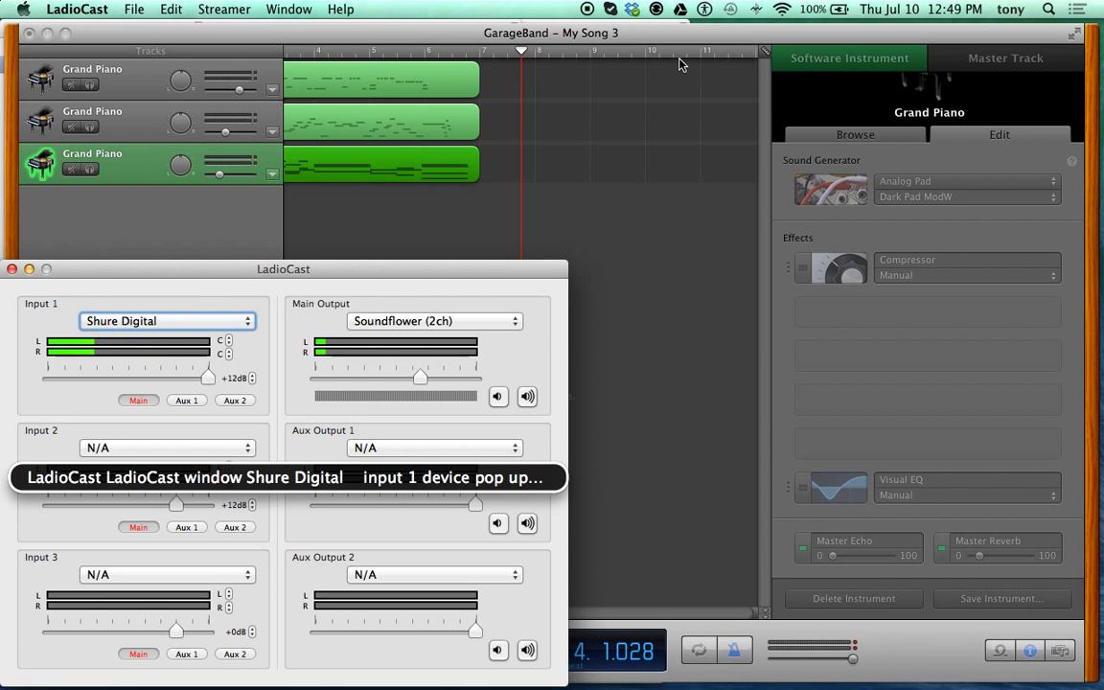
key("shift+Tab")
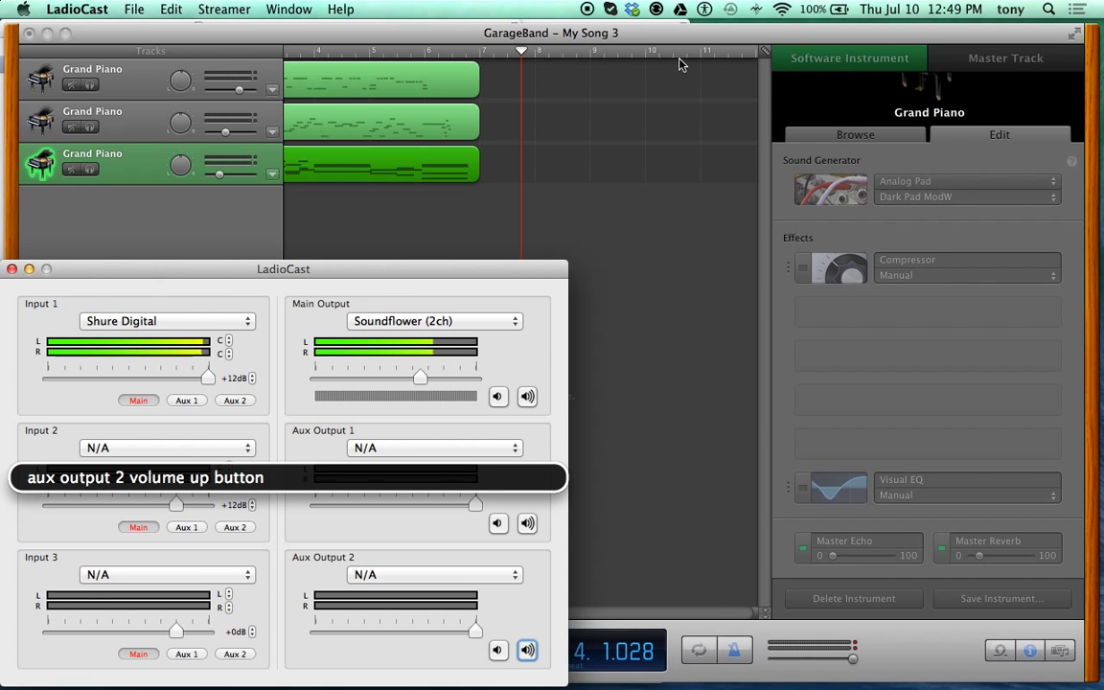
key("super+Tab")
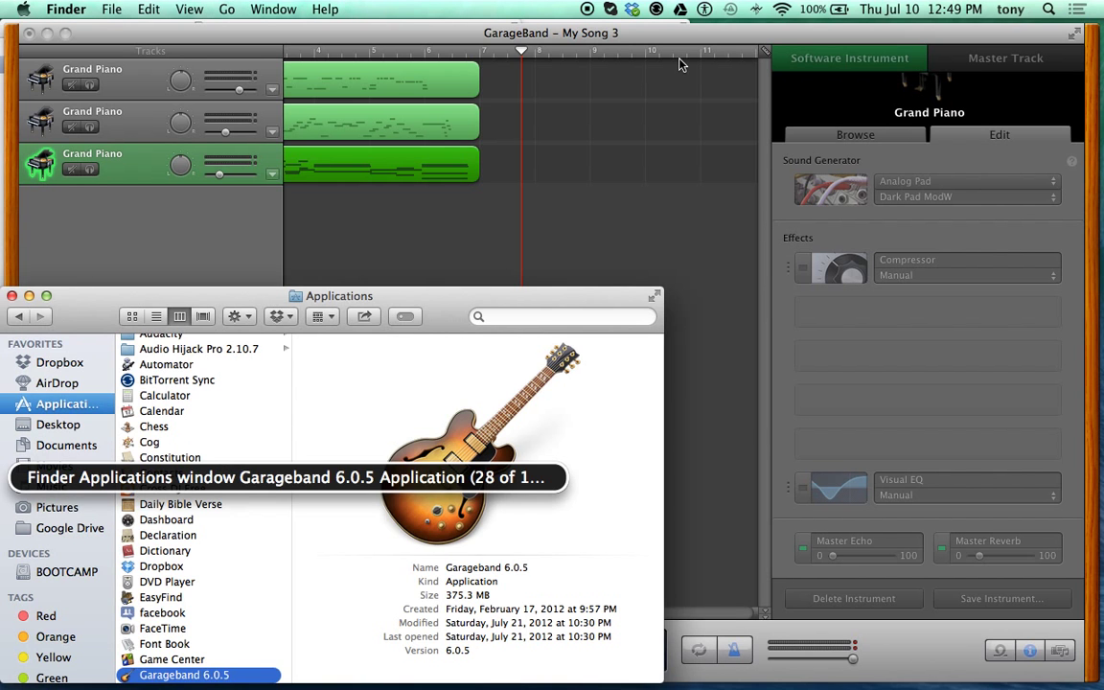
key("super+Tab")
- Add a real instrument basic track with No Effects and set its monitoring to On (no feedback protection)
key("ctrl+alt+Right")
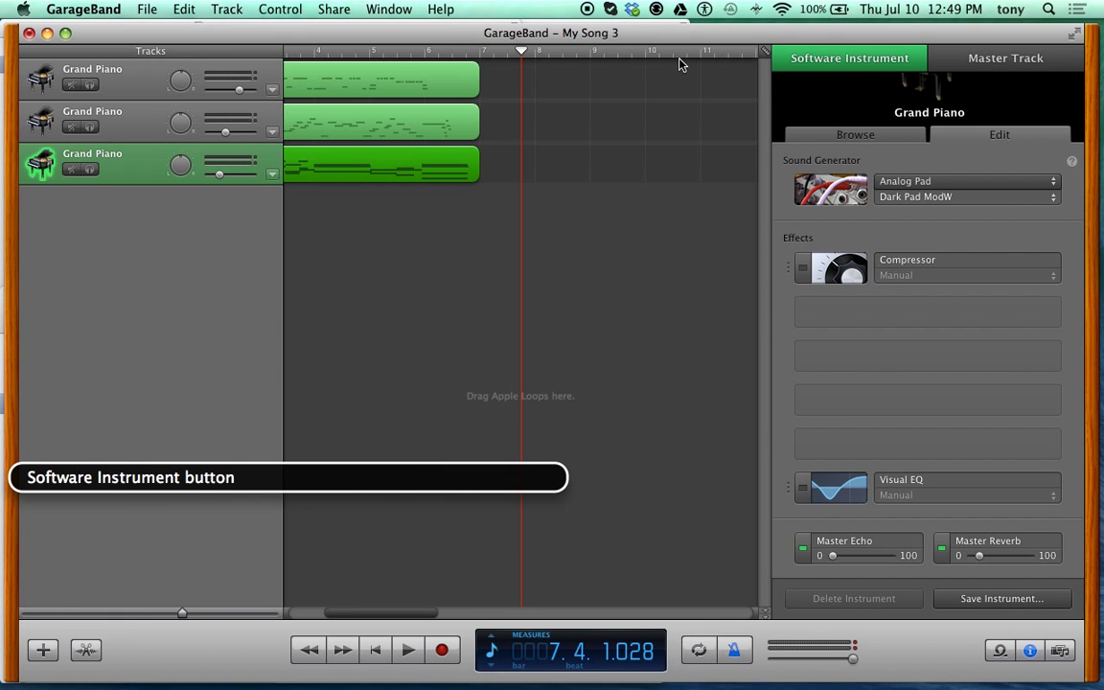
key("super+i")
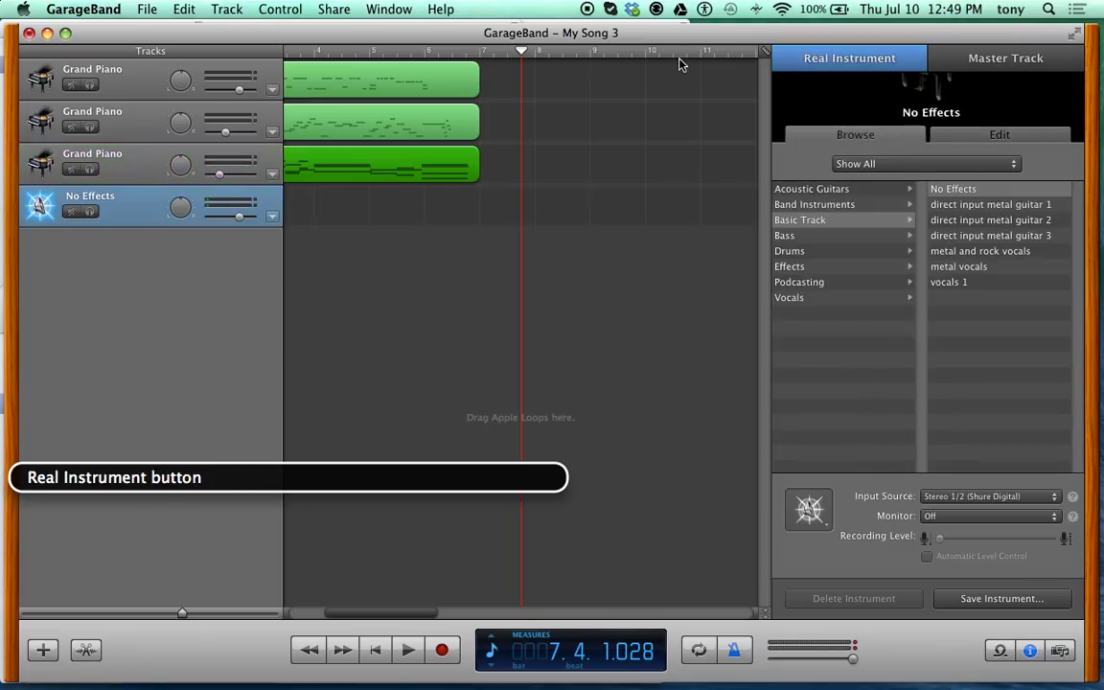
key("ctrl+alt+Right")
key("ctrl+alt+Right")
key("ctrl+alt+Right")
key("ctrl+alt+Right")
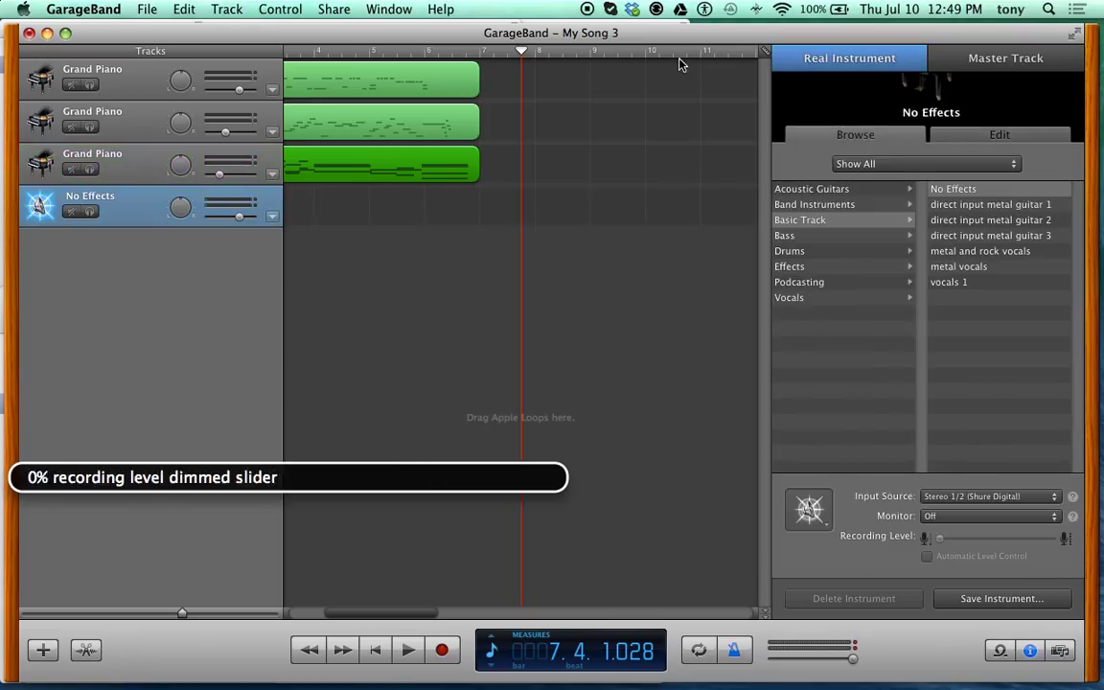
key("ctrl+alt+Right")
key("ctrl+alt+space")
key("Down")
key("Down")
key("Return")
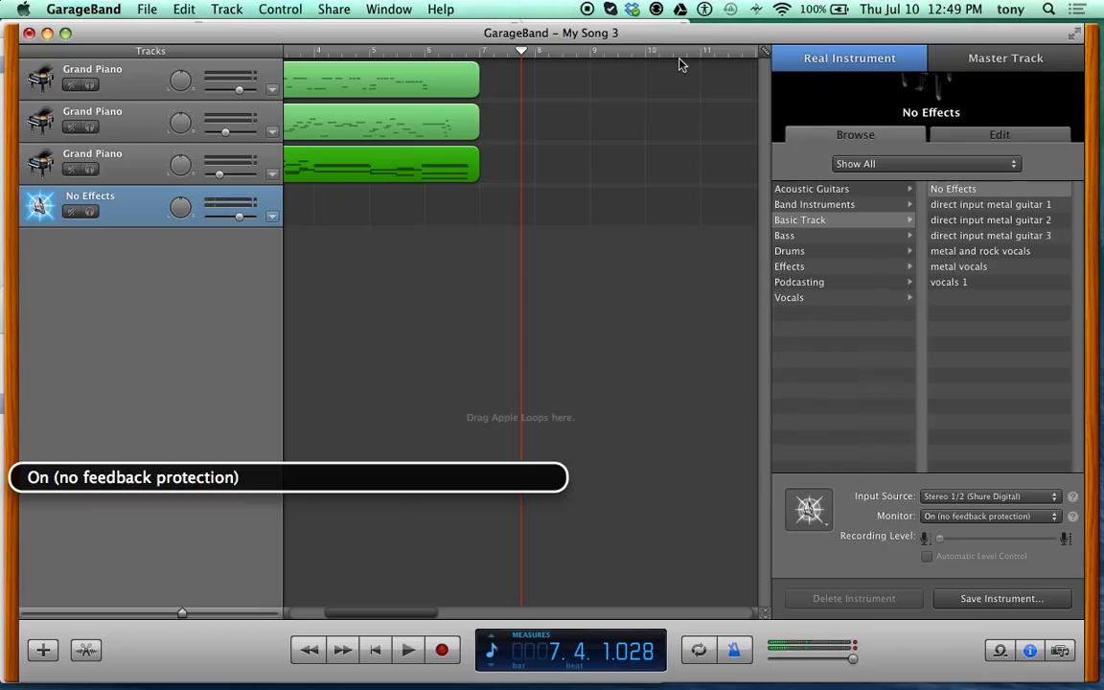
- Hide the Finder window and check the audio output and input devices in GarageBand's Audio/MIDI preferences before closing them
key("super+Tab")
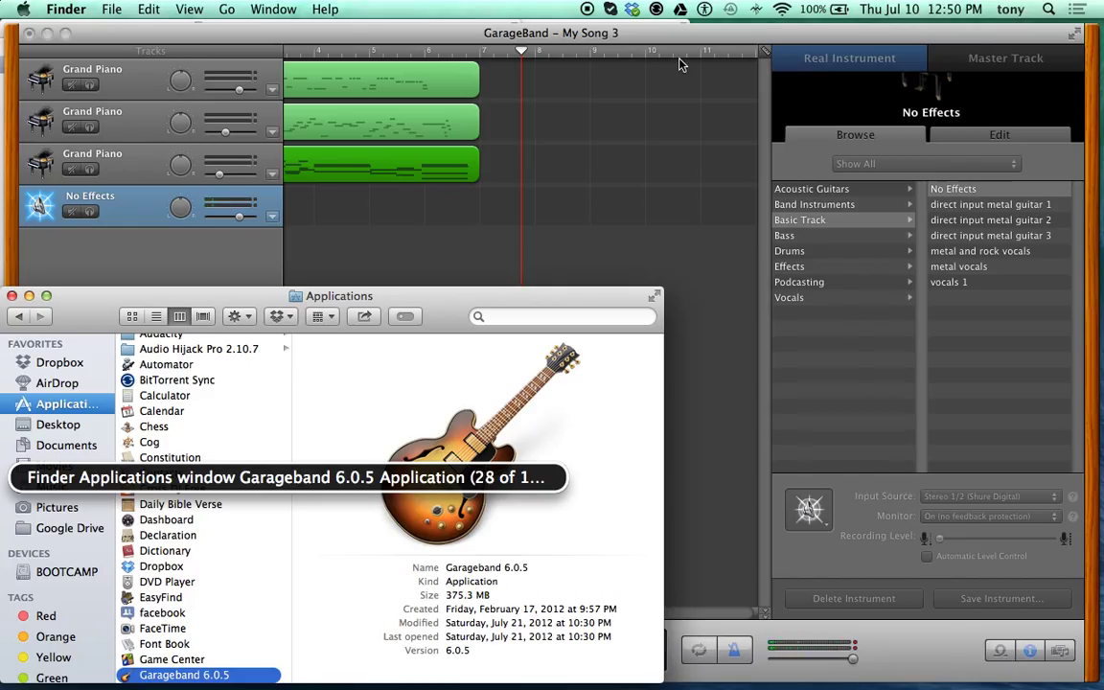
key("super+h")
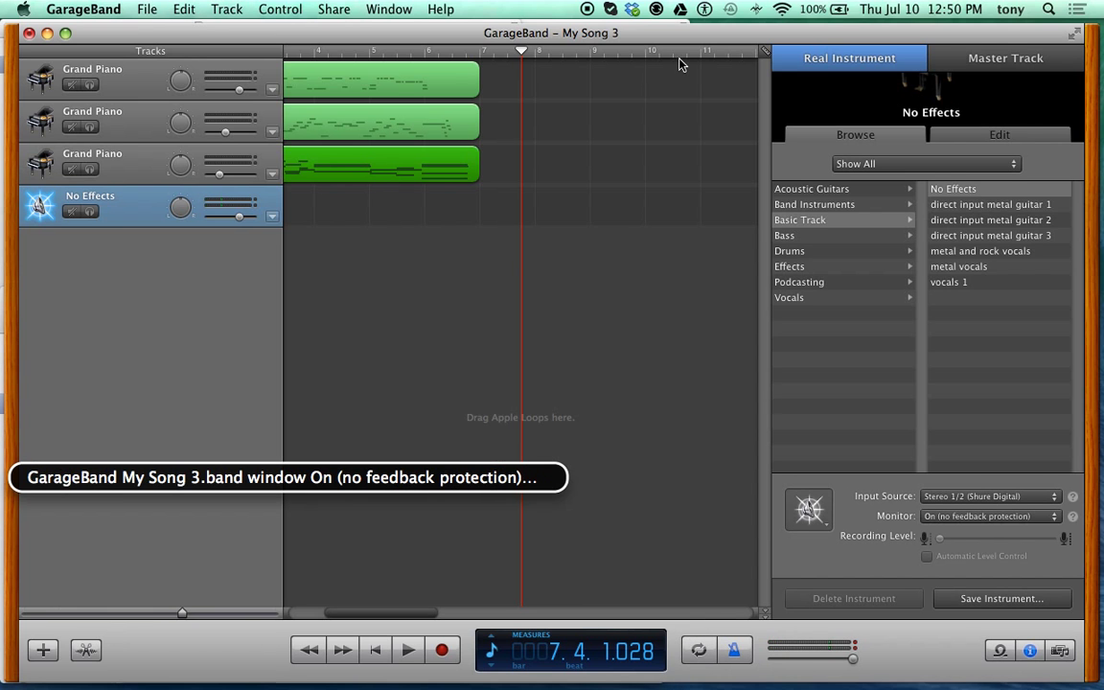
key("super+comma")
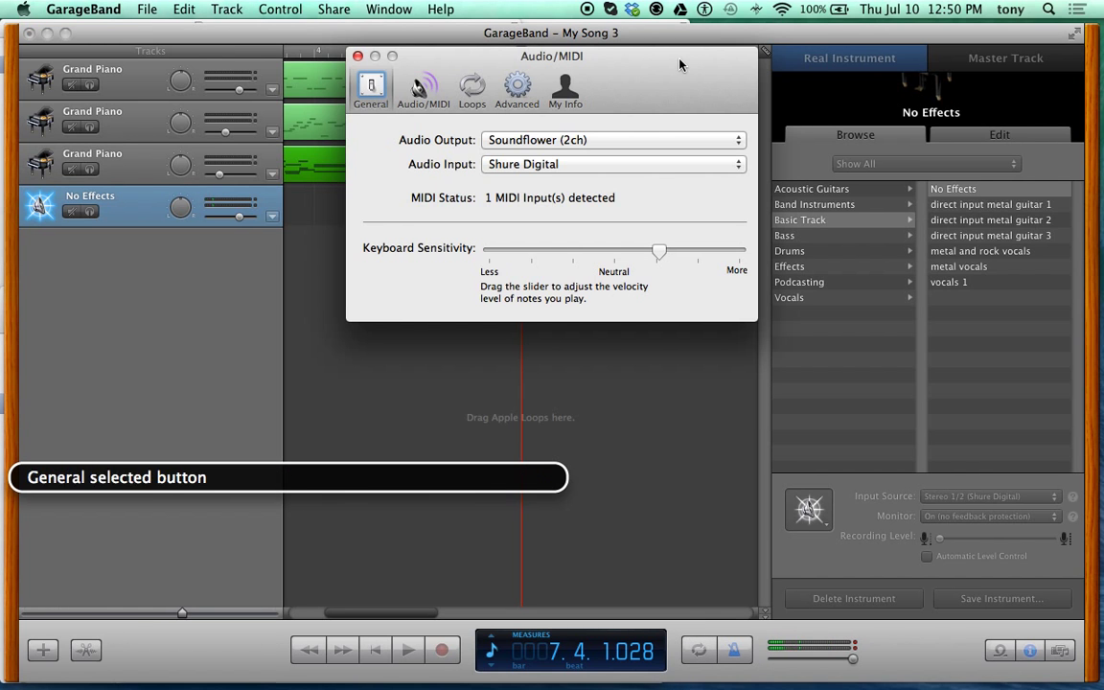
key("ctrl+alt+Right")
key("ctrl+alt+Right")
key("ctrl+alt+Left")
key("ctrl+alt+shift+Up")
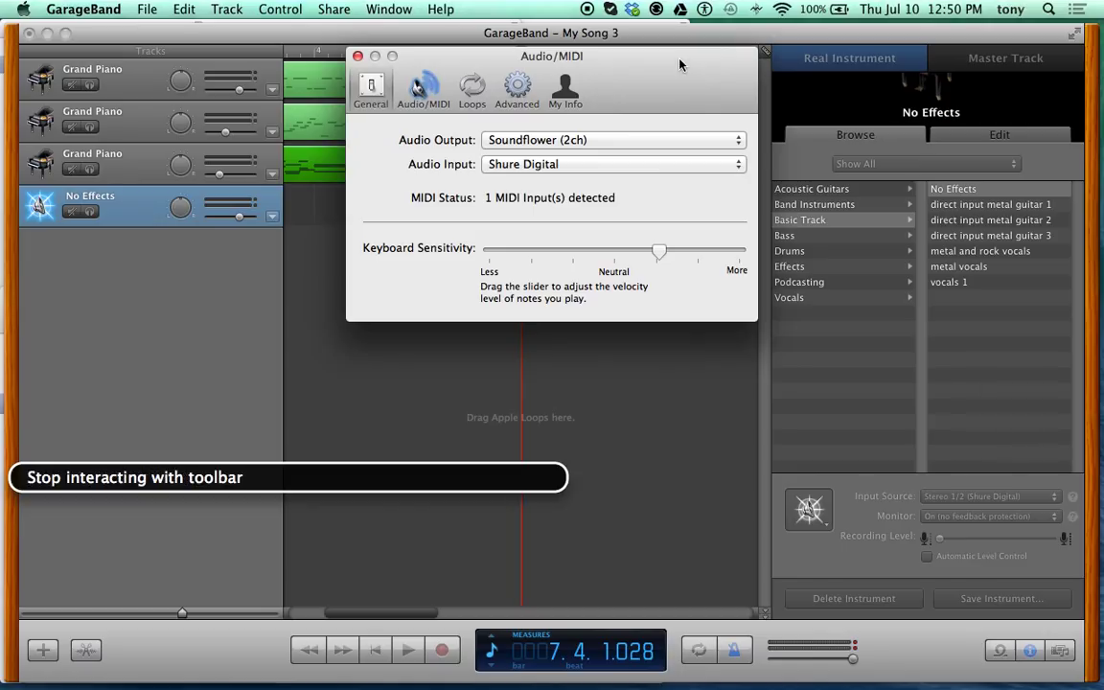
key("ctrl+alt+Right")
key("ctrl+alt+Right")
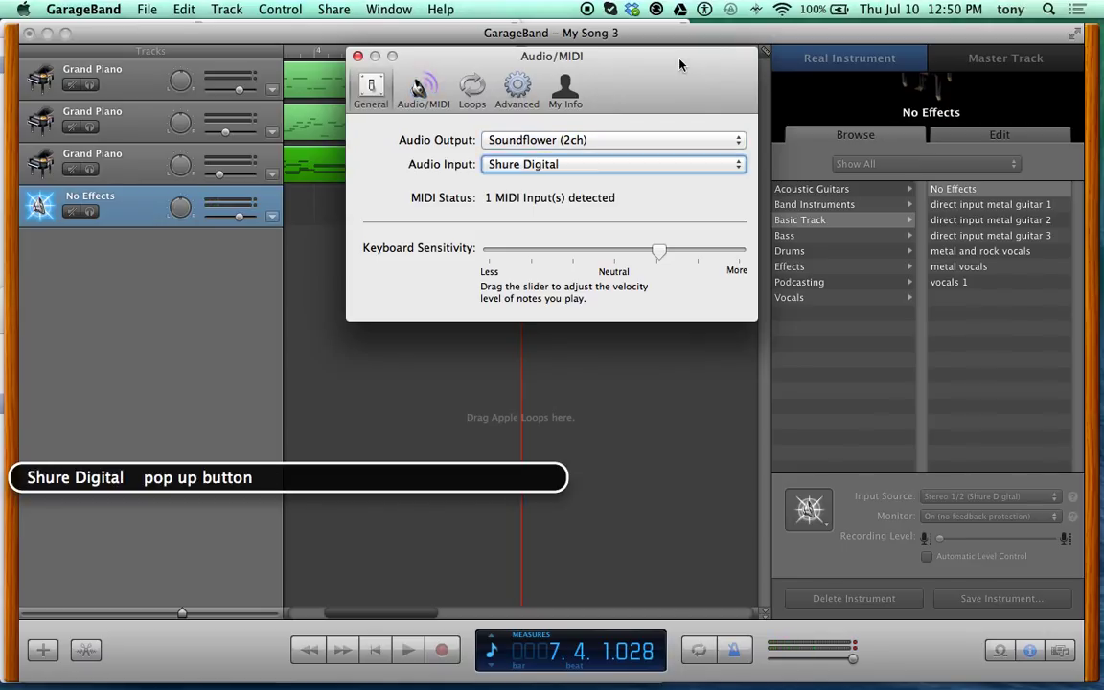
key("super+w")
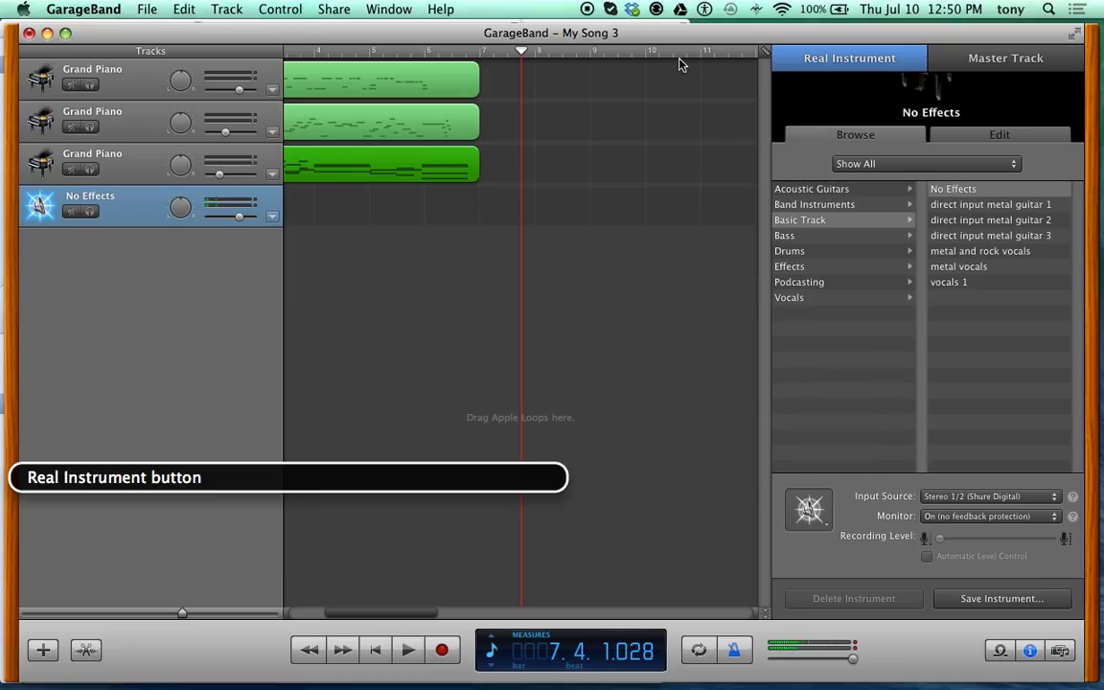
- Show the Edit settings of the No Effects real instrument track
key("ctrl+alt+Right")
key("ctrl+alt+Right")
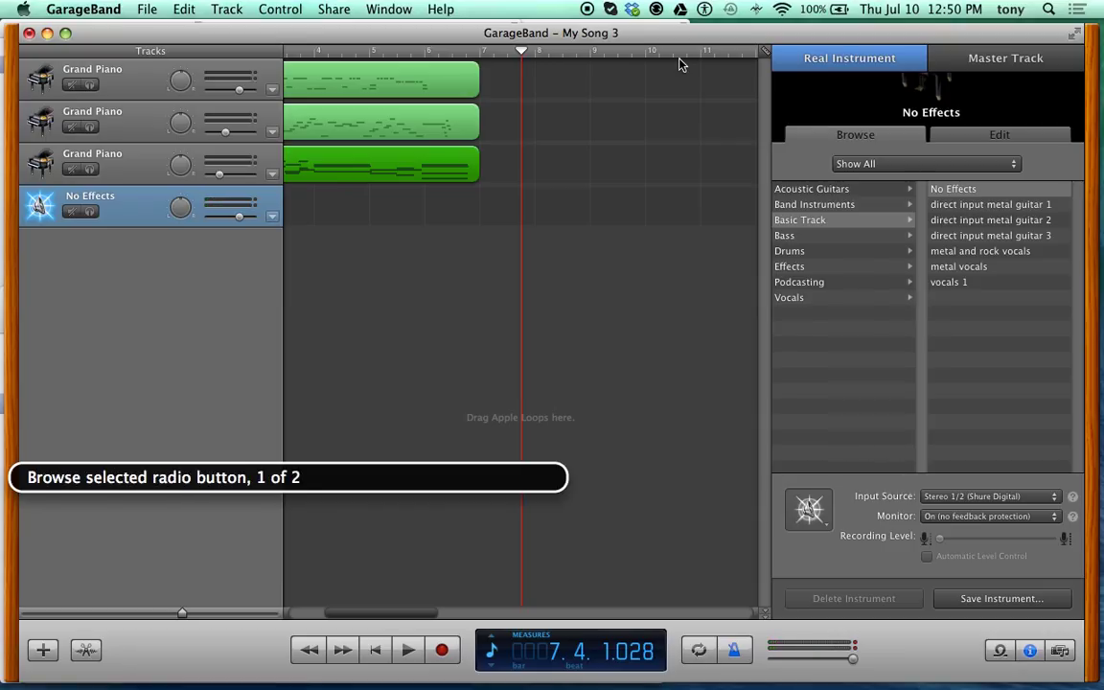
key("ctrl+alt+Right")
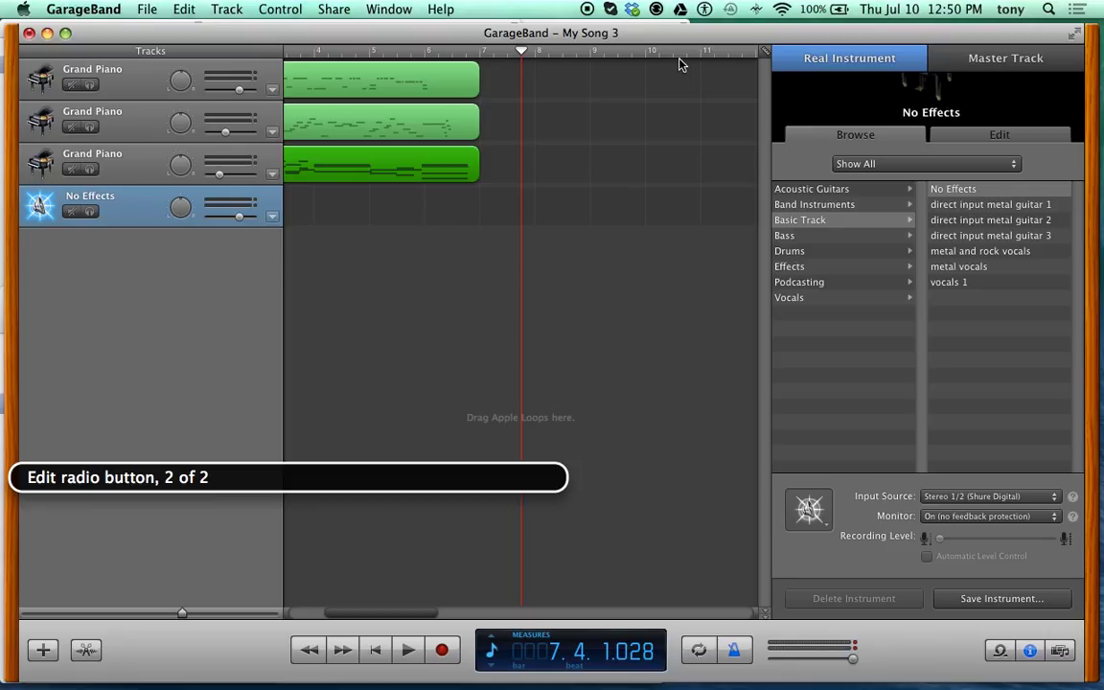
key("ctrl+alt+space")
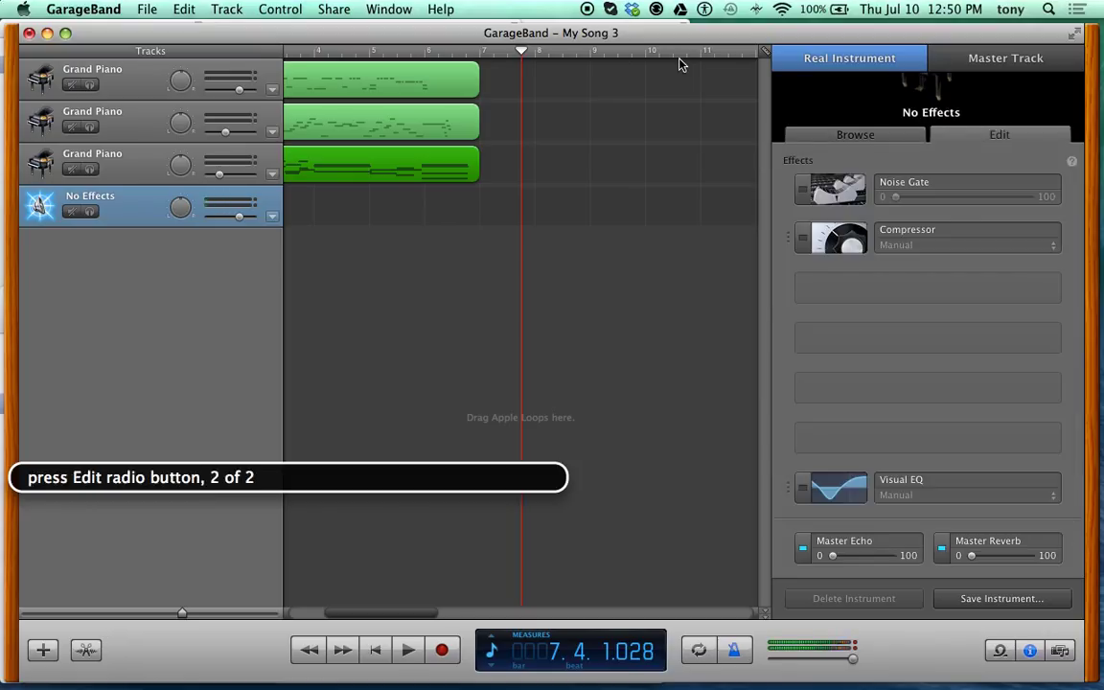
- Add the H-Delay (s) effect to the first empty effect slot below the Compressor on the No Effects track
key("ctrl+alt+Right")
key("ctrl+alt+Right")
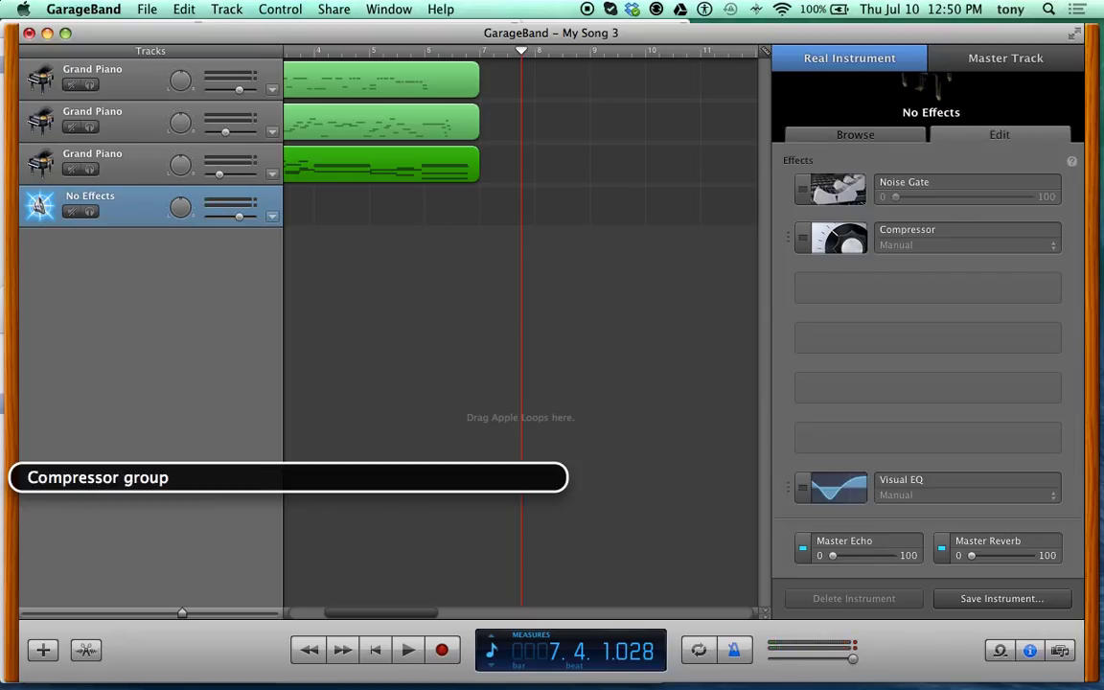
key("ctrl+alt+shift+Down")
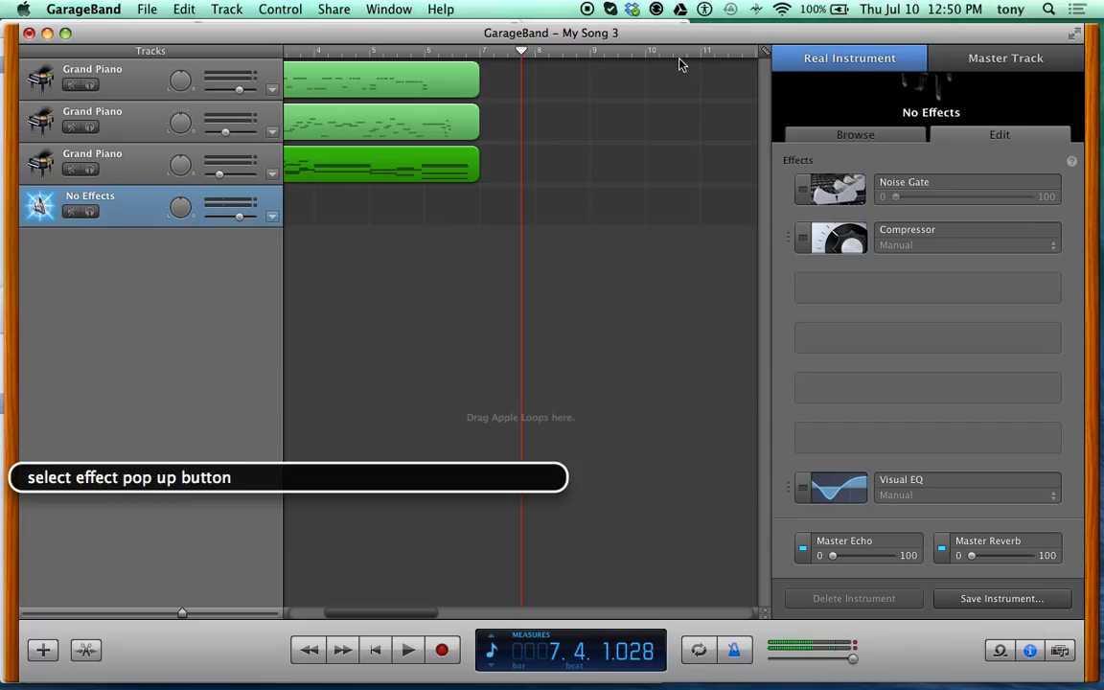
key("ctrl+alt+space")
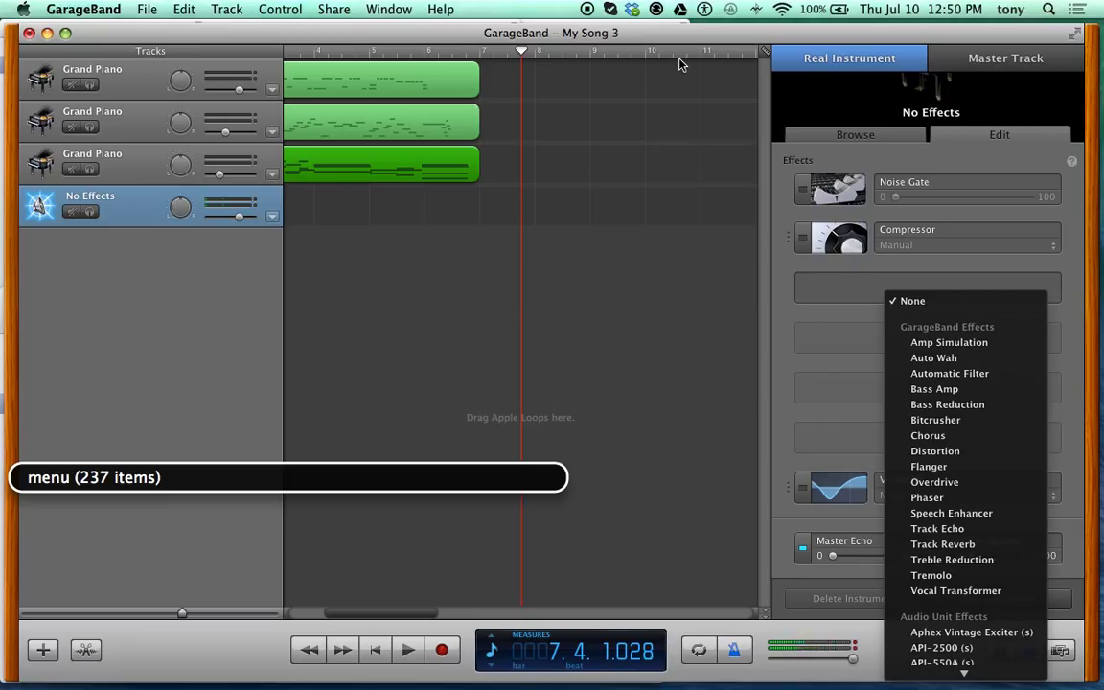
key("h")
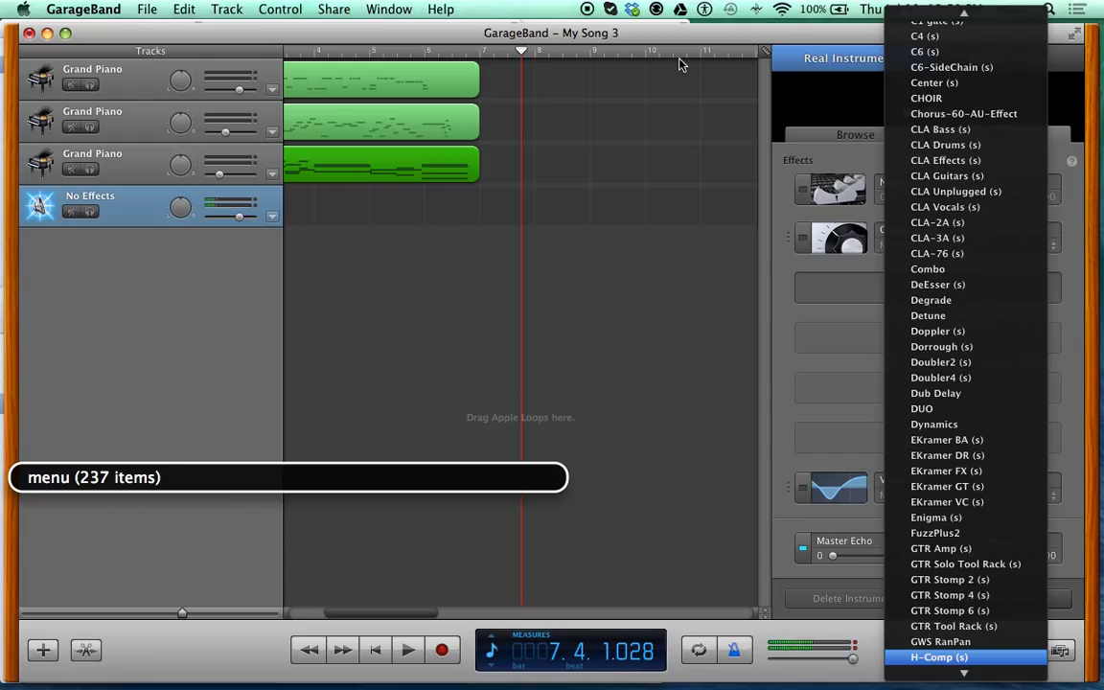
key("Down")
key("Down")
key("Up")
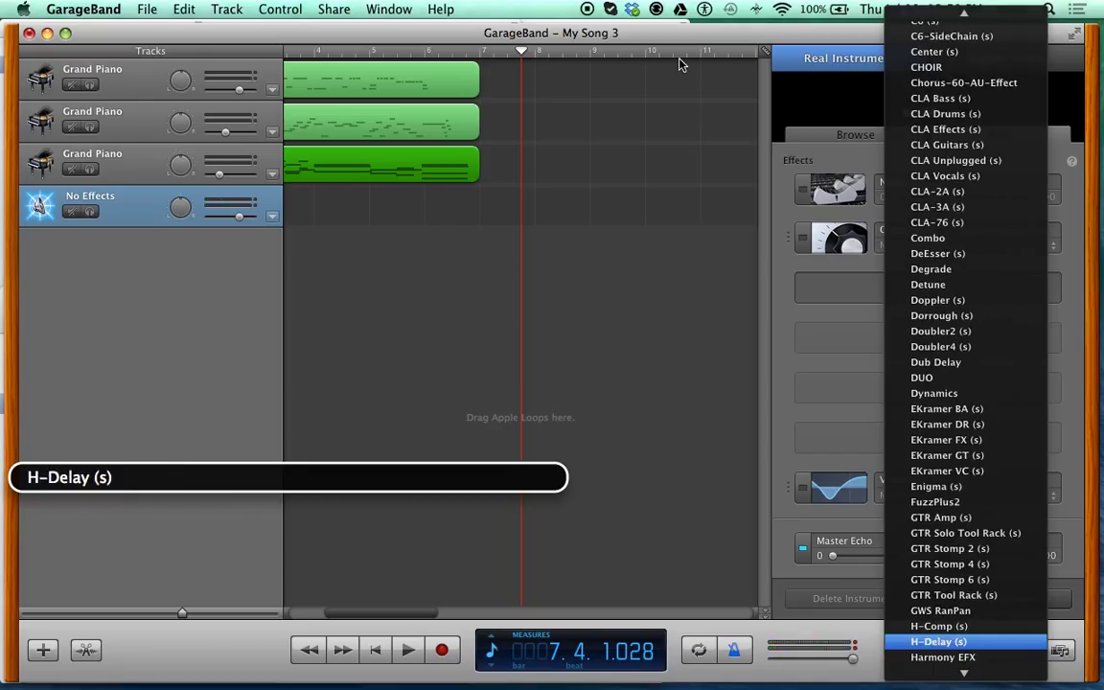
key("Return")
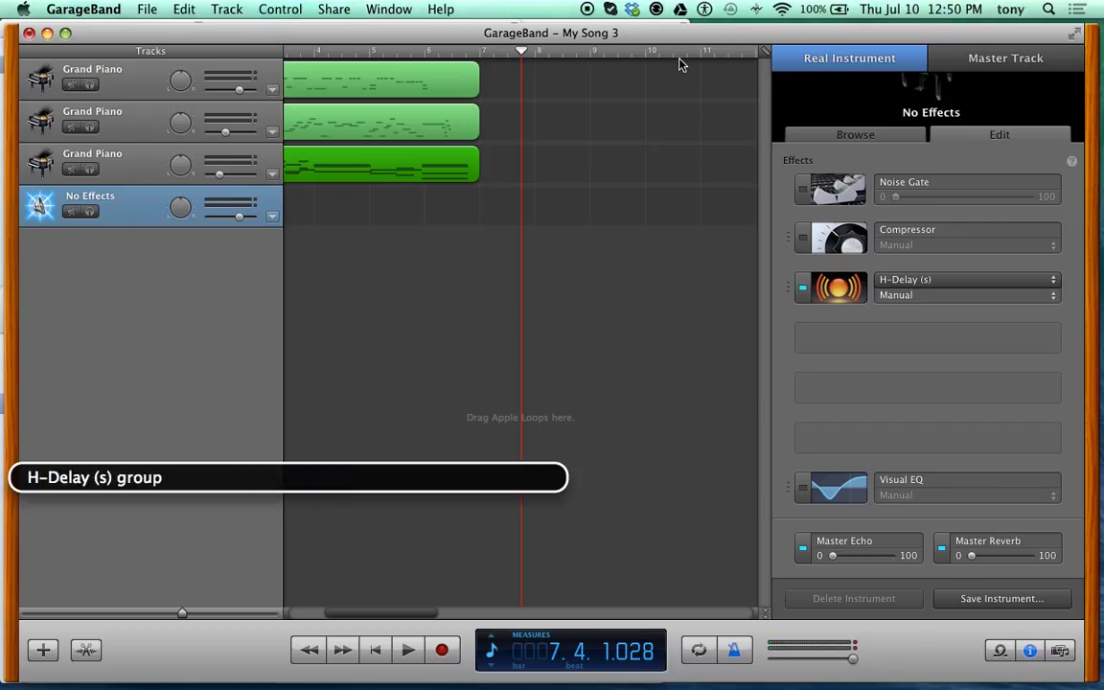
- Set the H-Delay effect's preset to Flying Saucer – Watch Out
key("ctrl+alt+shift+Down")
key("ctrl+alt+Right")
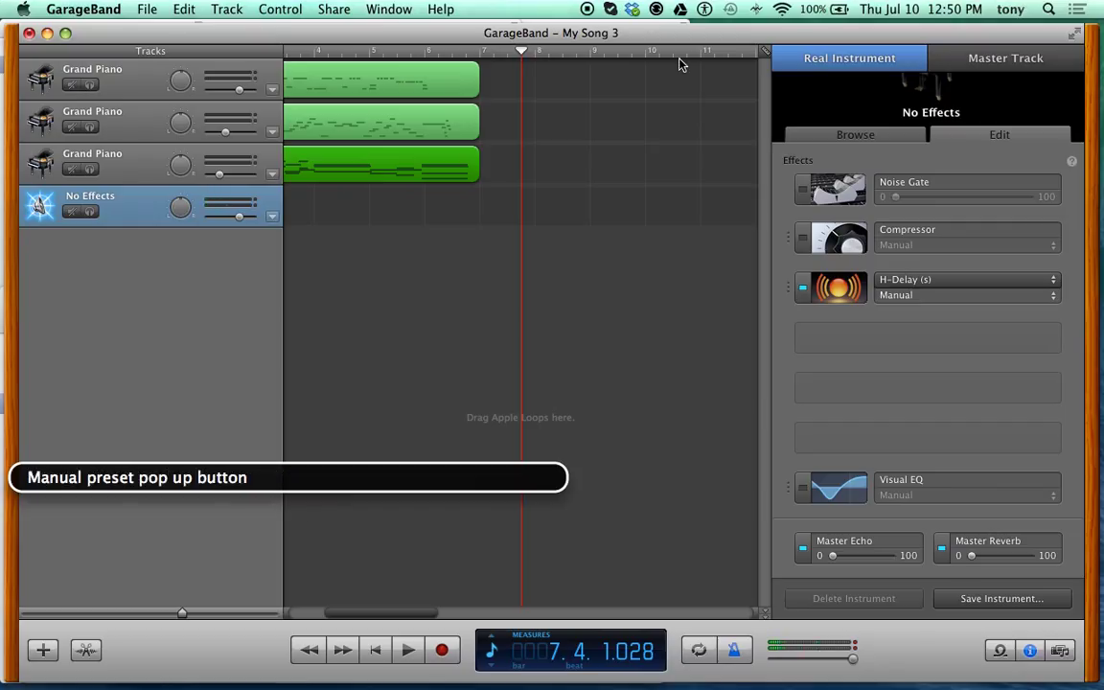
key("ctrl+alt+Right")
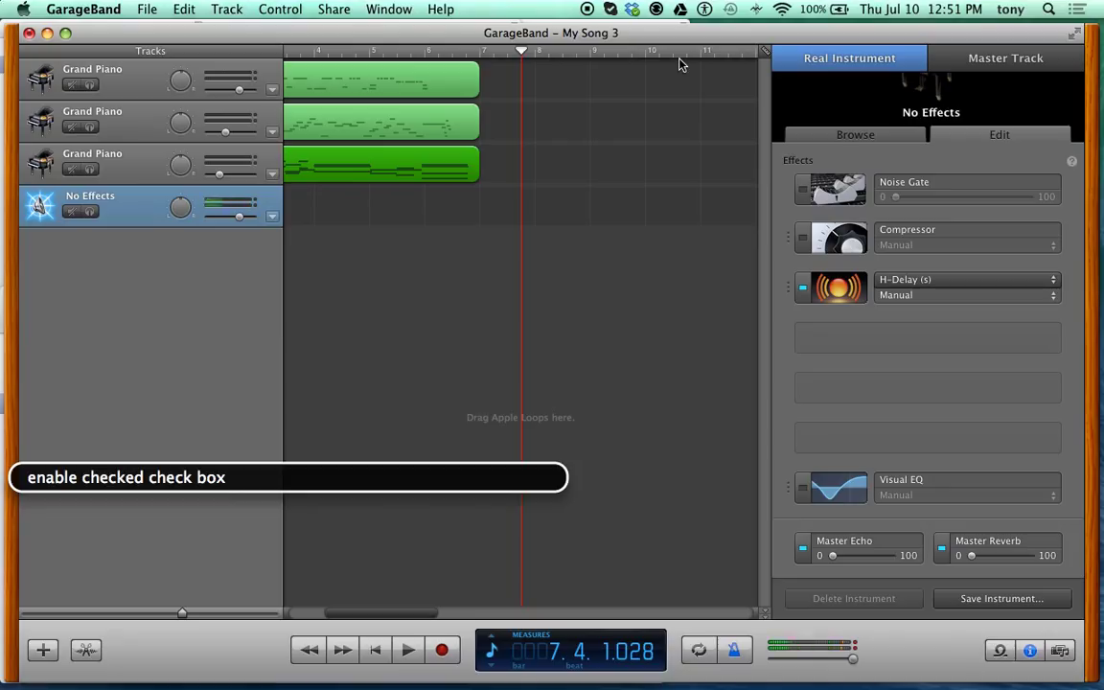
key("ctrl+alt+Left")
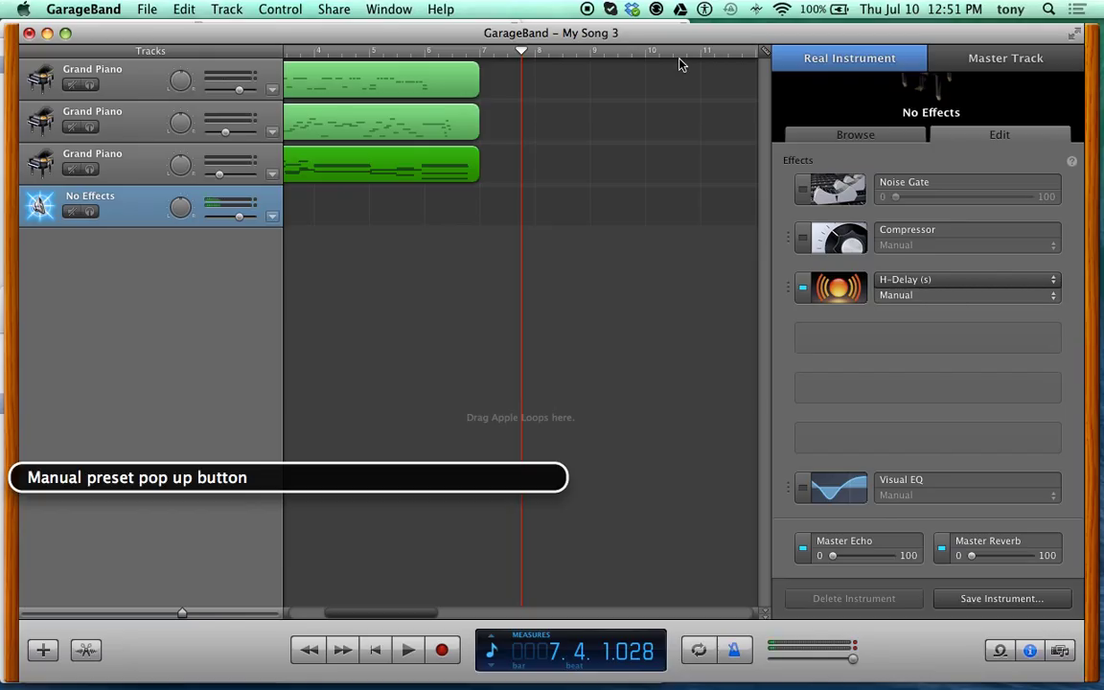
key("ctrl+alt+space")
key("f")
key("a")
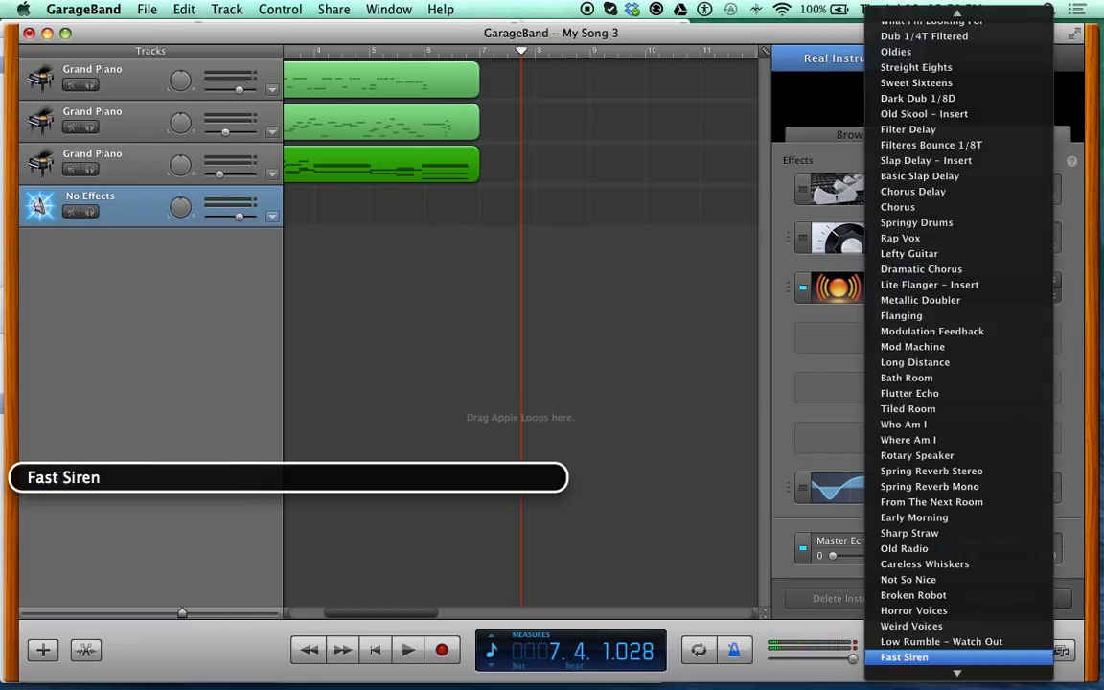
key("Down")
key("Down")
key("Up")
key("Up")
key("Up")
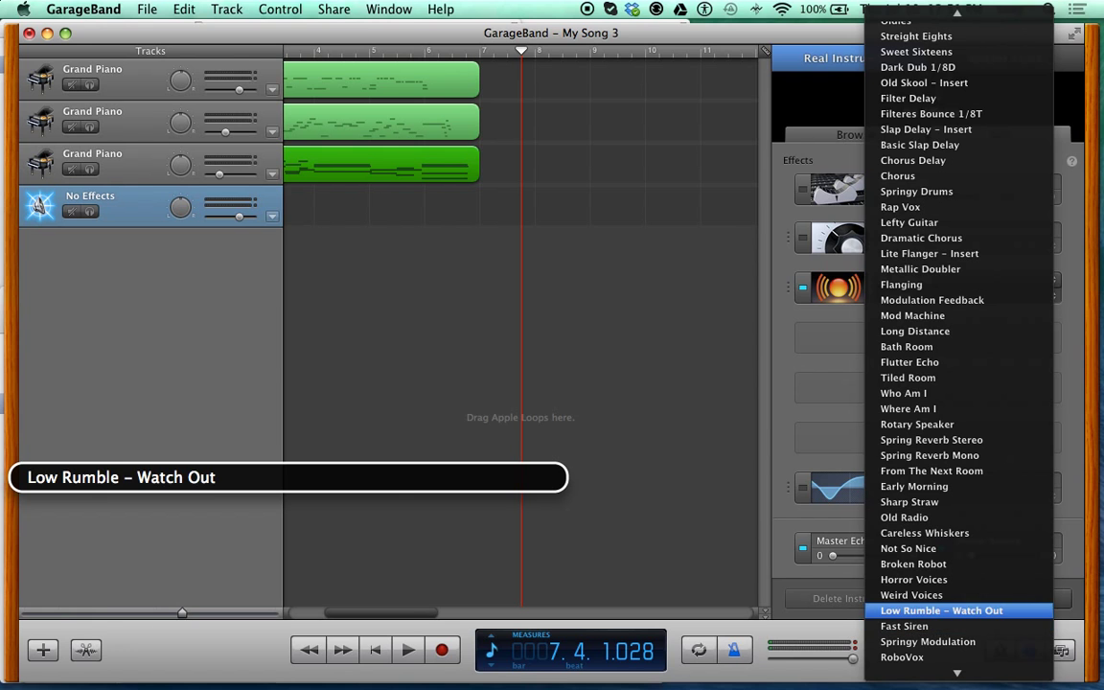
key("Down")
key("Down")
key("Down")
key("Down")
key("Up")
key("Up")
key("Up")
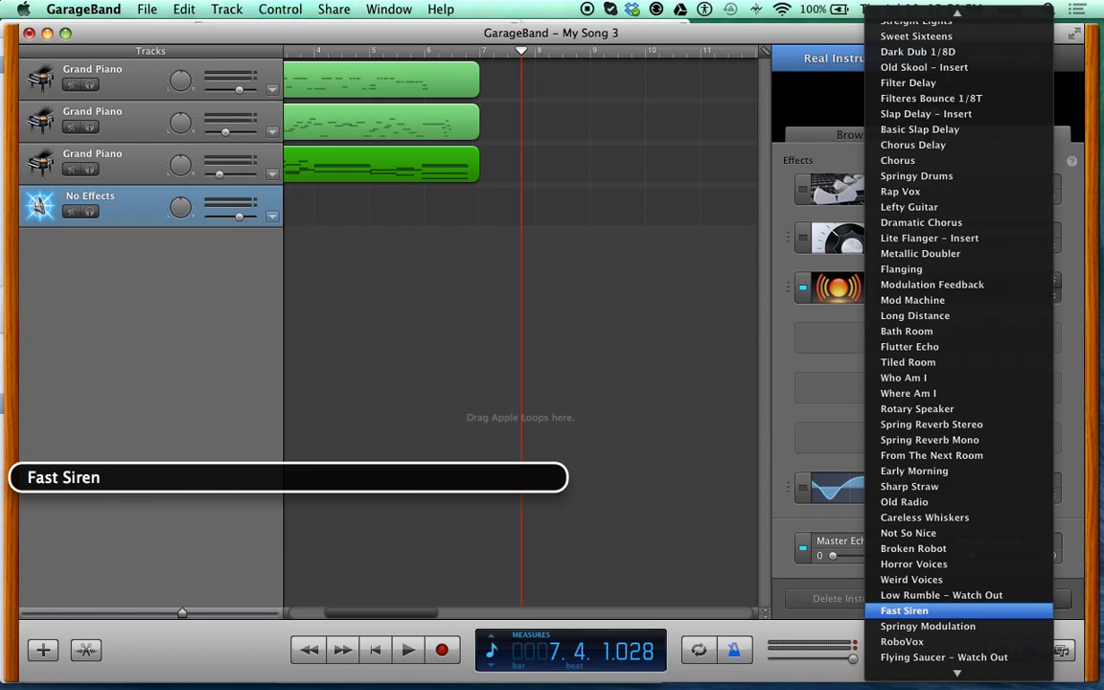
key("Down")
key("Down")
key("Down")
key("Return")
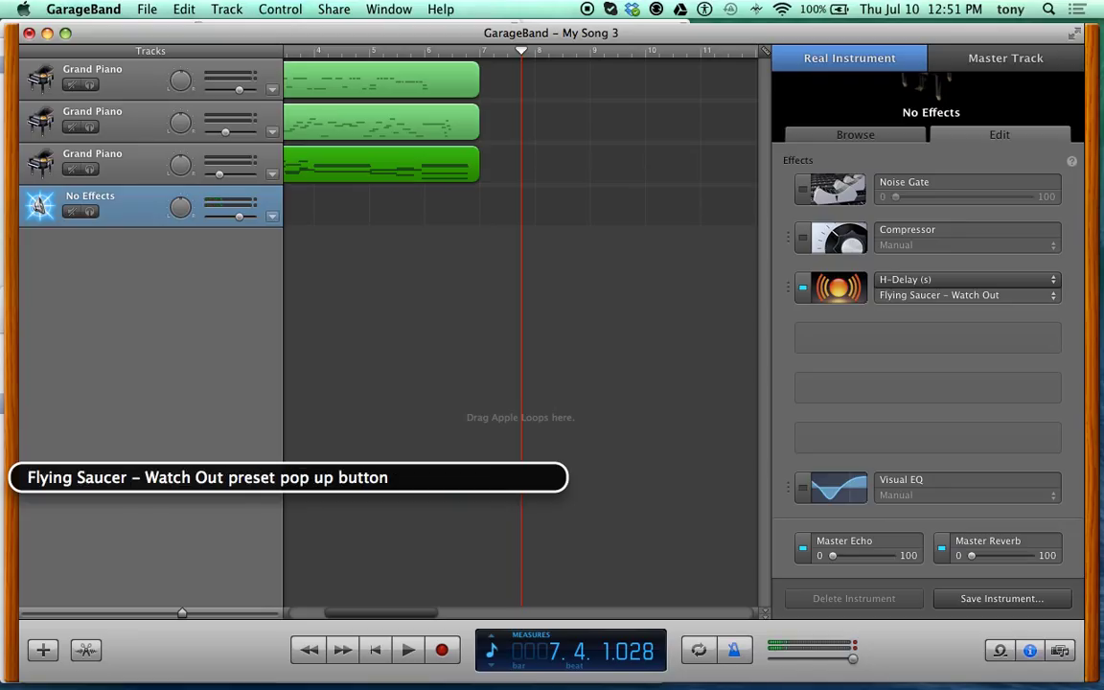
- Change the H-Delay preset to Old Radio, and switch to VLC and back to GarageBand
key("ctrl+alt+space")
key("Up")
key("Up")
key("Up")
key("Down")
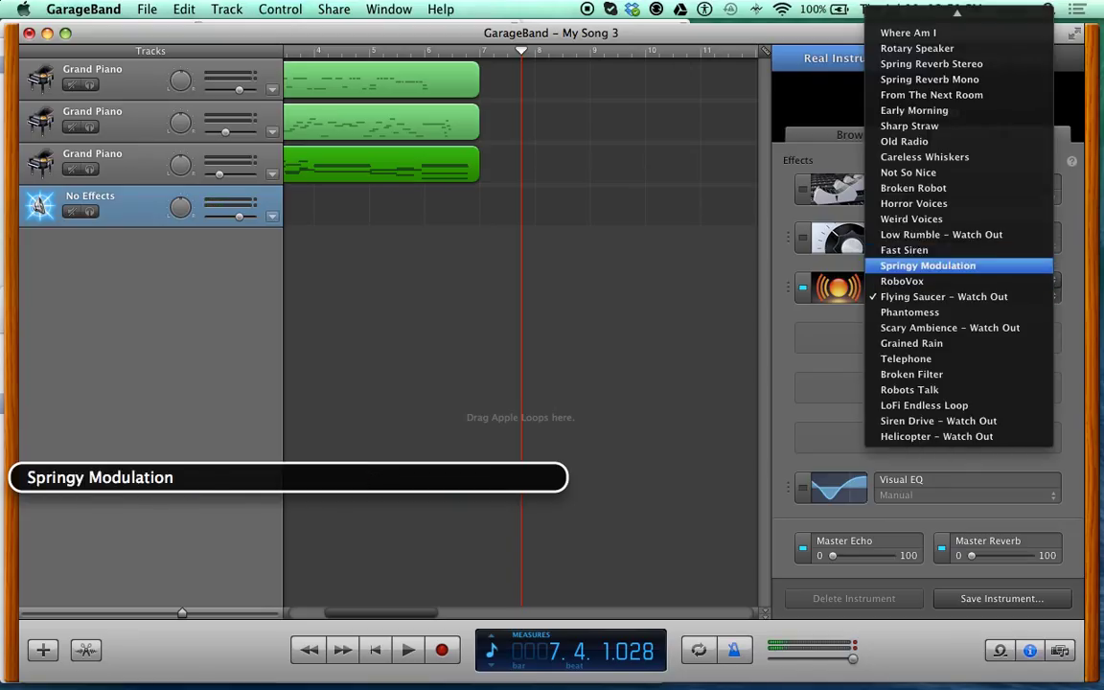
key("Up")
key("Up")
key("Up")
key("Up")
key("Up")
key("Up")
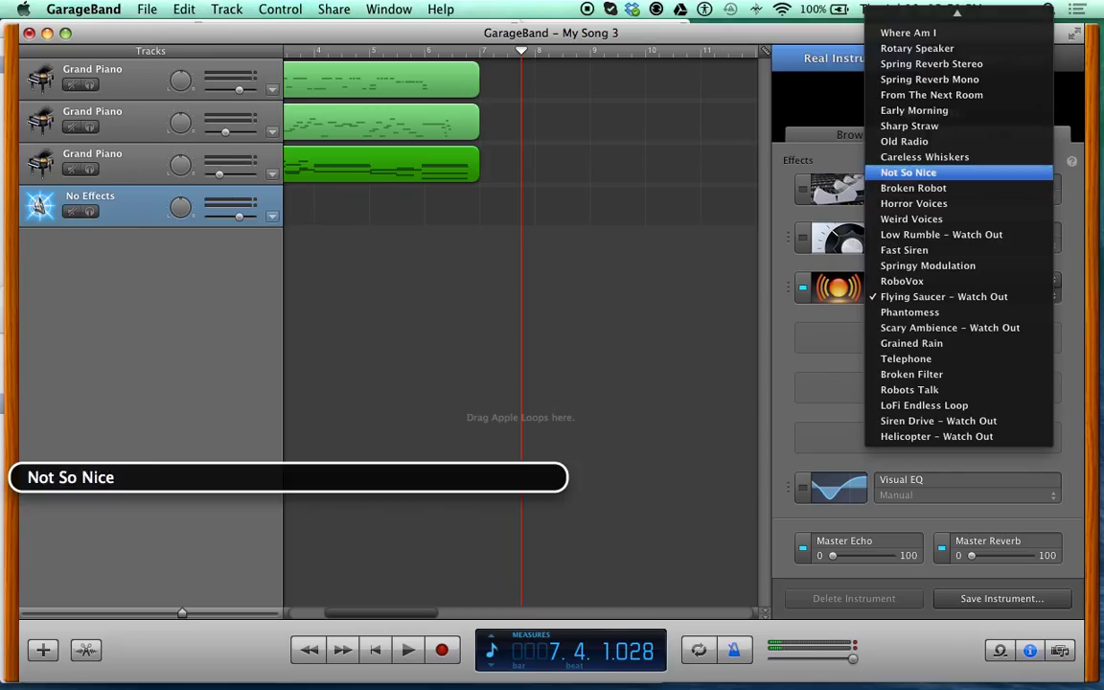
key("Up")
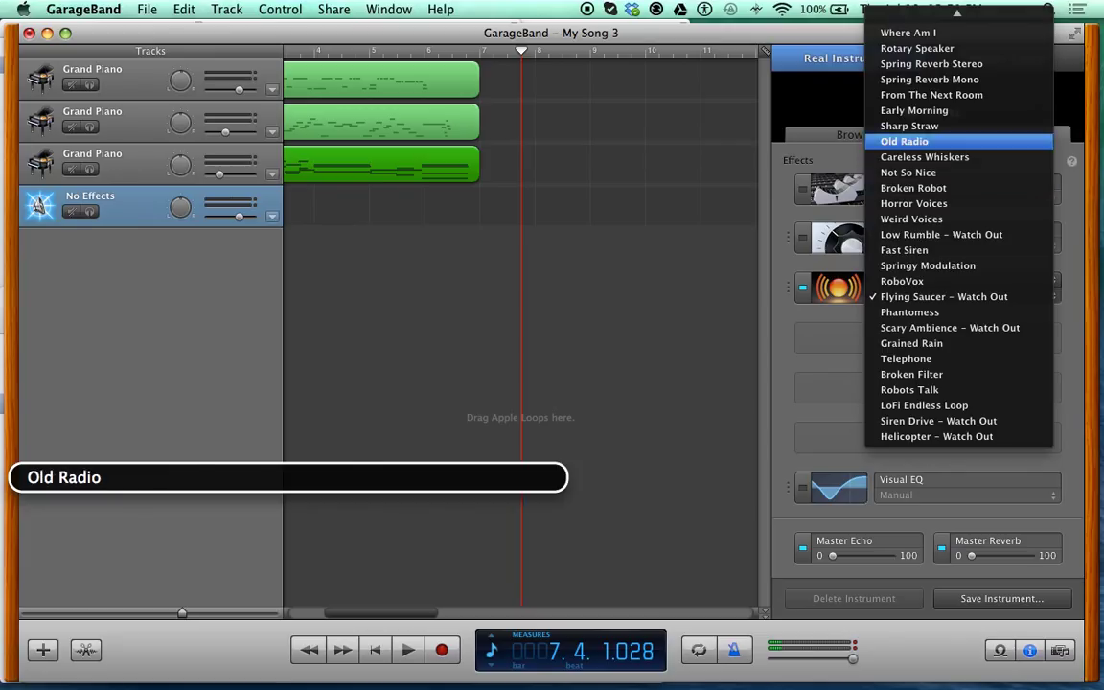
key("Return")
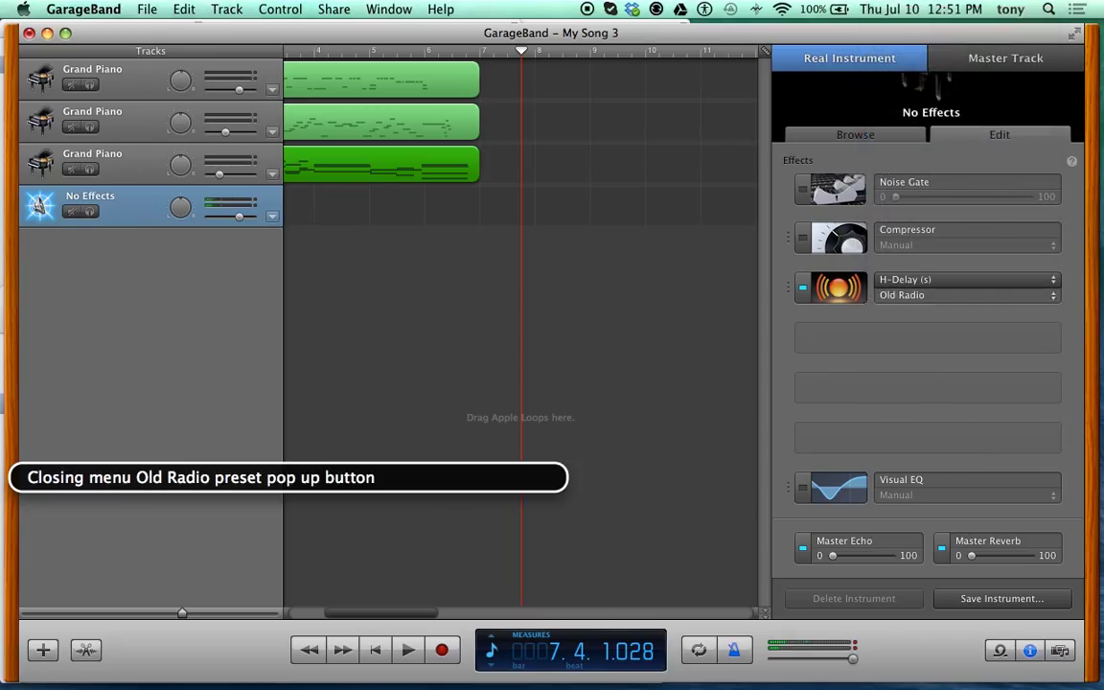
key("super+Tab")
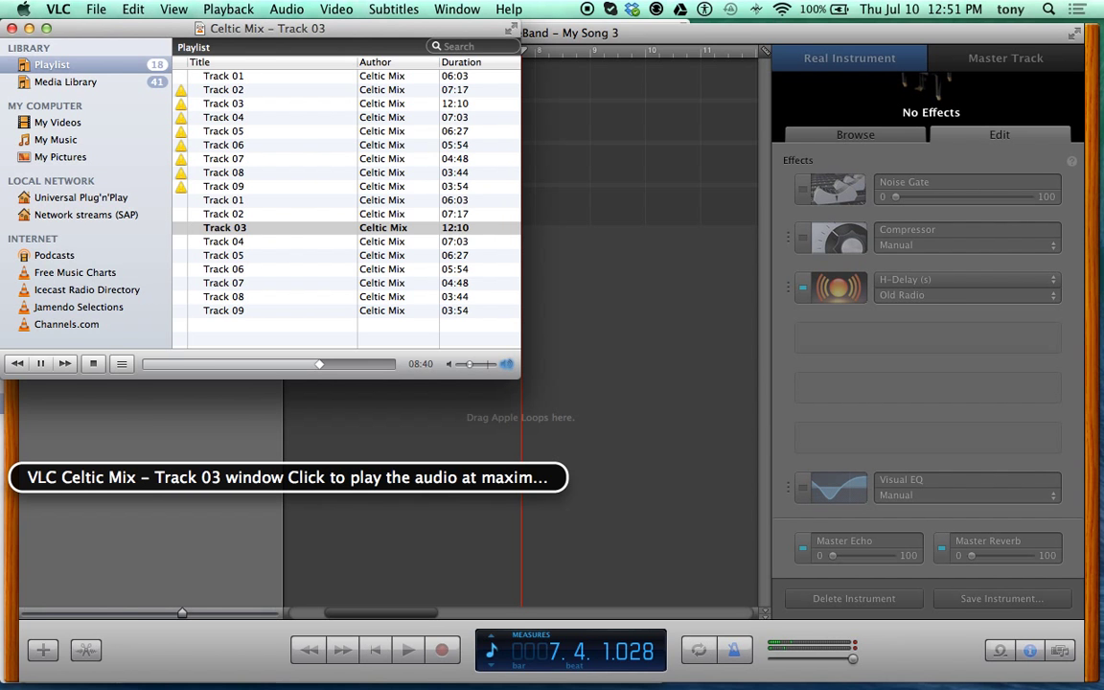
key("super+Tab")
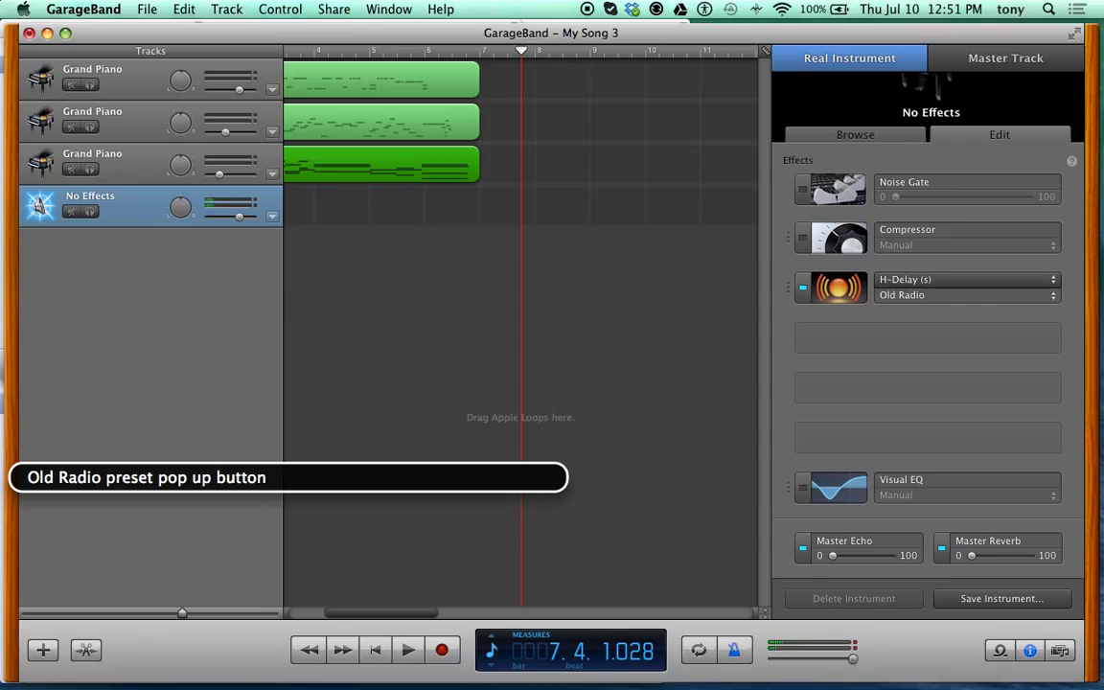
- Change the H-Delay preset to Sharp Straw
key("ctrl+alt+space")
key("Up")
key("ctrl+alt+space")
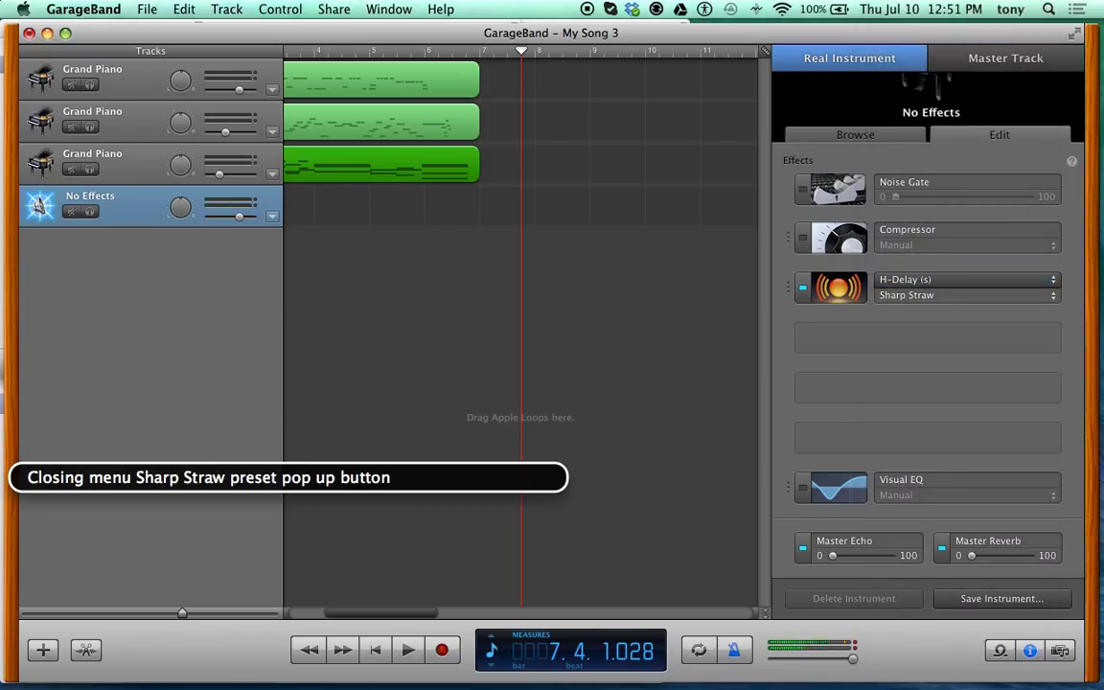
- Change the H-Delay preset to Early Morning
key("ctrl+alt+space")
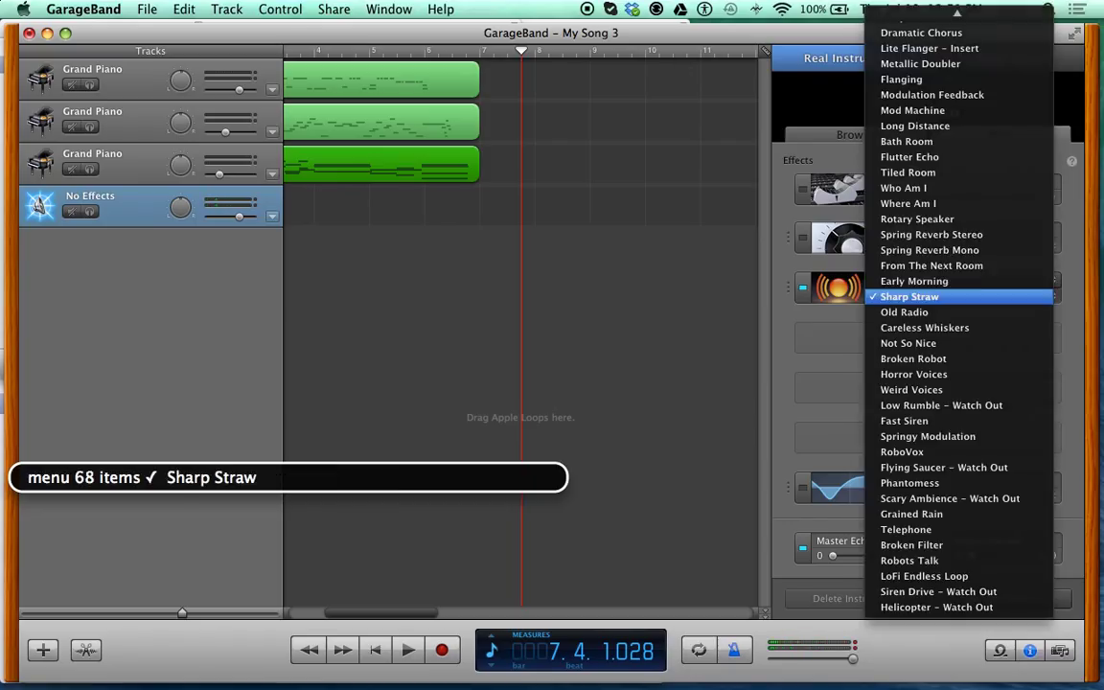
key("Up")
key("Up")
key("Down")
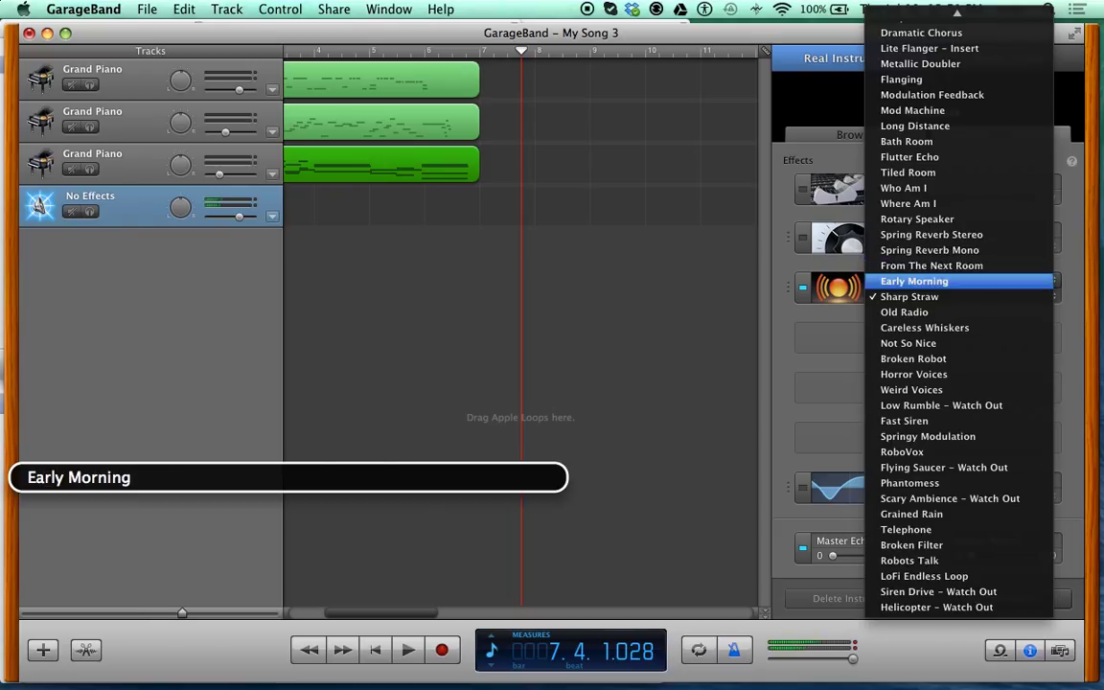
key("ctrl+alt+space")
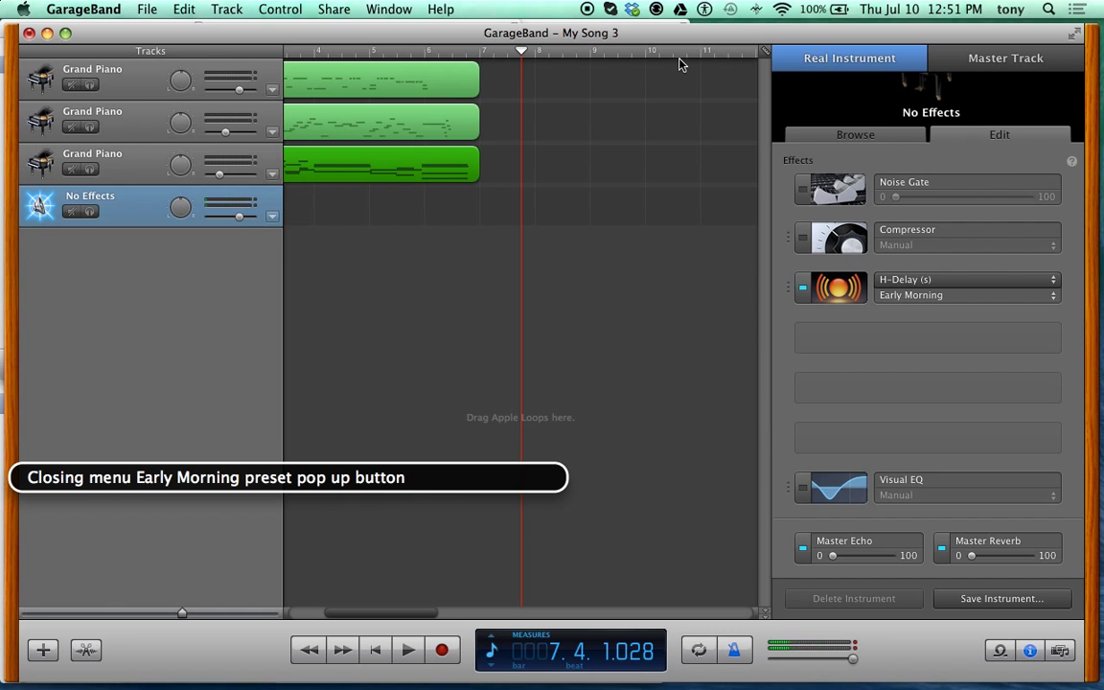
- Change the H-Delay preset to Spring Reverb Stereo
key("ctrl+alt+space")
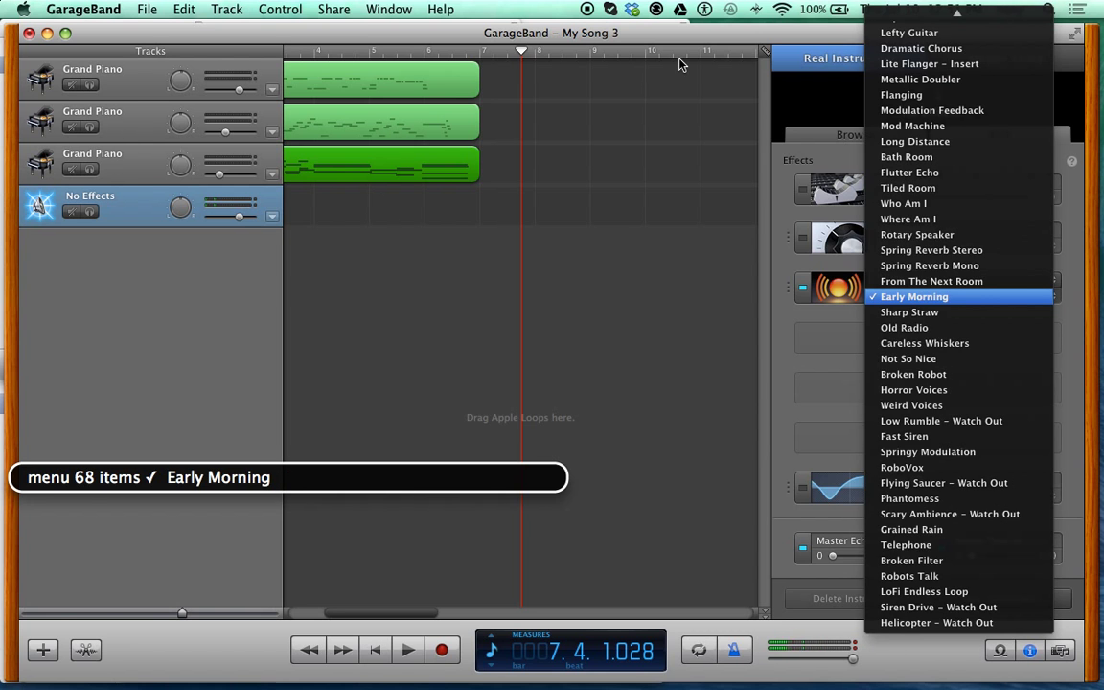
key("Up")
key("Up")
key("Up")
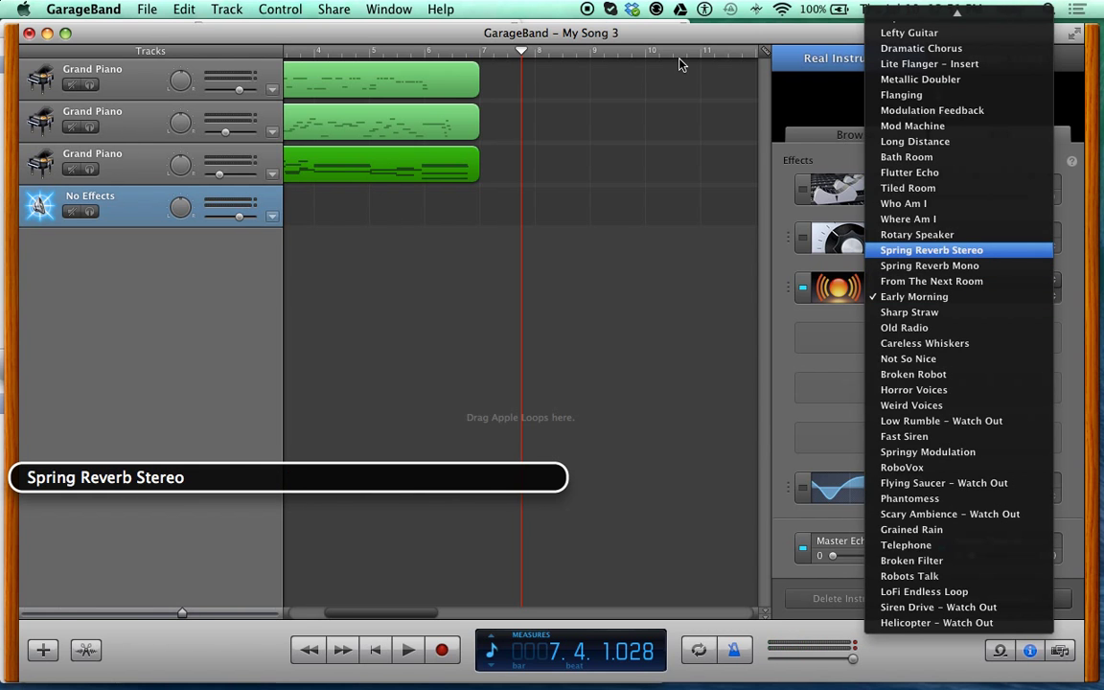
key("Return")
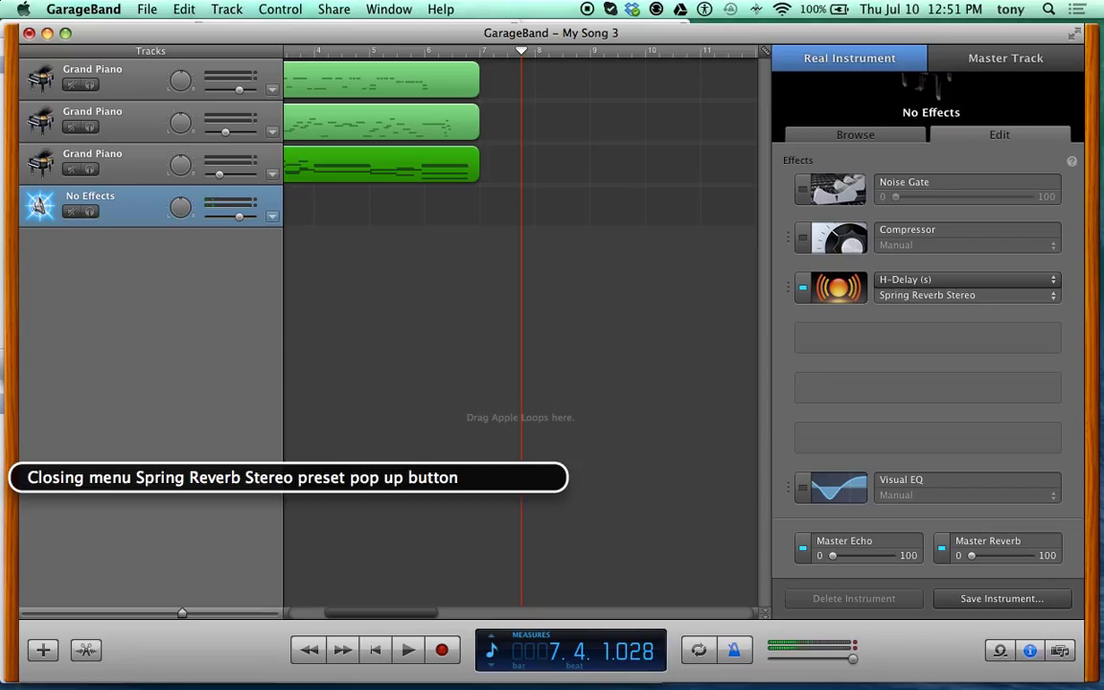
- Change the H-Delay preset to Who Am I
key("ctrl+alt+space")
key("Up")
key("Up")
key("Up")
key("Up")
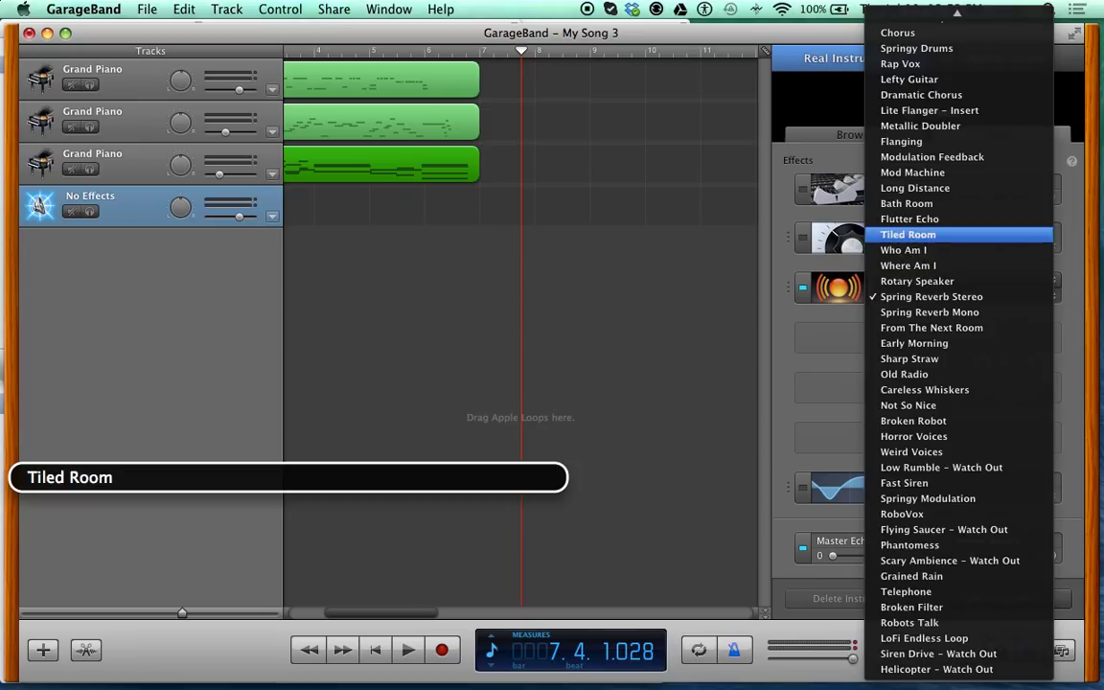
key("Down")
key("Return")
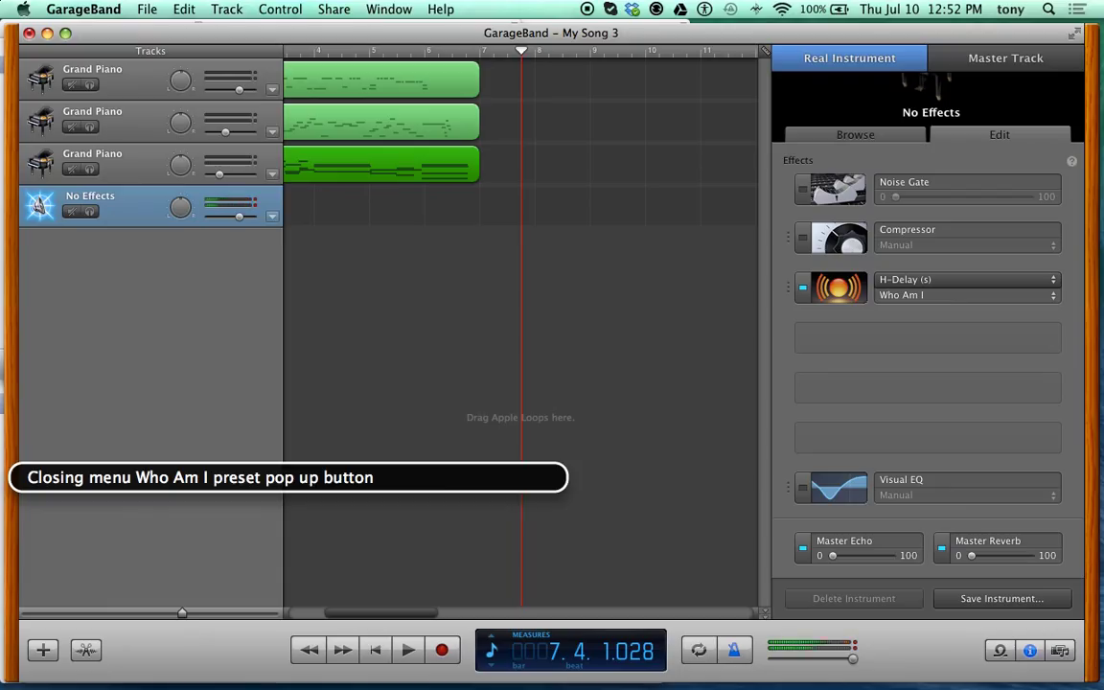
- Change the H-Delay preset to Flutter Echo
key("ctrl+alt+space")
key("Up")
key("Up")
key("Up")
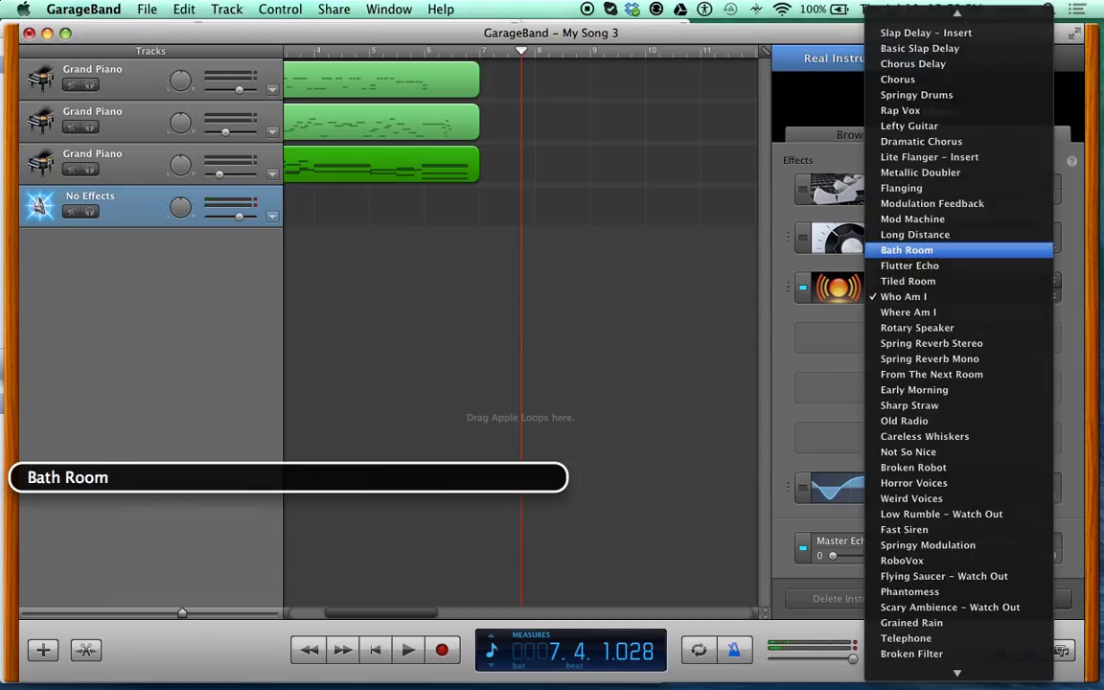
key("Up")
key("ctrl+alt+space")
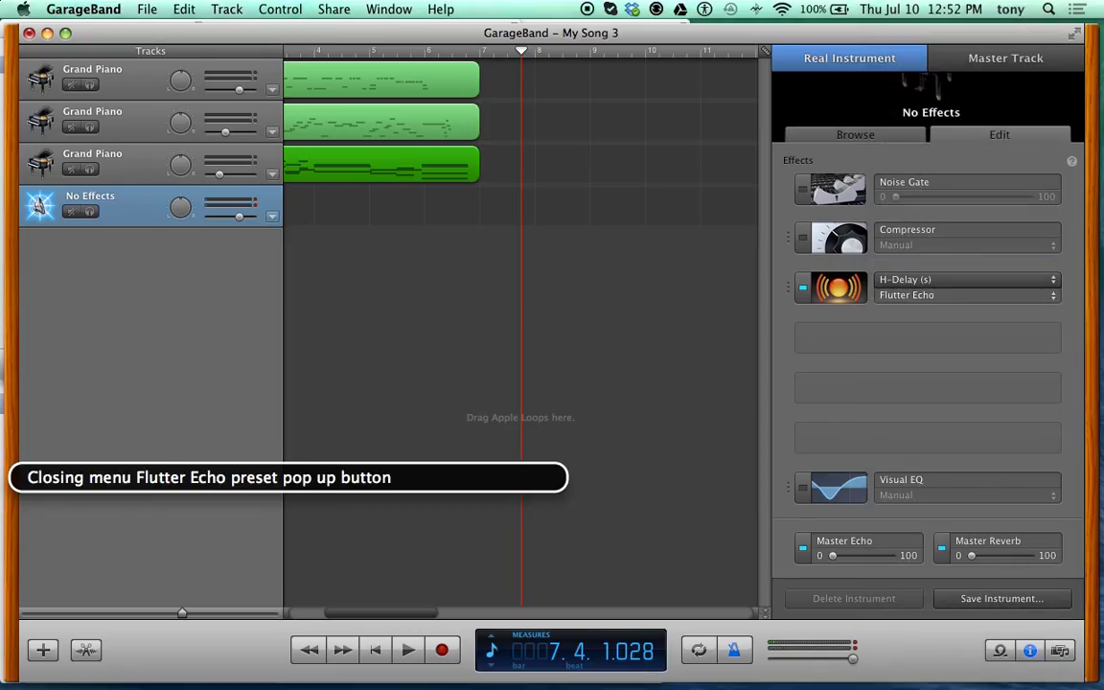
- Change the H-Delay preset to Bath Room
key("ctrl+alt+space")
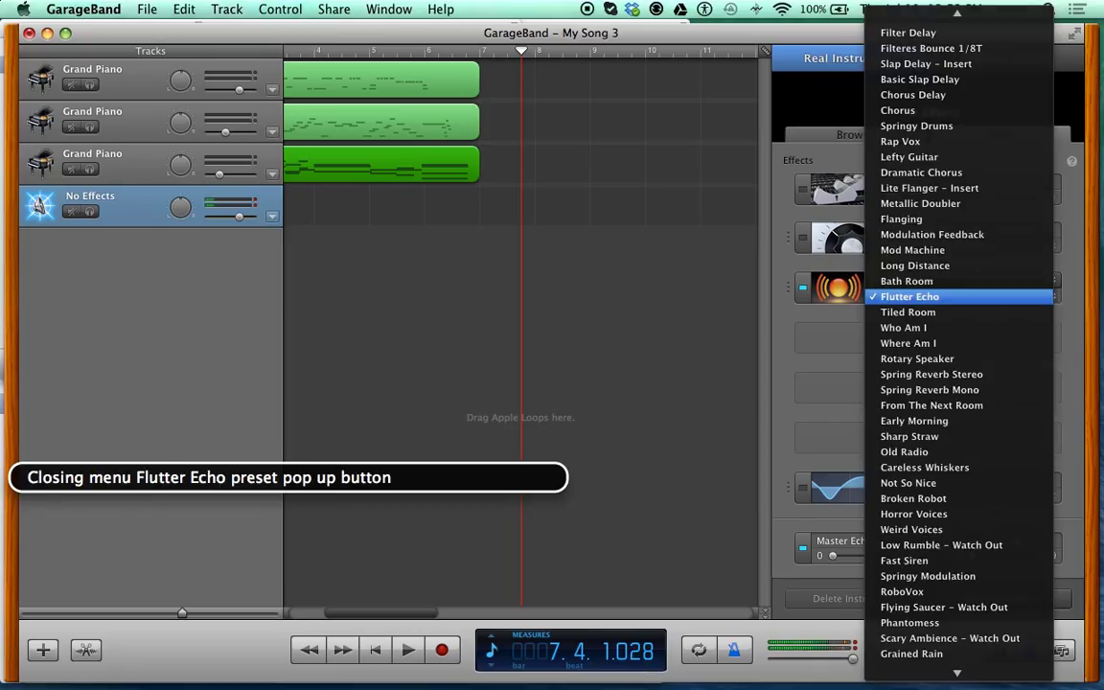
key("Up")
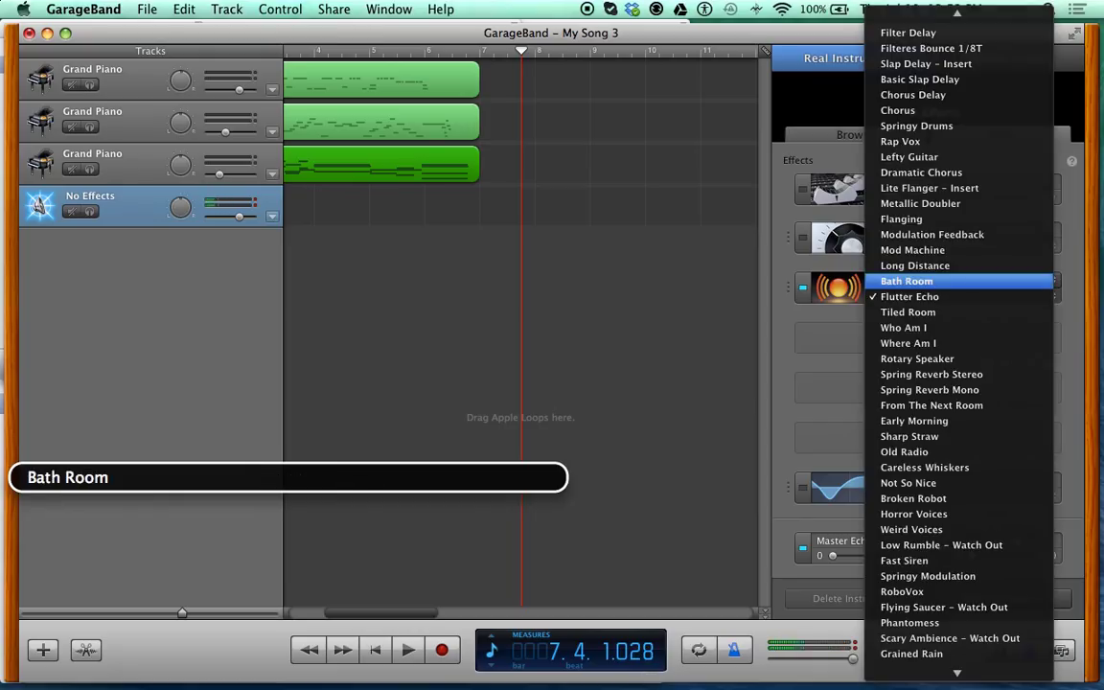
key("ctrl+alt+space")
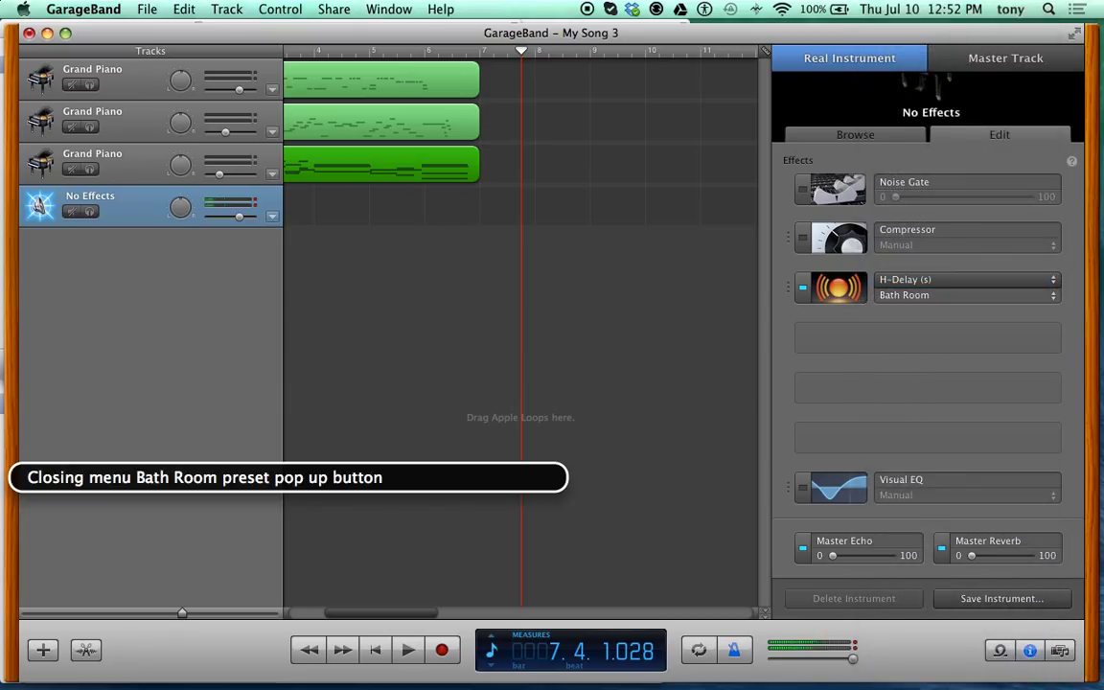
- Change the H-Delay preset from Bath Room to Metallic Doubler
key("ctrl+alt+space")
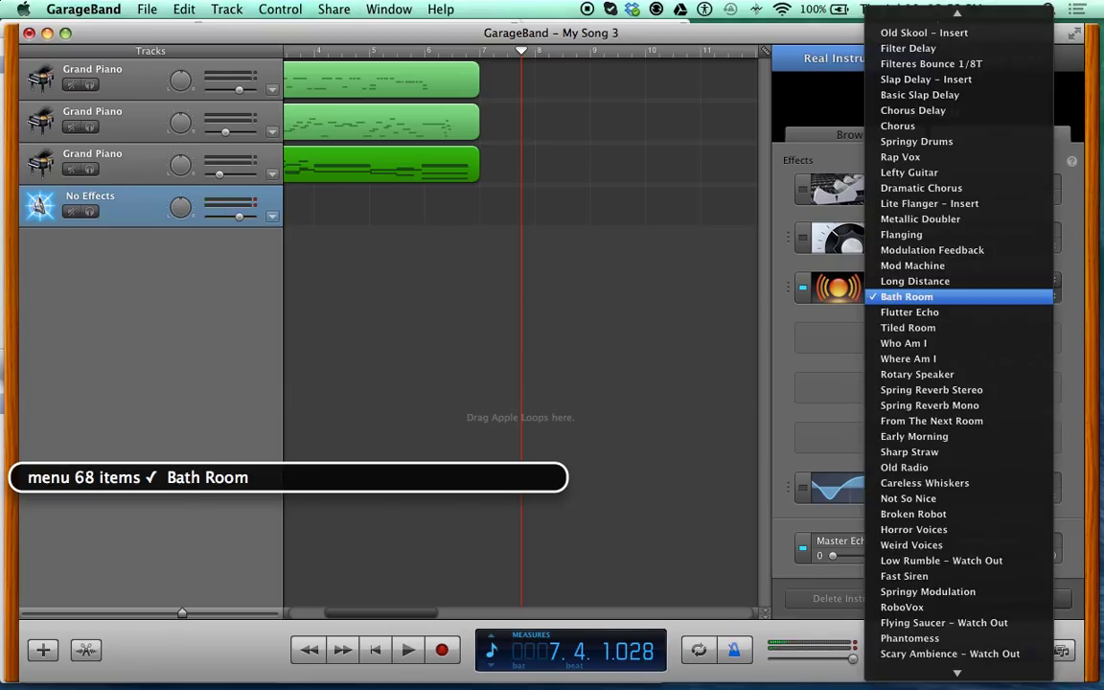
key("Up")
key("Up")
key("Up")
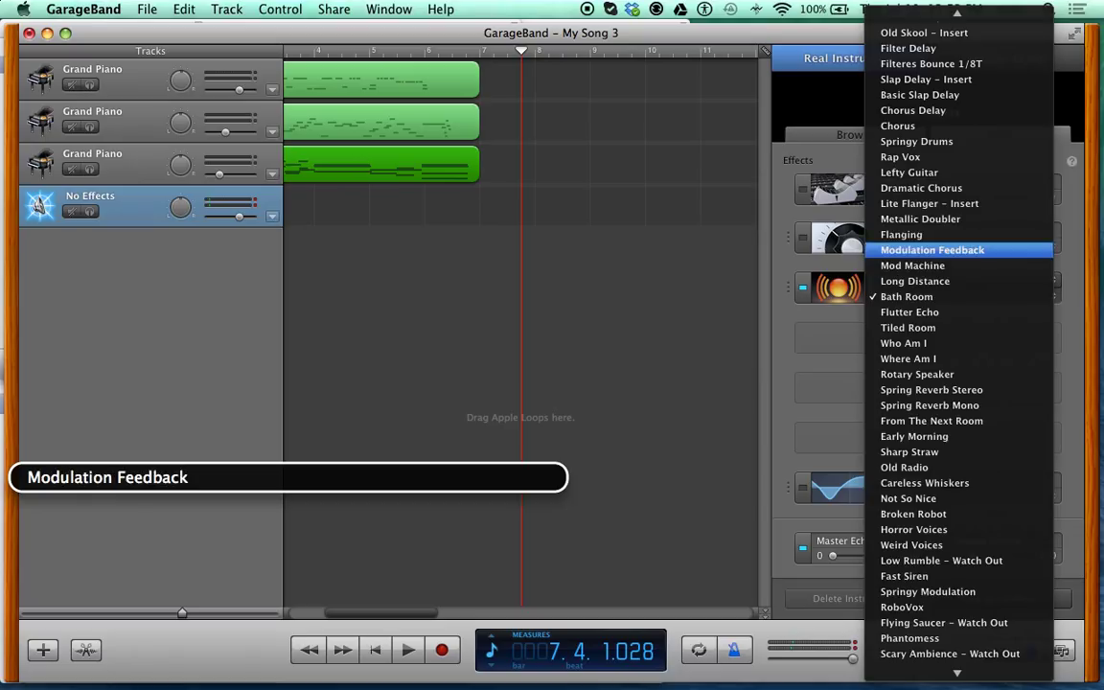
key("Up")
key("Up")
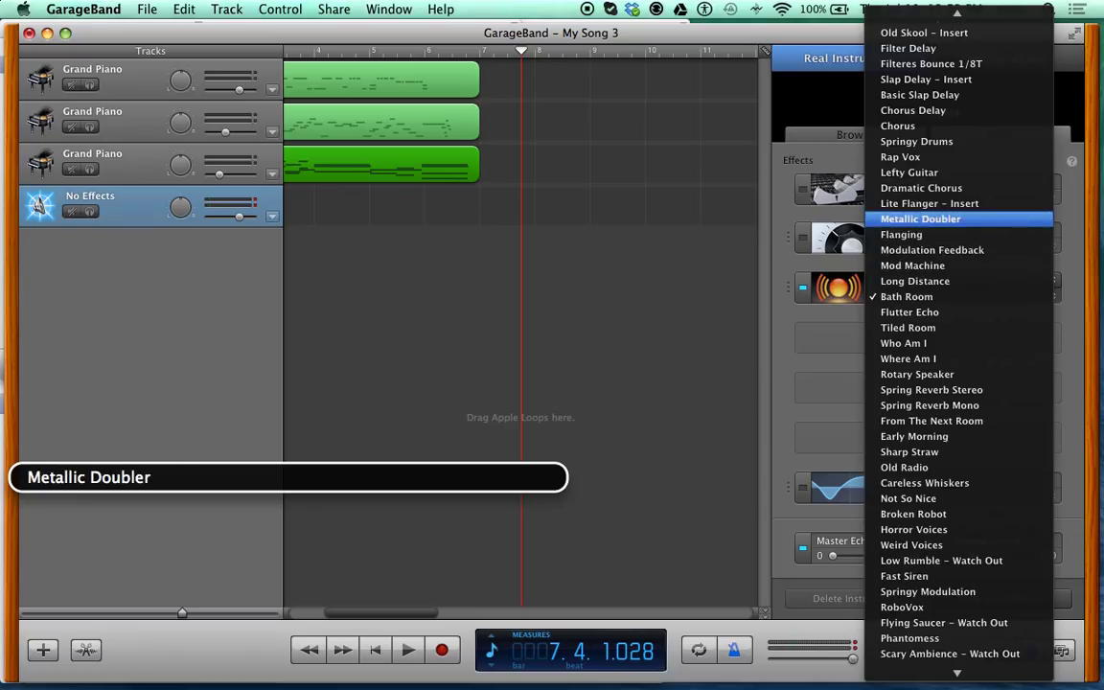
key("Return")
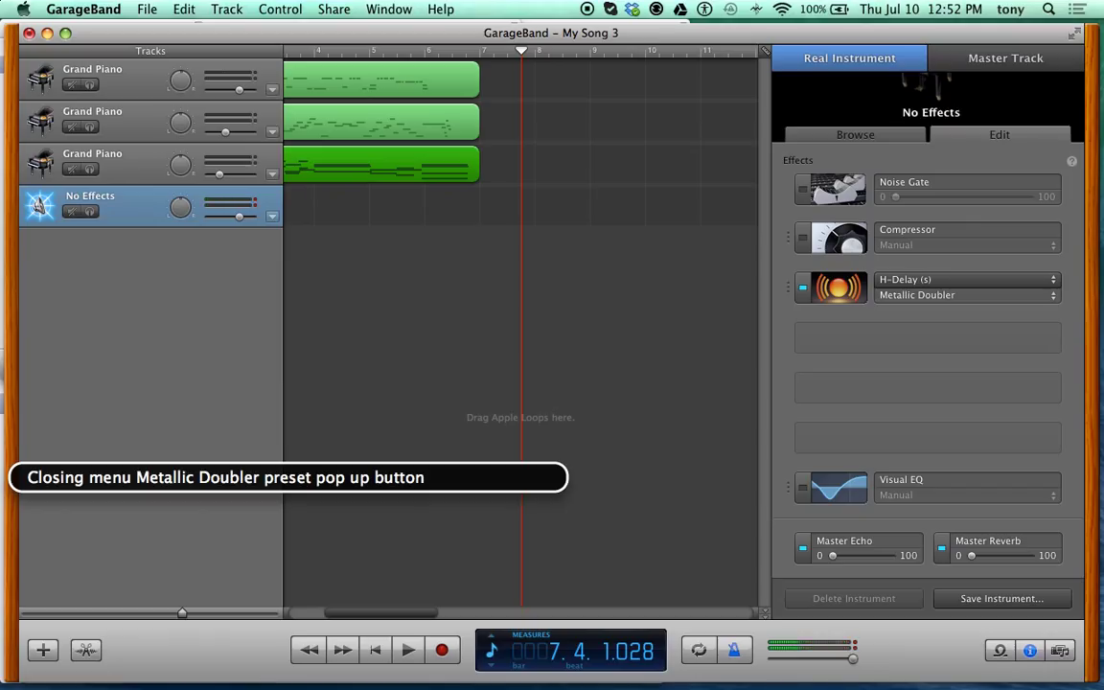
- Change the H-Delay preset to Lefty Guitar
key("ctrl+alt+space")
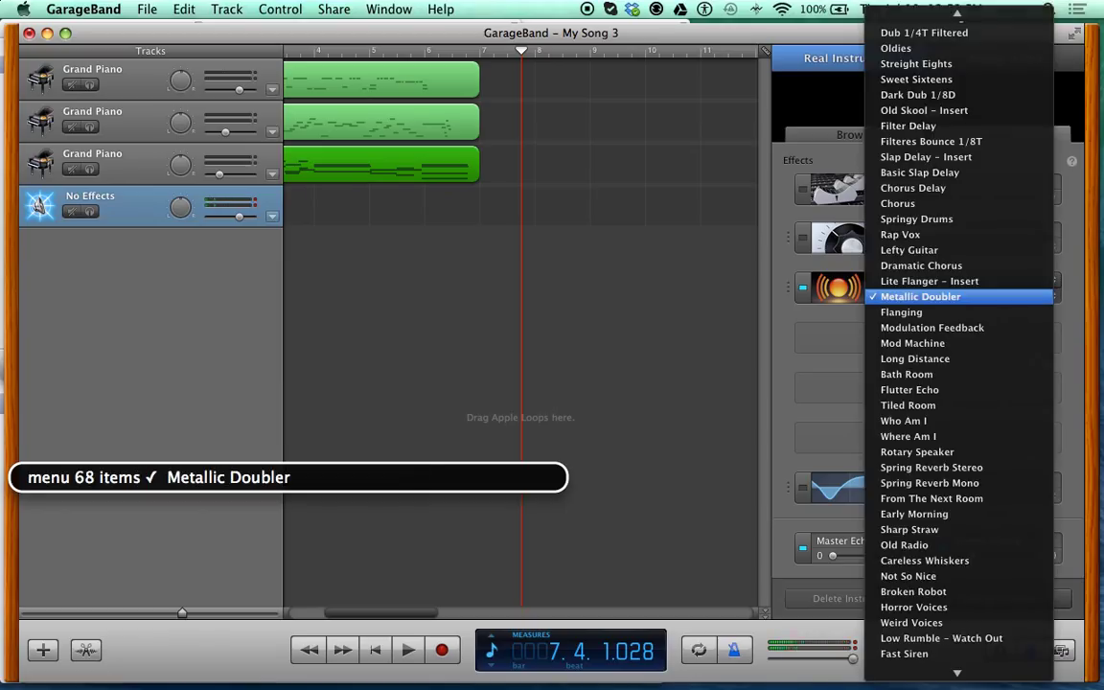
key("Up")
key("Up")
key("Up")
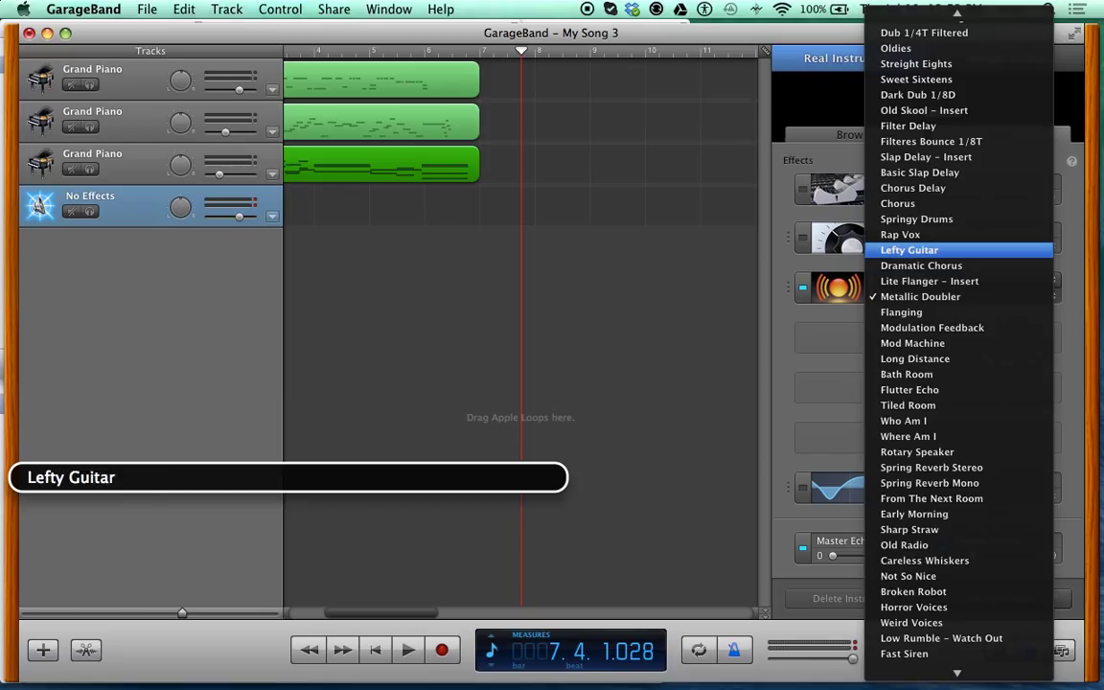
key("Escape")
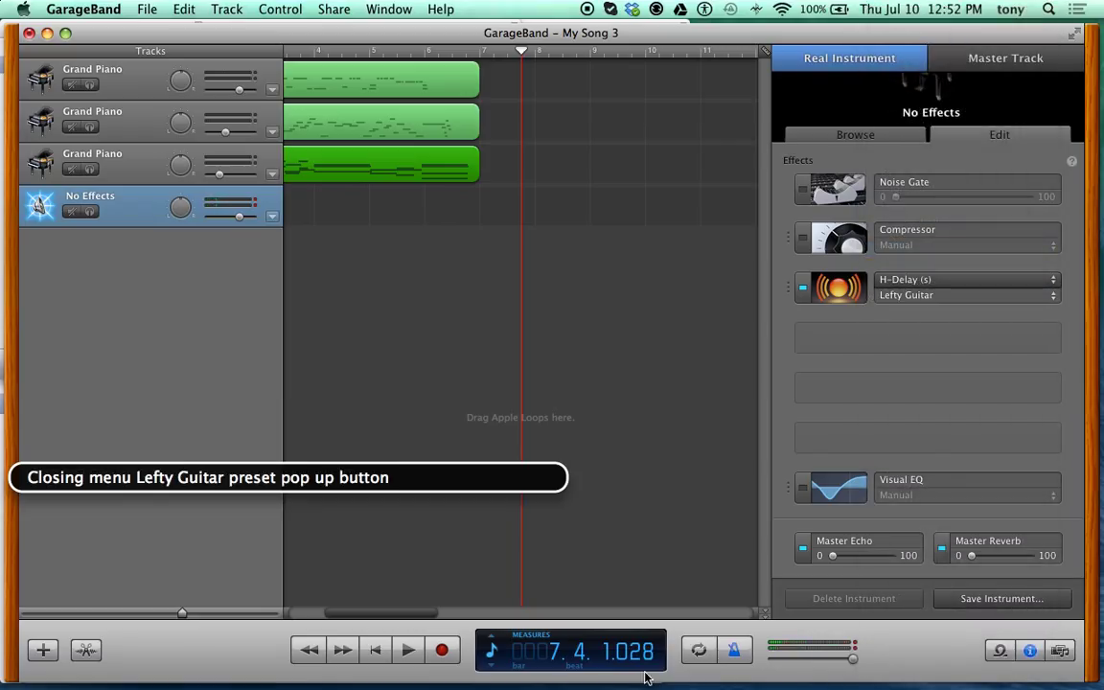
- Replace the H-Delay effect on the real instrument track with the GarageBand effect Bitcrusher
key("ctrl+alt+Left")
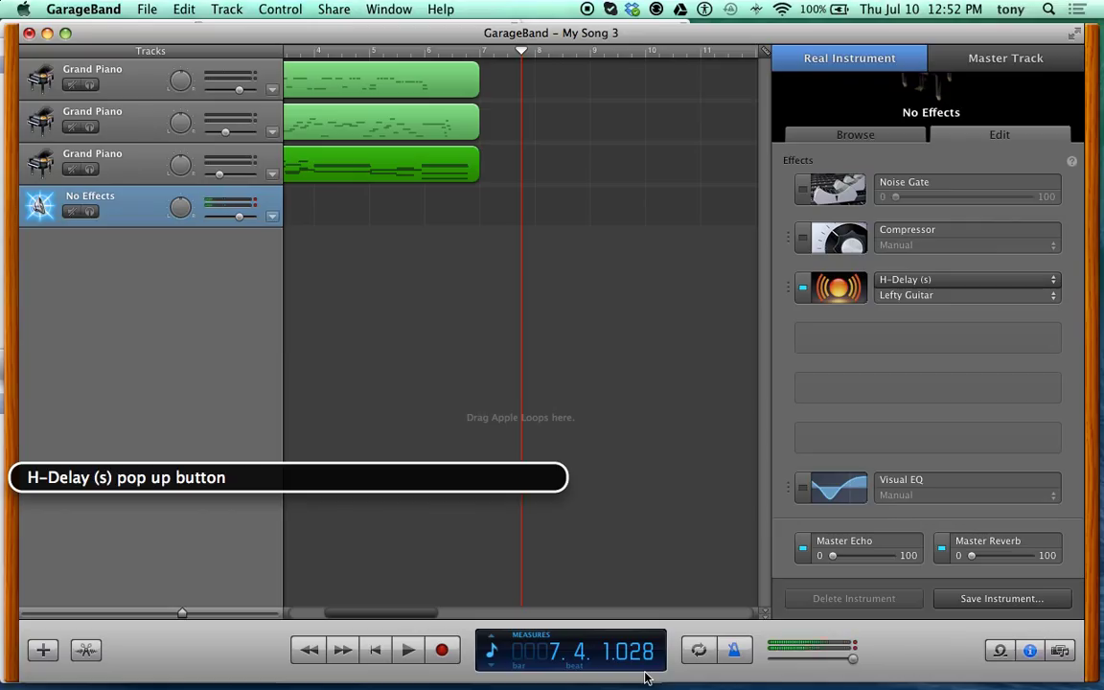
key("ctrl+alt+space")
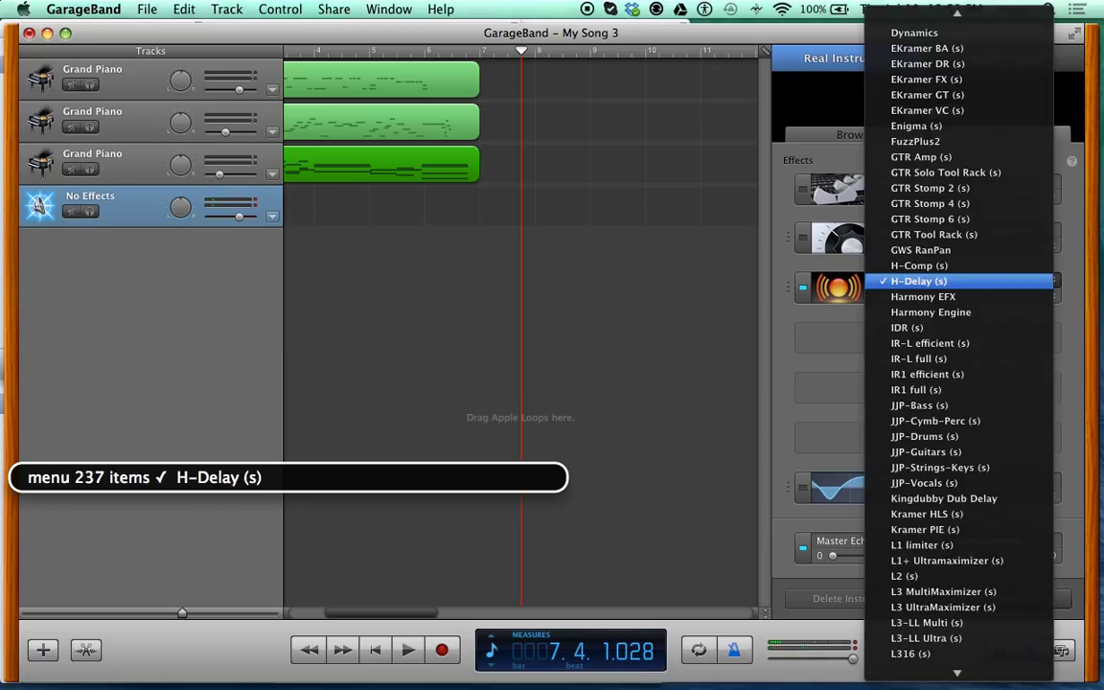
key("a")
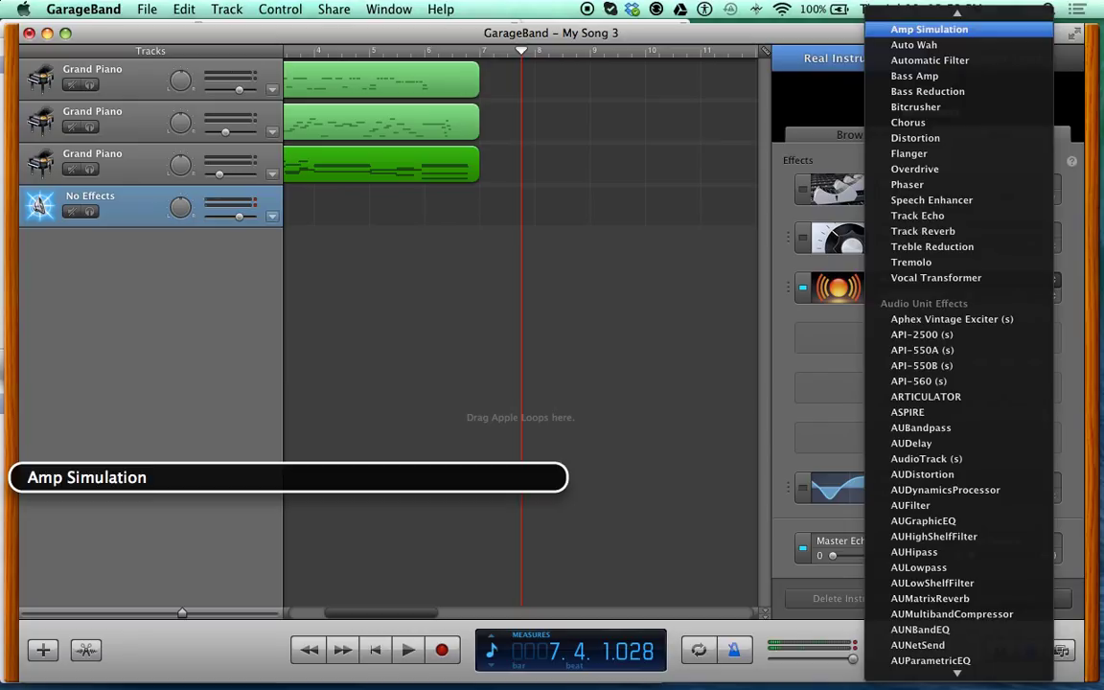
key("Down")
key("Down")
key("Down")
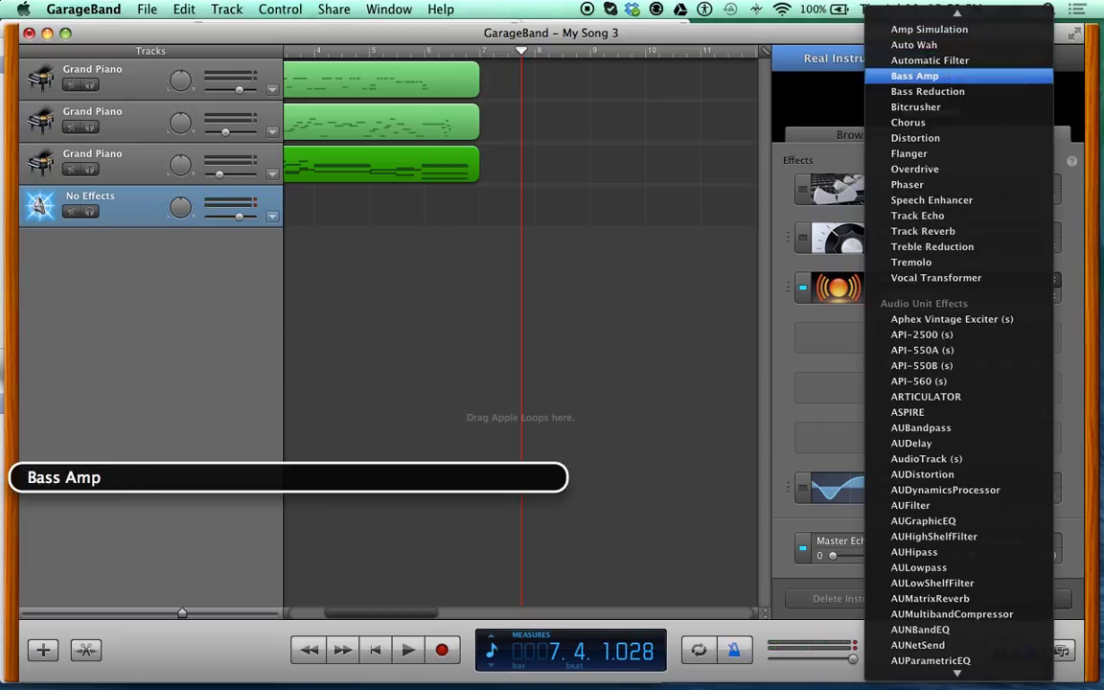
key("Down")
key("Down")
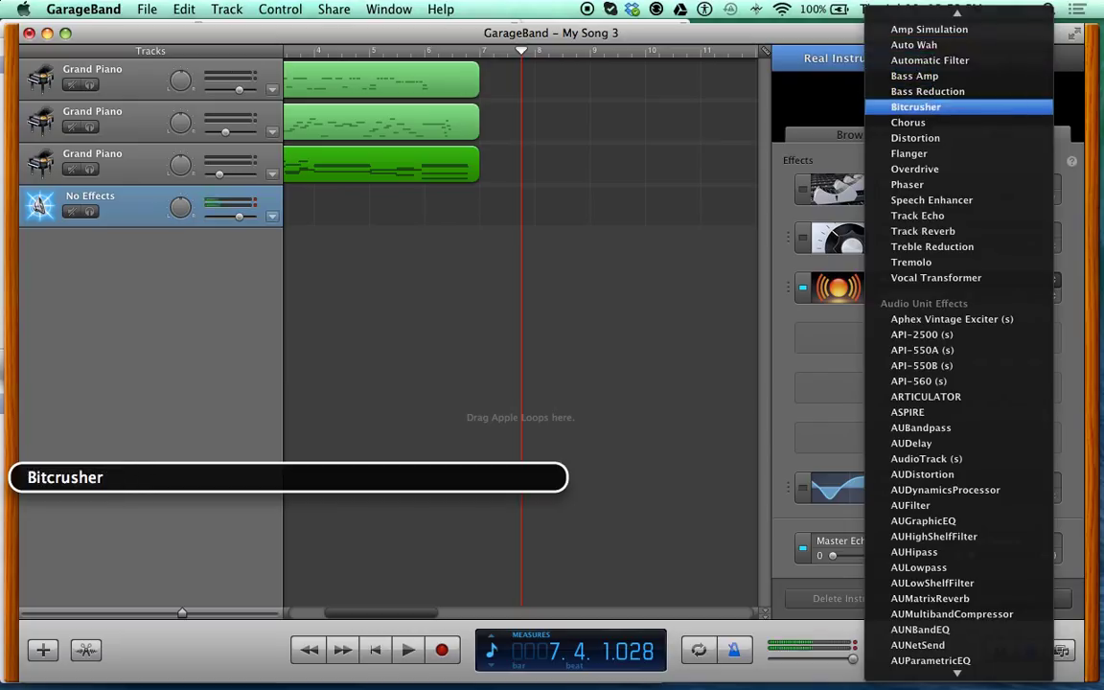
key("Return")
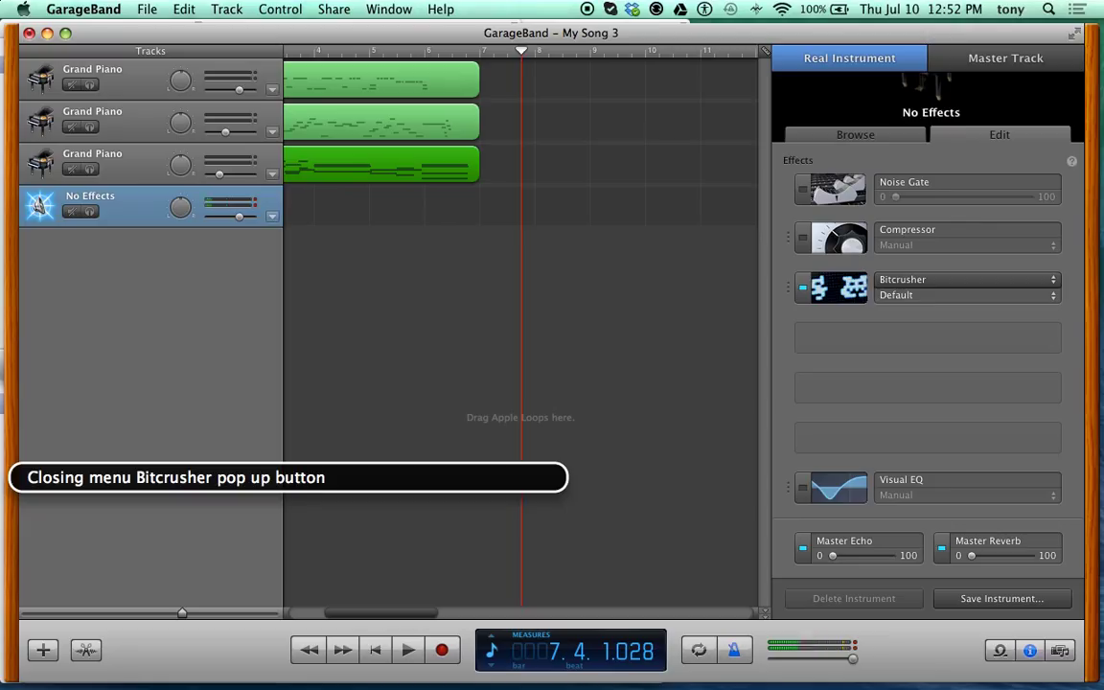
- Set the Bitcrusher effect's preset to 6 Bit Resynth
key("Tab")
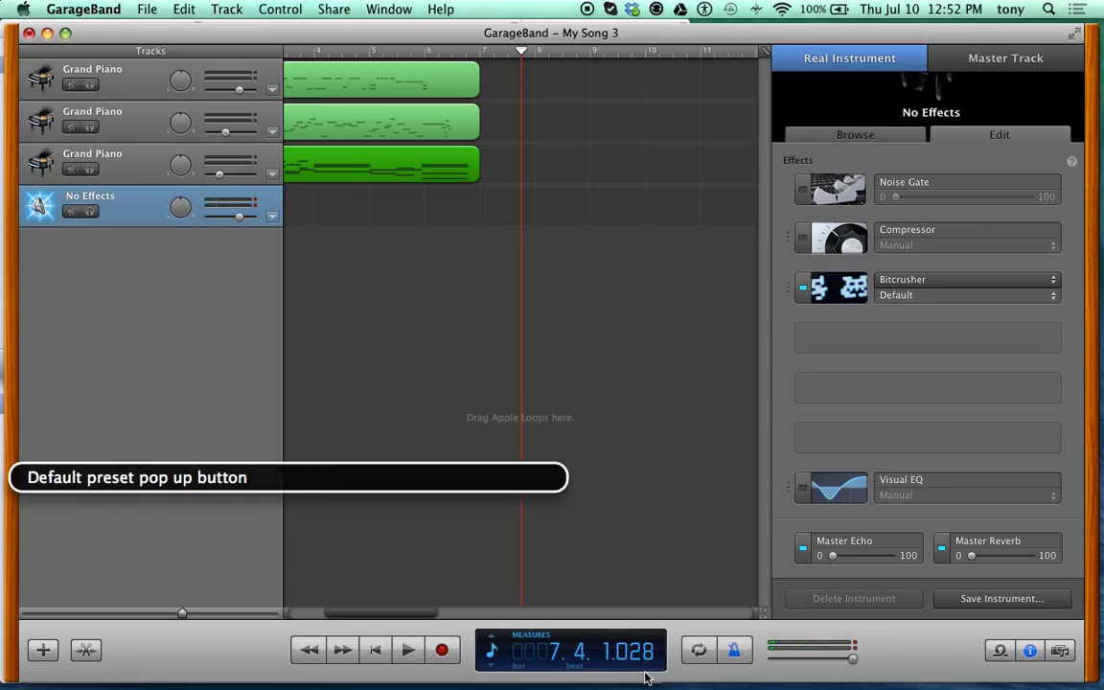
key("ctrl+alt+space")
key("Down")
key("Down")
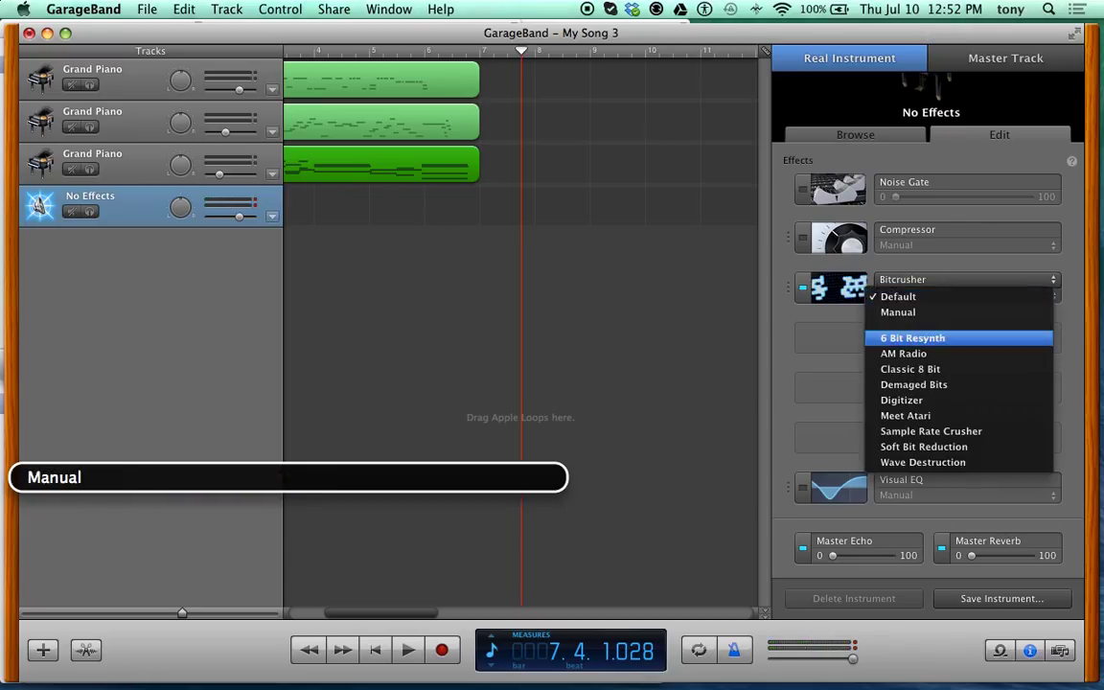
key("Down")
key("Up")
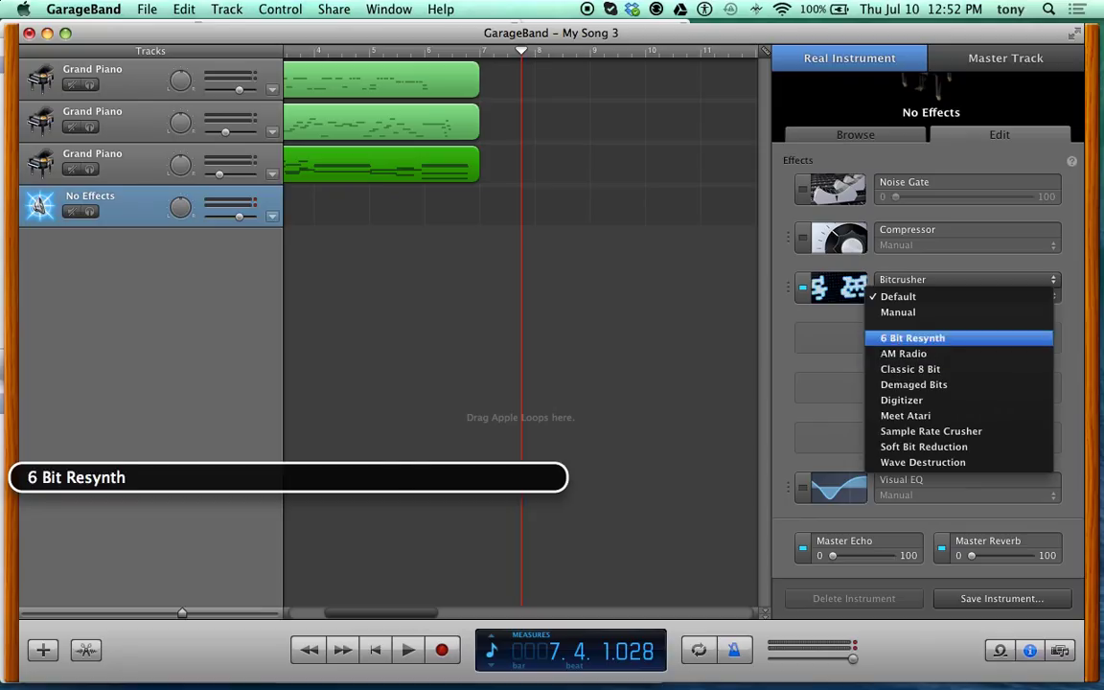
key("ctrl+alt+space")
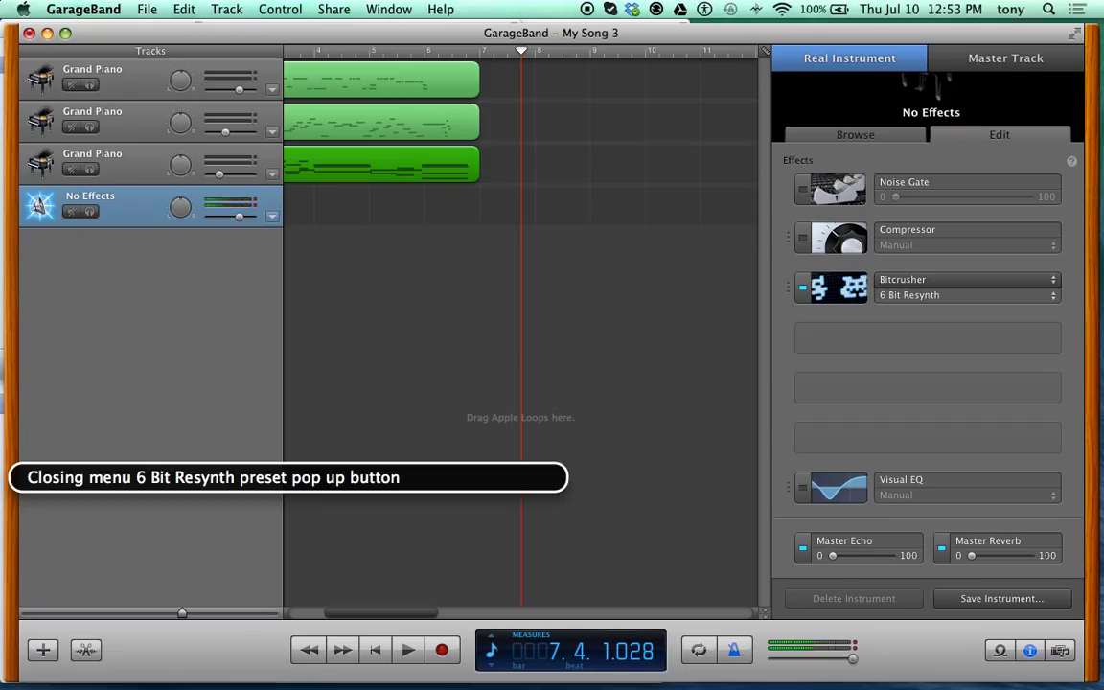
- Change the Bitcrusher preset to AM Radio
key("ctrl+alt+space")
key("Down")
key("ctrl+alt+space")
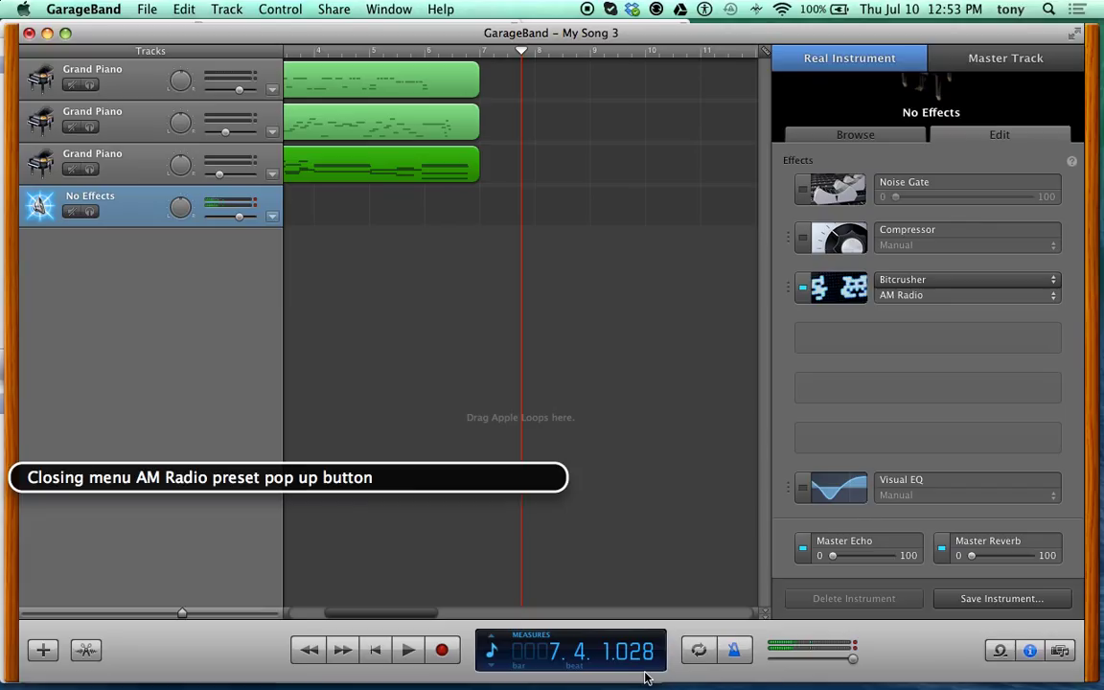
- Change the Bitcrusher preset to Demaged Bits
key("ctrl+alt+space")
key("Down")
key("Down")
key("ctrl+alt+space")
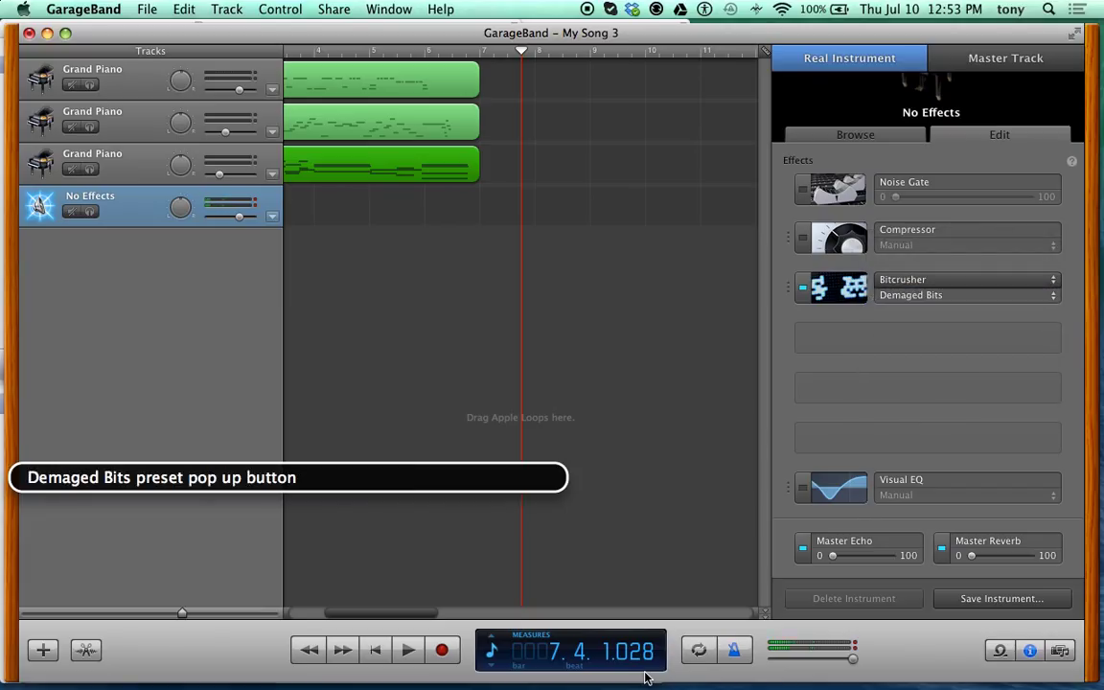
- Change the Bitcrusher preset to Meet Atari
key("ctrl+alt+space")
key("Down")
key("Down")
key("ctrl+alt+space")
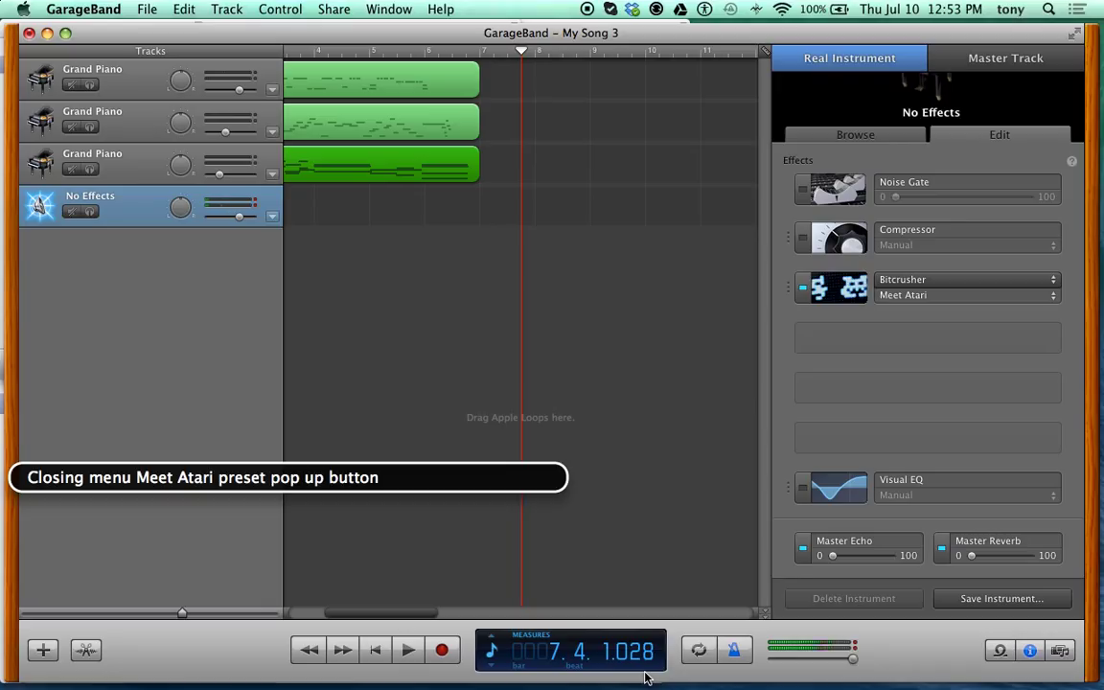
- Change the Bitcrusher preset to Soft Bit Reduction
key("ctrl+alt+space")
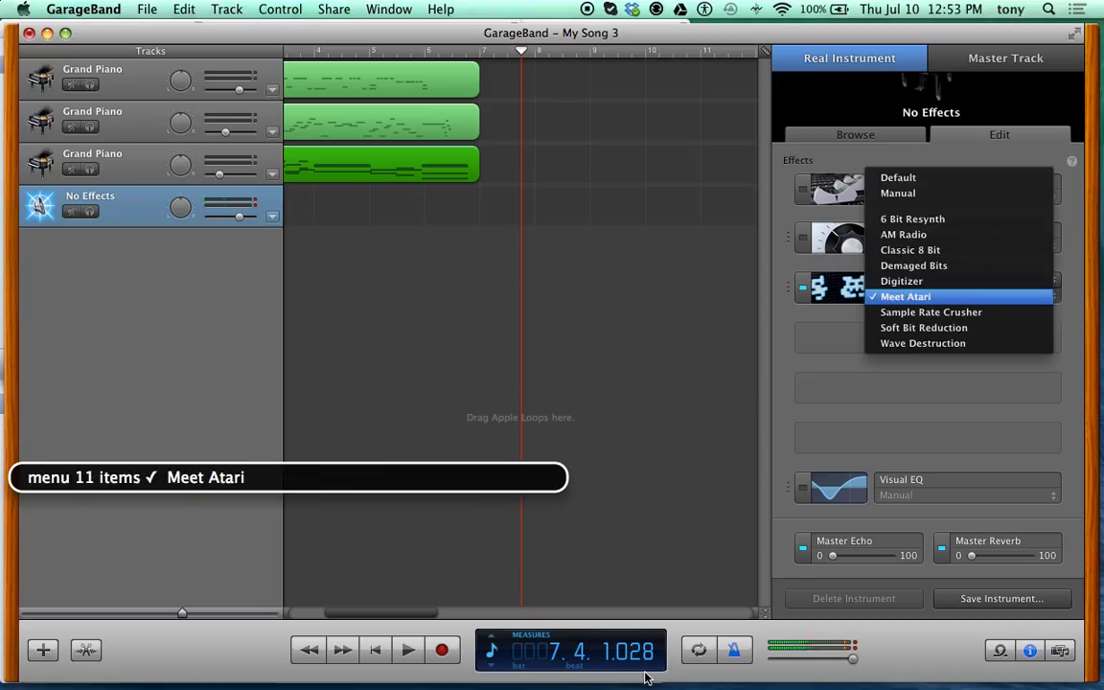
key("Down")
key("Down")
key("ctrl+alt+space")
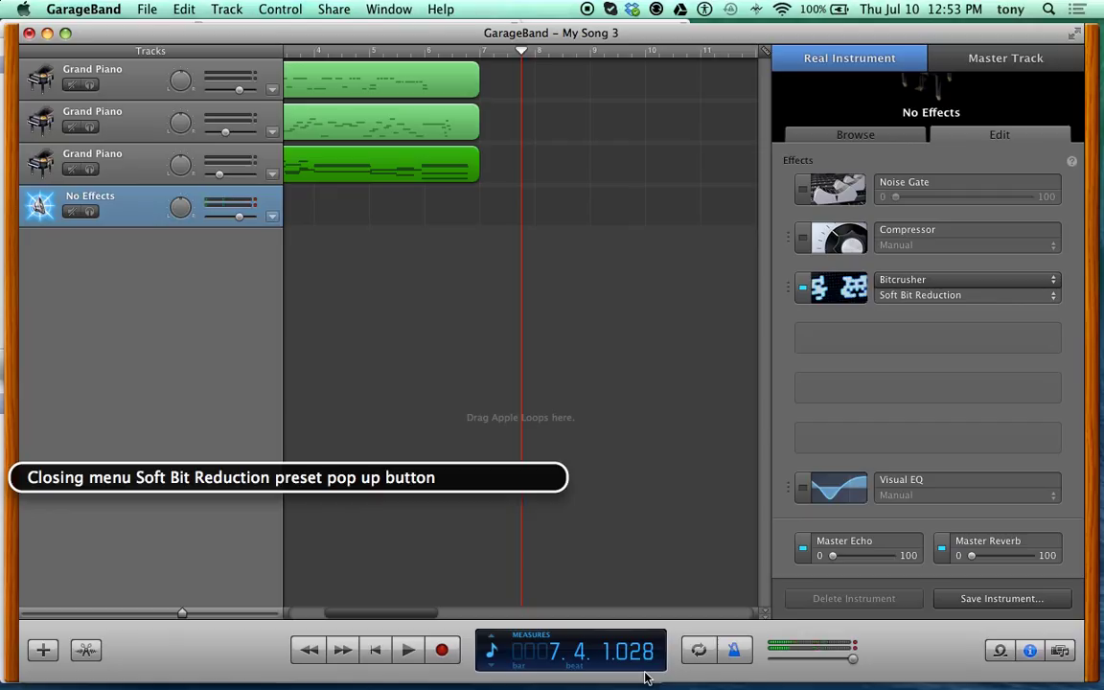
- Change the Bitcrusher preset to Wave Destruction
key("ctrl+alt+space")
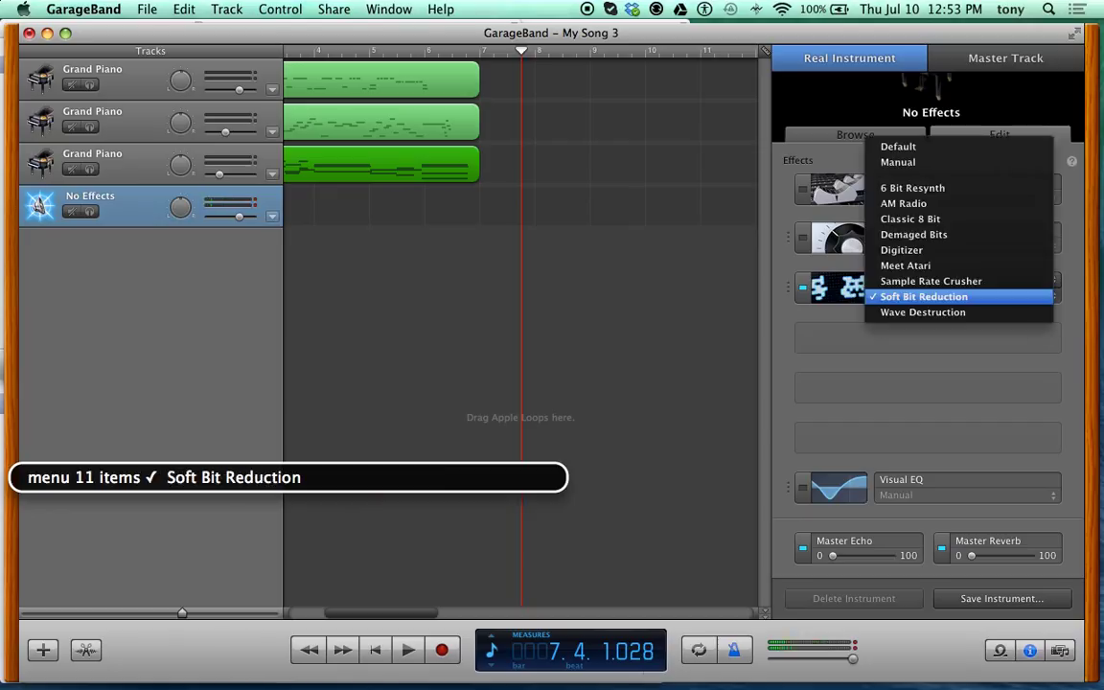
key("Down")
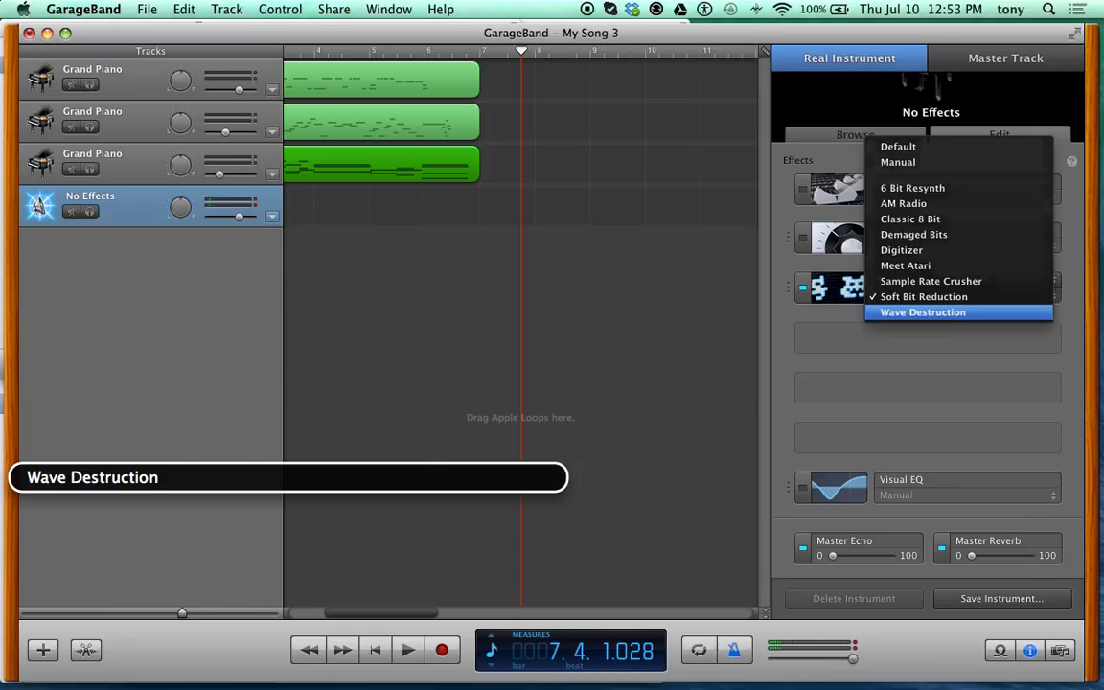
key("ctrl+alt+space")
- Switch the Bitcrusher preset from Wave Destruction back to 6 Bit Resynth
key("ctrl+alt+space")
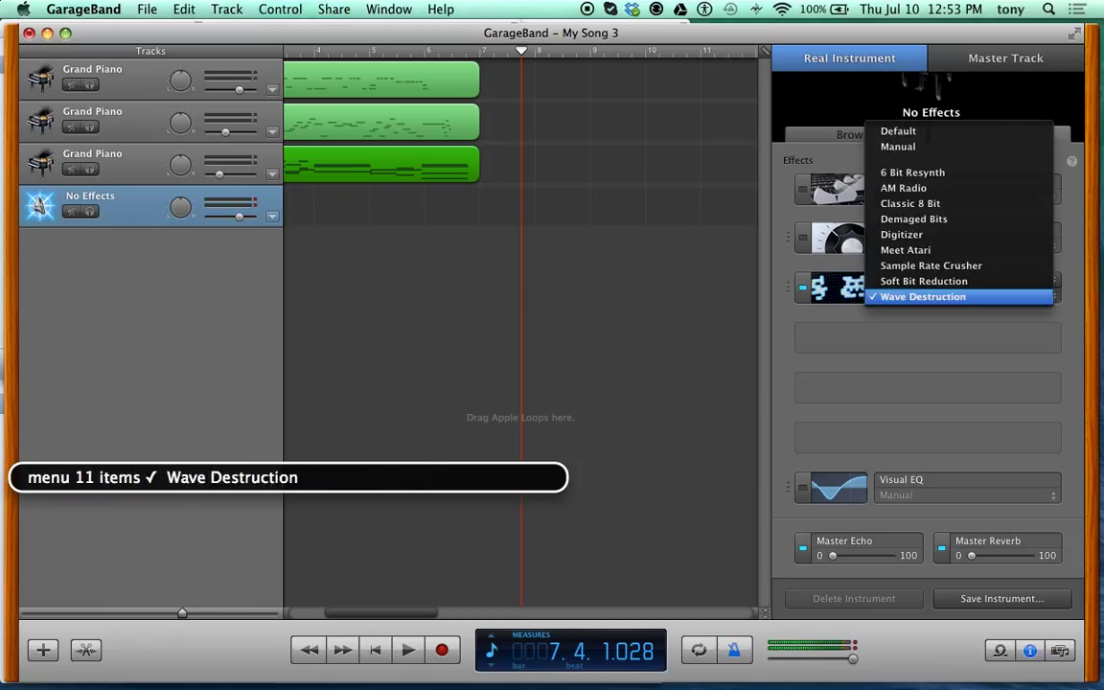
key("Down")
key("Down")
key("Down")
key("ctrl+alt+space")
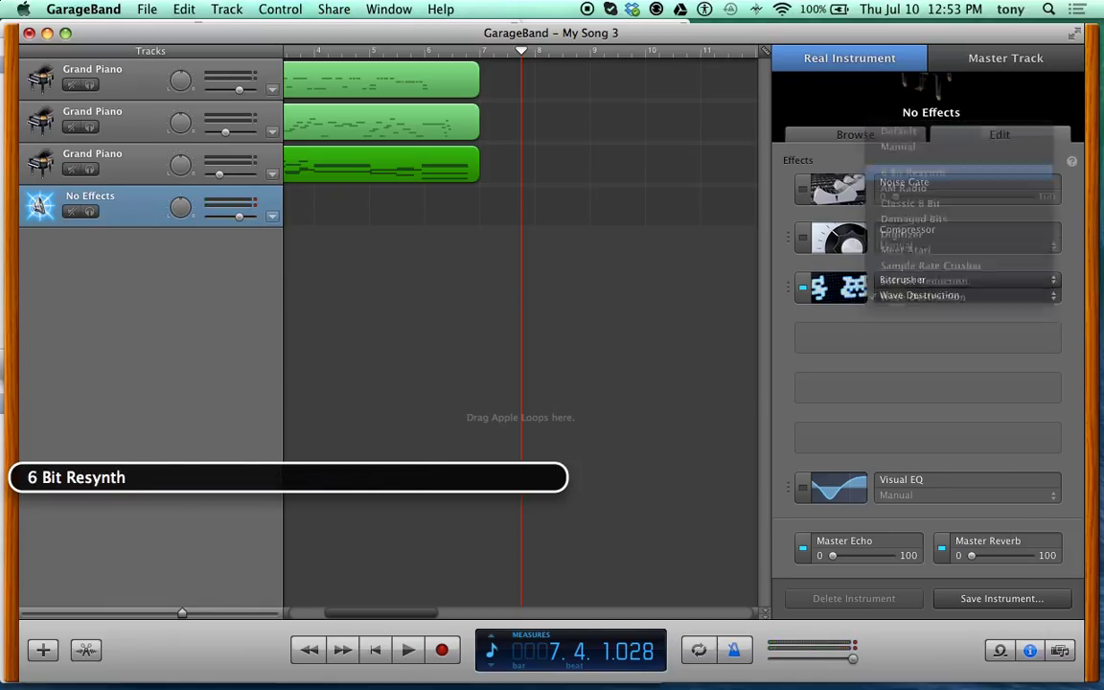
- Replace the Bitcrusher effect on the real instrument track with Bass Amp
key("ctrl+alt+Left")
key("ctrl+alt+space")
key("Up")
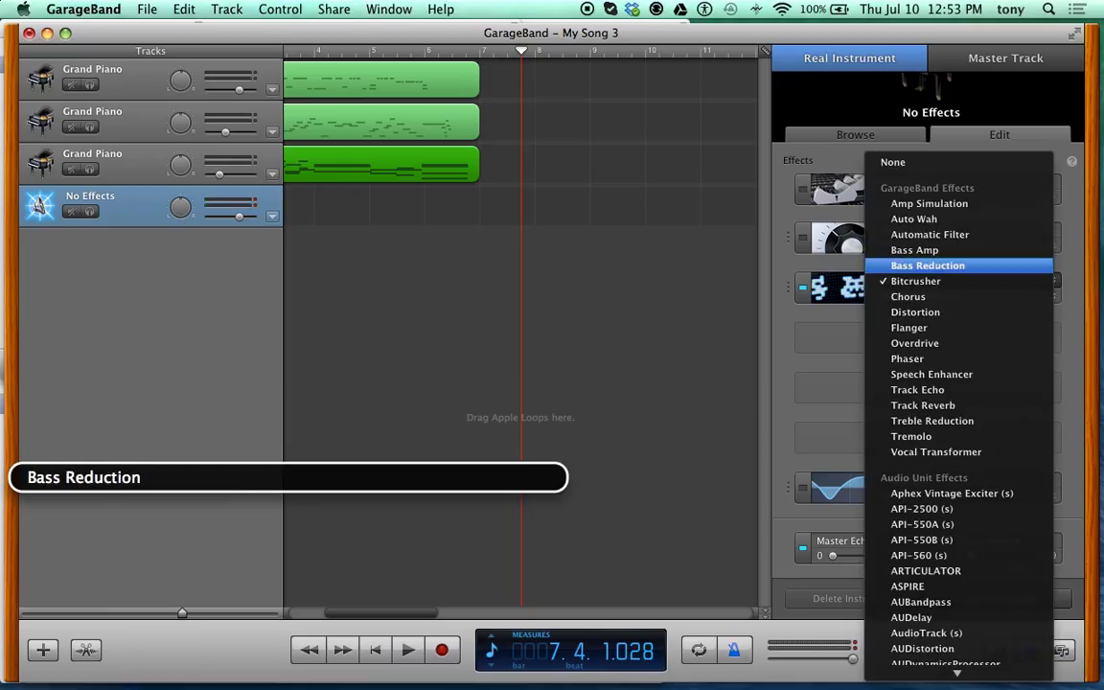
key("Down")
key("Up")
key("Up")
key("Escape")
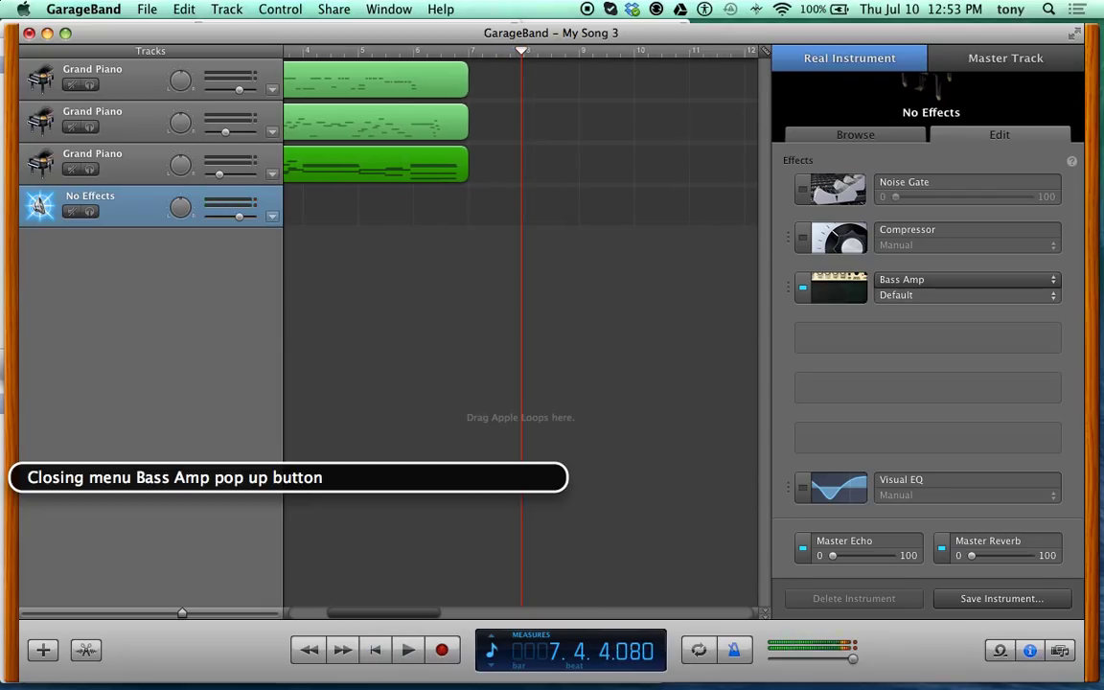
- Replace the Bass Amp effect on the real instrument track with Chorus
key("ctrl+alt+Right")
key("ctrl+alt+Left")
key("ctrl+alt+space")
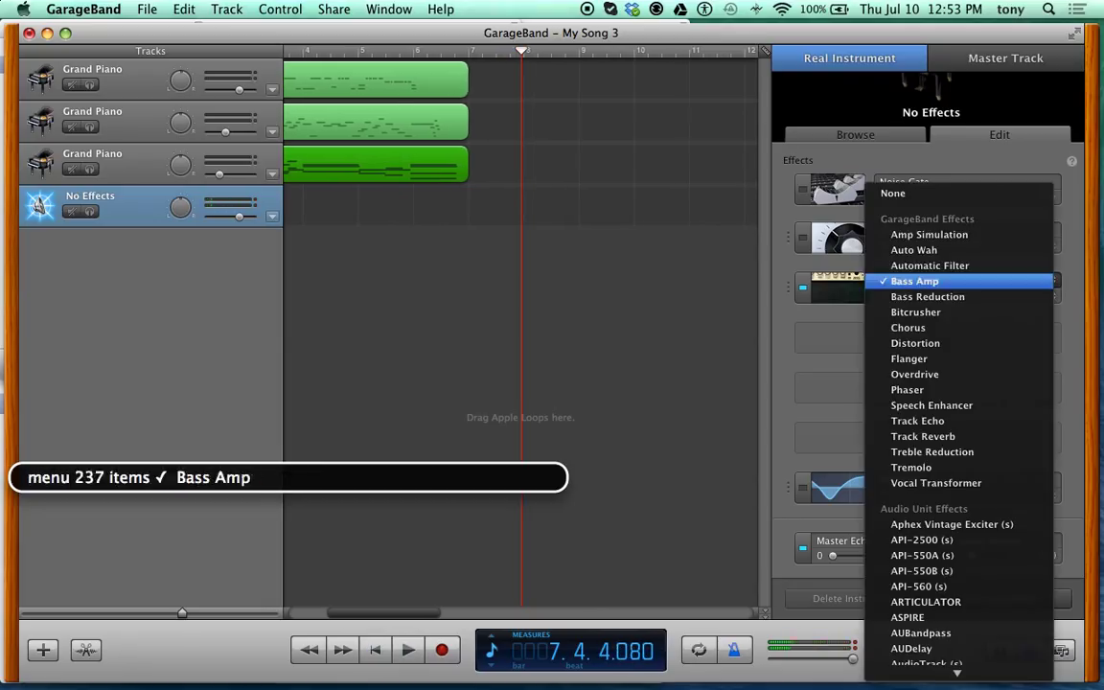
key("Down")
key("Down")
key("Down")
key("Down")
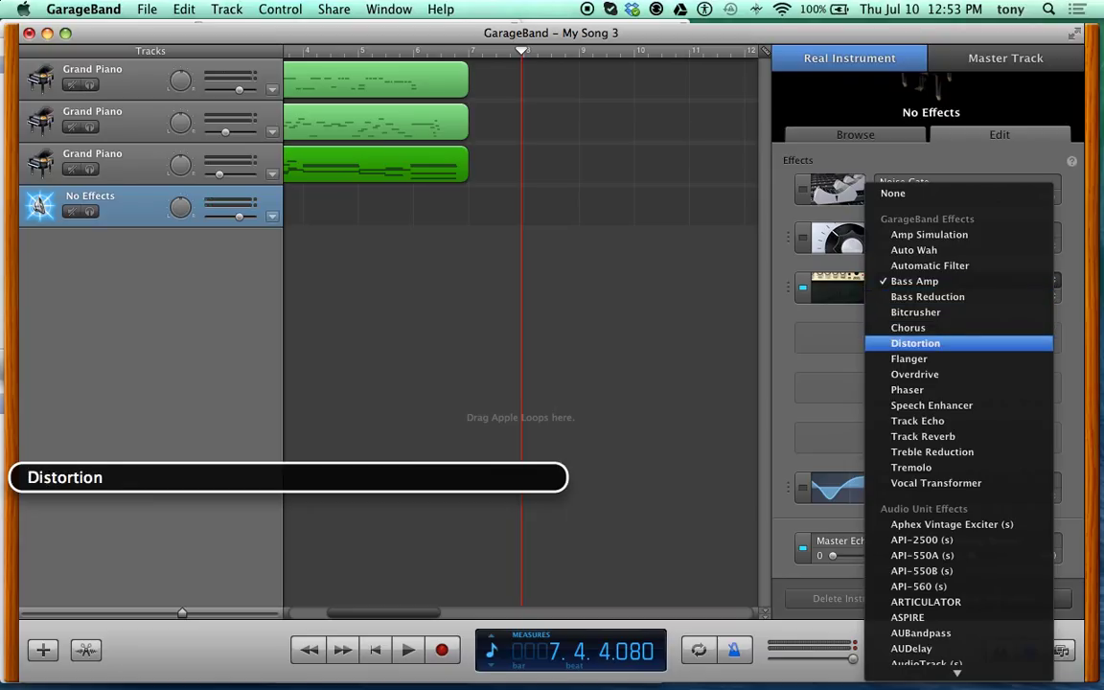
key("Up")
key("ctrl+alt+space")
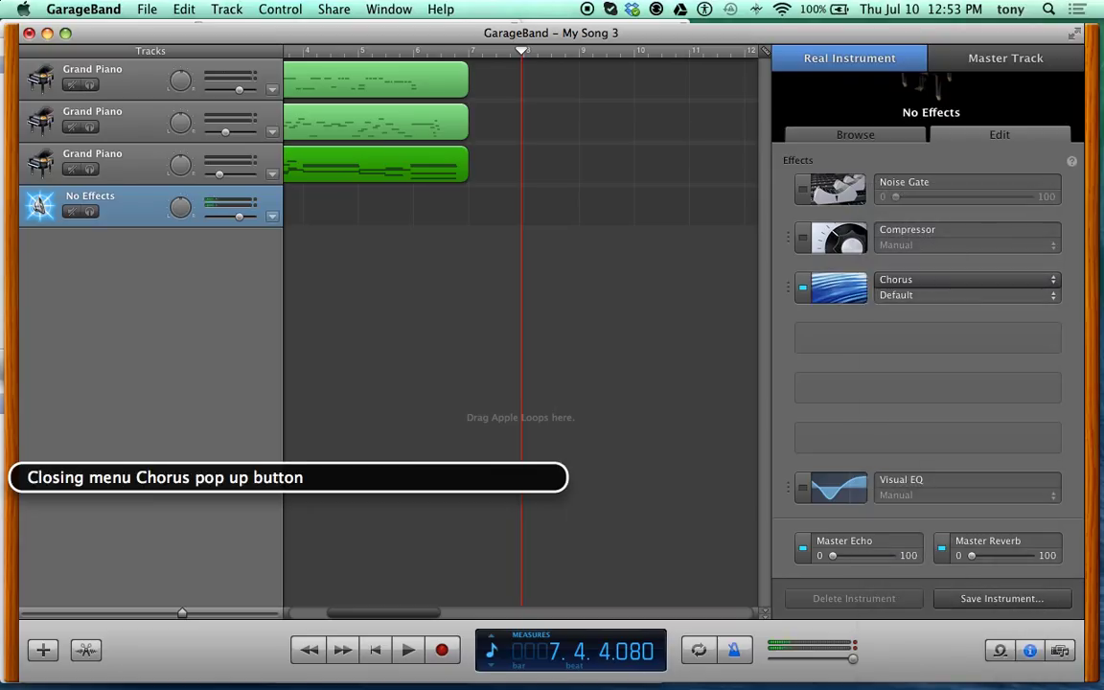
- Set the Chorus effect's preset to Atmospheric
key("ctrl+alt+Right")
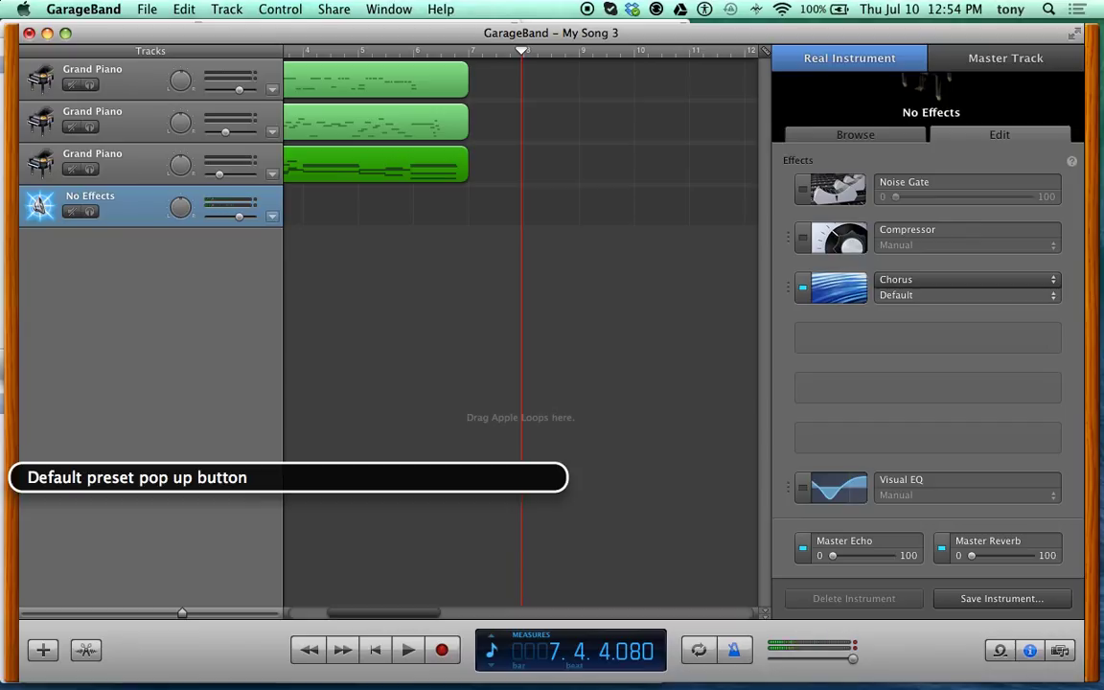
key("ctrl+alt+space")
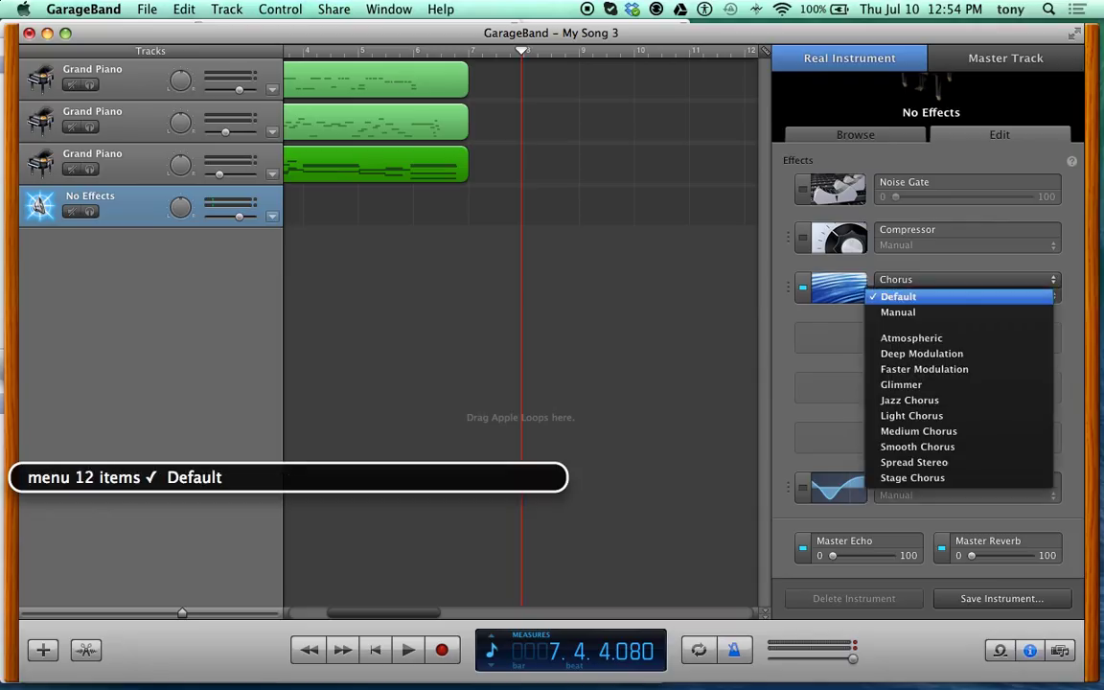
key("Down")
key("Down")
key("Down")
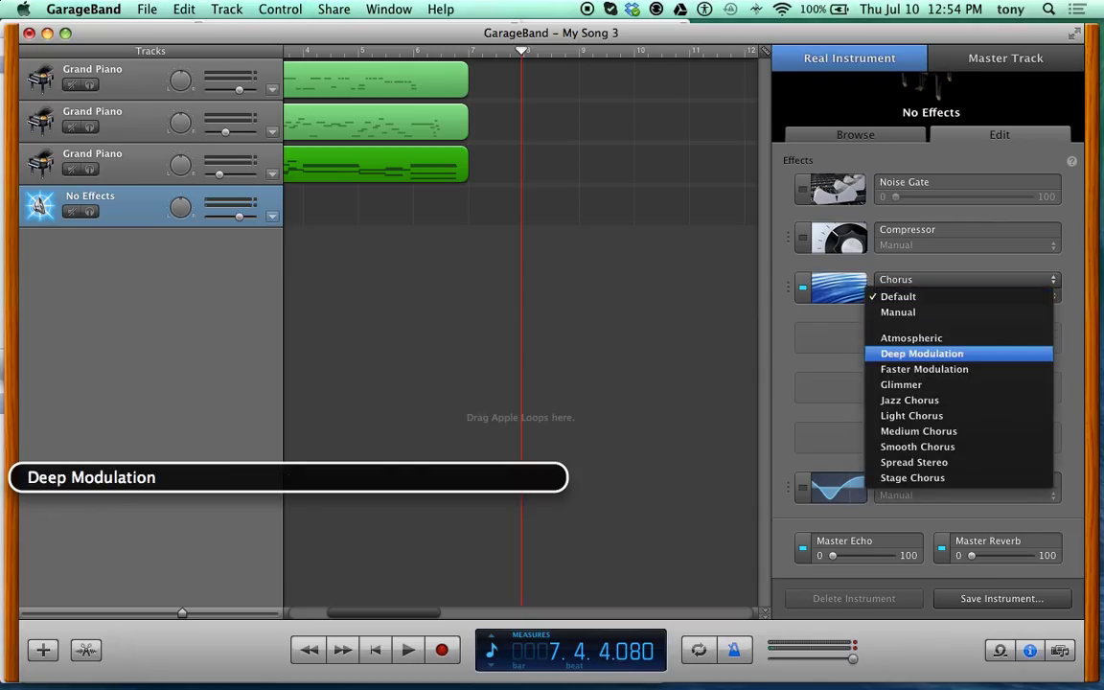
key("Up")
key("ctrl+alt+space")
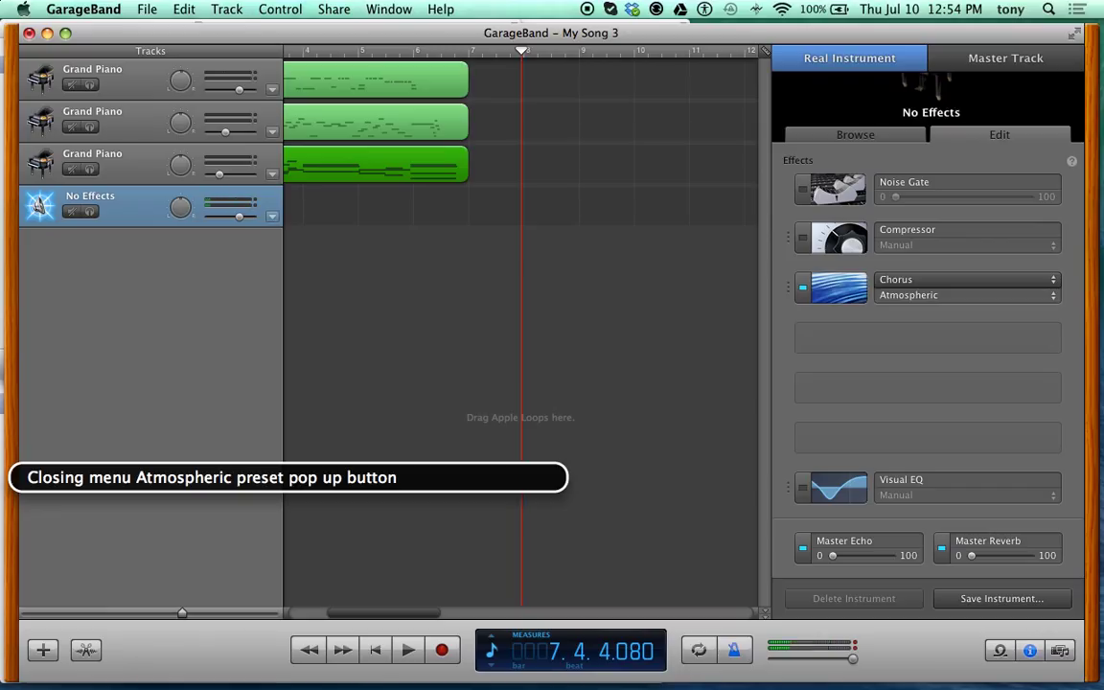
- Set the Chorus effect's preset to Glimmer on the real instrument track
key("ctrl+alt+space")
key("Down")
key("Down")
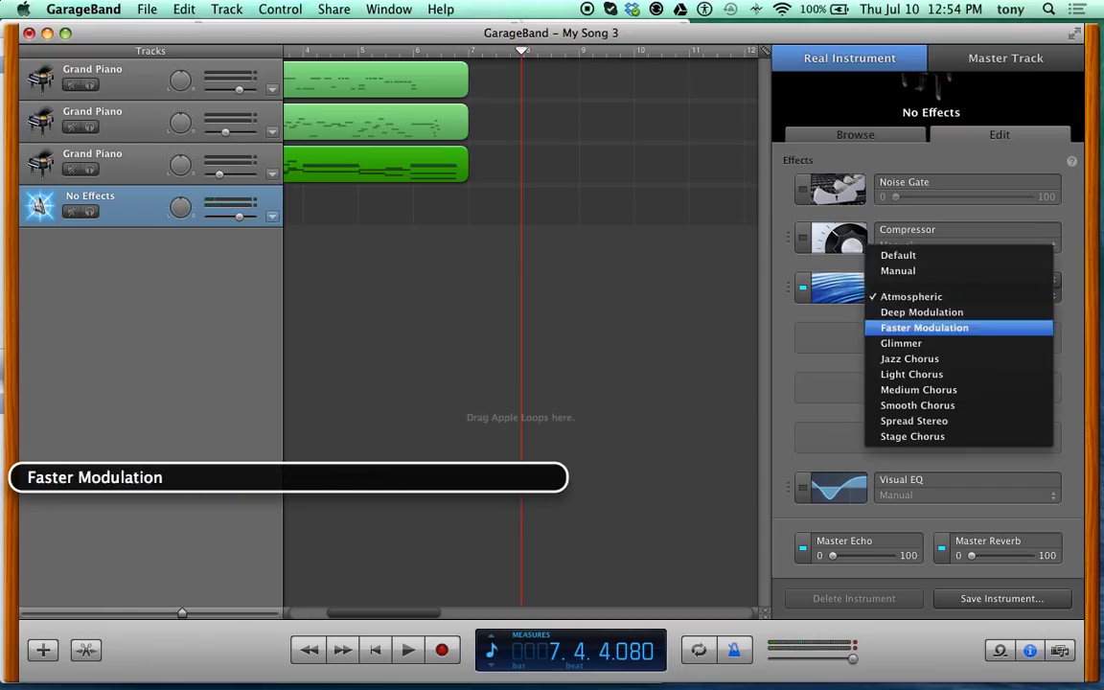
key("Down")
key("ctrl+alt+space")
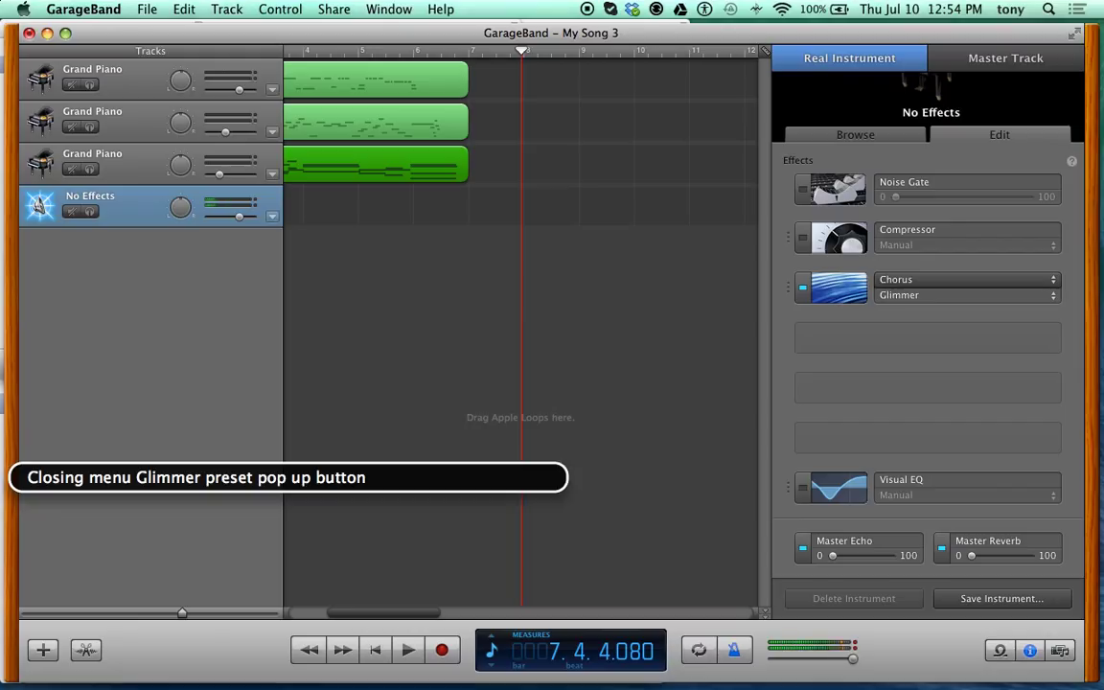
- Replace the Chorus effect on the real instrument track with Auto-Tune EFX
key("ctrl+alt+Left")
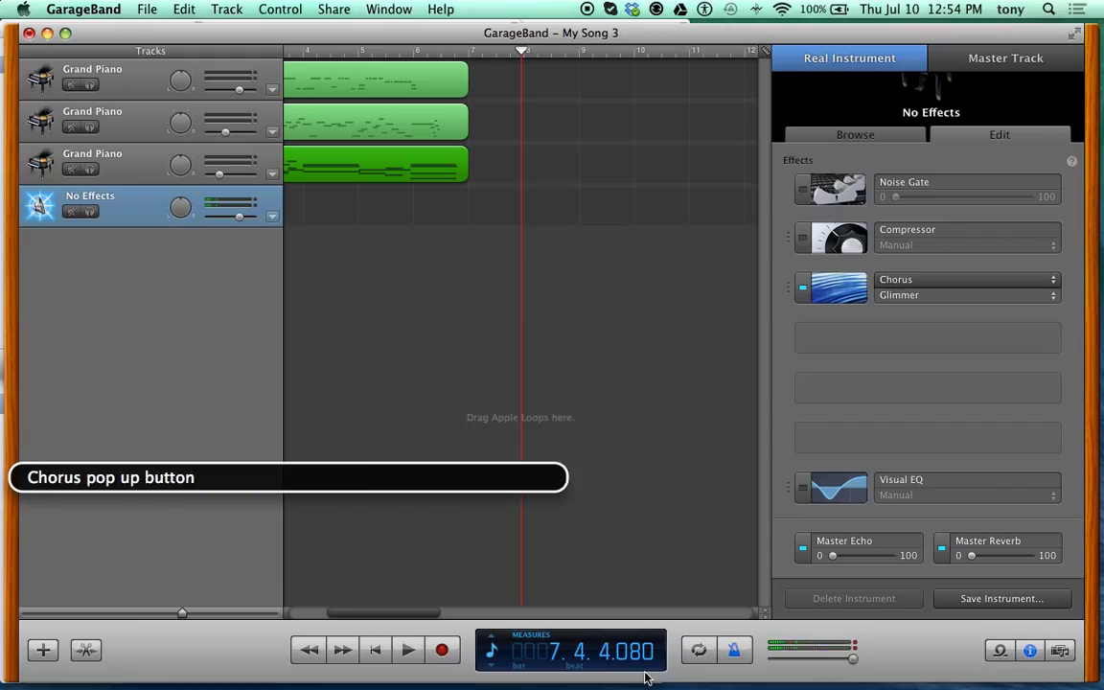
key("ctrl+alt+space")
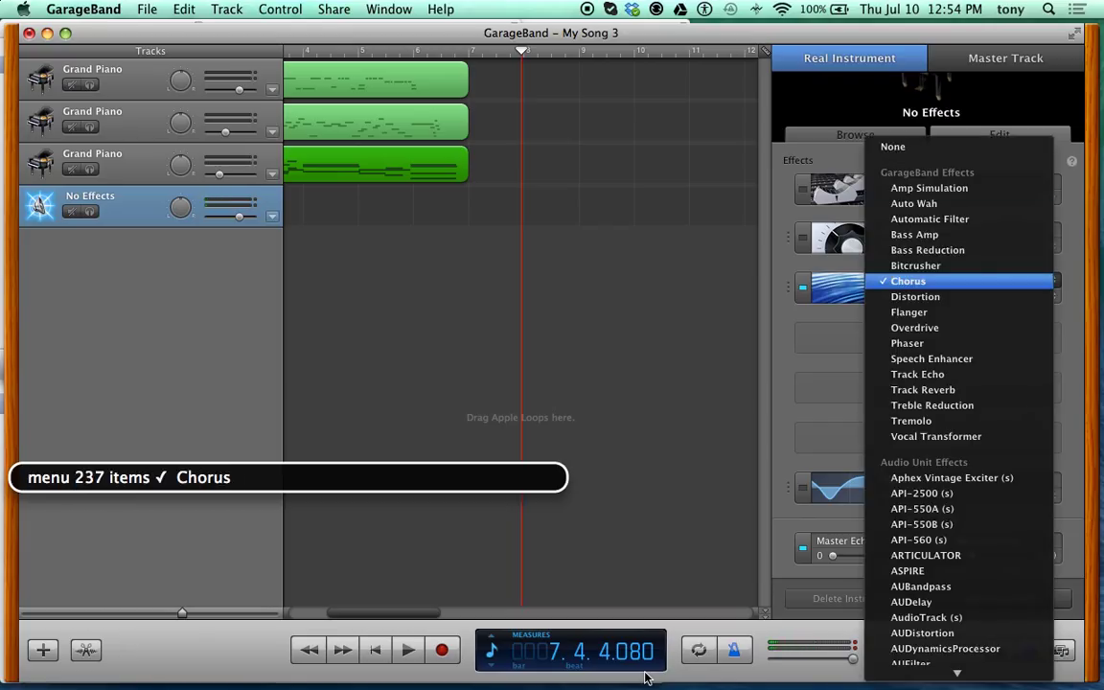
type("aup")
key("Down")
key("Down")
key("Down")
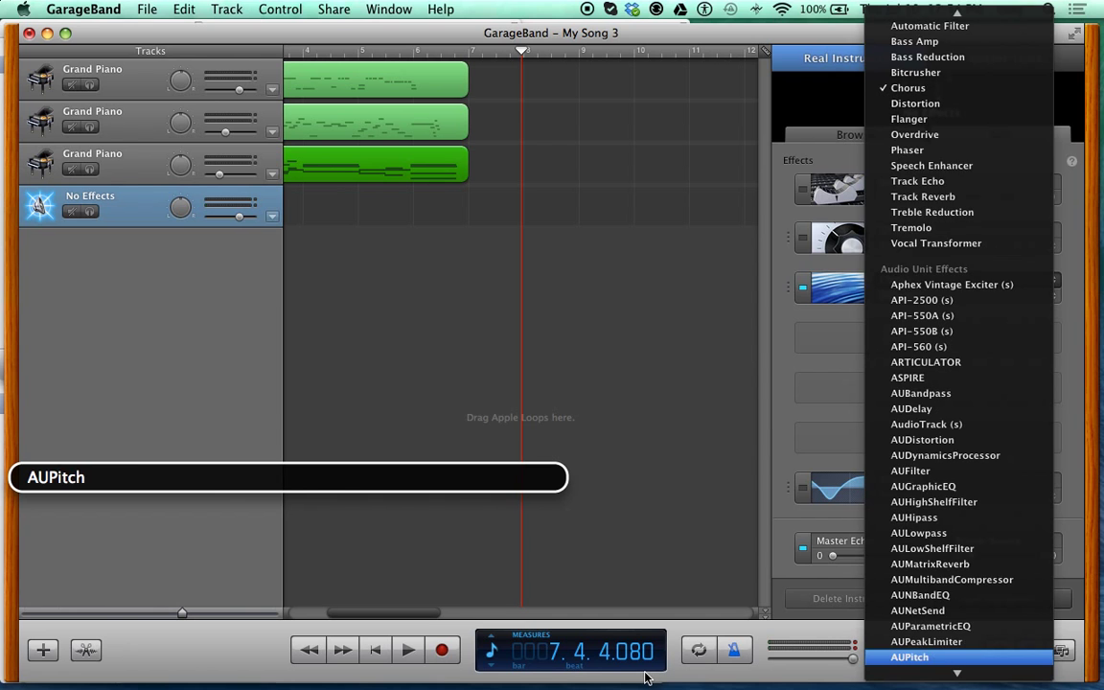
key("Down")
key("Down")
key("Down")
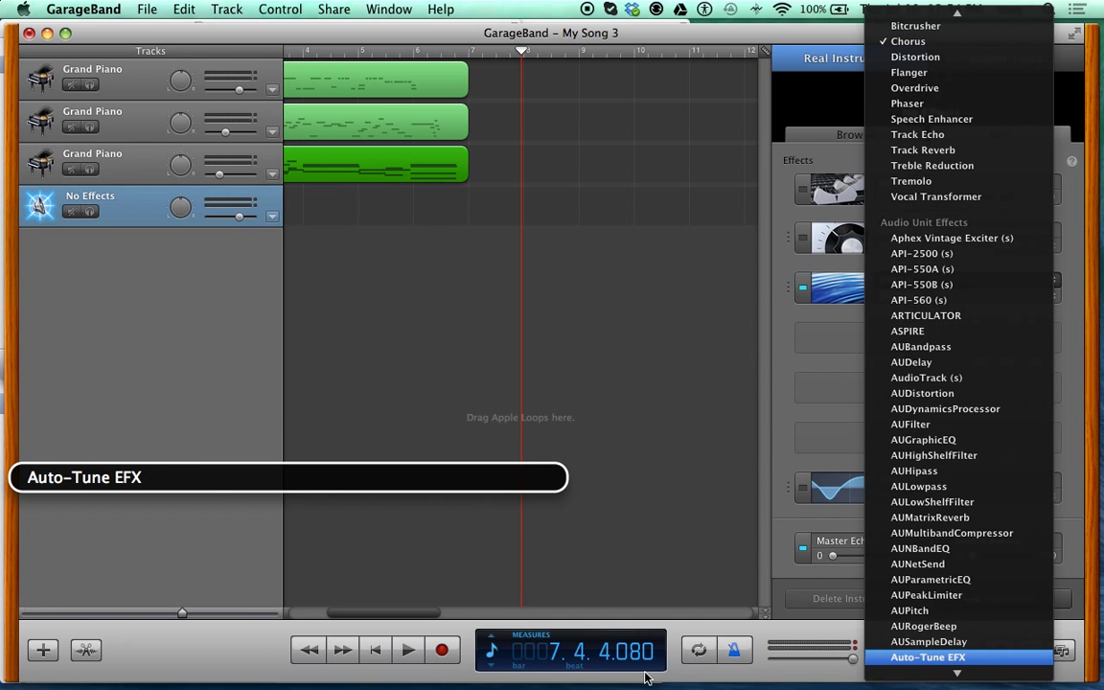
key("Up")
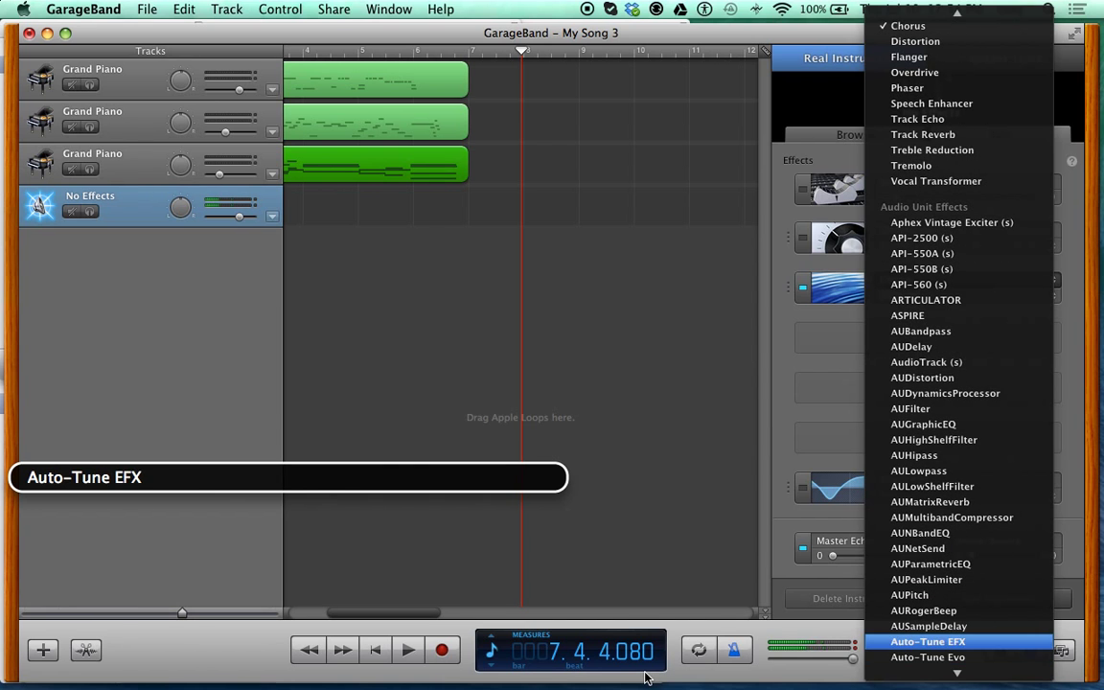
key("Return")
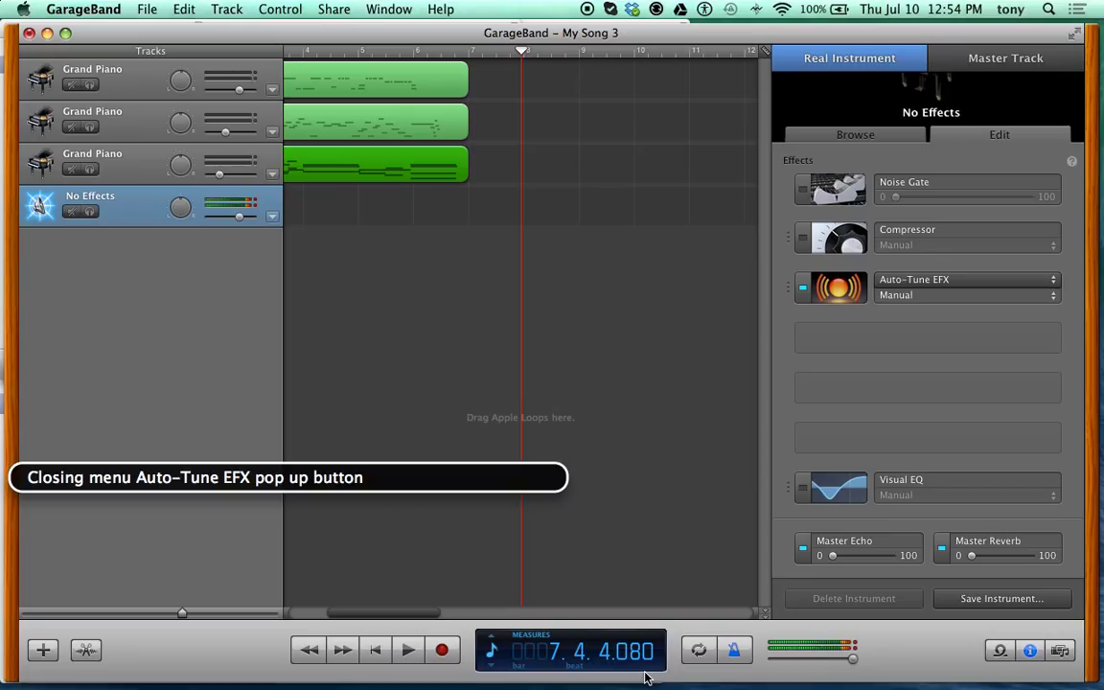
- Play the song from the beginning to try out Auto-Tune EFX, stopping playback in bar 5
key("Home")
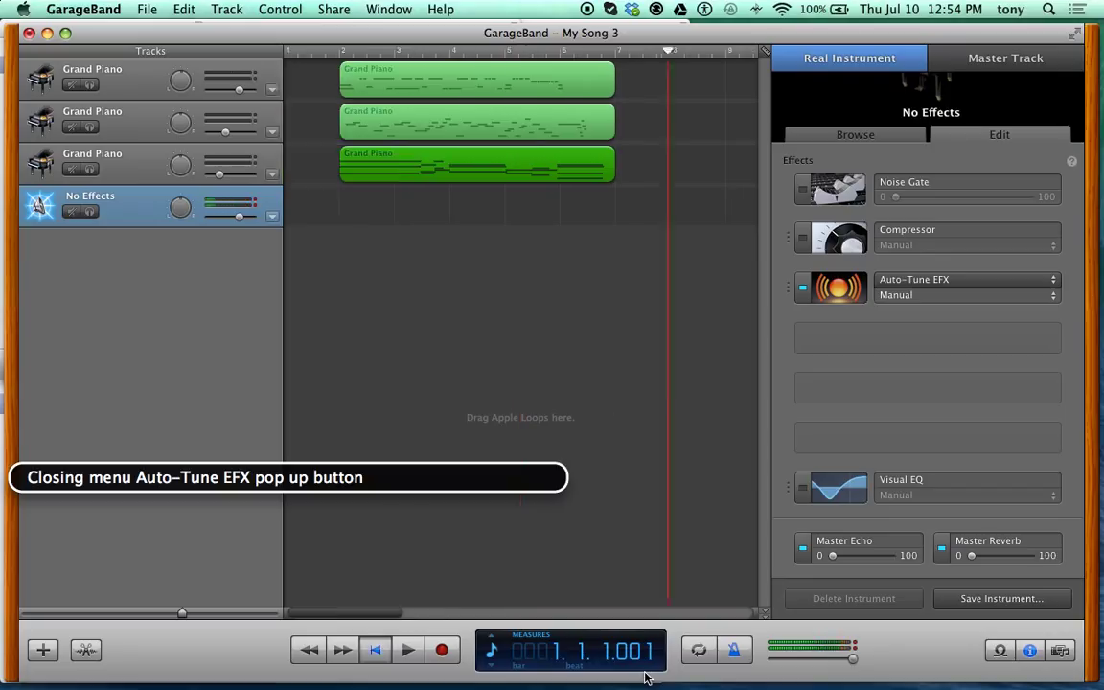
key("space")
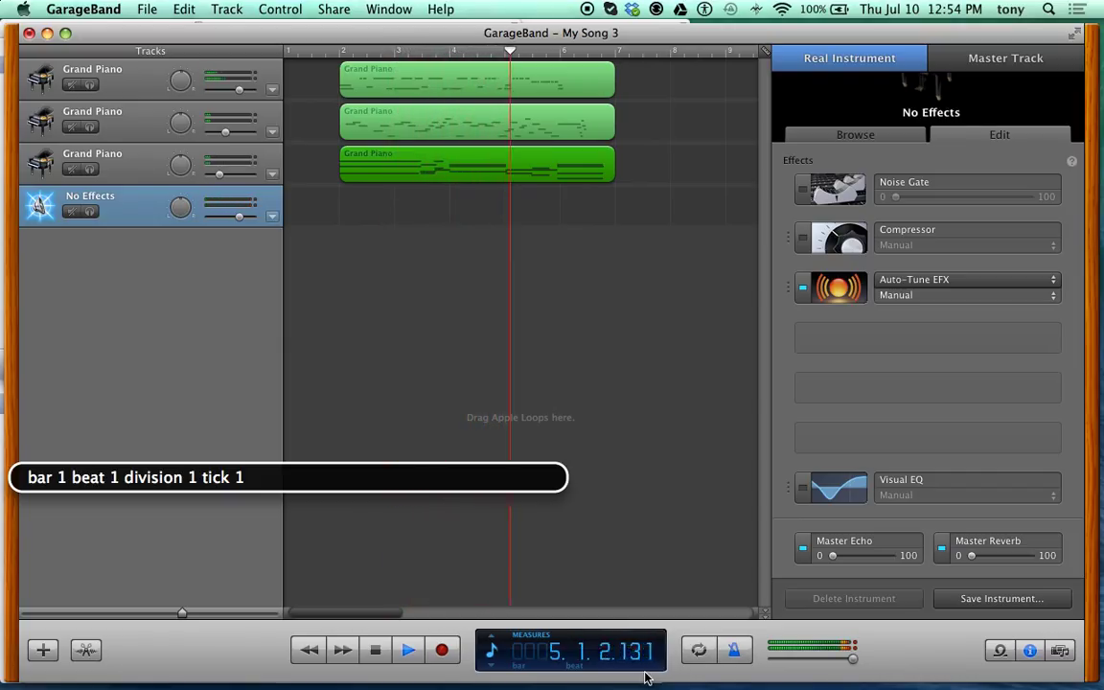
key("space")
- Replace the Auto-Tune EFX effect on the real instrument track with Harmony EFX, and switch that effect off after trying it
key("ctrl+alt+Left")
key("ctrl+alt+Left")
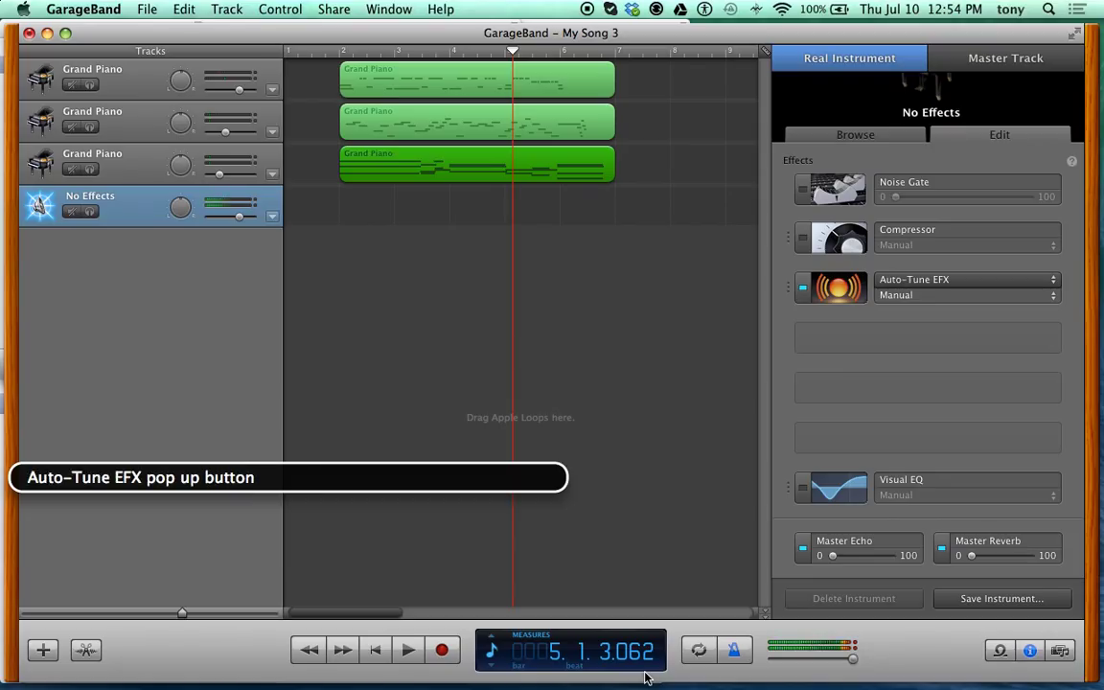
key("ctrl+alt+space")
key("h")
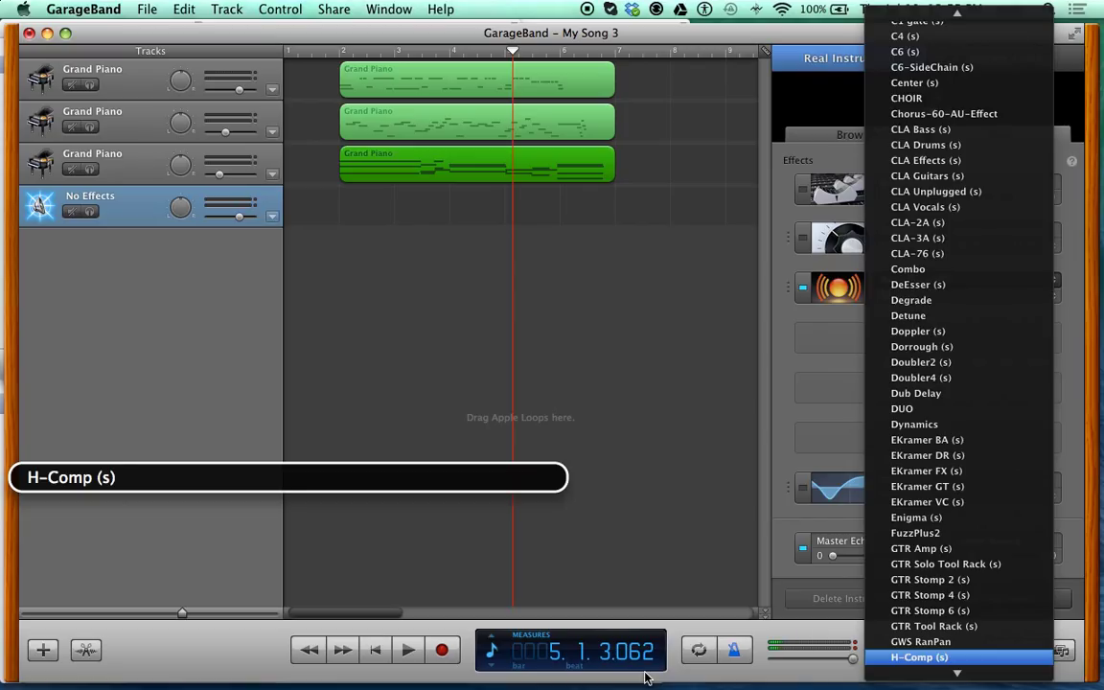
key("Down")
key("Down")
key("Return")
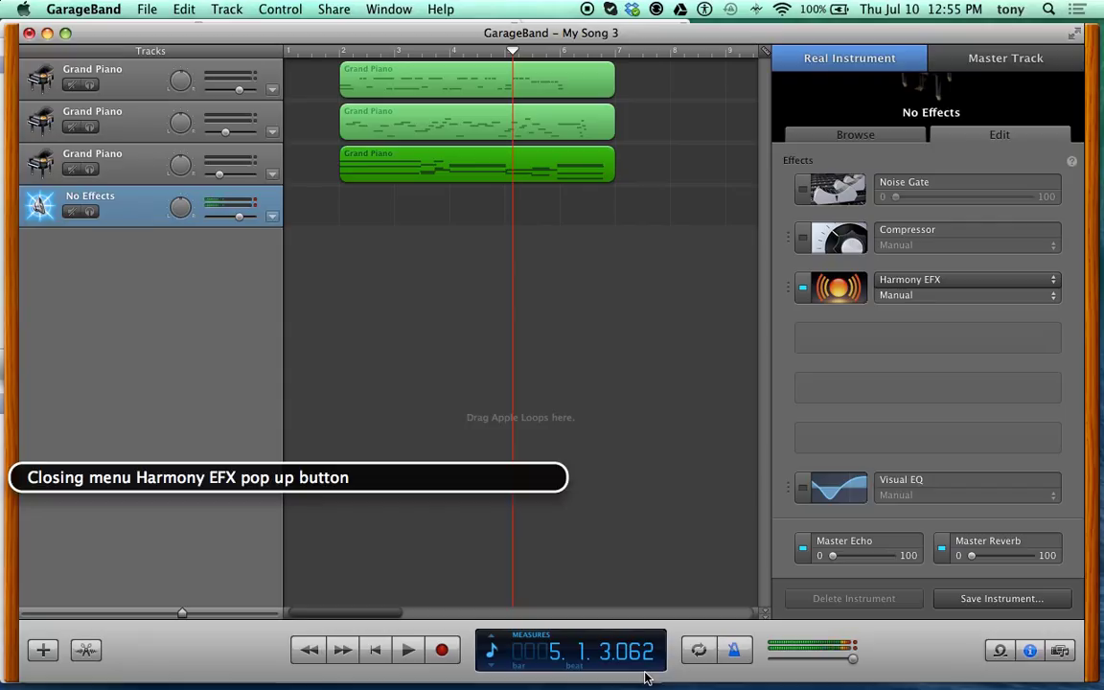
key("ctrl+alt+Left")
key("ctrl+alt+space")
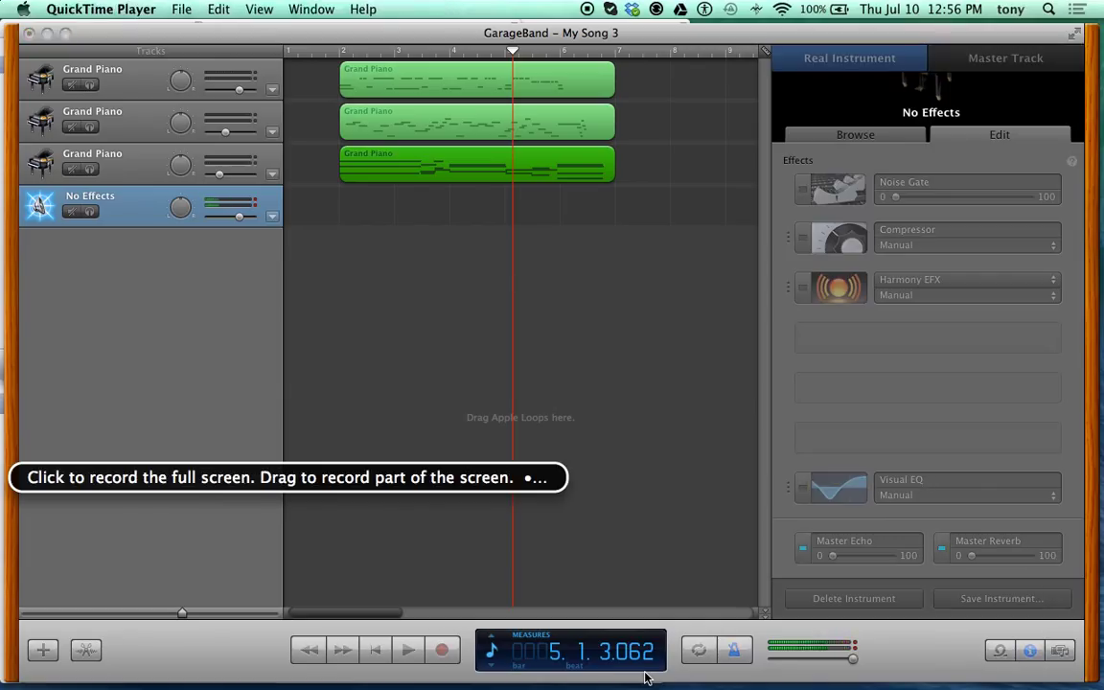
- In VoiceOver Utility, set VoiceOver's sound output device to Built-in Output and confirm the new audio setting
key("ctrl+alt+F8")
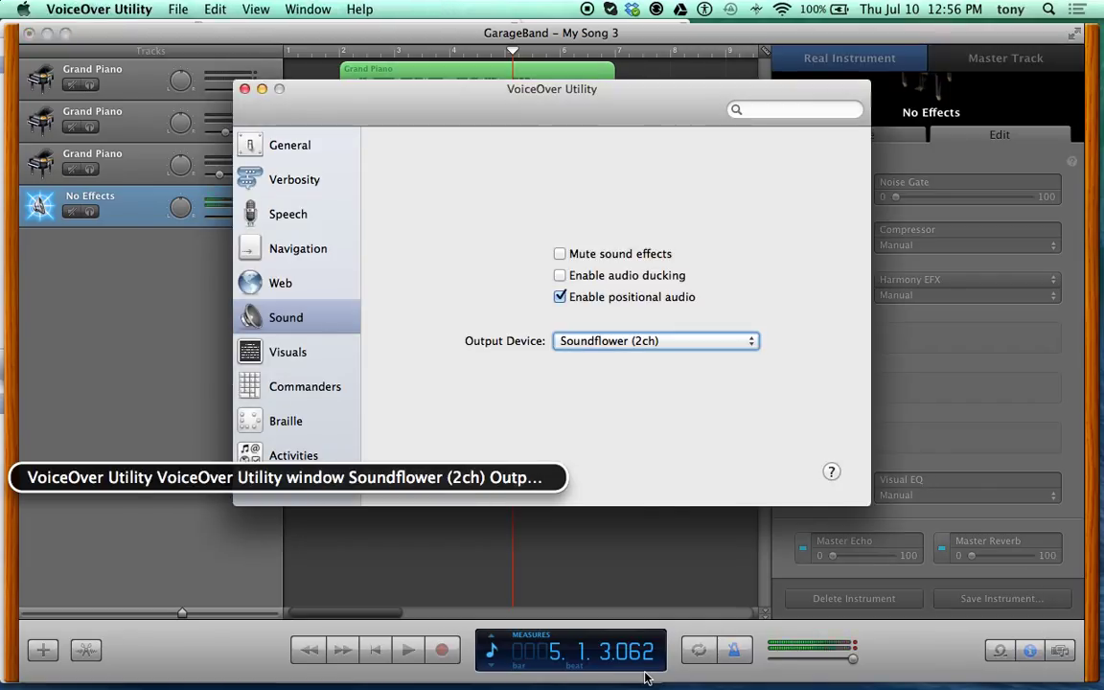
key("ctrl+alt+Right")
key("ctrl+alt+Right")
key("ctrl+alt+Right")
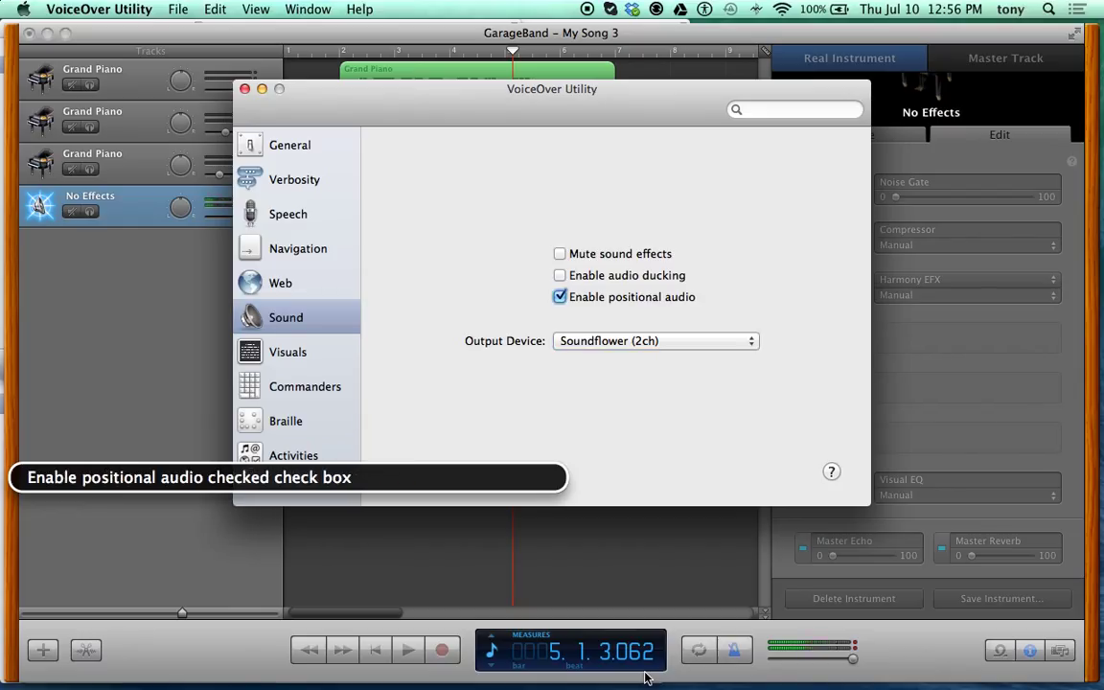
key("ctrl+alt+Right")
key("ctrl+alt+Right")
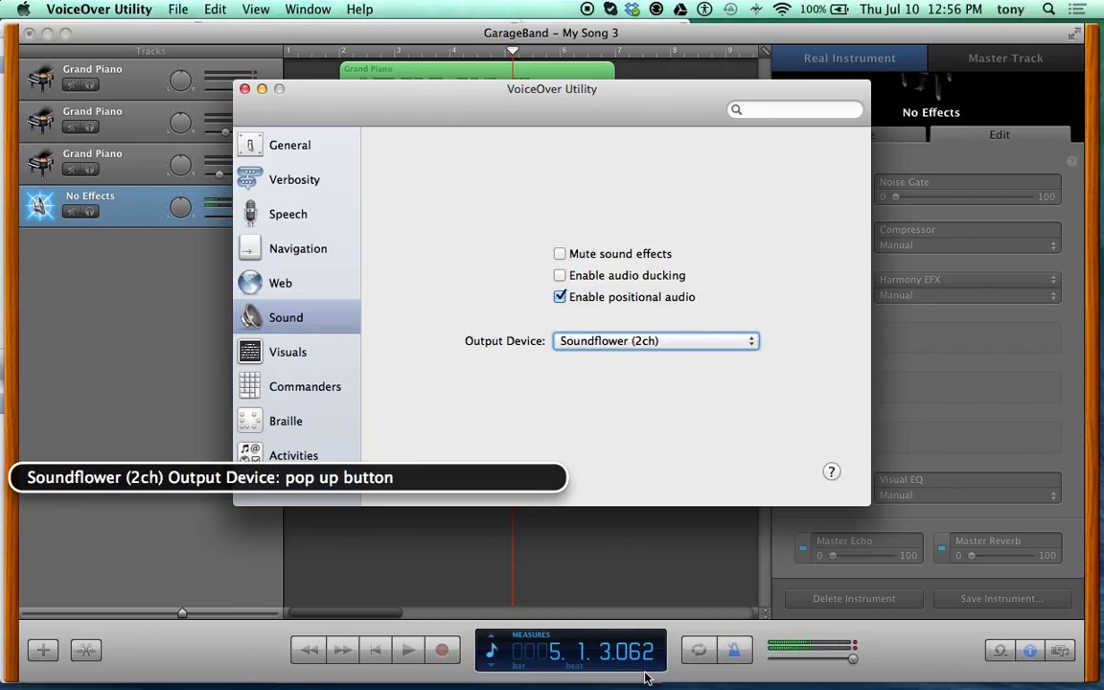
key("ctrl+alt+space")
key("Up")
key("ctrl+alt+space")
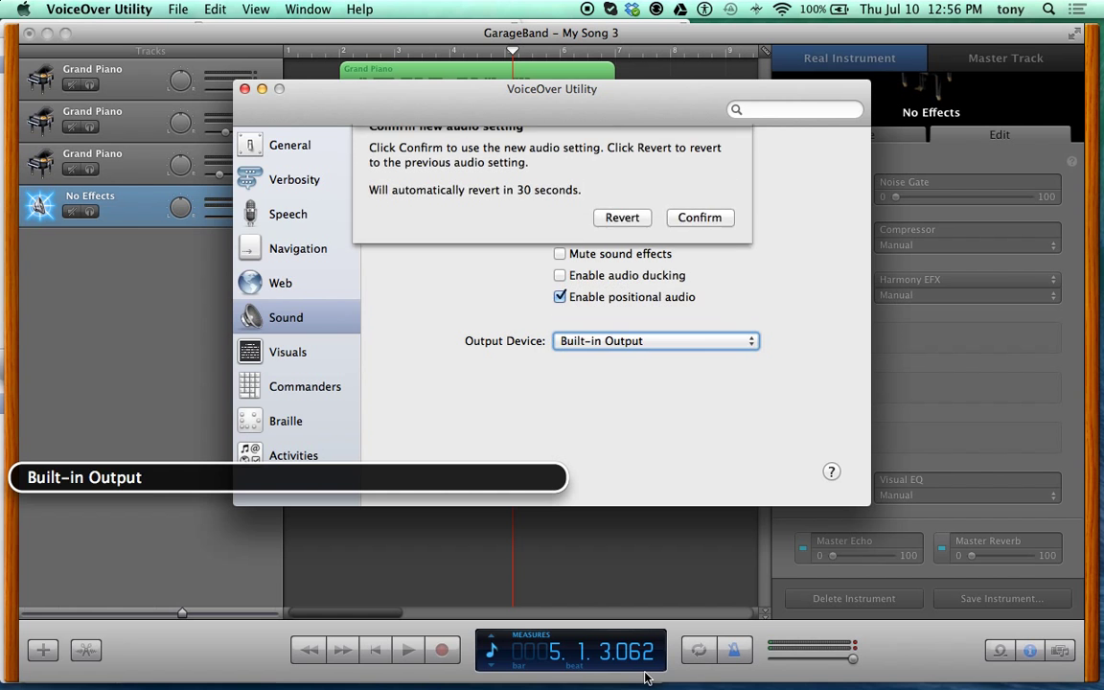
key("ctrl+alt+space")
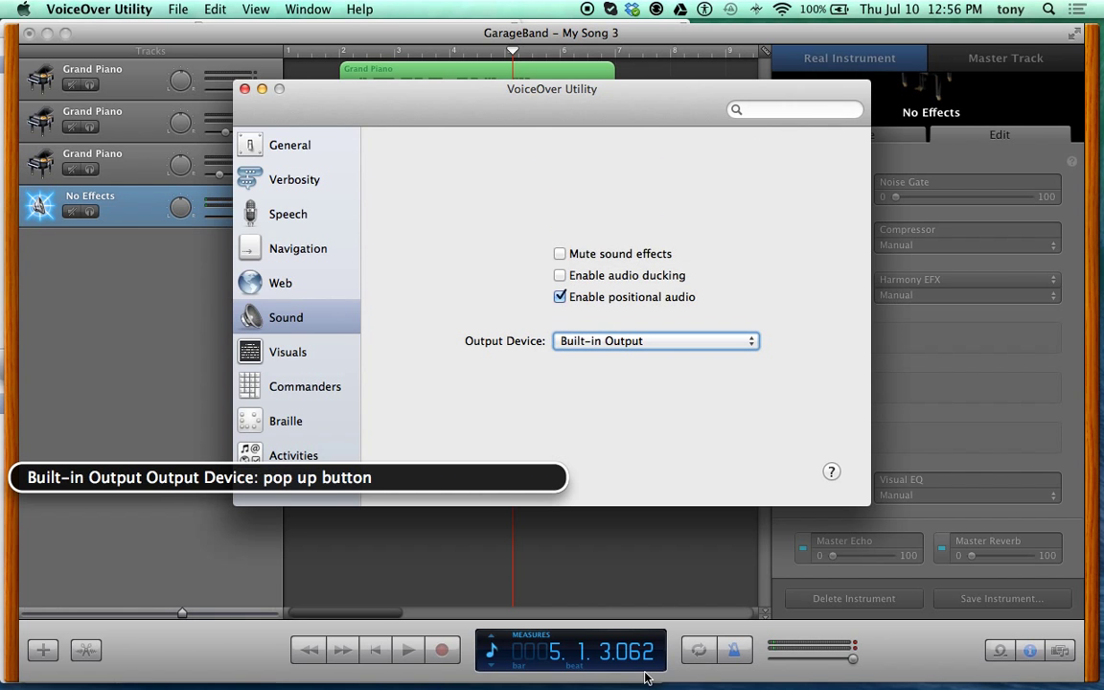
- Switch to QuickTime Player, bring up the screen recording controls and go to the control that stops the recording
key("super+w")
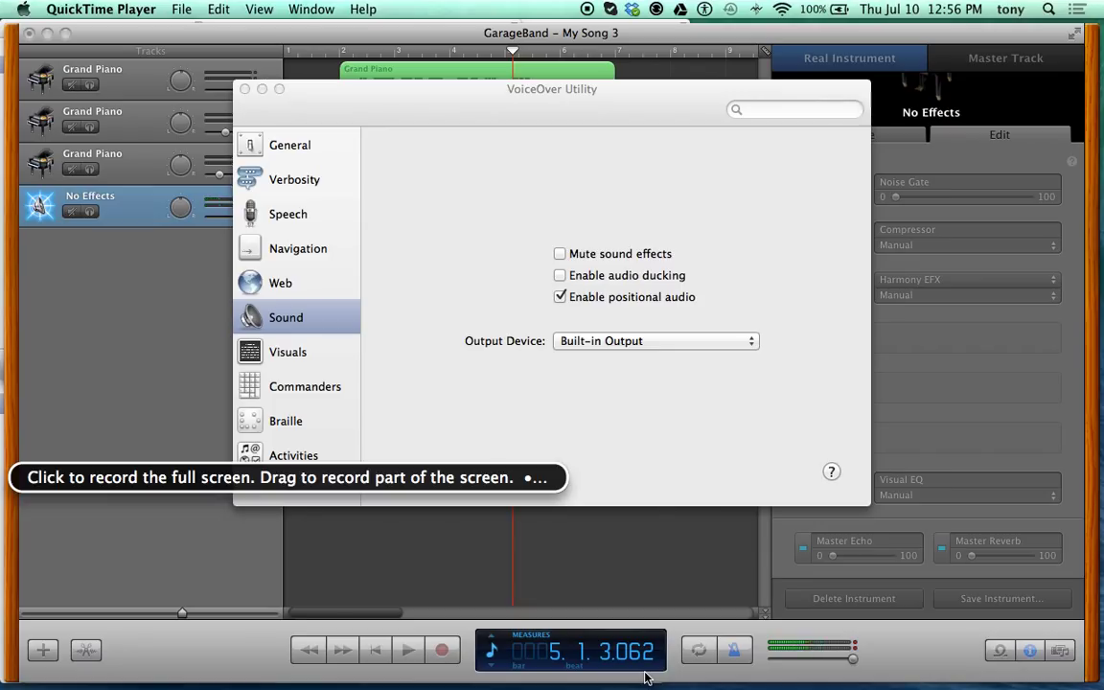
key("Escape")
key("ctrl+alt+Left")
key("ctrl+alt+Left")
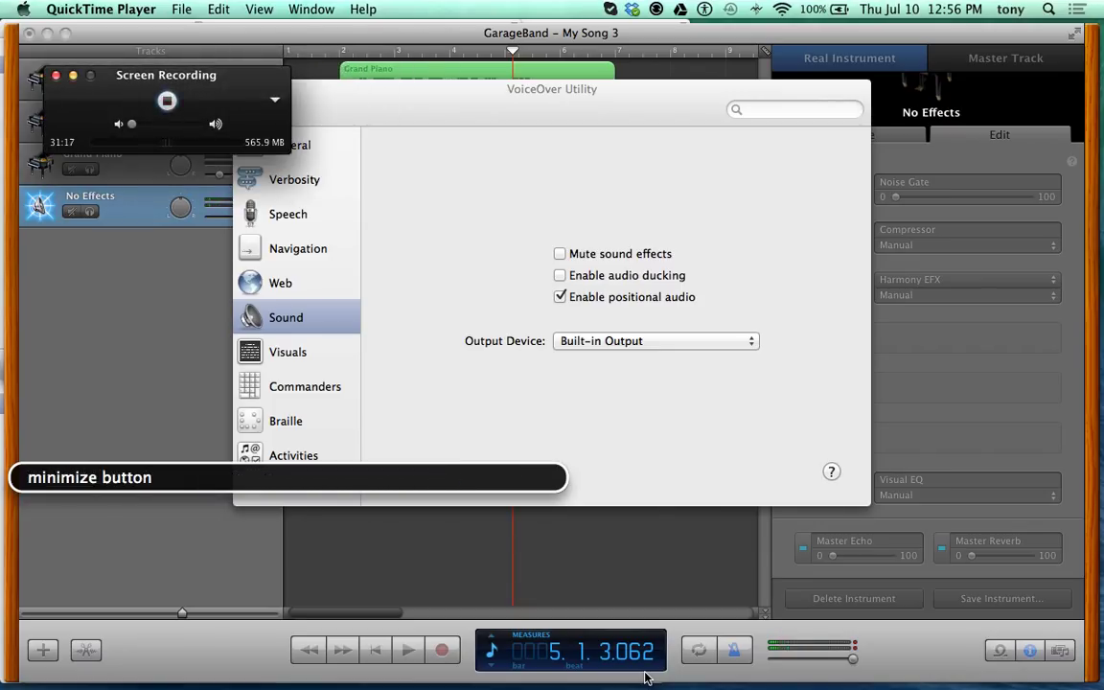
key("ctrl+alt+Left")
key("ctrl+alt+Left")
key("ctrl+alt+Left")
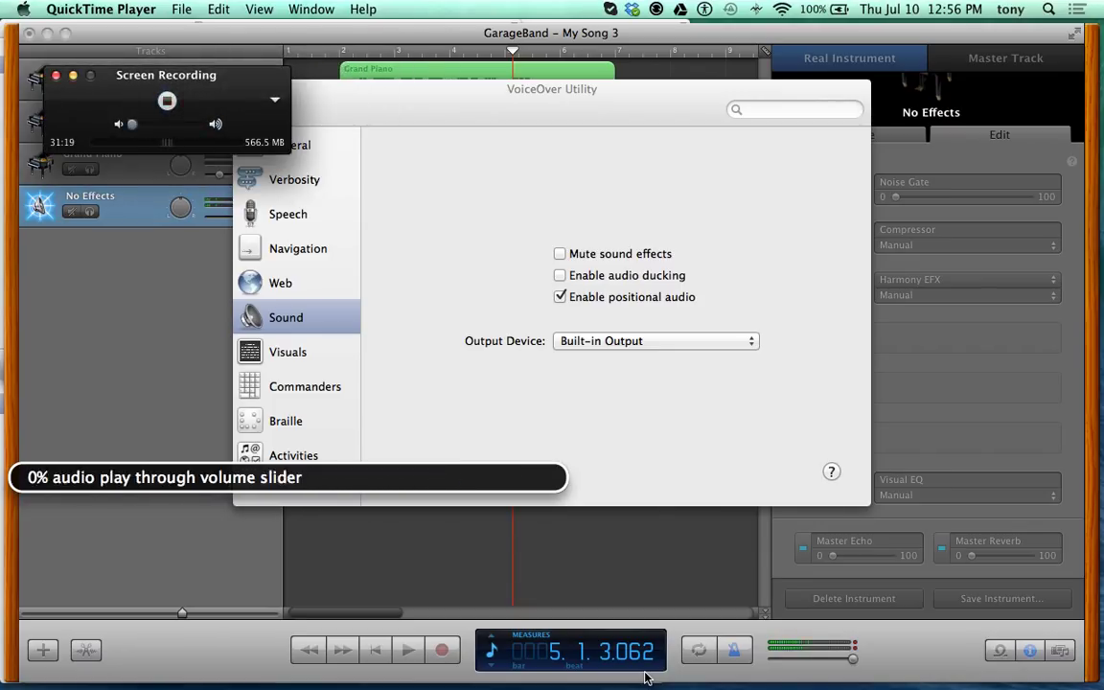
key("ctrl+alt+Left")
key("ctrl+alt+Left")
key("ctrl+alt+Left")
key("ctrl+alt+Right")
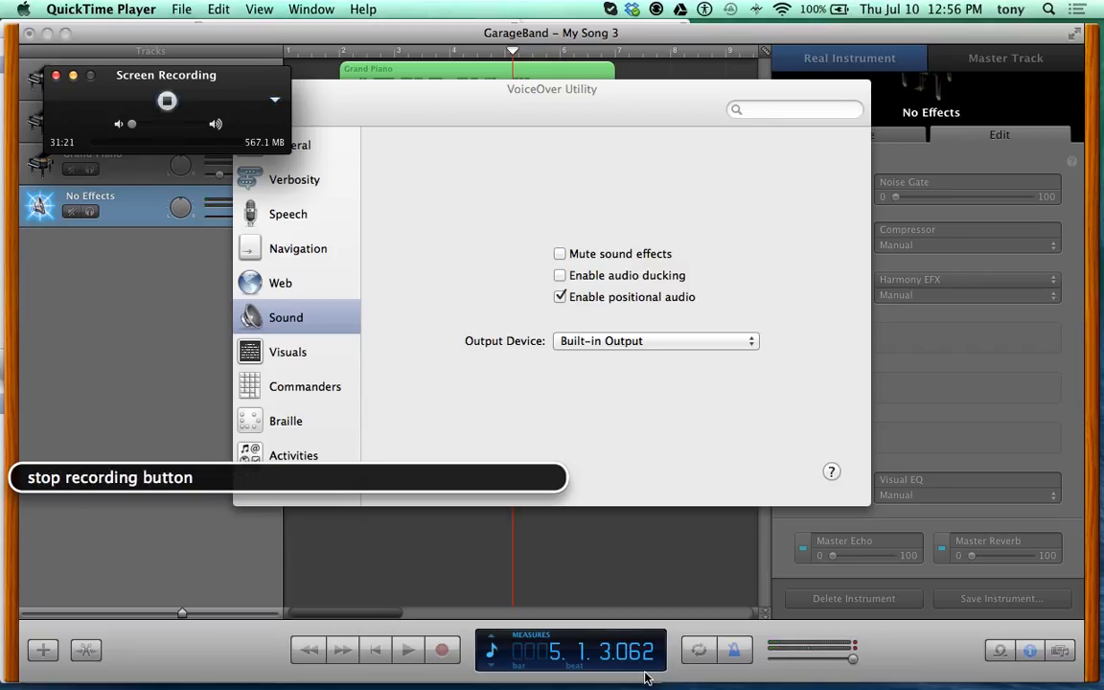